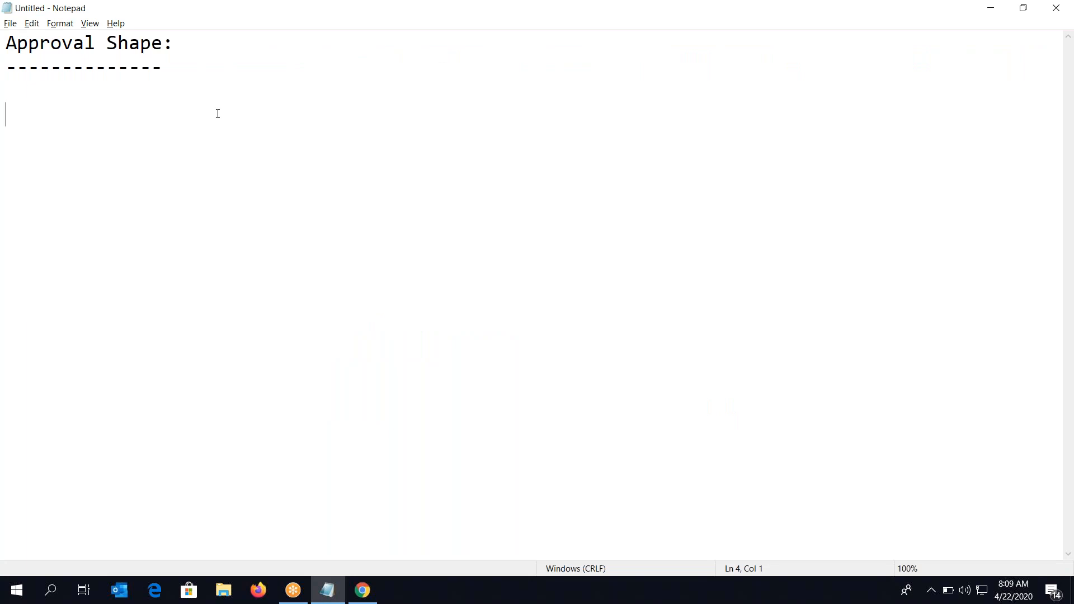
# Wipe the old Approval notes and type the heading CaseType with a blank line beneath
pyautogui.hotkey('ctrl', 'a')
pyautogui.press('BackSpace')
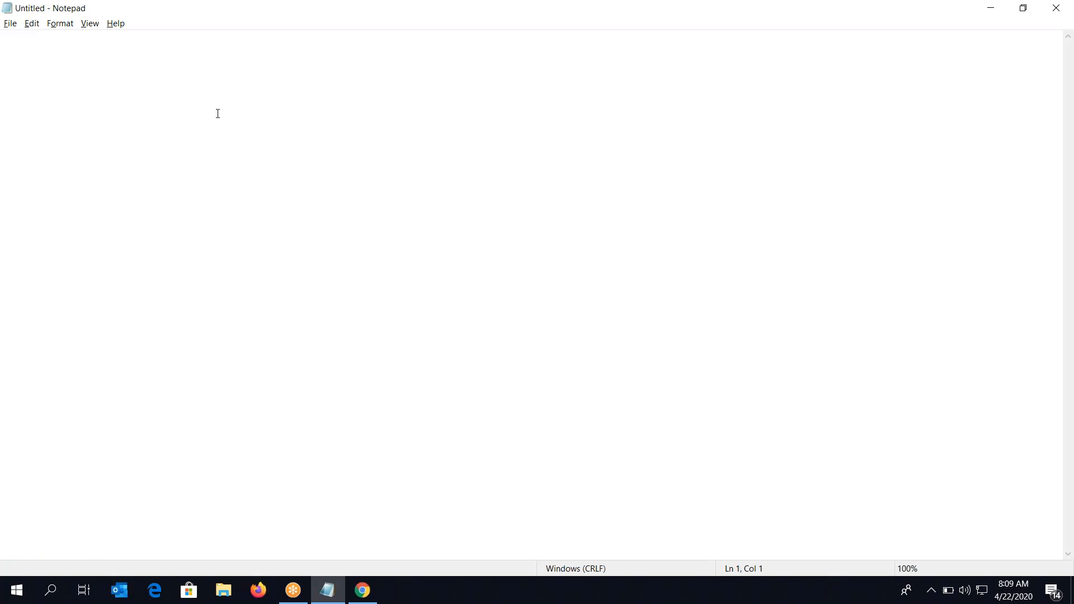
pyautogui.write('CaseType ?')
pyautogui.press('Return')
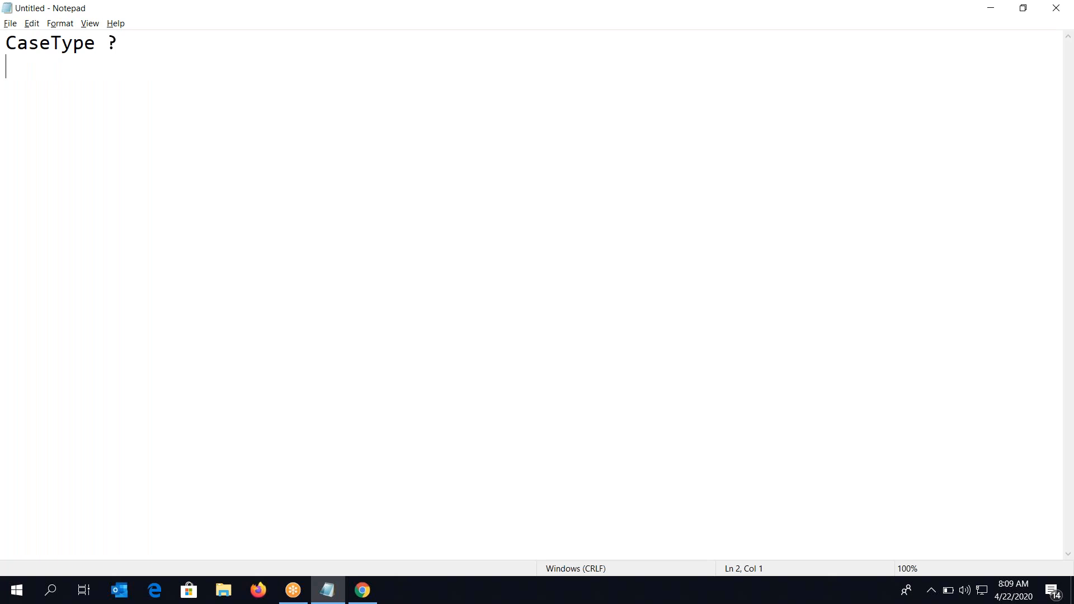
pyautogui.press('BackSpace')
pyautogui.press('BackSpace')
pyautogui.press('BackSpace')
pyautogui.press('Return')
pyautogui.press('Return')
# Launch the Pega Platform 8.1.0 server from its desktop startup shortcut
pyautogui.click(362, 585)
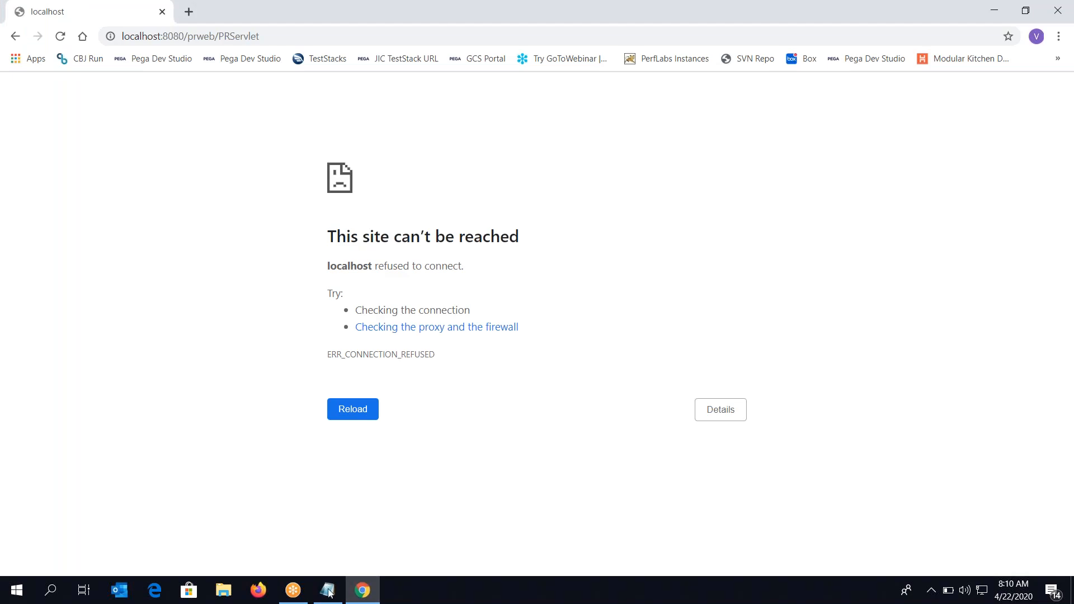
pyautogui.click(356, 598)
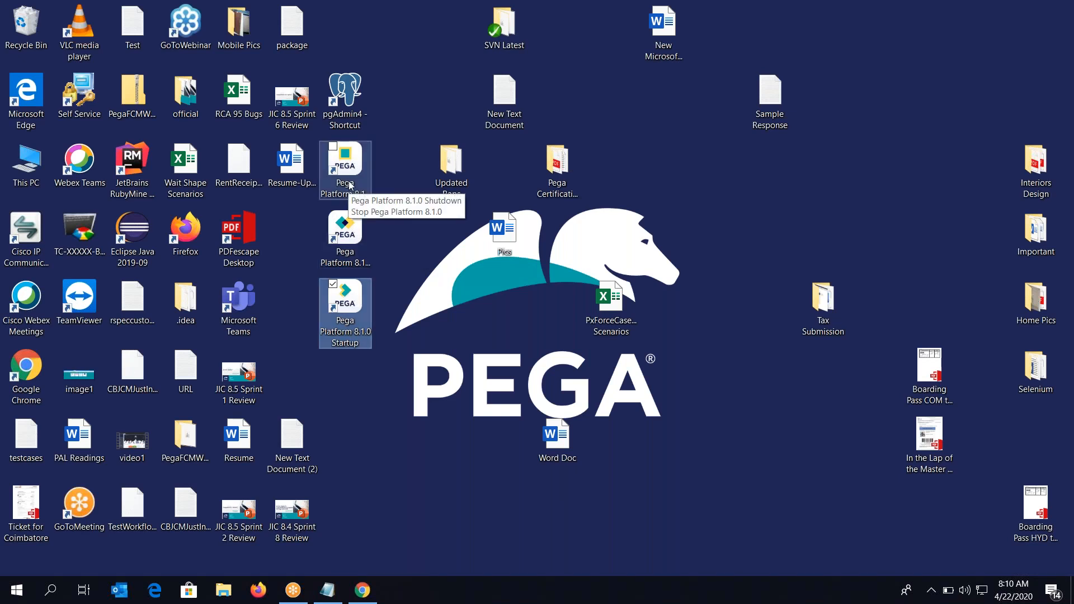
pyautogui.click(346, 164)
pyautogui.doubleClick(343, 299)
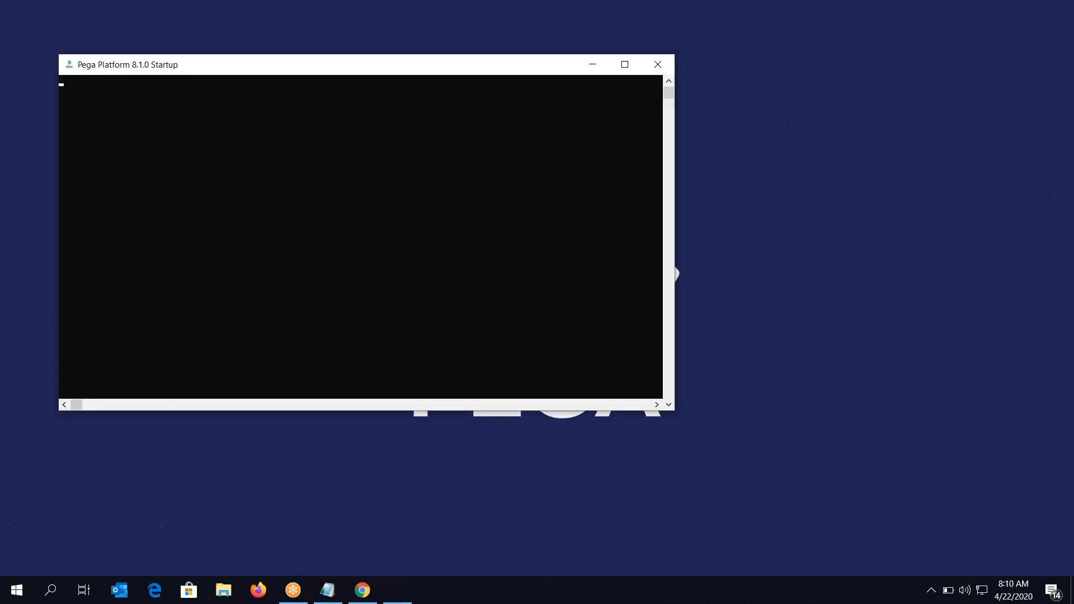
pyautogui.hotkey('alt', 'Tab')
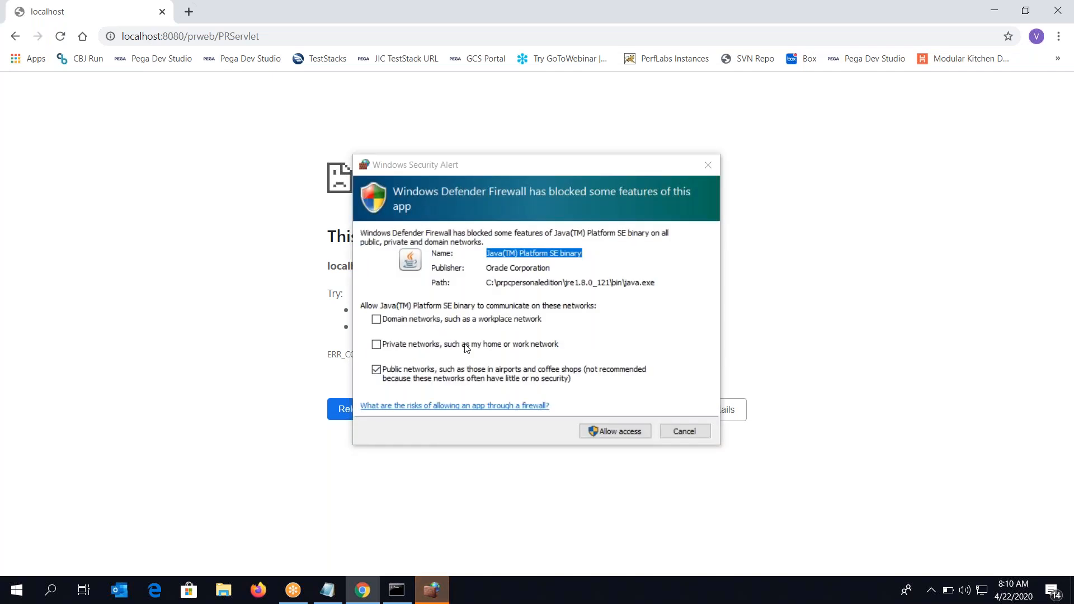
# Cancel the firewall security alert and check the server startup console
pyautogui.click(639, 433)
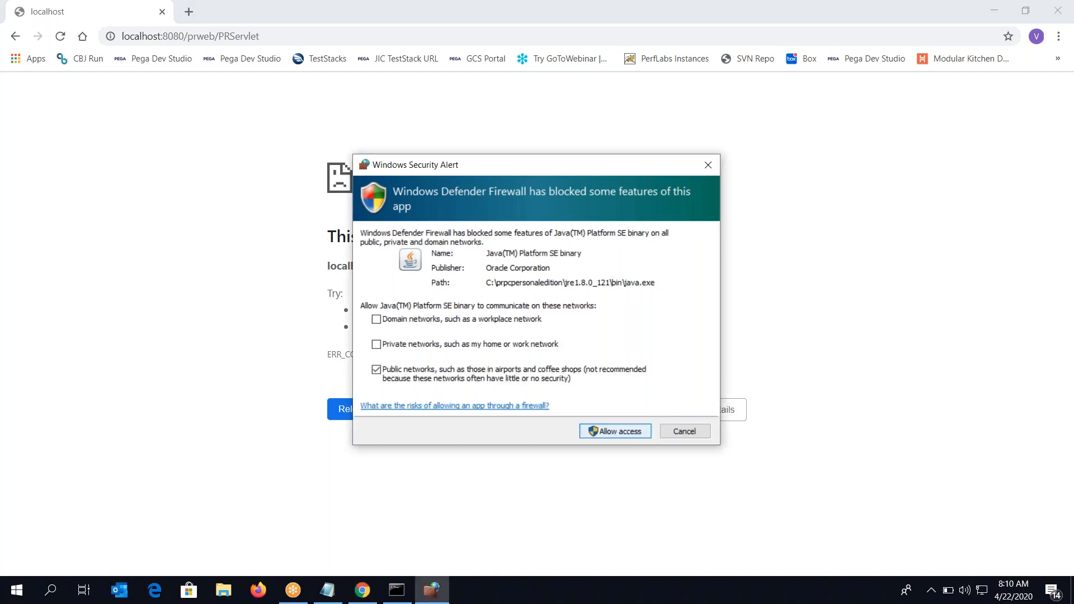
pyautogui.click(693, 427)
pyautogui.click(393, 597)
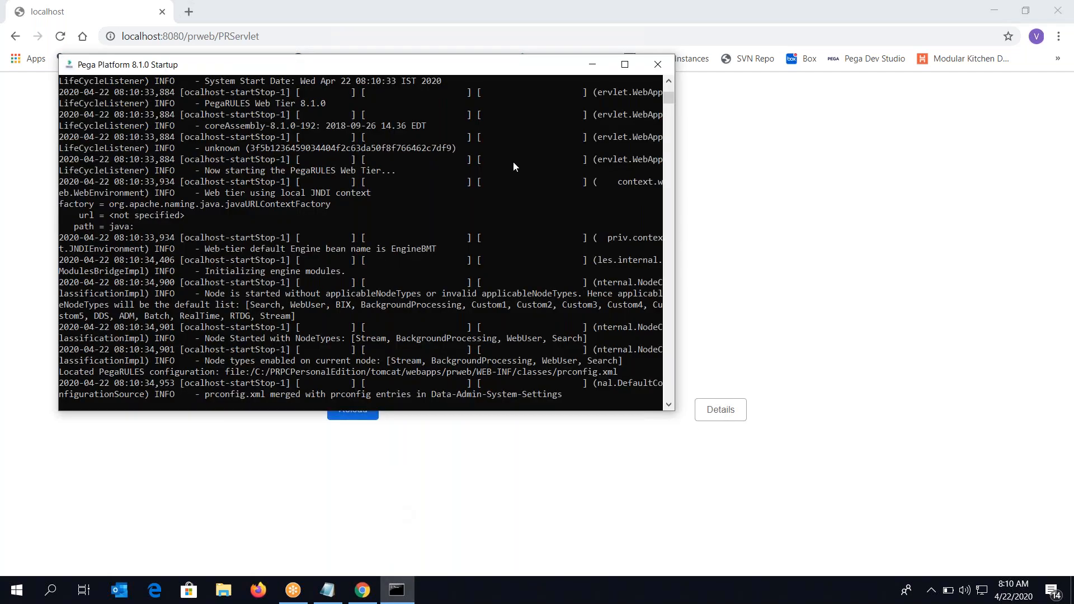
pyautogui.click(581, 413)
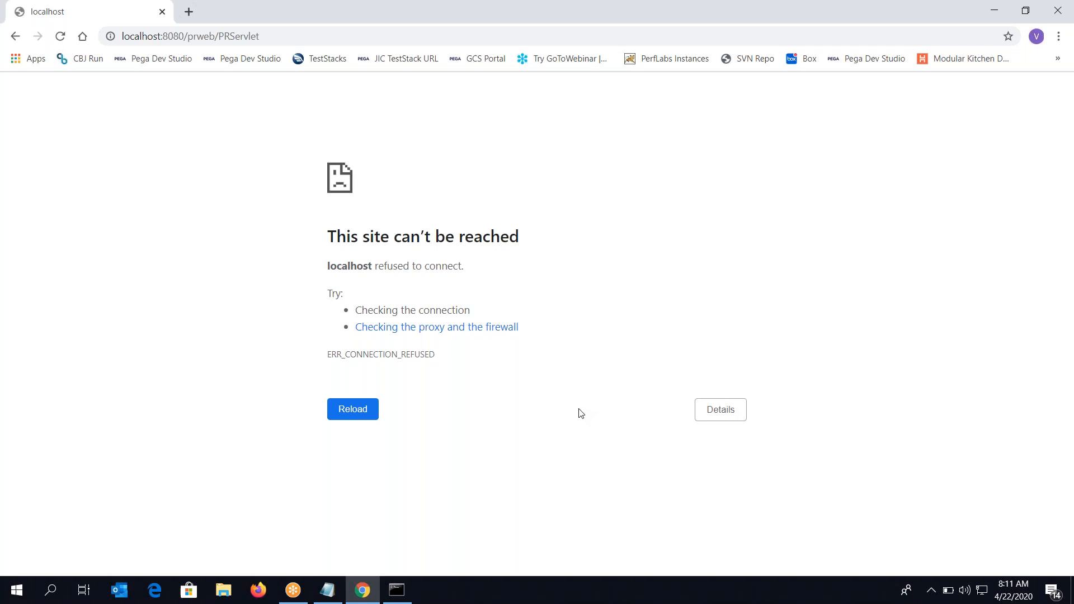
# Reload localhost:8080/prweb/PRServlet in Chrome so it contacts the starting server
pyautogui.click(353, 599)
pyautogui.click(353, 599)
pyautogui.click(316, 33)
pyautogui.press('Return')
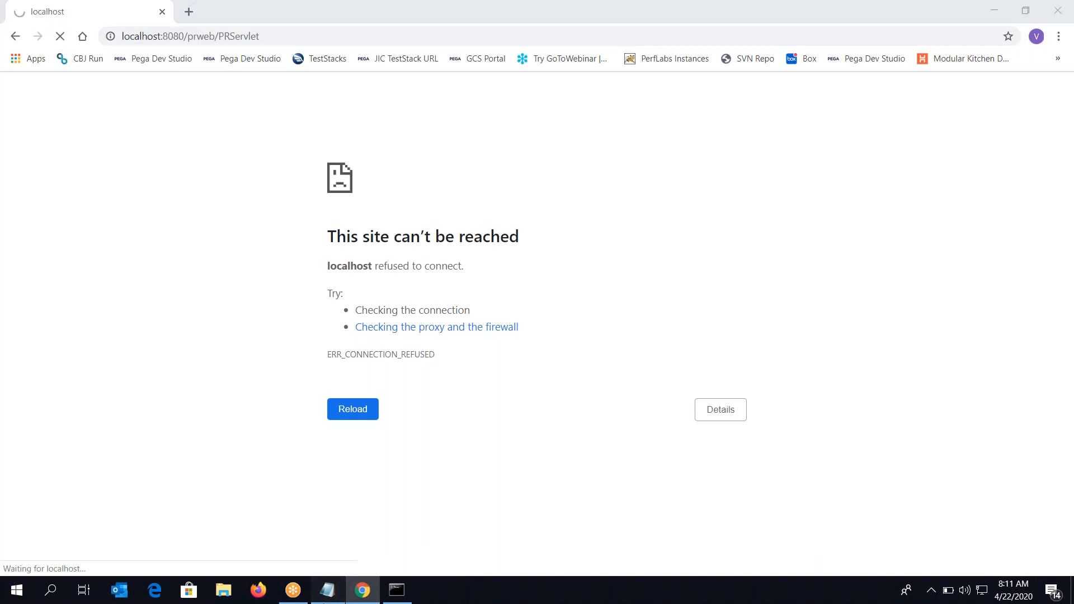
pyautogui.click(328, 590)
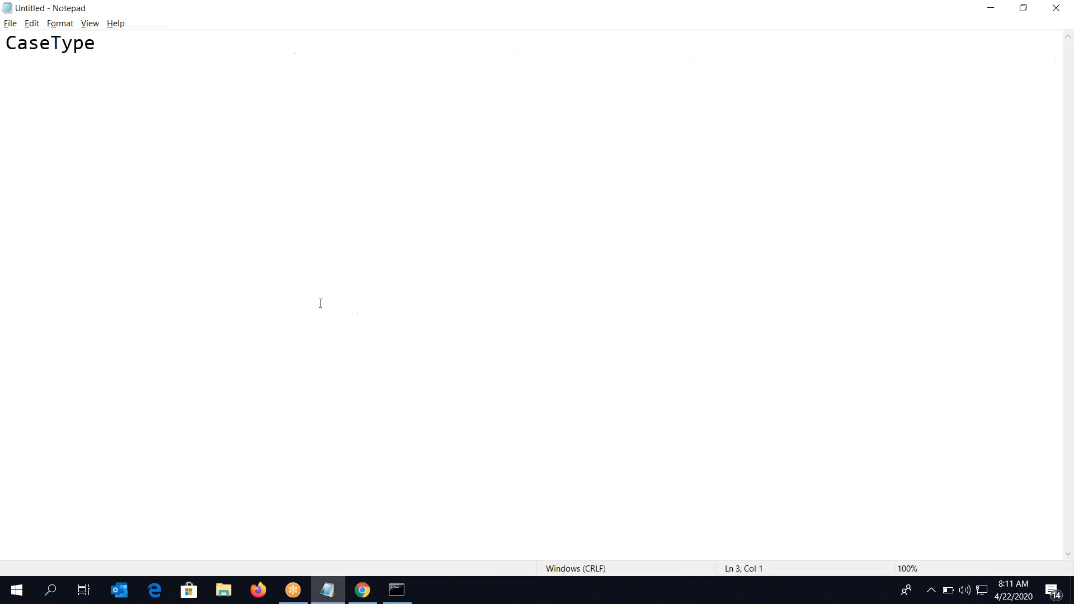
# Type DataModel, WorkFlow, Views and Setting on separate lines under CaseType
pyautogui.rightClick(269, 249)
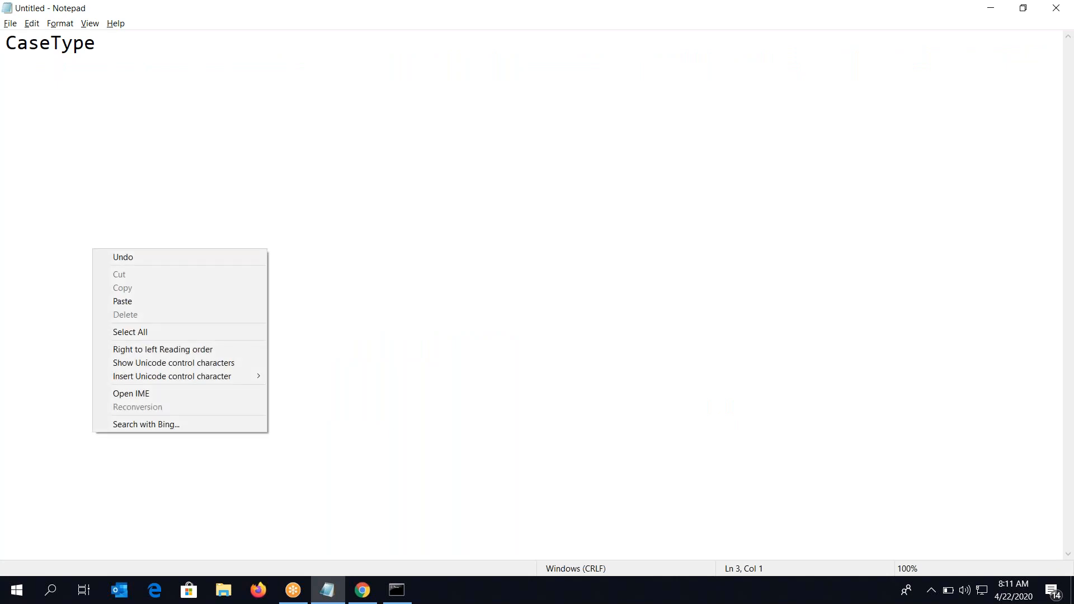
pyautogui.click(281, 71)
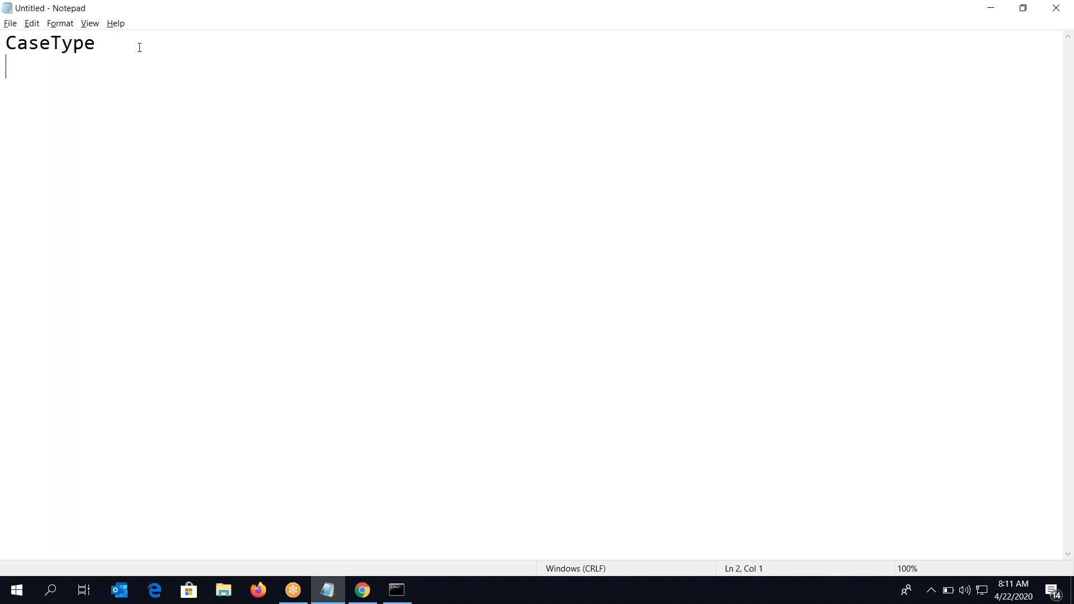
pyautogui.press('Return')
pyautogui.press('Return')
pyautogui.write('DataModel')
pyautogui.press('Return')
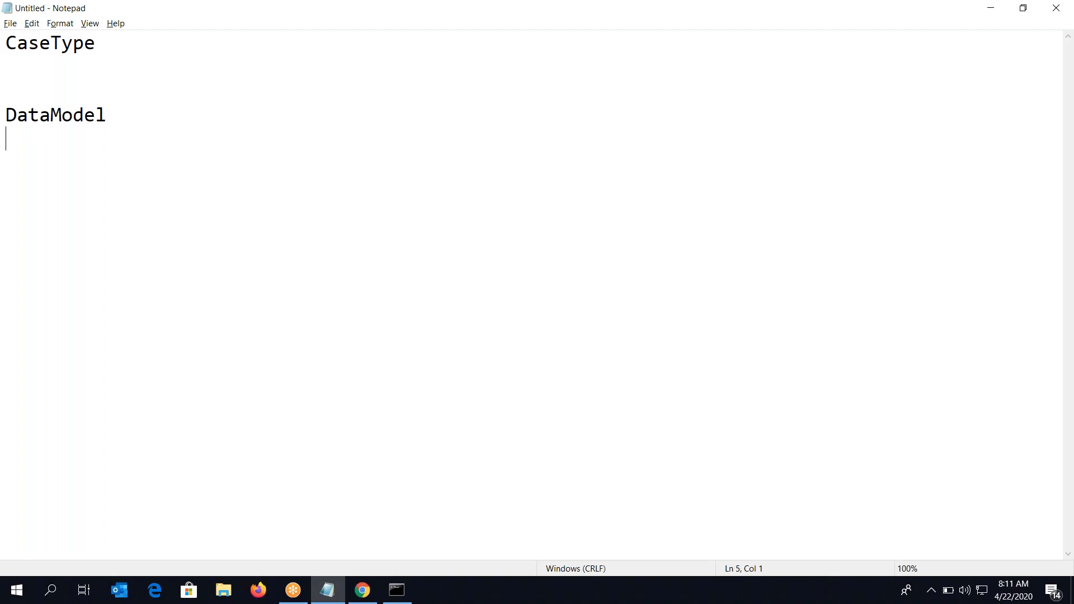
pyautogui.write('WorkFlow')
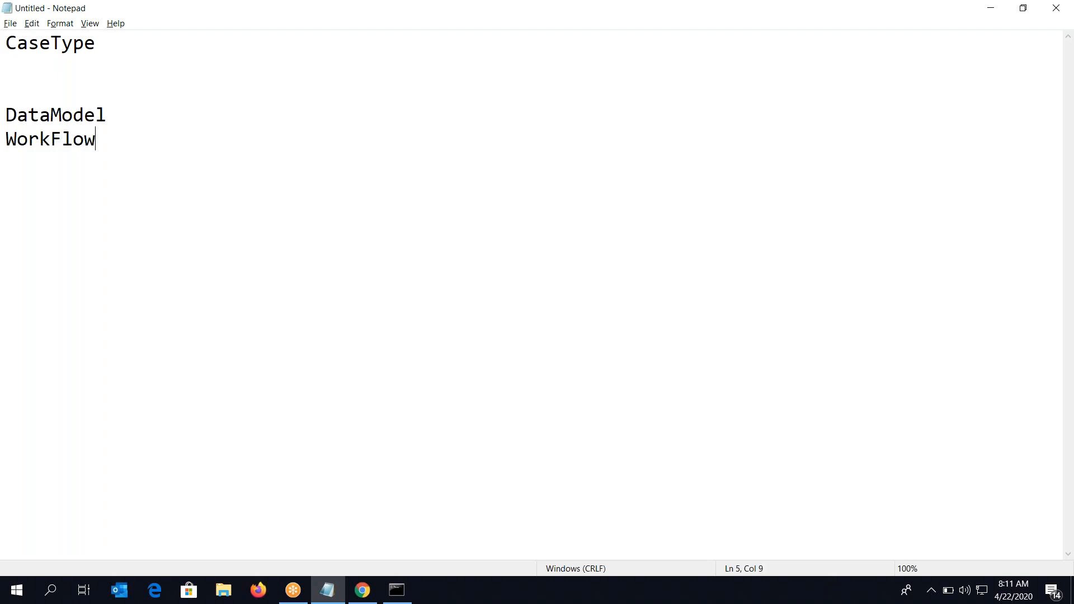
pyautogui.write('Views')
pyautogui.press('BackSpace')
pyautogui.press('BackSpace')
pyautogui.press('BackSpace')
pyautogui.press('BackSpace')
pyautogui.press('BackSpace')
pyautogui.press('Return')
pyautogui.write('Views')
pyautogui.press('Return')
pyautogui.write('Setting')
pyautogui.press('Return')
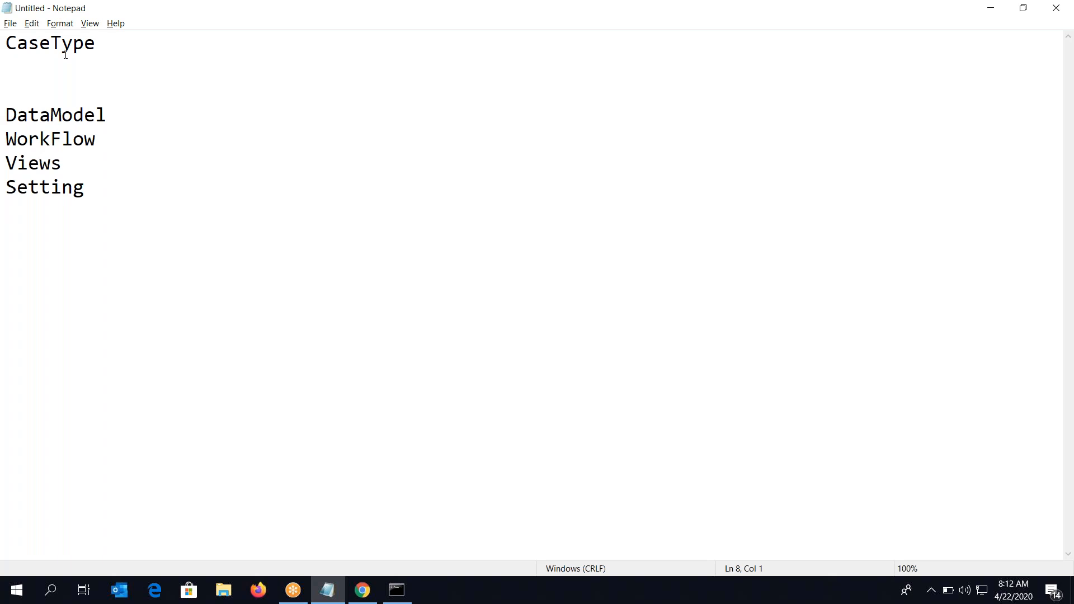
# Walk through the listed items and correct Setting to Settings
pyautogui.press('Up')
pyautogui.press('Up')
pyautogui.press('Up')
pyautogui.press('Up')
pyautogui.moveTo(6, 114); pyautogui.dragTo(97, 188)
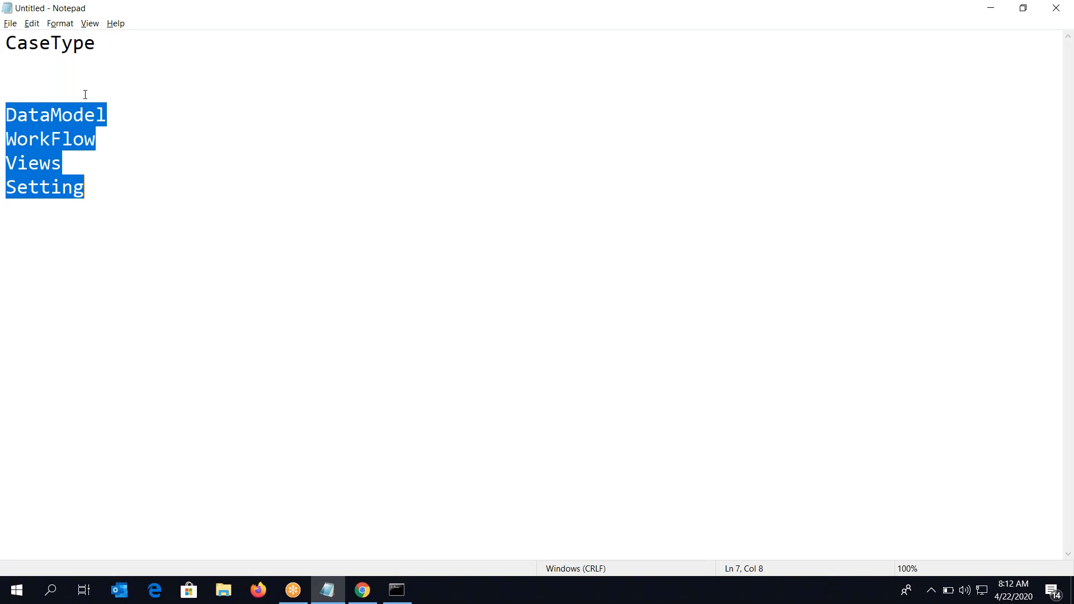
pyautogui.click(73, 132)
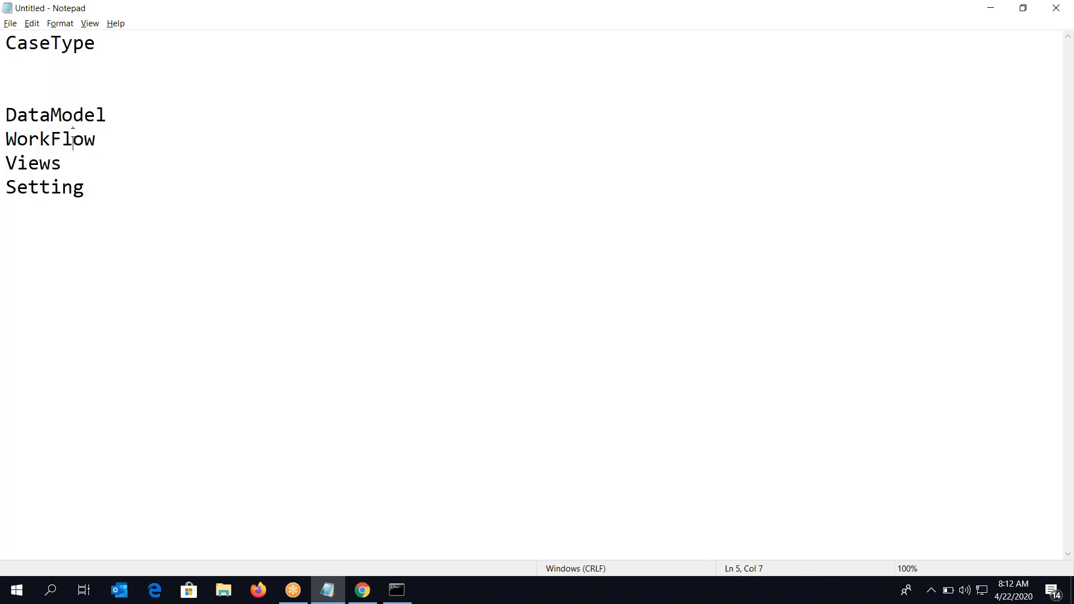
pyautogui.click(35, 143)
pyautogui.click(33, 168)
pyautogui.click(42, 187)
pyautogui.click(98, 189)
pyautogui.write('s')
pyautogui.keyDown('shift'); pyautogui.click(5, 42); pyautogui.keyUp('shift')
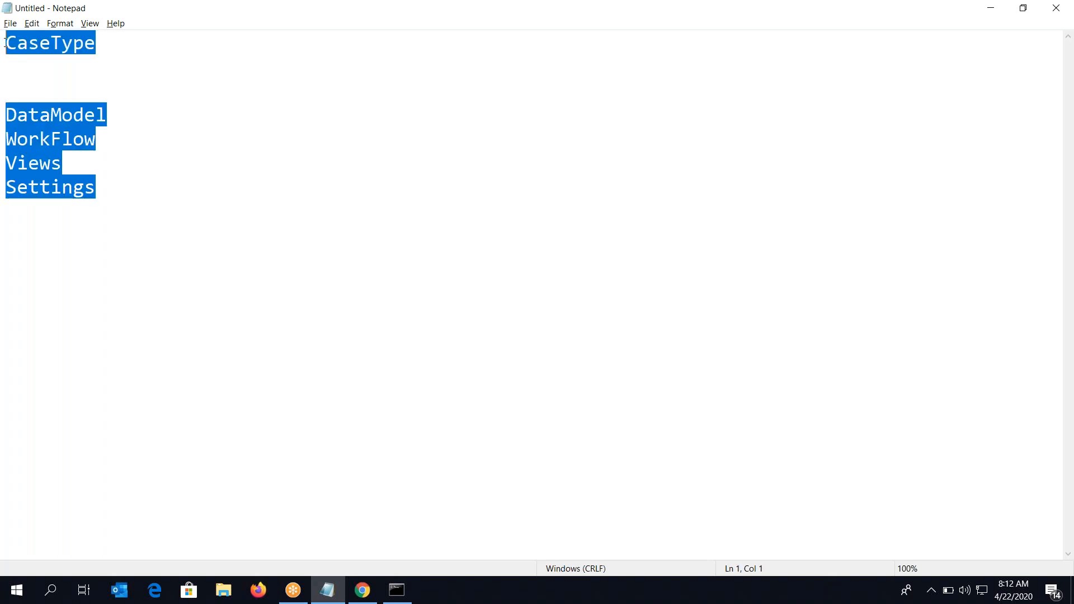
# Replace the CaseType list with the heading 'Optional Actions?' followed by blank lines
pyautogui.press('Delete')
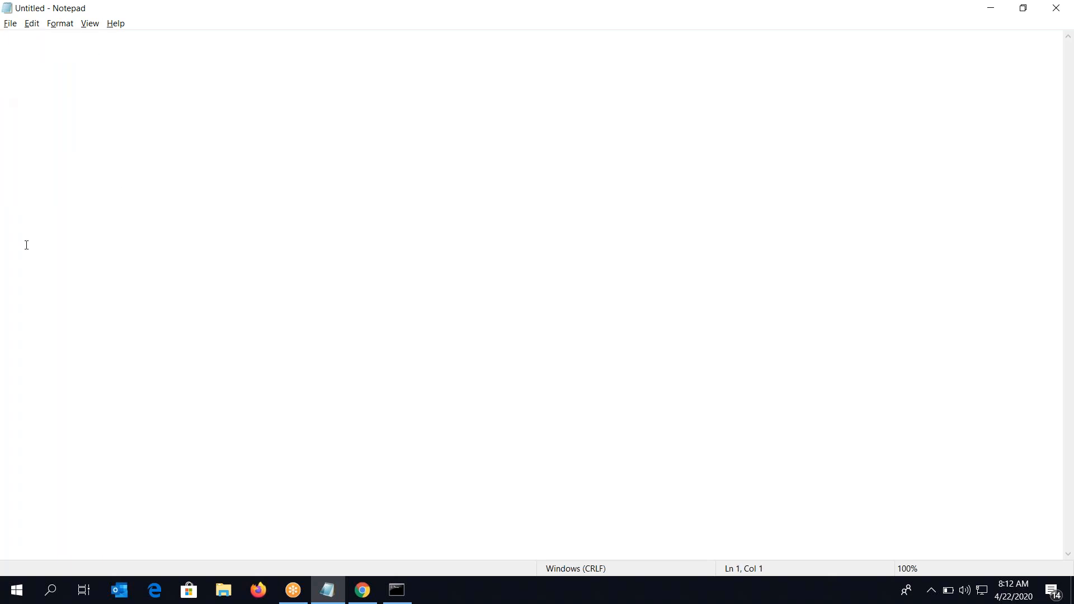
pyautogui.press('Return')
pyautogui.write('Optional Ac')
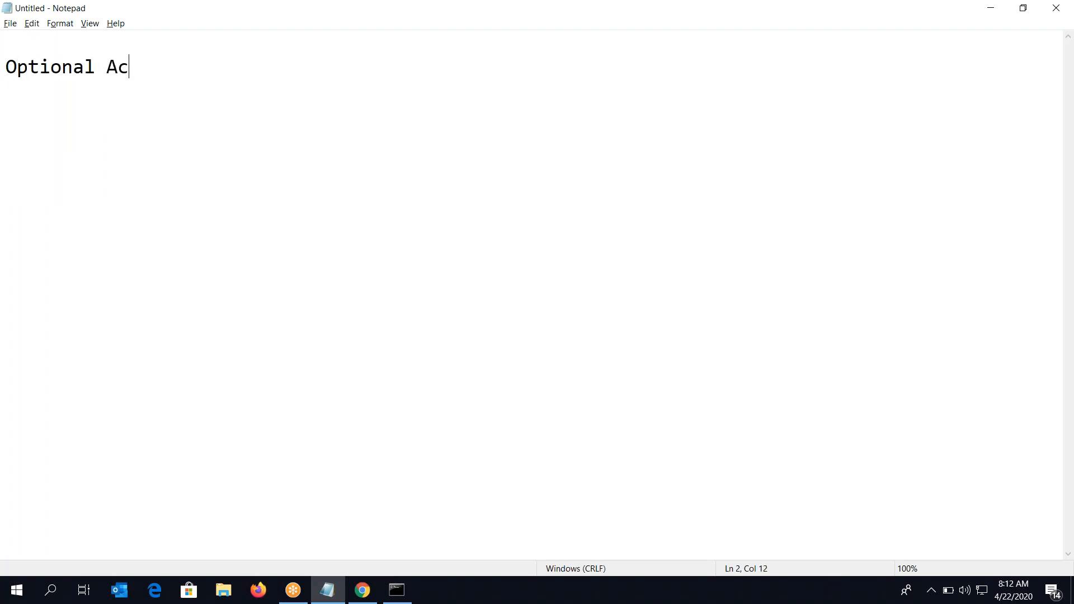
pyautogui.write('tions?')
pyautogui.press('Return')
pyautogui.press('Return')
# Log in to Pega Platform with the saved administrator account, then return to Notepad
pyautogui.click(362, 590)
pyautogui.click(438, 297)
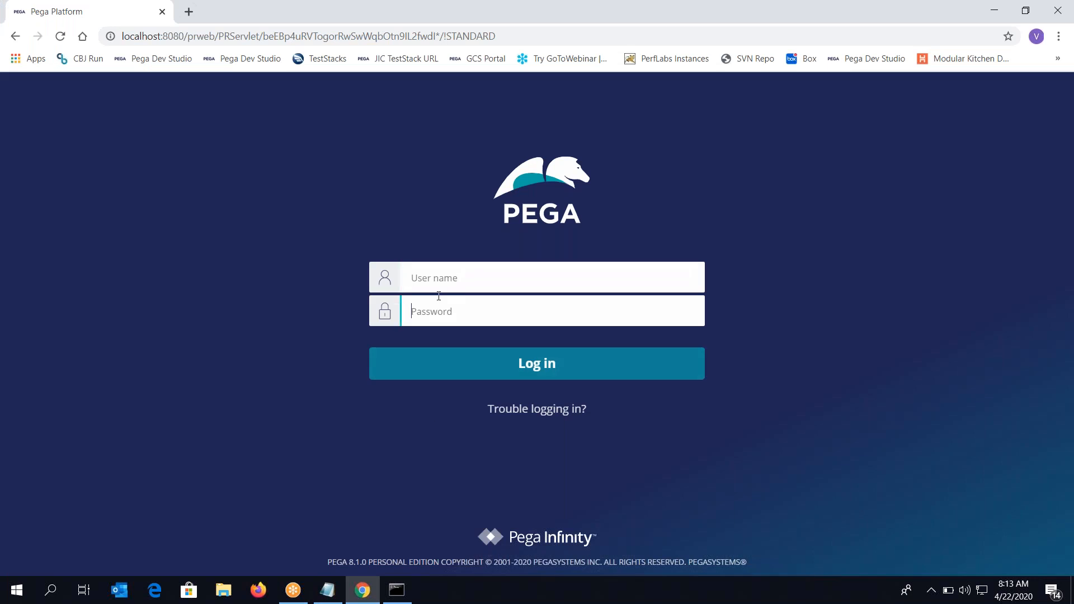
pyautogui.click(439, 275)
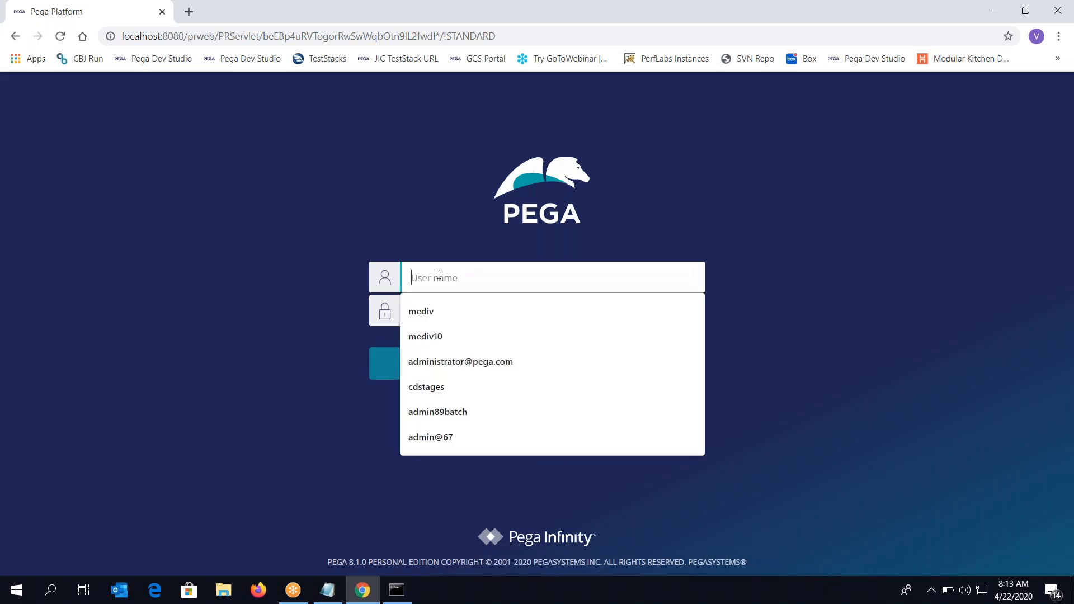
pyautogui.click(439, 275)
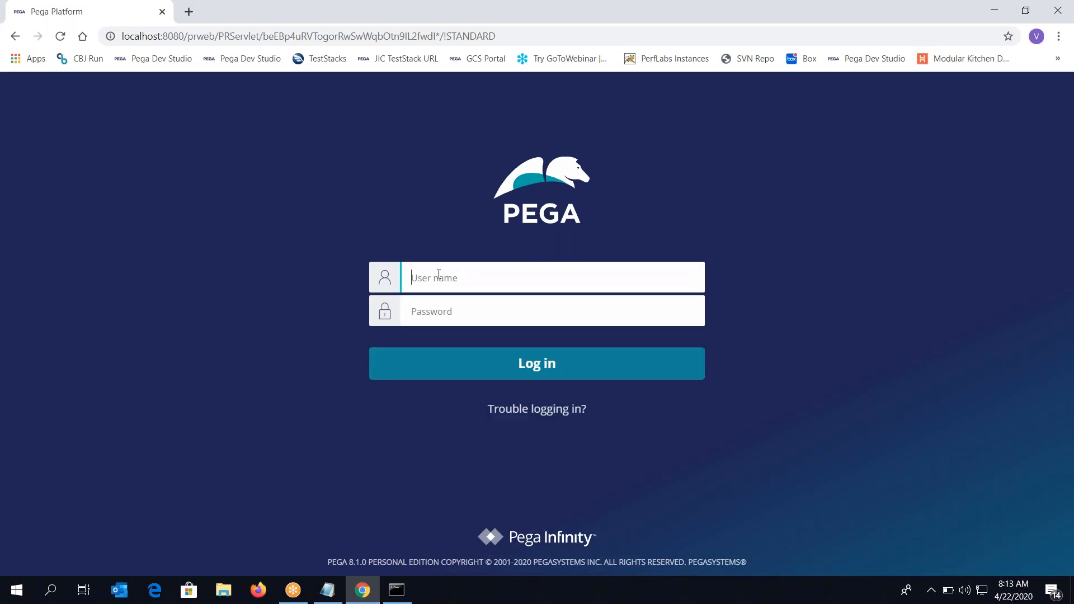
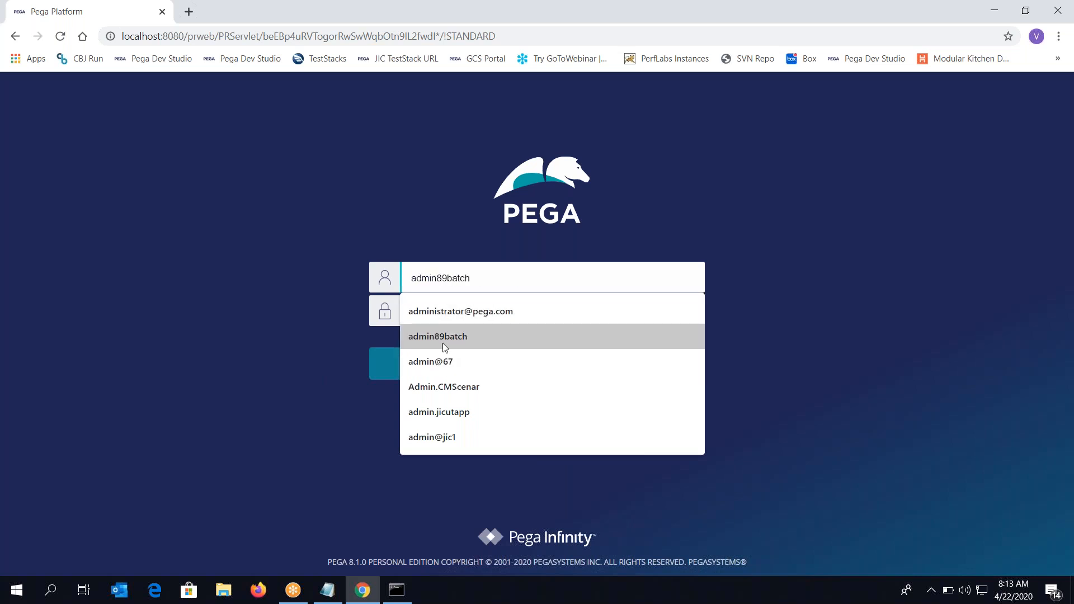
pyautogui.click(442, 344)
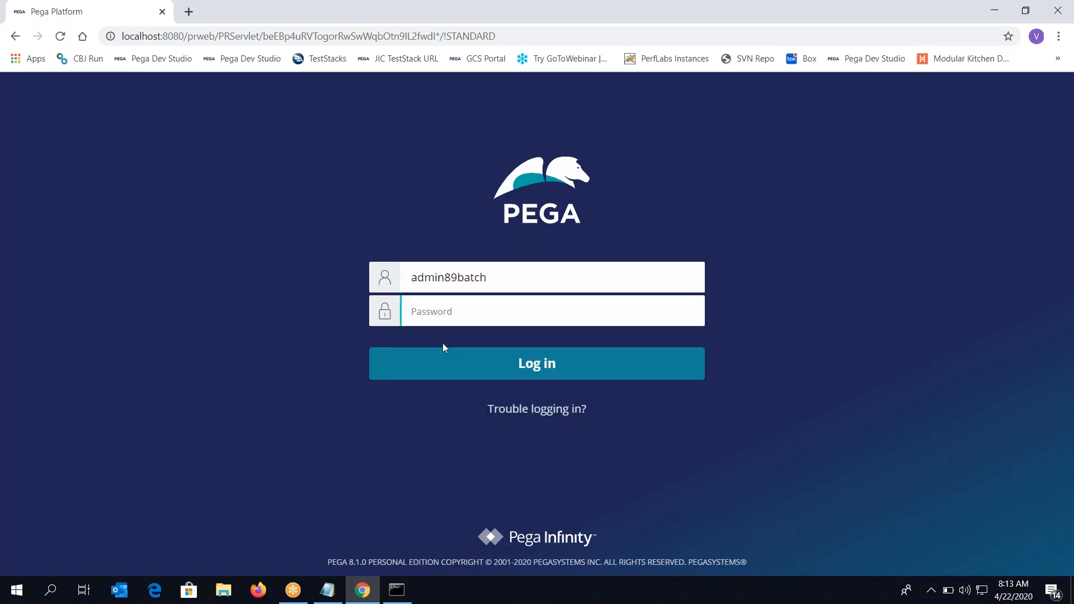
pyautogui.click(444, 350)
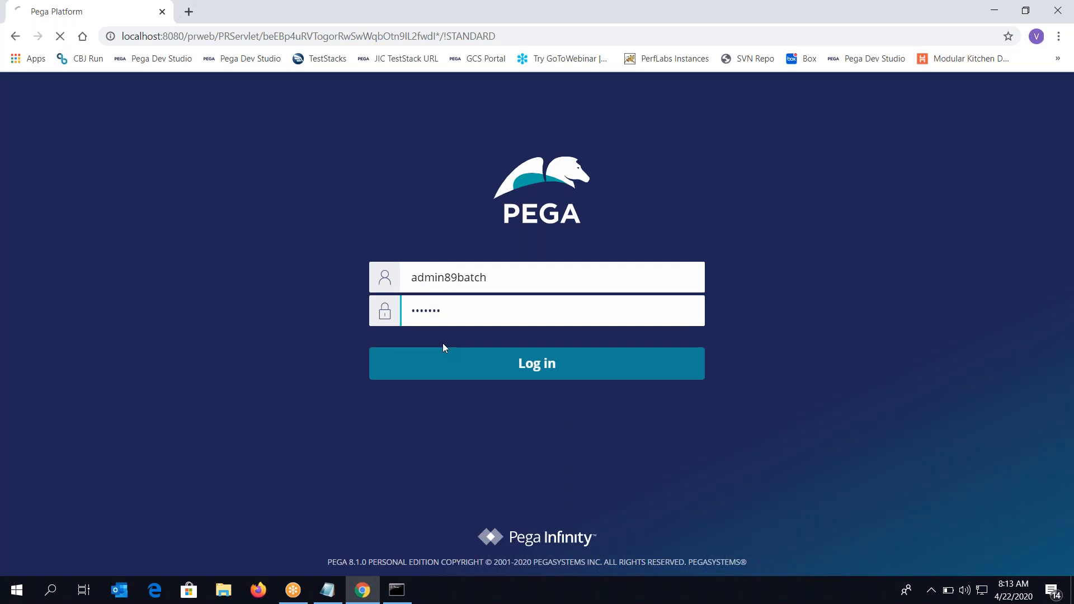
pyautogui.hotkey('alt', 'Tab')
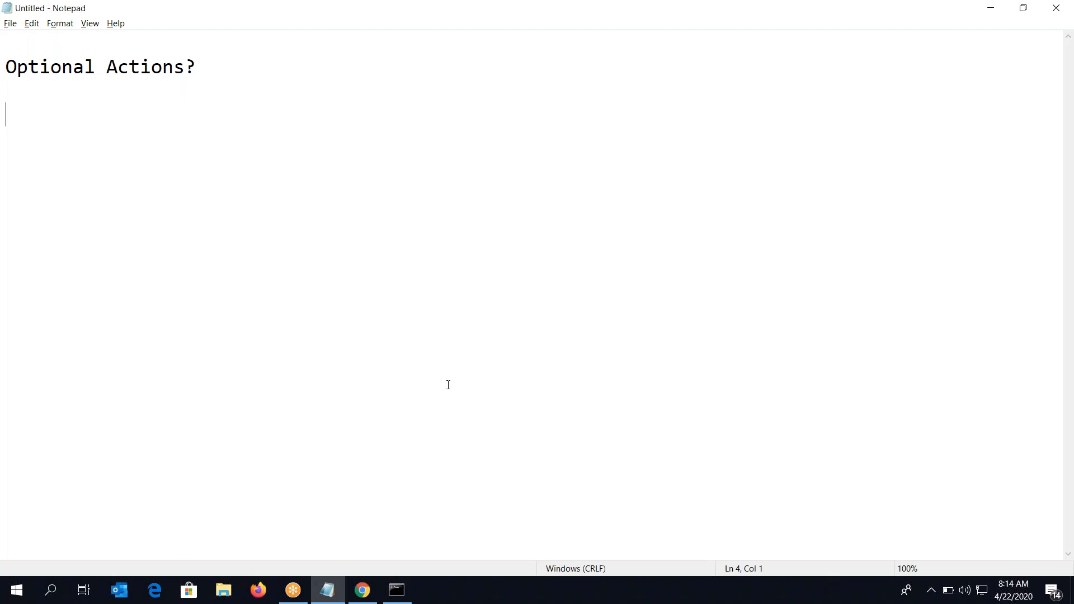
# Switch from Admin Studio to Dev Studio and show the Case types explorer
pyautogui.click(369, 599)
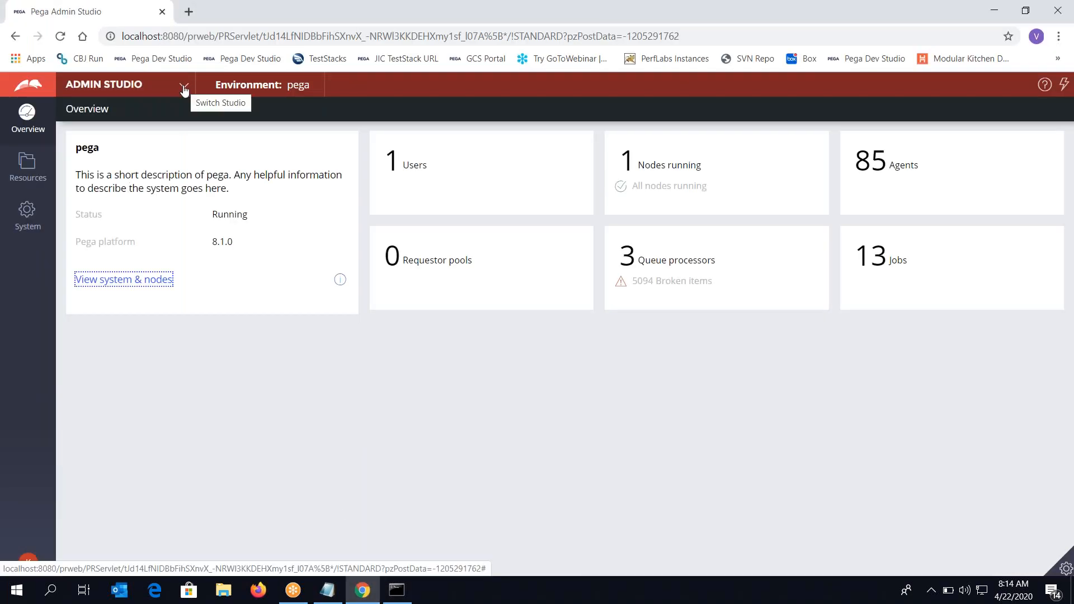
pyautogui.click(185, 89)
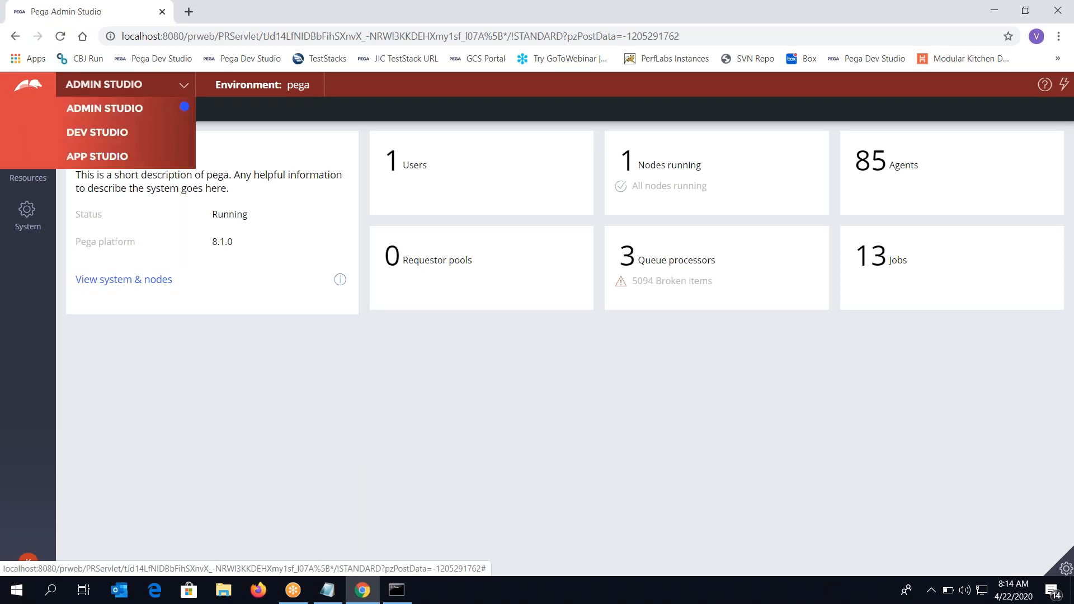
pyautogui.click(180, 131)
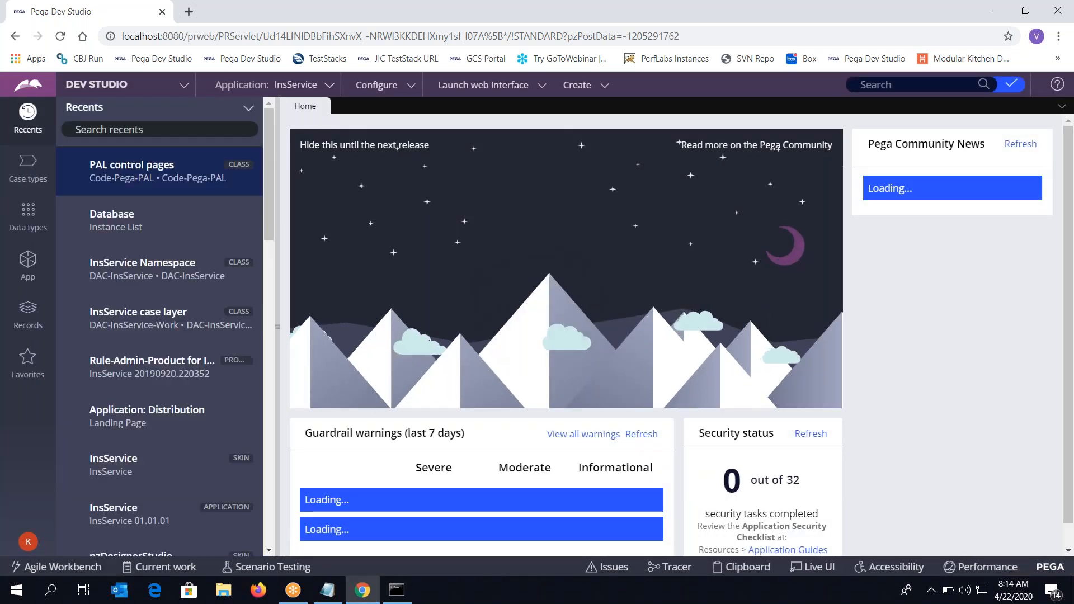
pyautogui.click(28, 167)
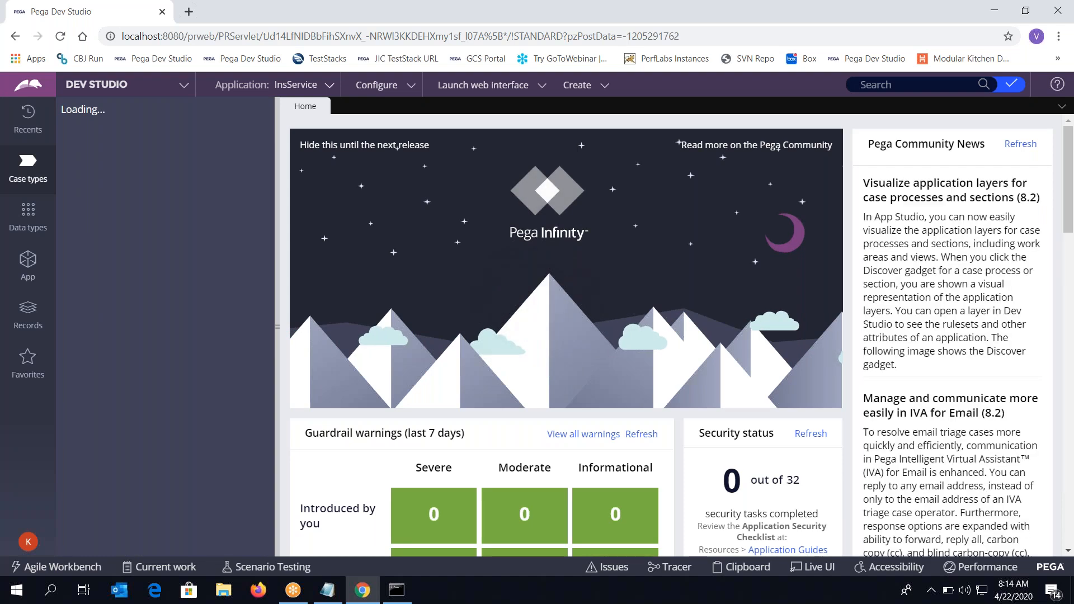
# Open the LeaveApplication case type and switch its Workflow to the Life cycle view
pyautogui.click(109, 155)
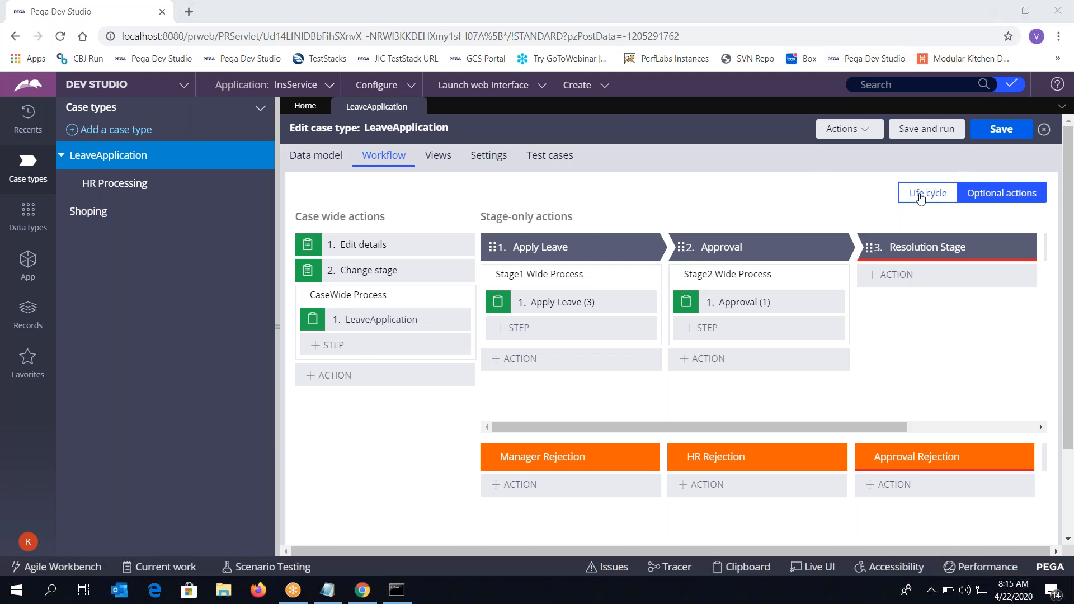
pyautogui.click(920, 197)
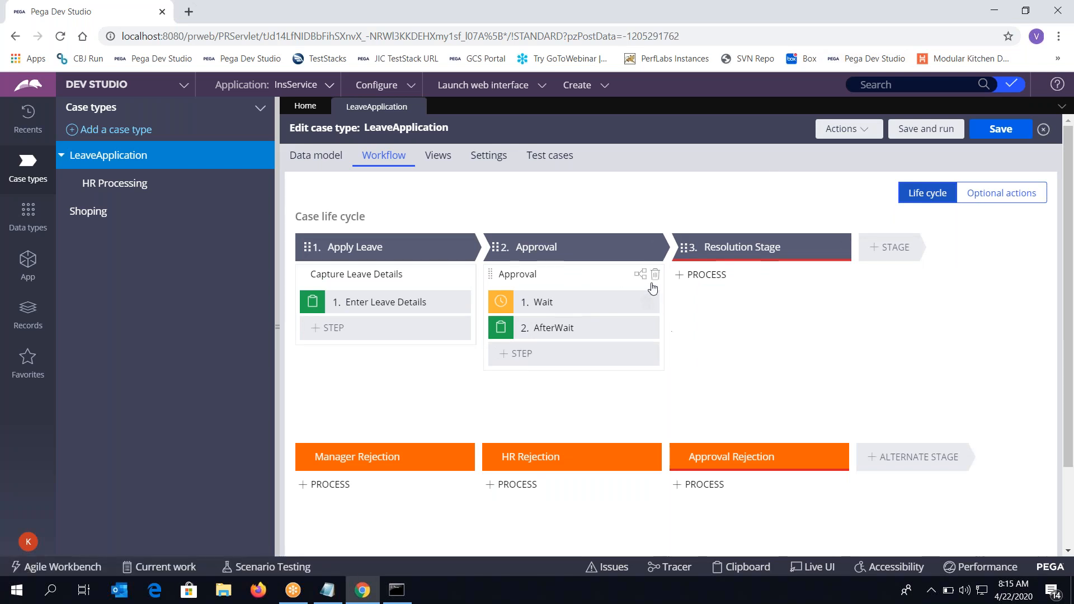
# Delete the Approval process, with its Wait and AfterWait steps, from stage 2
pyautogui.click(656, 275)
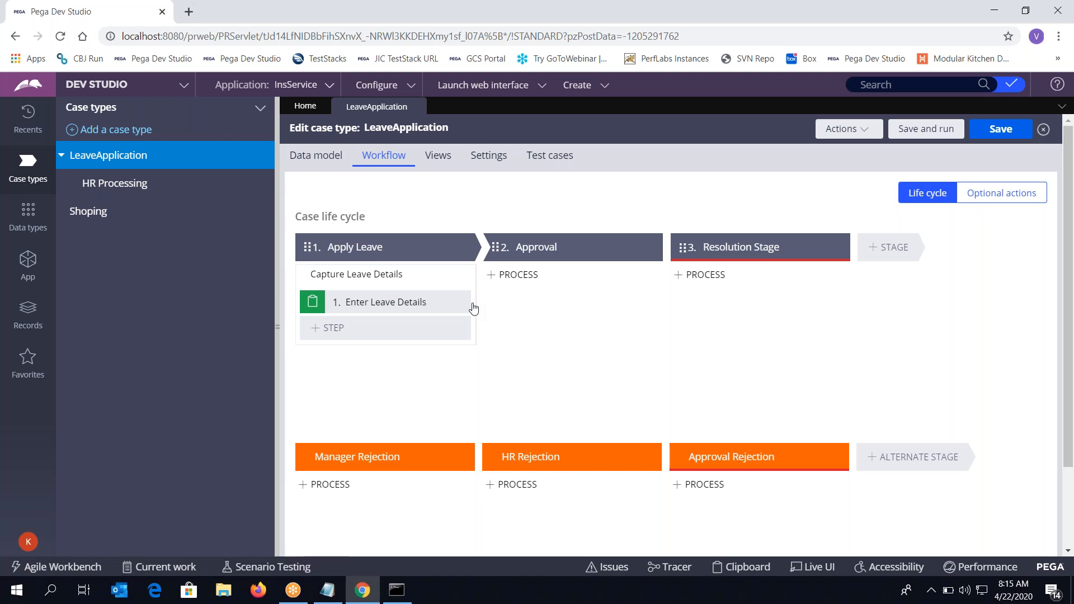
pyautogui.moveTo(533, 273)
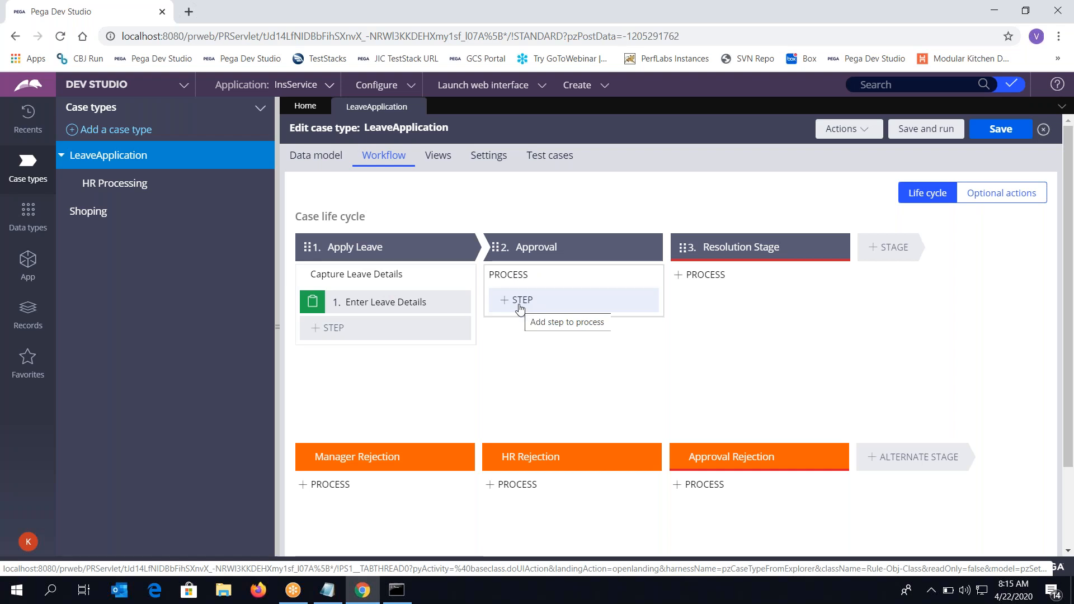
# Overwrite the Notepad notes with 'Approval Shape:' above a dashed line, then go back to Chrome
pyautogui.hotkey('alt', 'Tab')
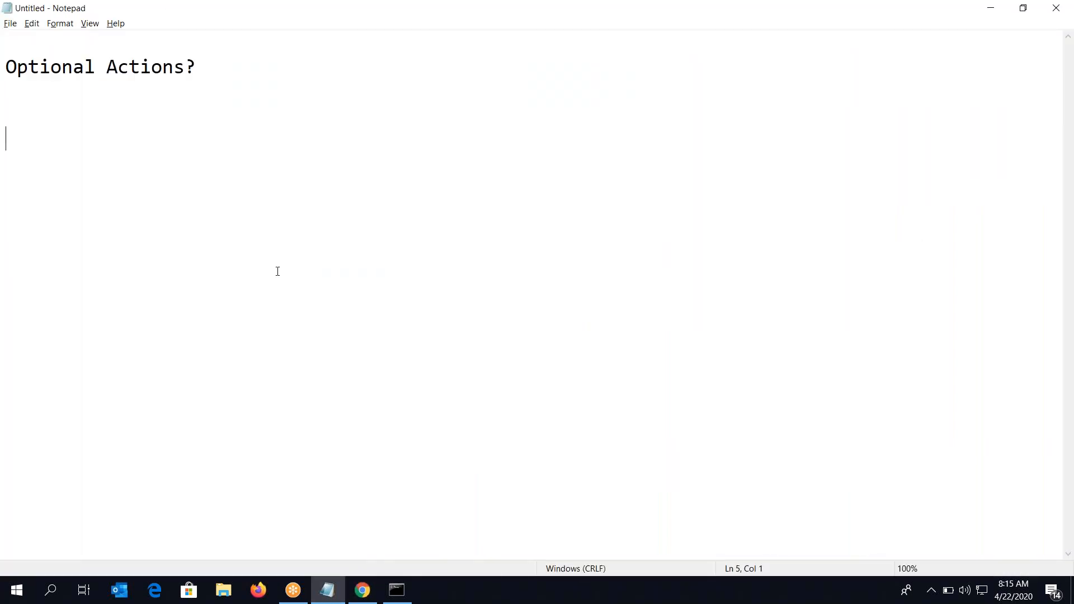
pyautogui.hotkey('ctrl', 'a')
pyautogui.write('Approva')
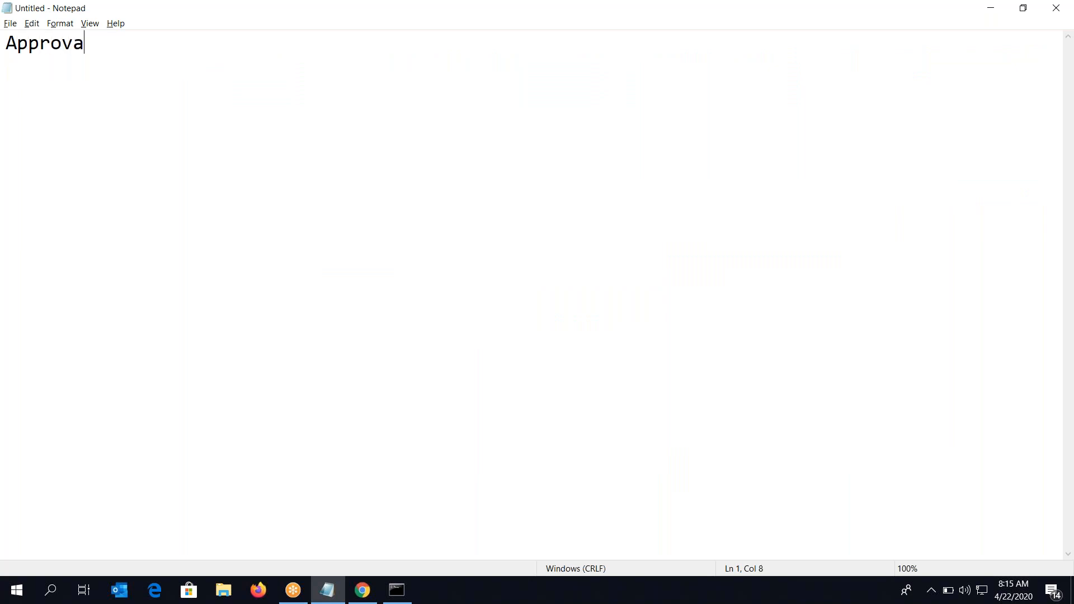
pyautogui.write('l Shape:')
pyautogui.press('Return')
pyautogui.write('-------------')
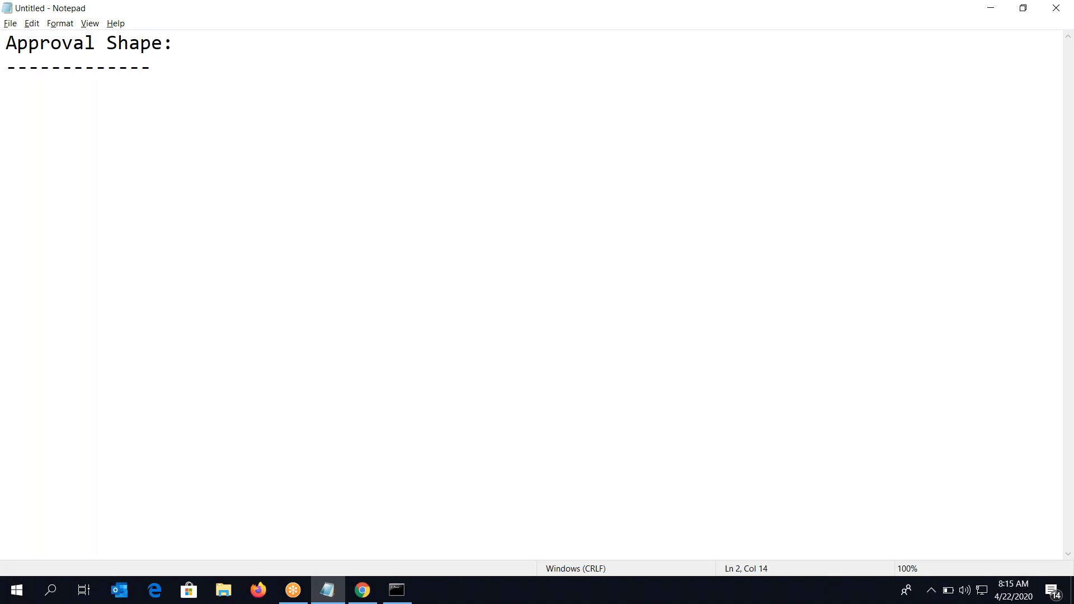
pyautogui.press('Return')
pyautogui.press('Return')
pyautogui.hotkey('alt', 'Tab')
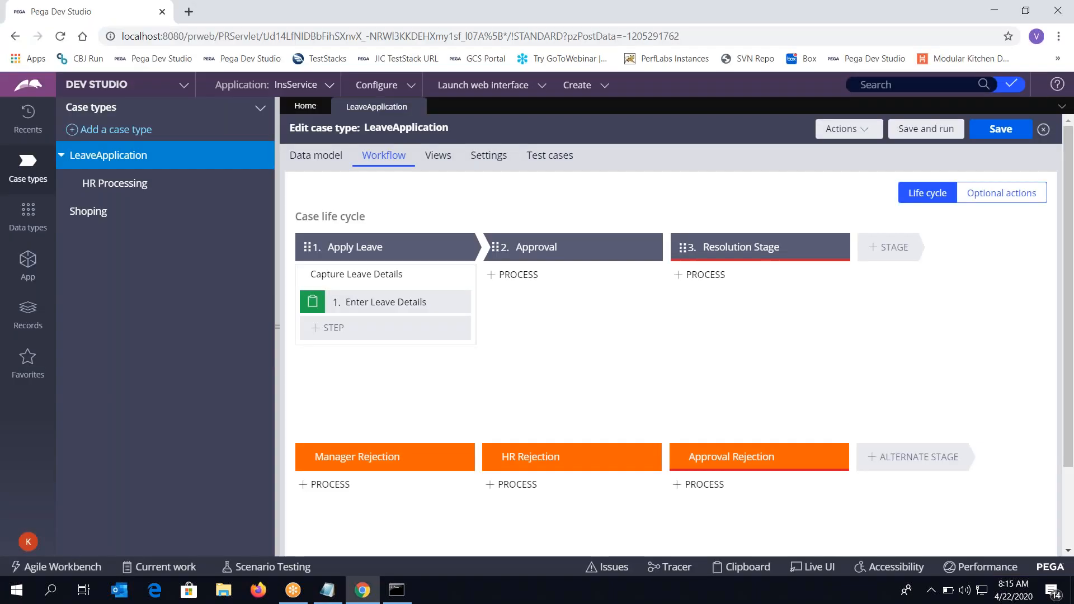
# Add a new process to the Approval stage containing an Approve/Reject step
pyautogui.click(527, 277)
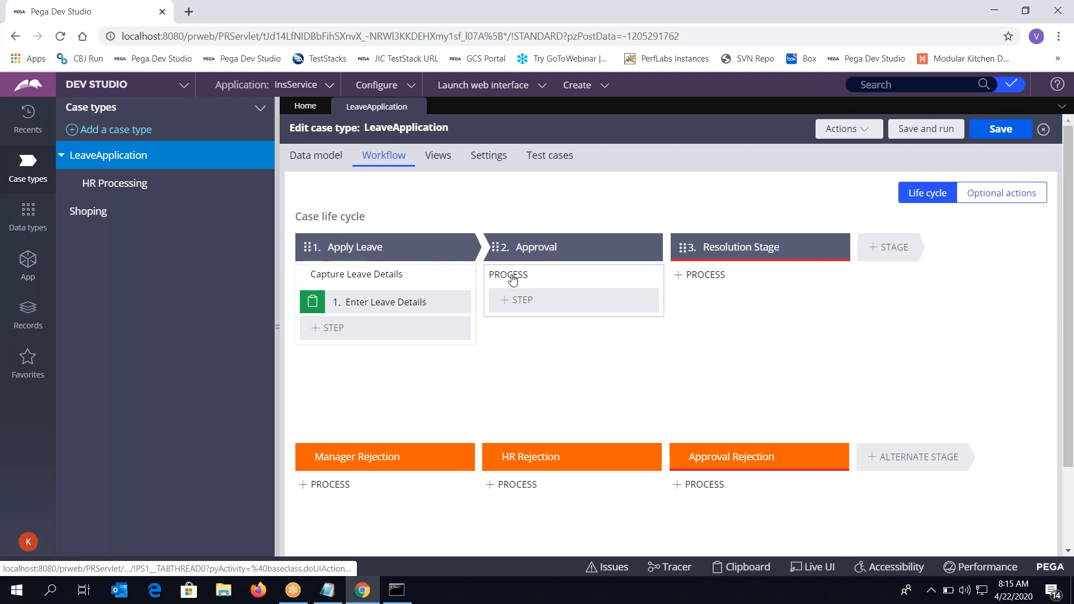
pyautogui.click(521, 302)
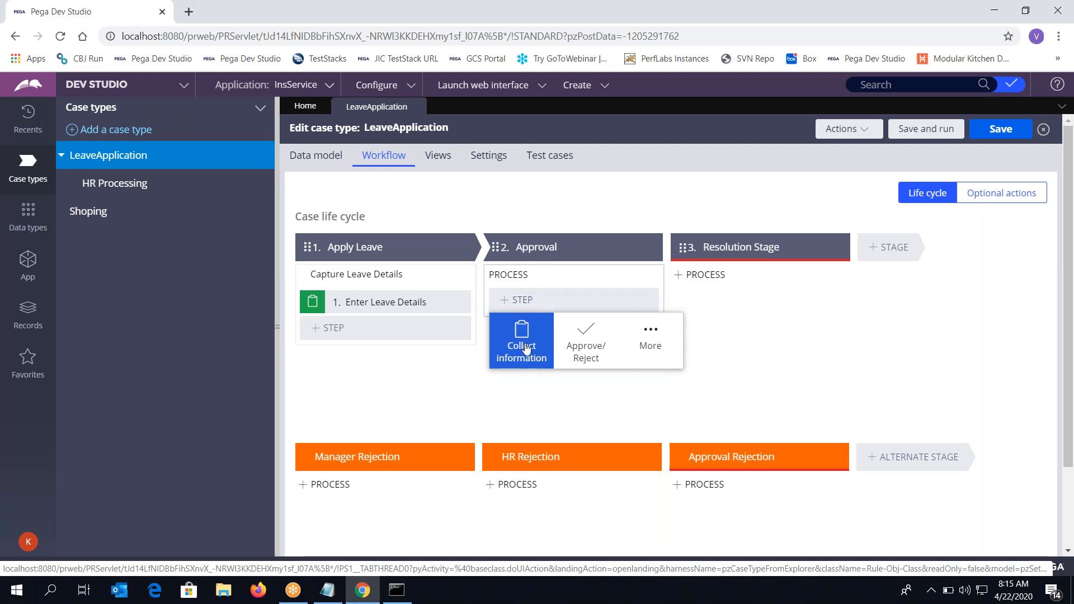
pyautogui.click(586, 349)
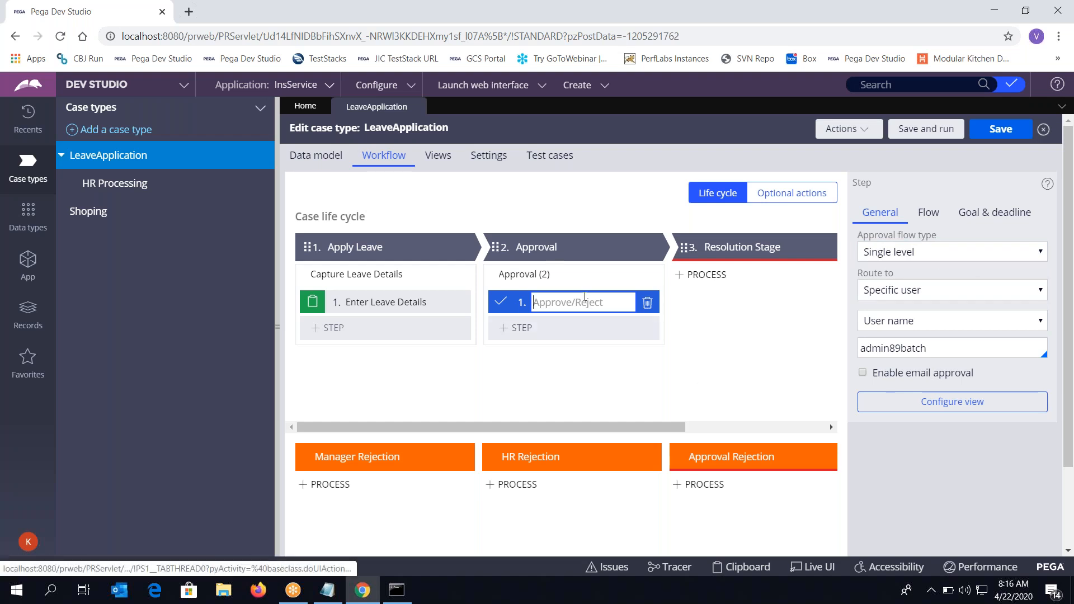
# Name the new Approve/Reject step 'Leave Approval'
pyautogui.write('Approve')
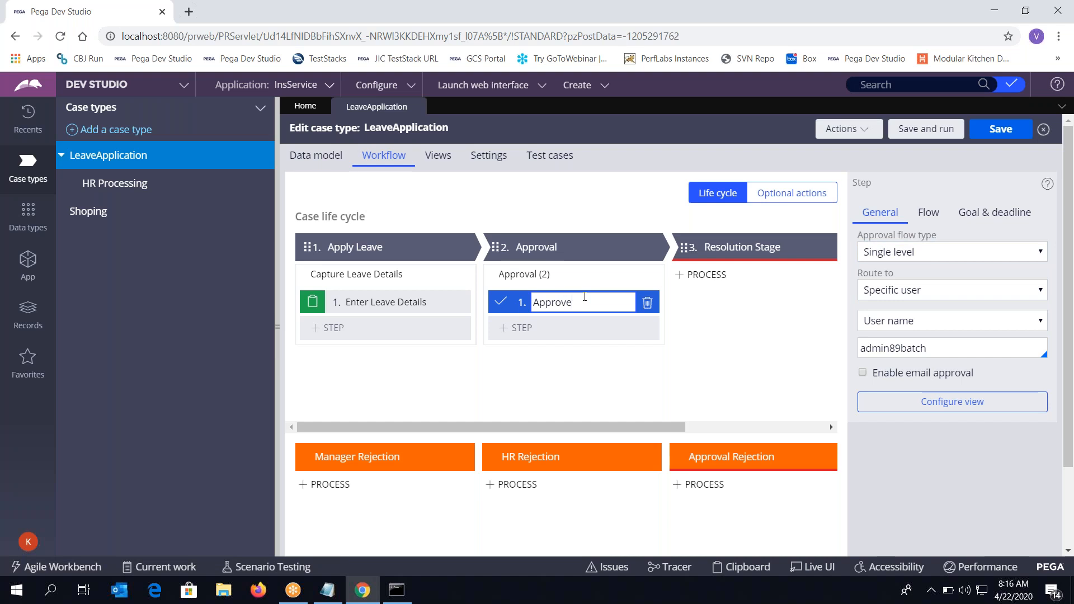
pyautogui.press('BackSpace')
pyautogui.hotkey('ctrl', 'a')
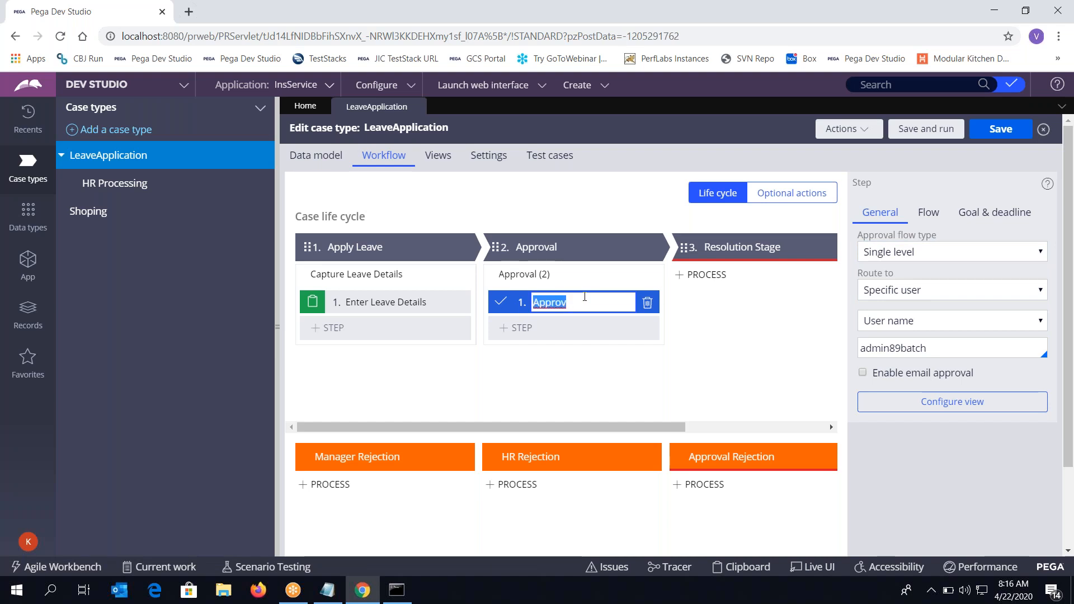
pyautogui.write(':ea')
pyautogui.press('BackSpace')
pyautogui.press('BackSpace')
pyautogui.press('BackSpace')
pyautogui.write('Leave Approval')
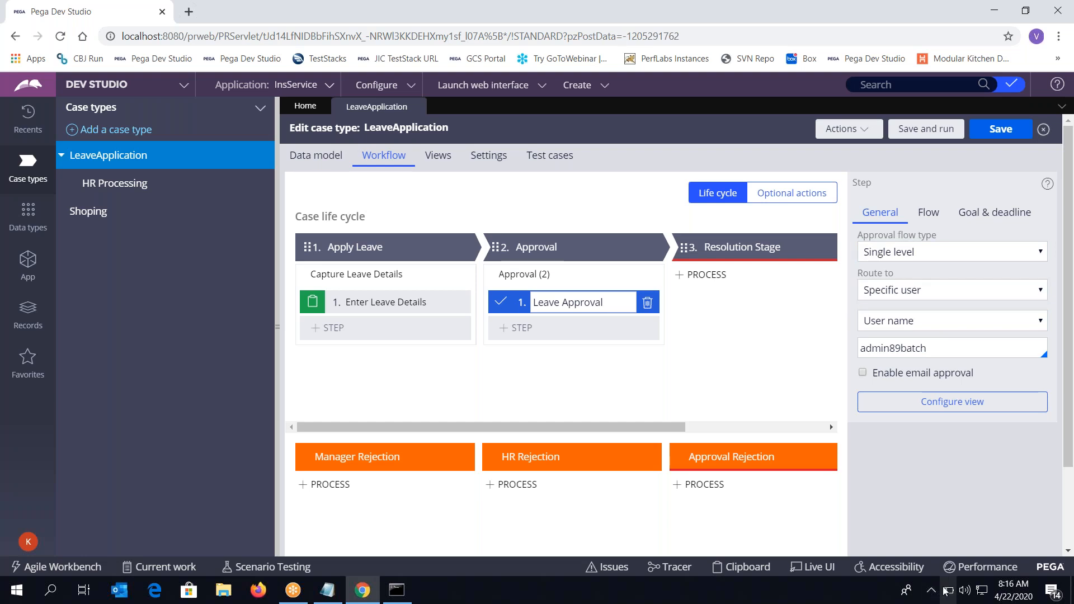
pyautogui.click(914, 253)
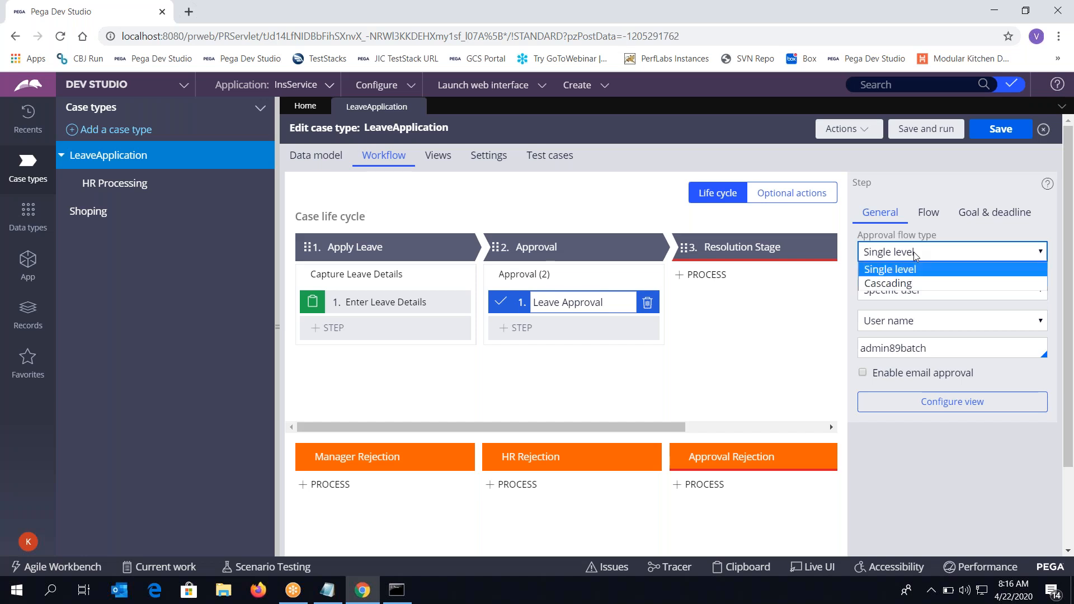
pyautogui.click(903, 284)
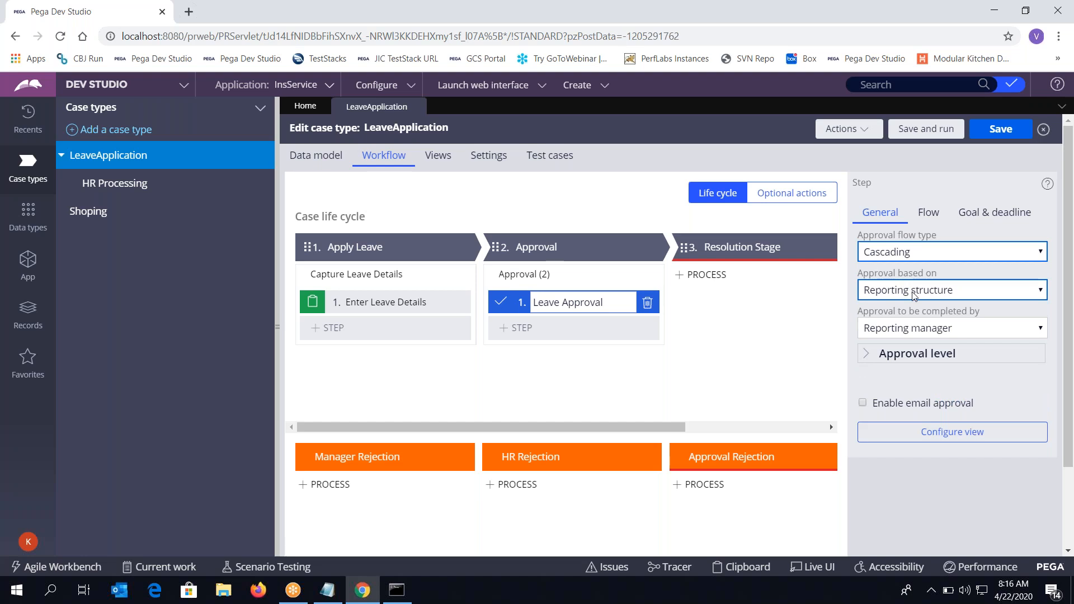
pyautogui.click(902, 253)
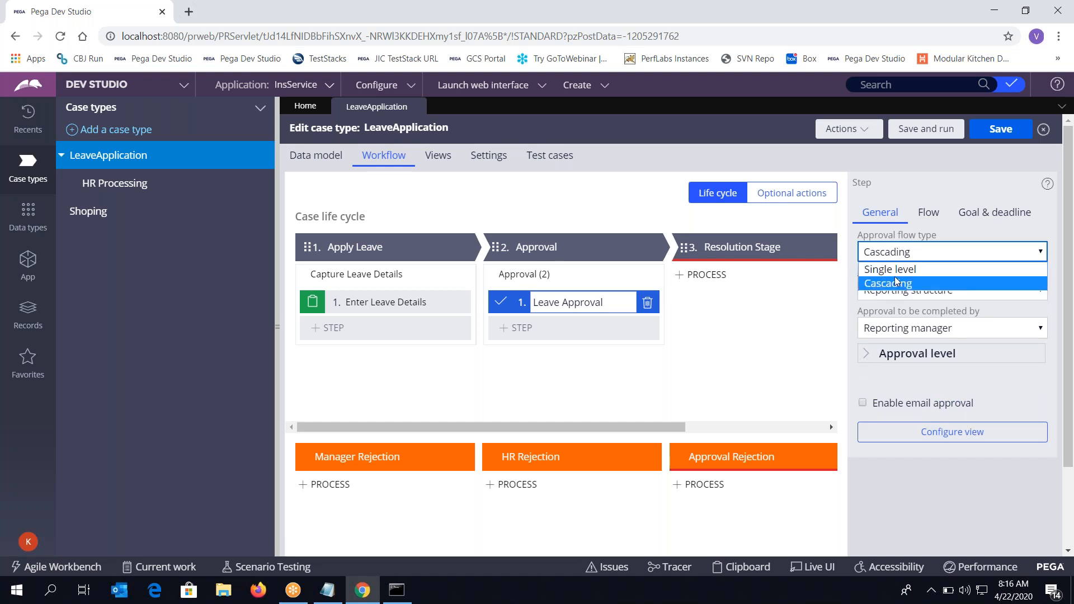
pyautogui.click(897, 283)
pyautogui.click(895, 253)
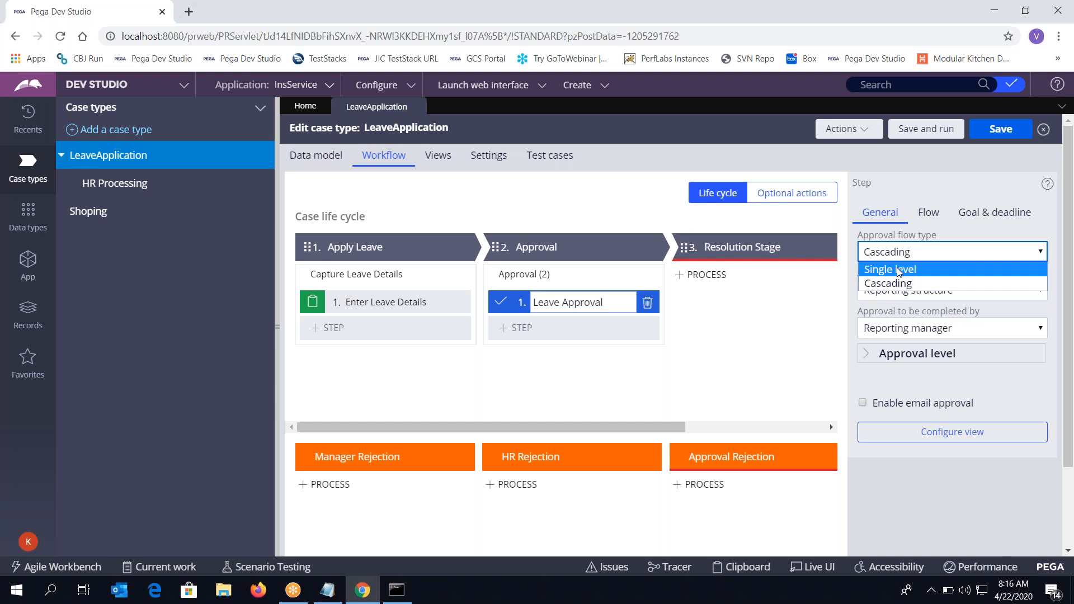
pyautogui.click(899, 270)
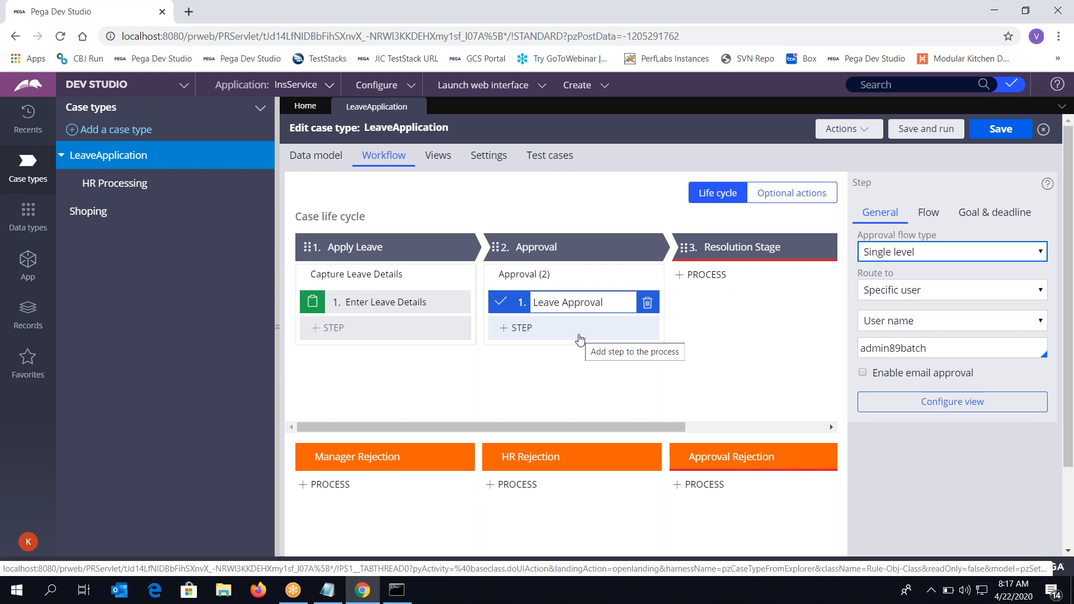
# Try the Specific user approver options: reporting manager, user name, and user reference field
pyautogui.click(904, 290)
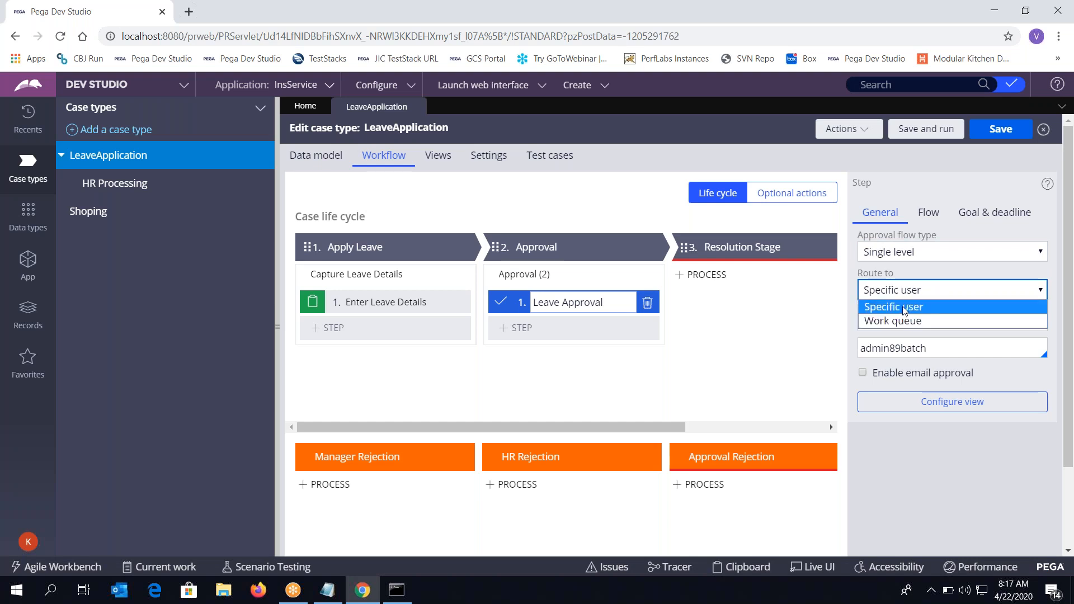
pyautogui.click(905, 308)
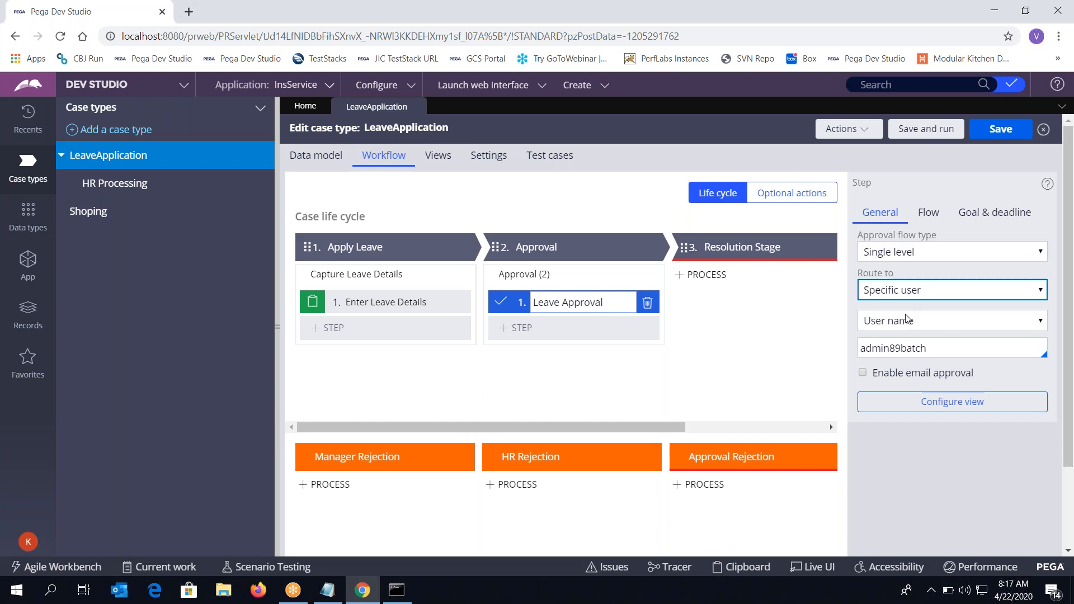
pyautogui.click(907, 321)
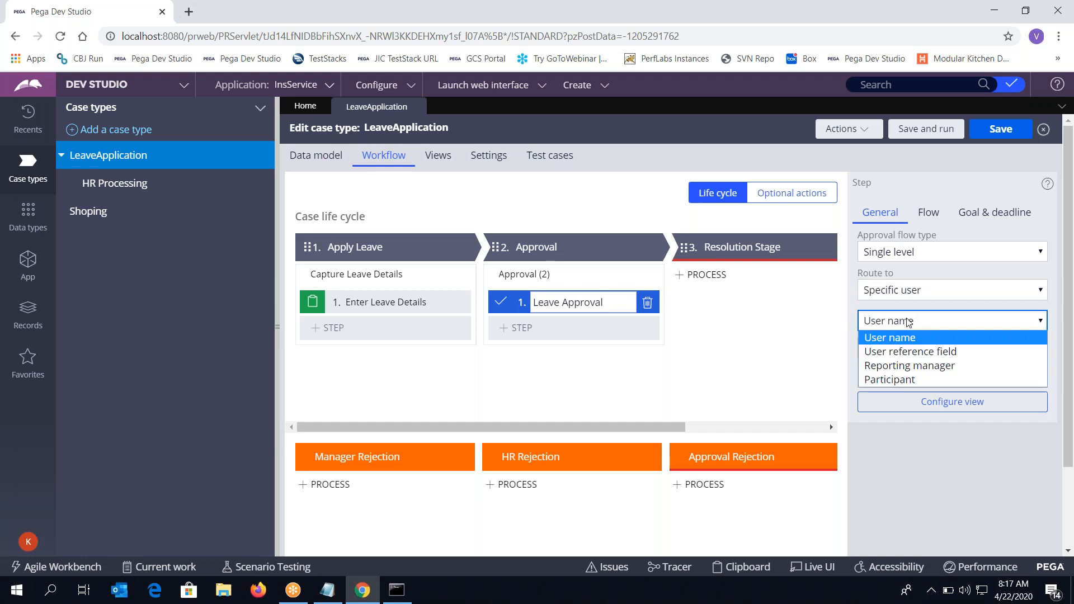
pyautogui.click(908, 366)
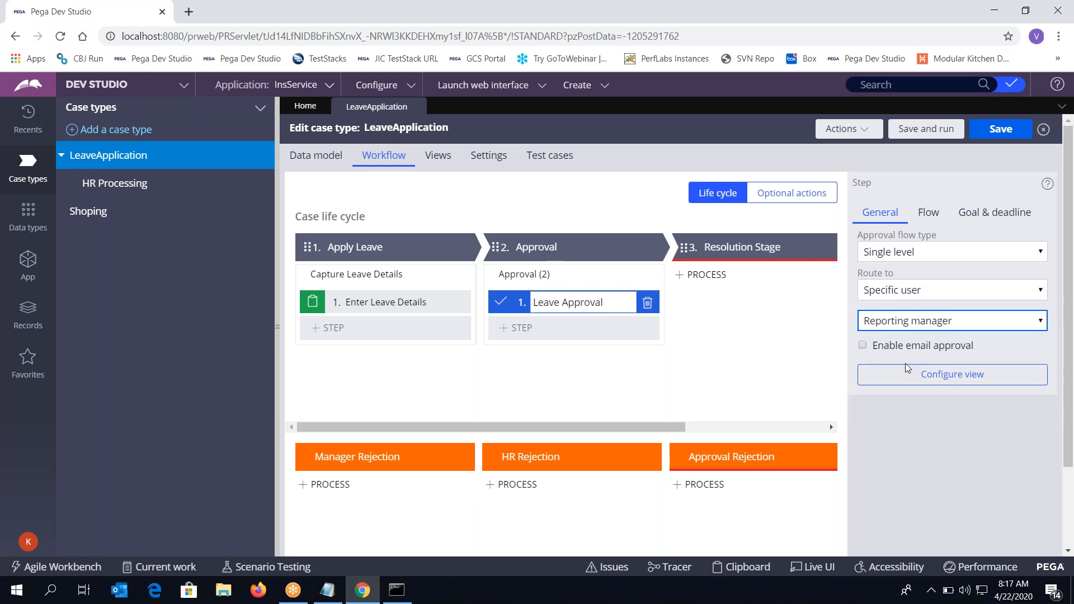
pyautogui.click(906, 330)
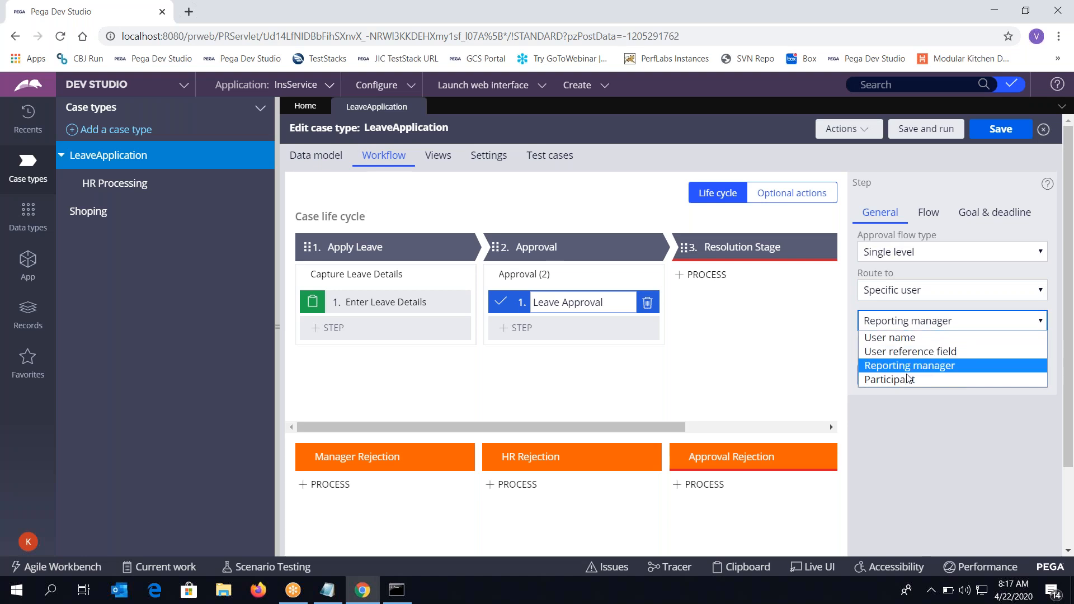
pyautogui.click(900, 338)
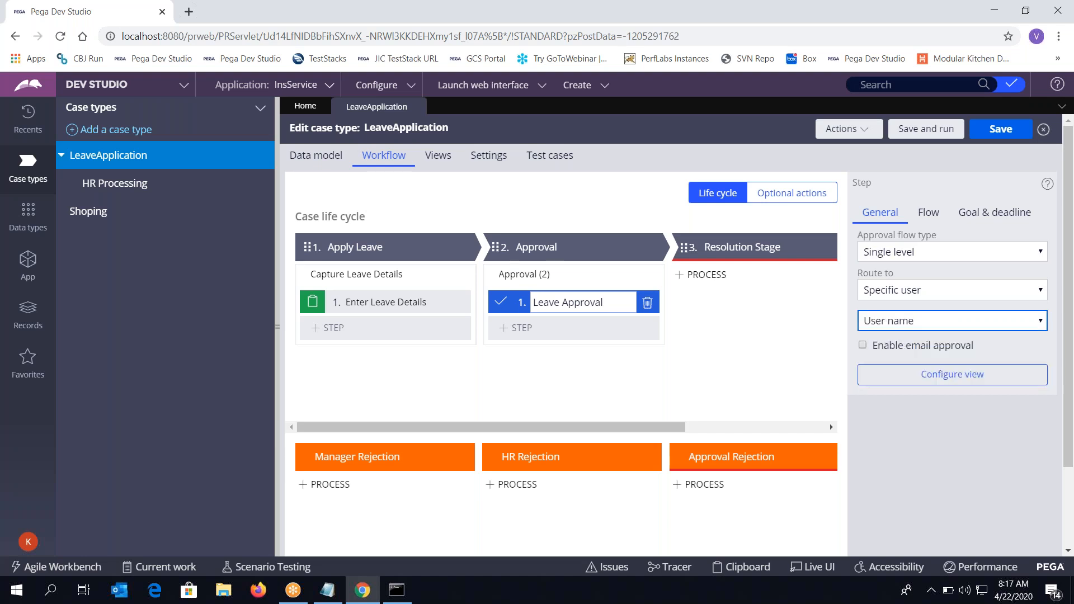
pyautogui.click(893, 316)
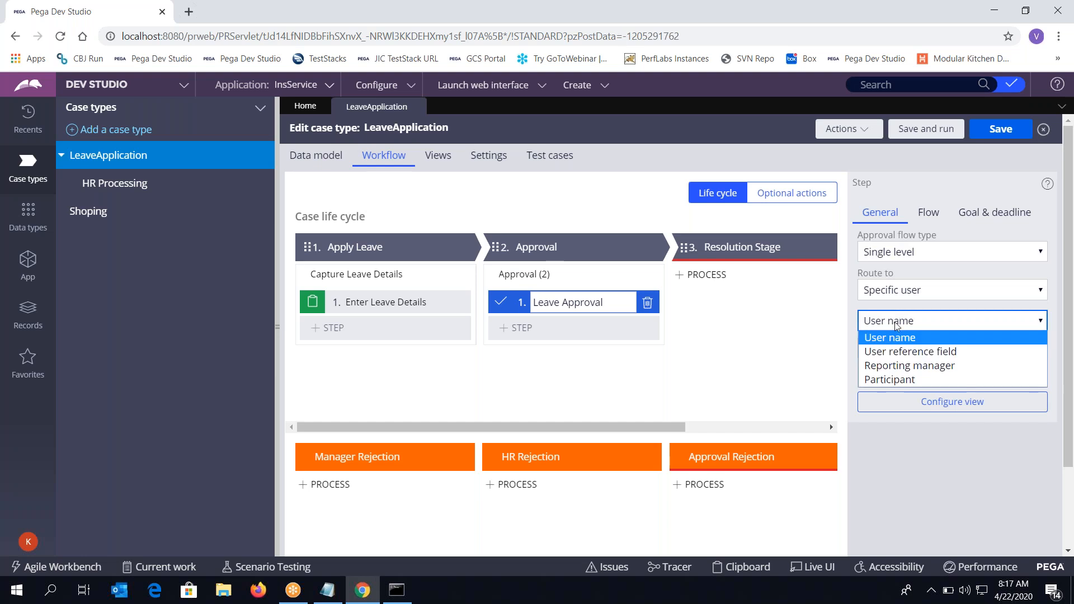
pyautogui.click(901, 352)
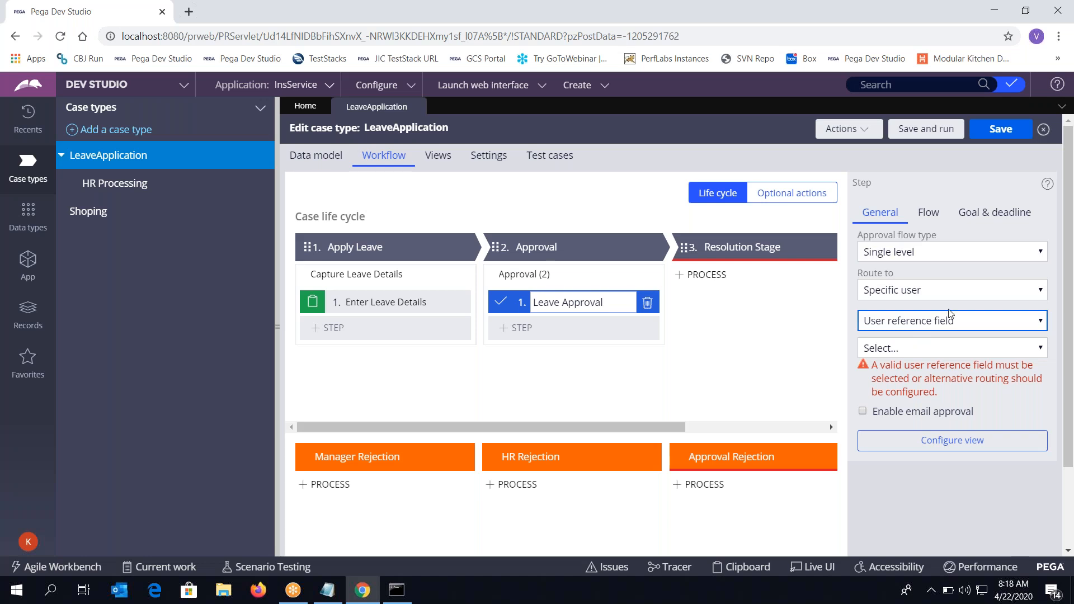
# Settle the Leave Approval routing on Reporting manager after briefly picking Participant
pyautogui.click(938, 324)
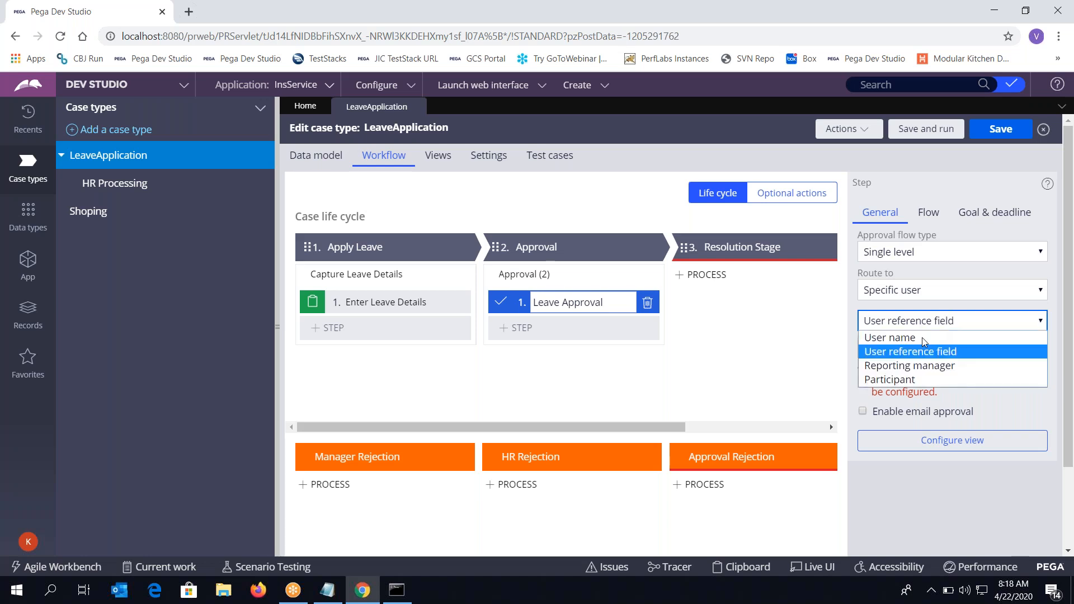
pyautogui.click(918, 378)
pyautogui.click(897, 325)
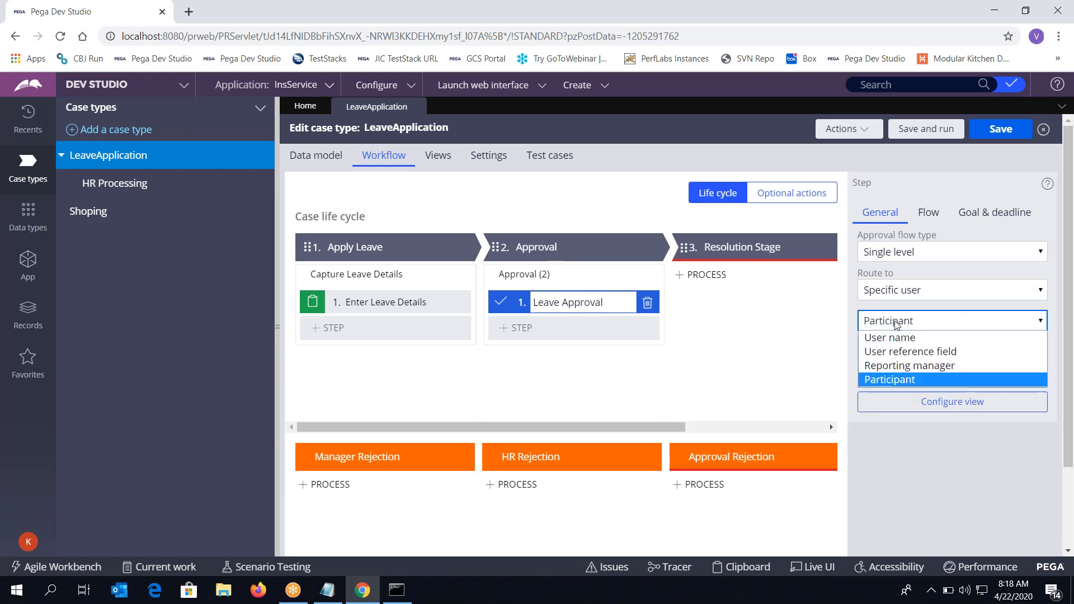
pyautogui.click(901, 366)
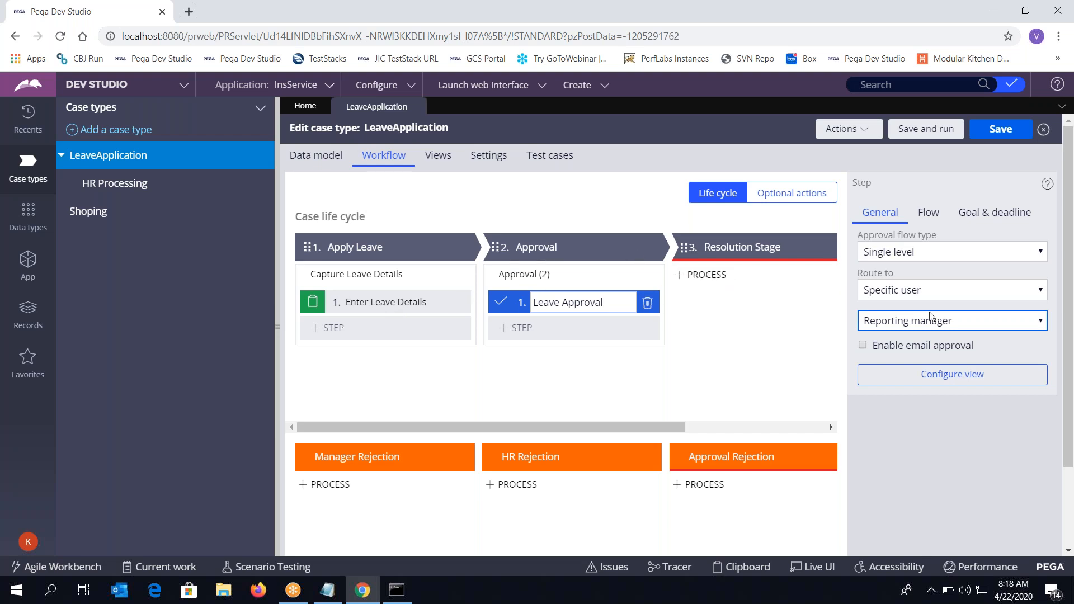
# Open the signed-in operator's record and check its Reports to value on the Work tab
pyautogui.click(28, 548)
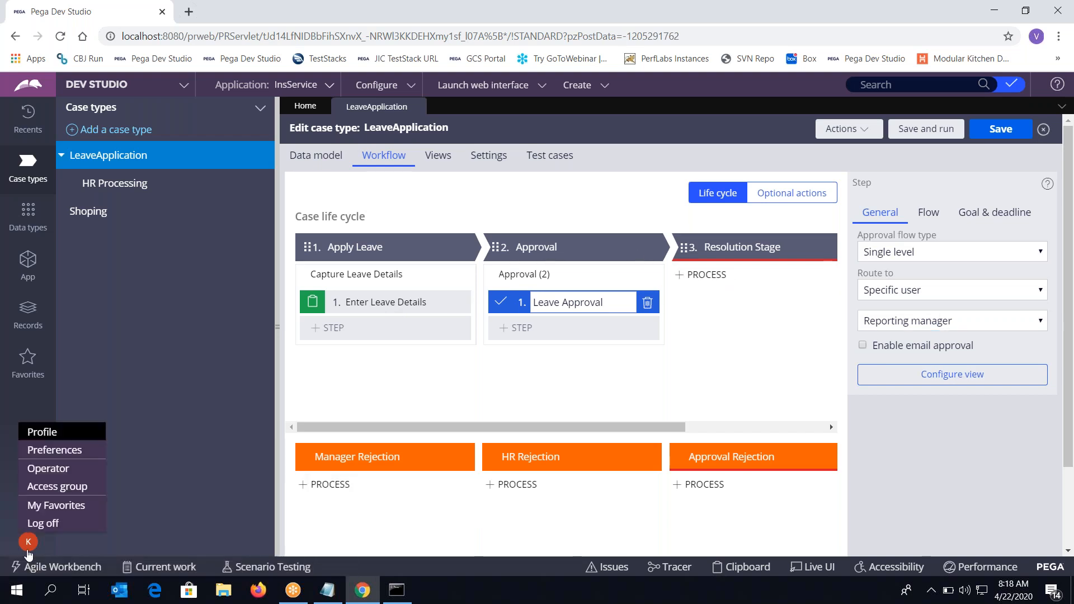
pyautogui.click(48, 468)
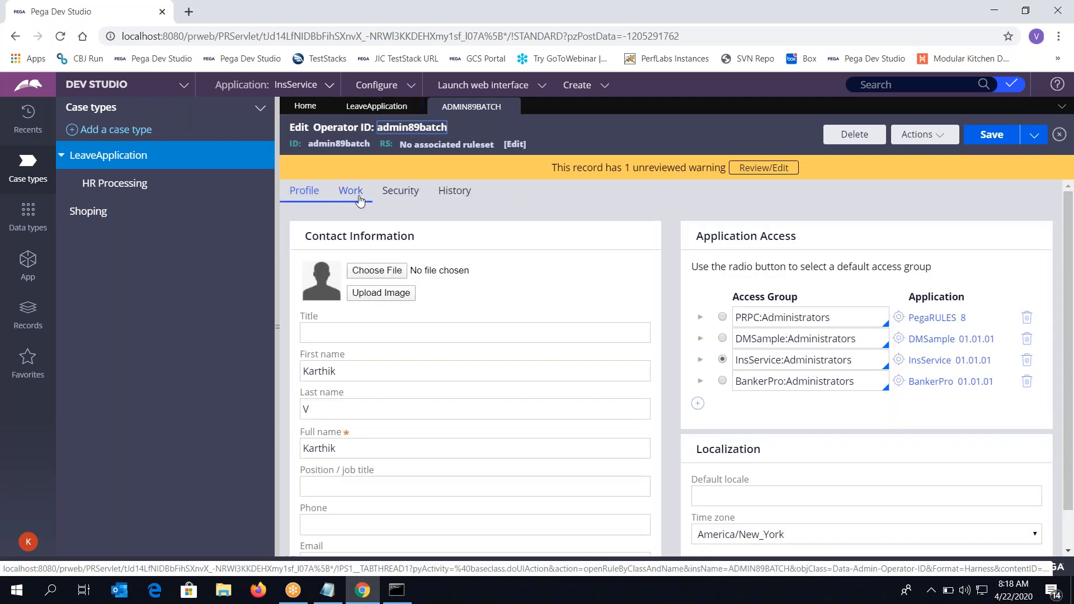
pyautogui.click(351, 191)
pyautogui.click(336, 395)
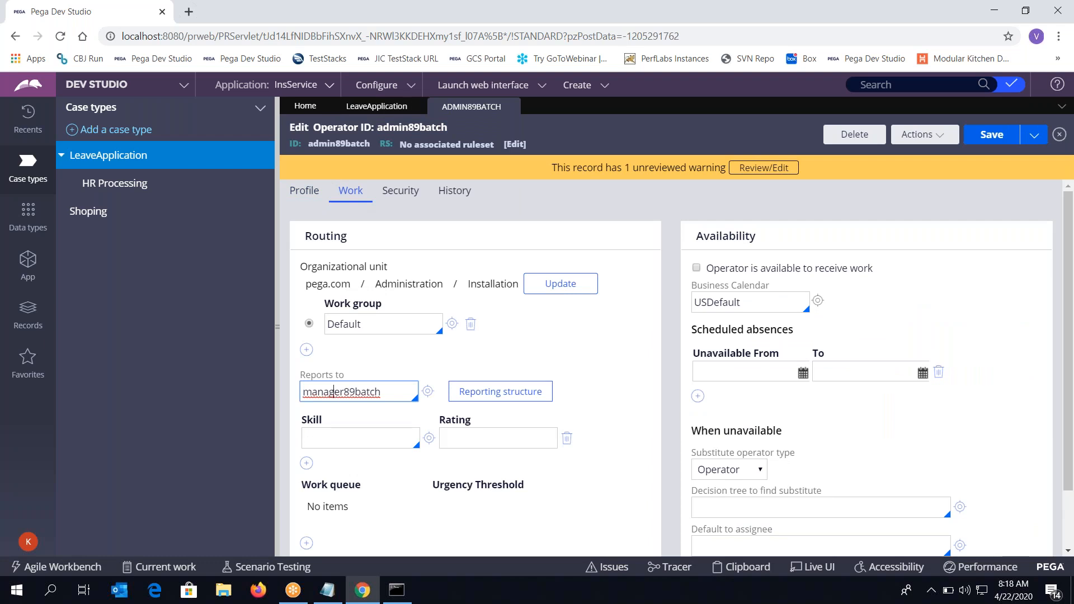
# Select the operator's Reports to value, then return to the LeaveApplication workflow
pyautogui.click(377, 107)
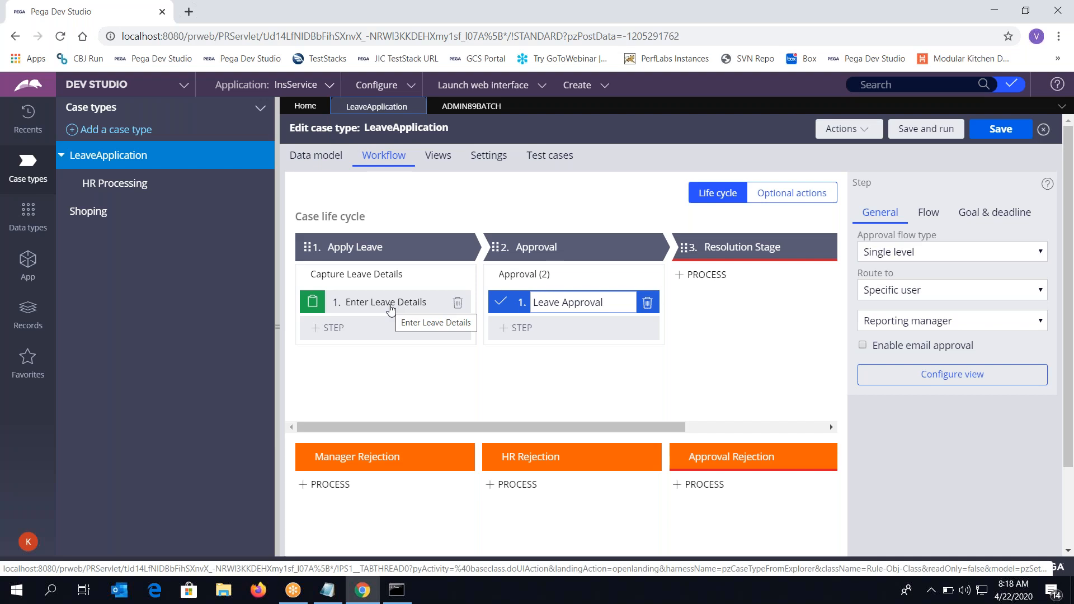
pyautogui.click(479, 111)
pyautogui.doubleClick(358, 386)
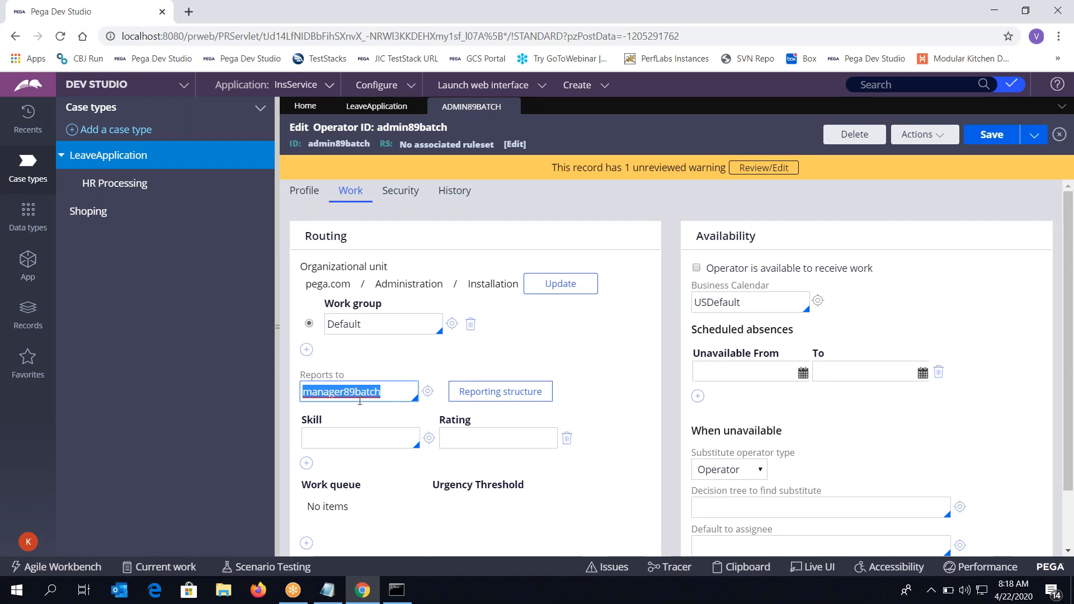
pyautogui.click(377, 106)
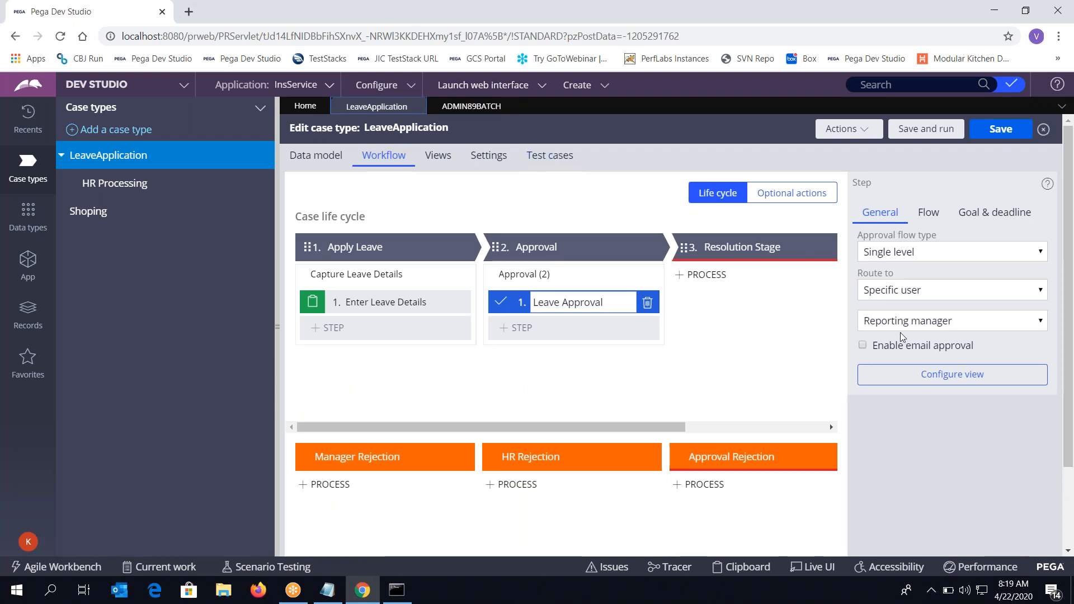
# Save the LeaveApplication case type and launch a new case with Save and run
pyautogui.click(1002, 133)
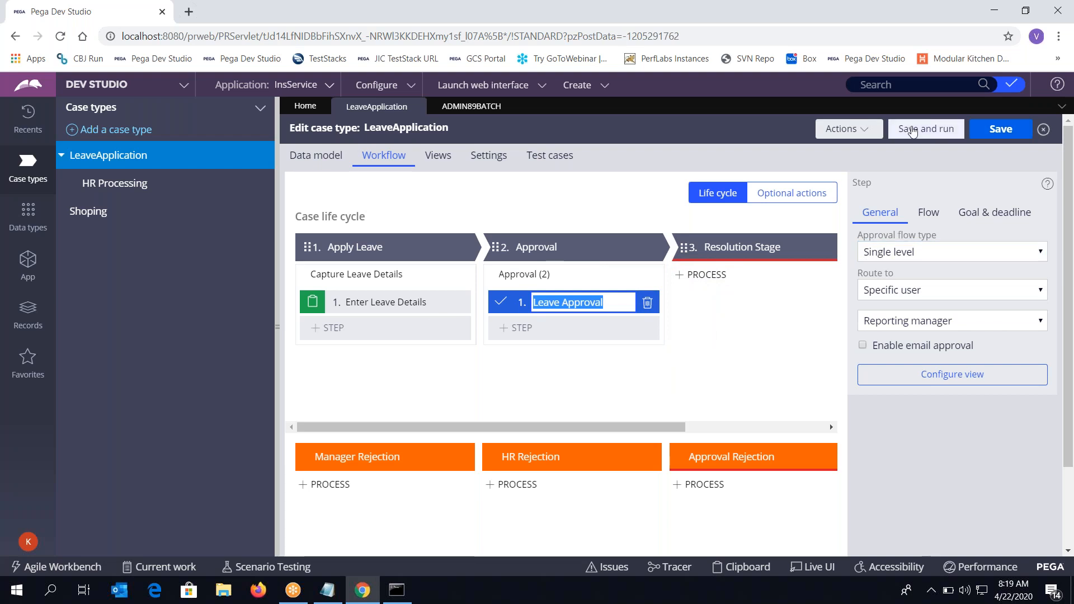
pyautogui.click(912, 130)
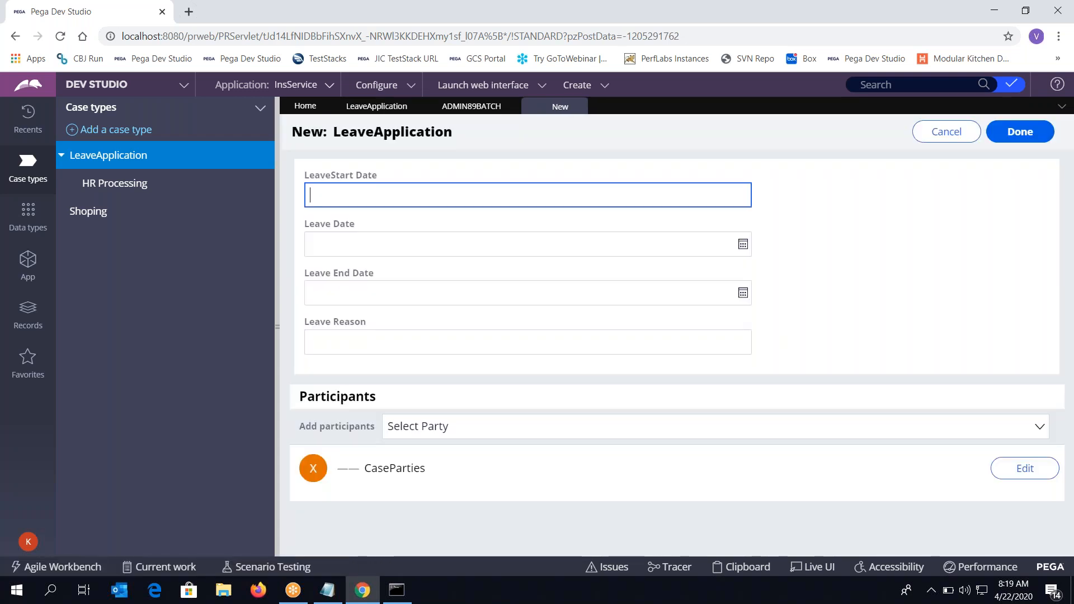
# Abandon the errored new case and launch a fresh LeaveApplication case
pyautogui.click(1021, 132)
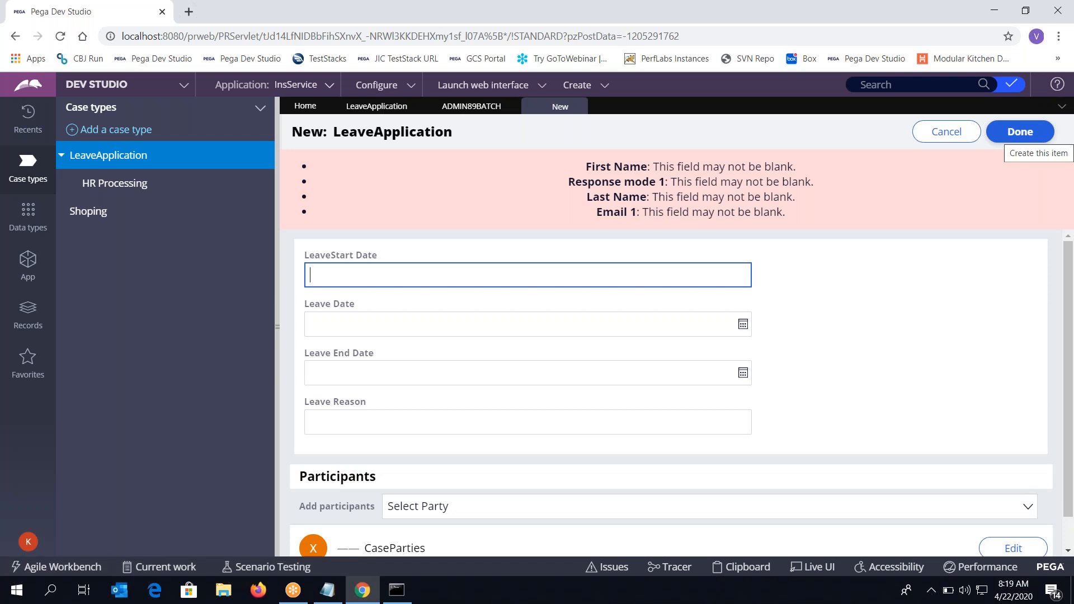
pyautogui.scroll(-1, 1028, 446)
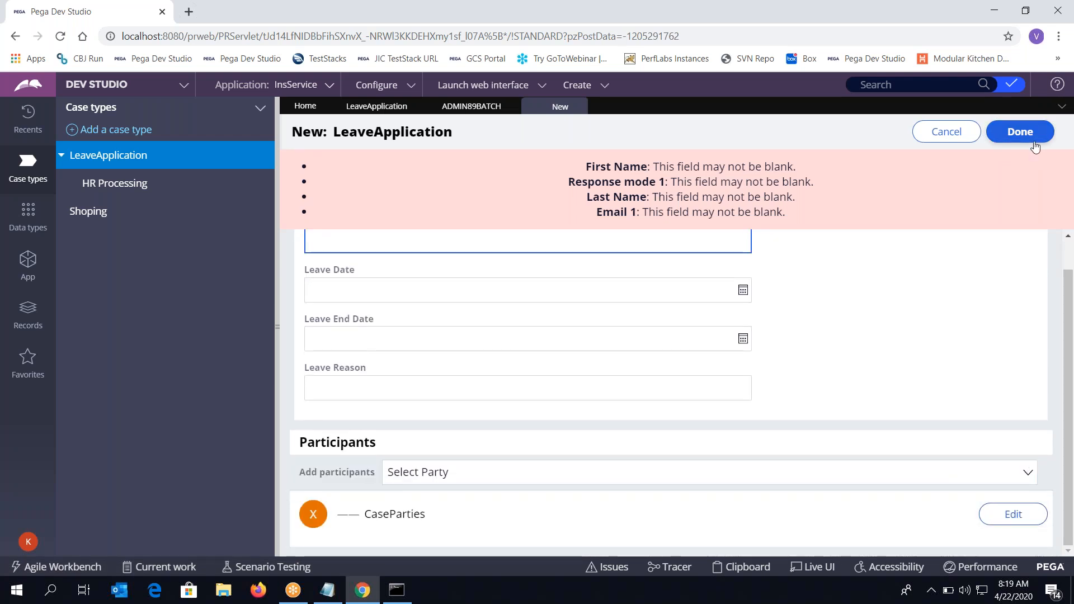
pyautogui.click(946, 132)
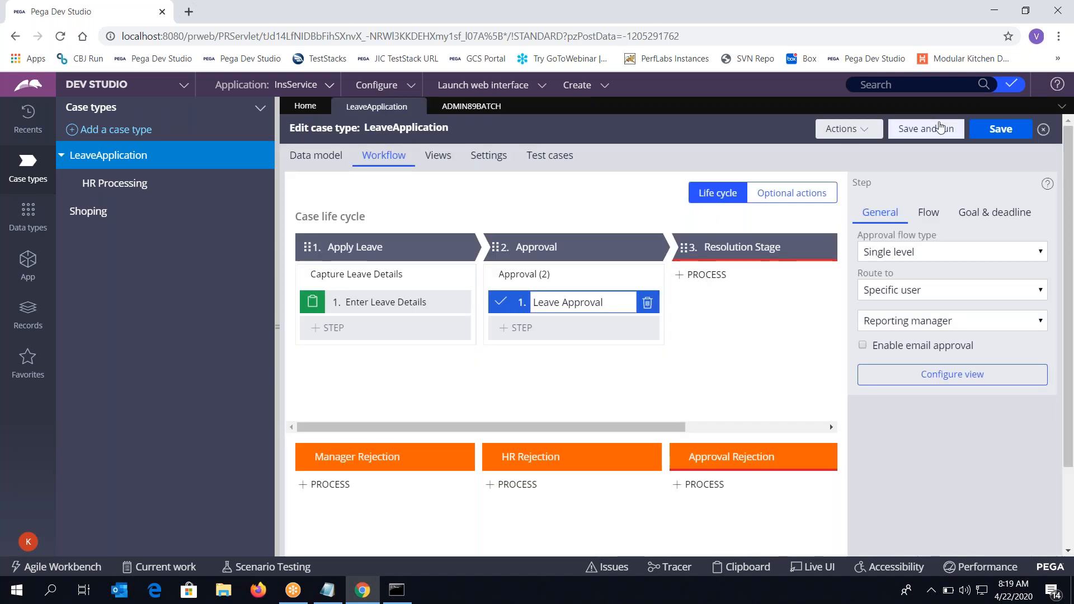
pyautogui.click(944, 132)
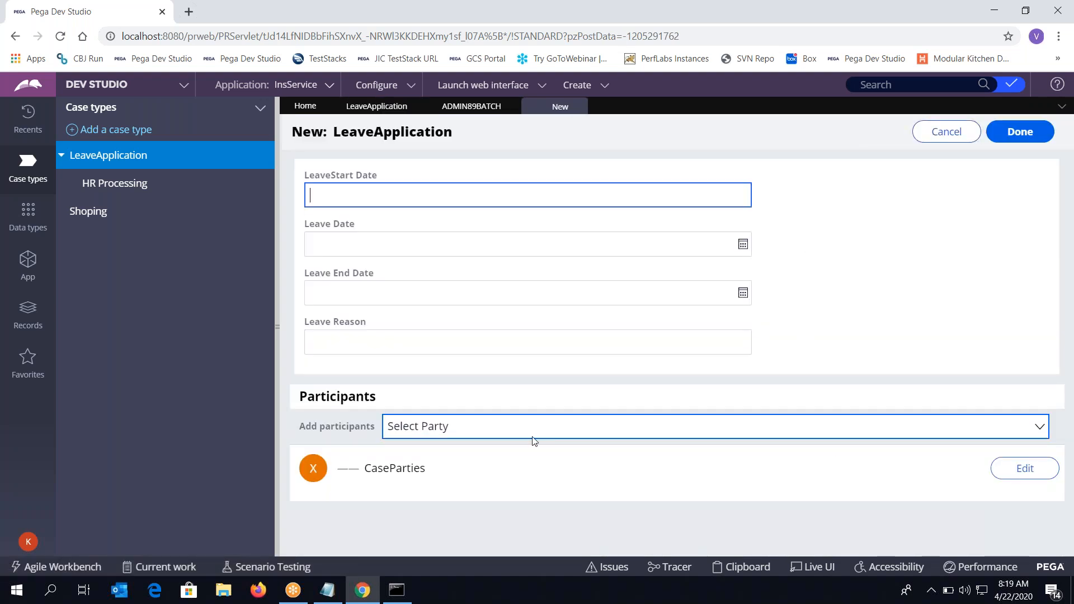
# Fill in the CaseParties participant's last name and e-mail address and confirm
pyautogui.click(1036, 476)
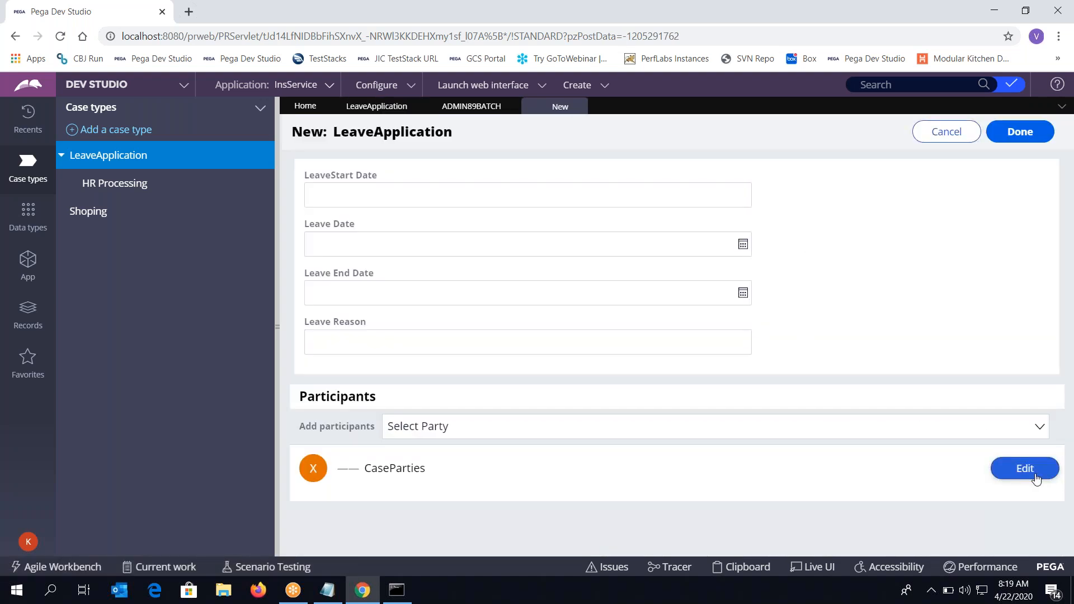
pyautogui.scroll(-3, 888, 502)
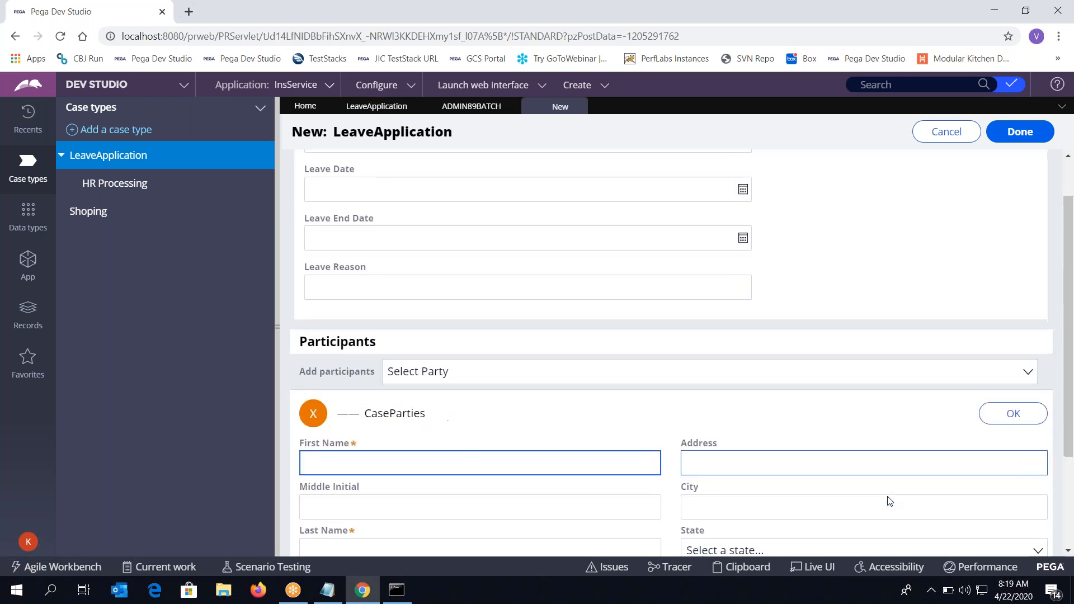
pyautogui.click(407, 440)
pyautogui.write('fds')
pyautogui.click(380, 537)
pyautogui.write('a')
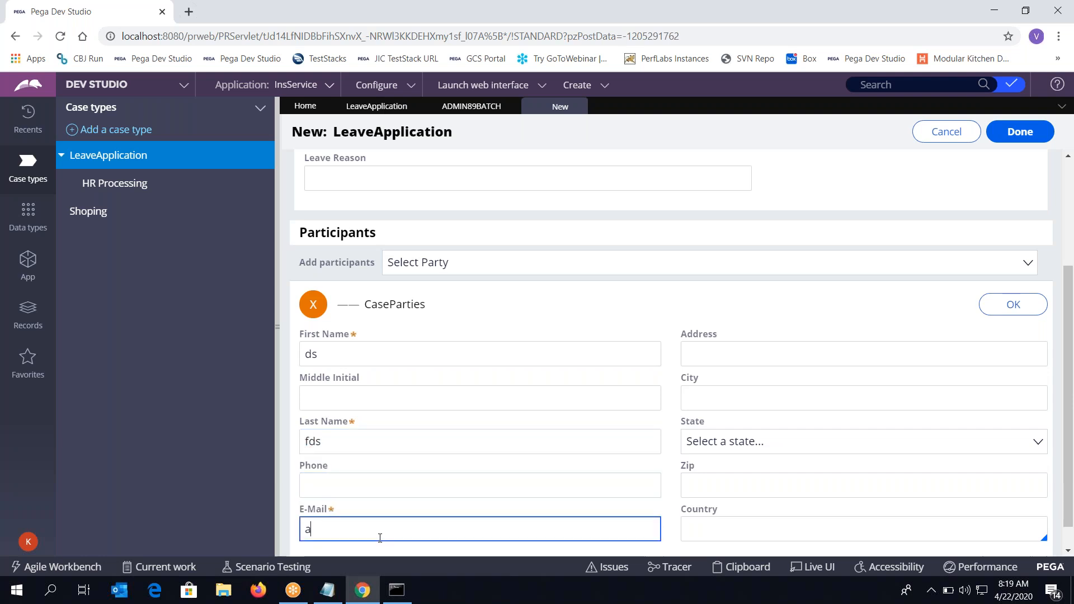
pyautogui.write('@a.com')
pyautogui.click(1005, 303)
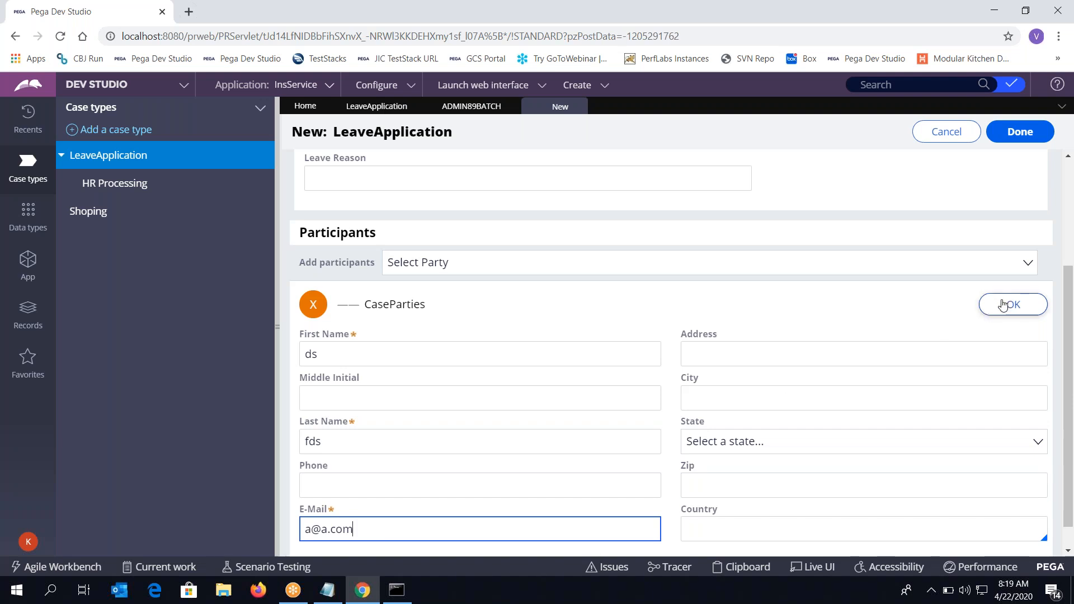
# Create case L-36 with leave 4/22/2020 to 4/24/2020, reason 'Test', and submit it
pyautogui.click(1020, 132)
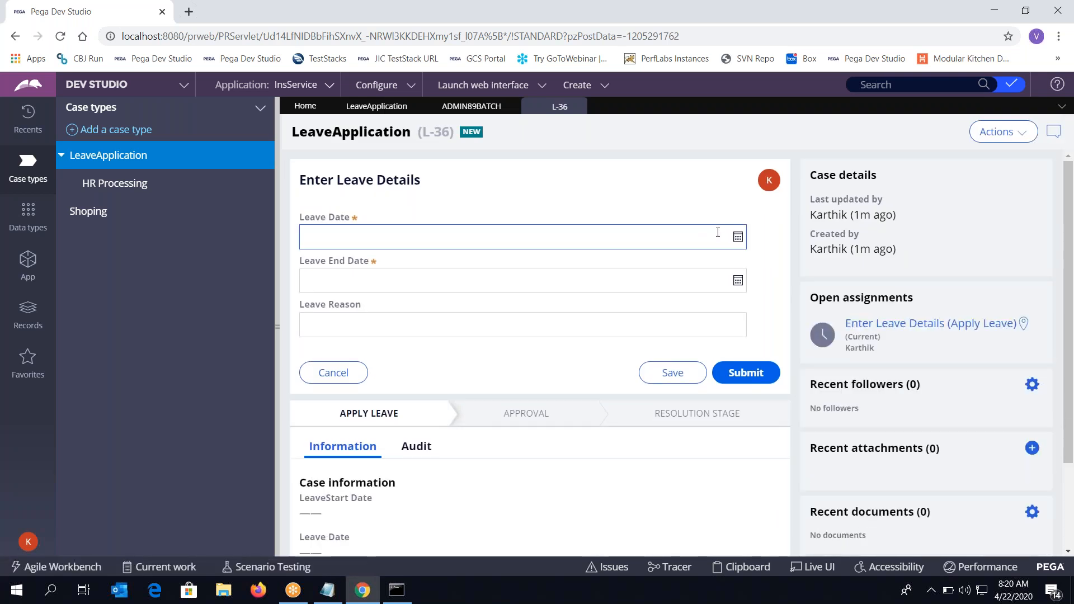
pyautogui.click(738, 238)
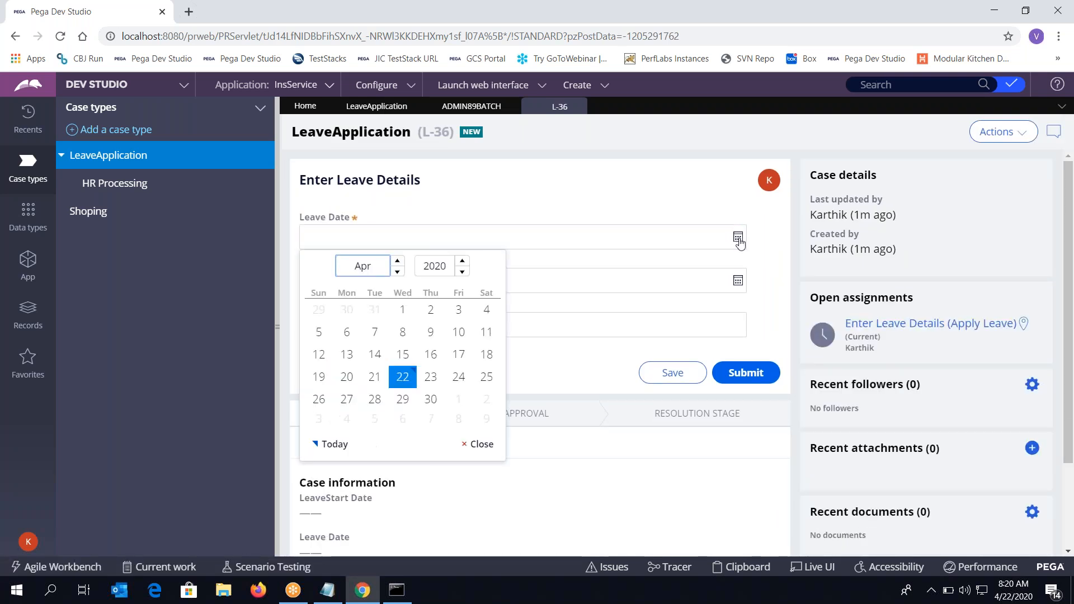
pyautogui.click(404, 374)
pyautogui.click(739, 281)
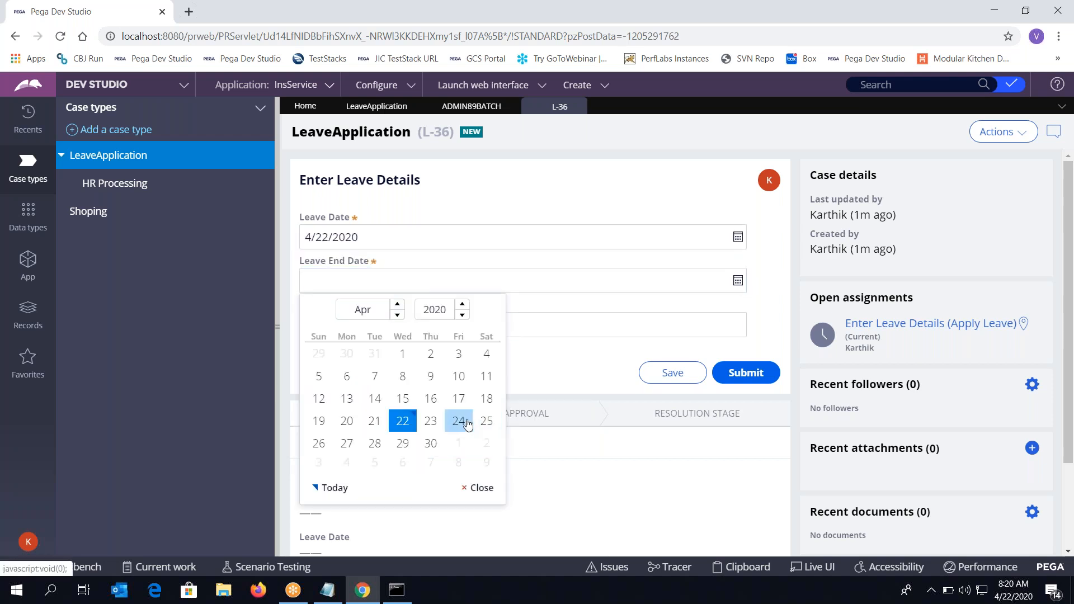
pyautogui.click(459, 421)
pyautogui.click(465, 316)
pyautogui.write('Test')
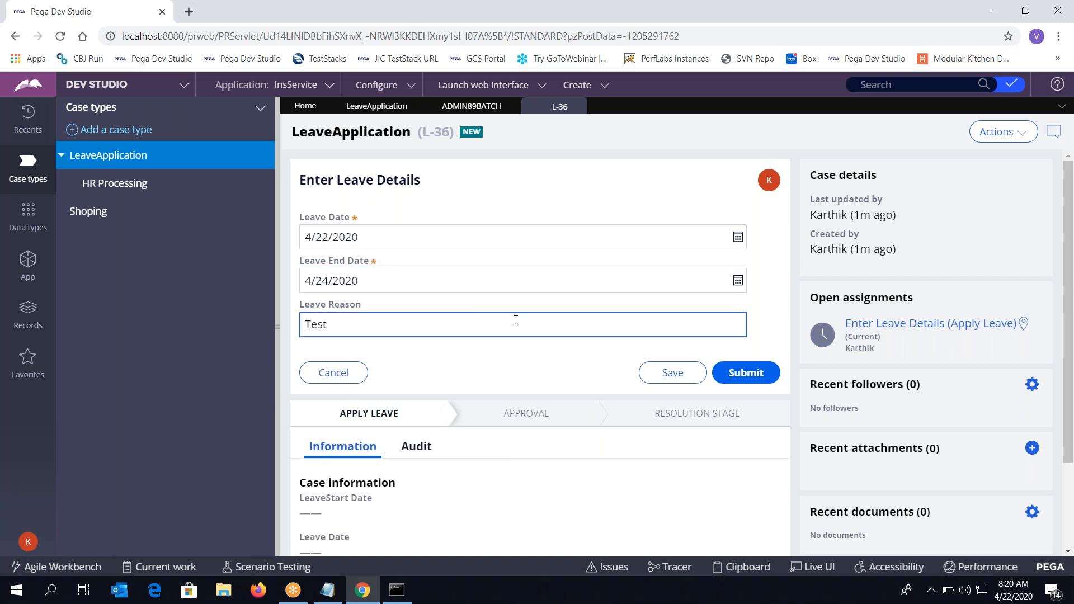
pyautogui.click(738, 372)
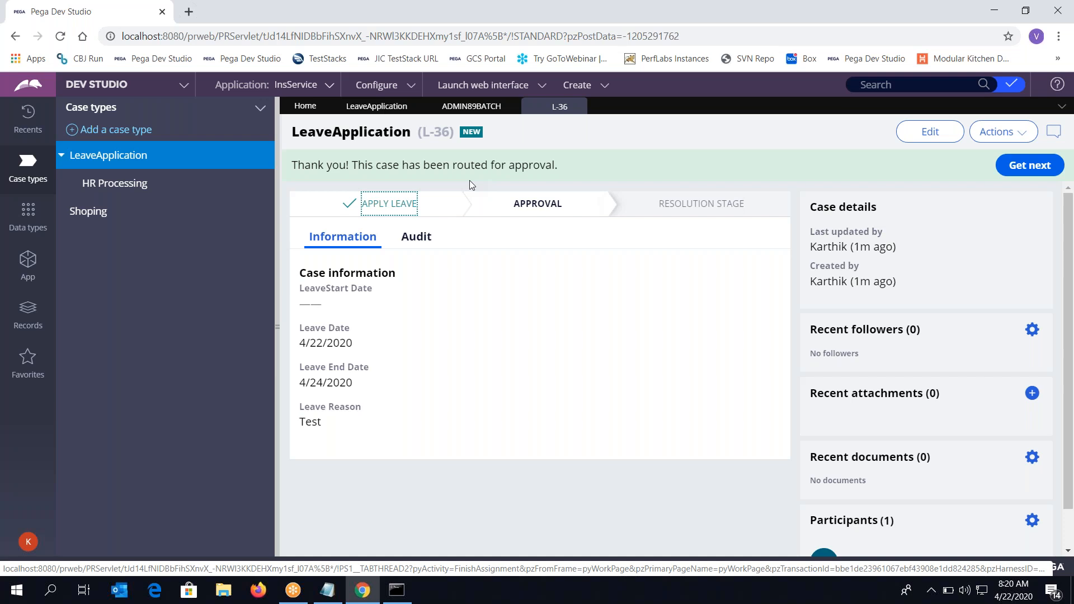
# Refresh L-36 to see the Manager assignment, then open the reporting manager's operator record
pyautogui.click(989, 133)
pyautogui.click(988, 160)
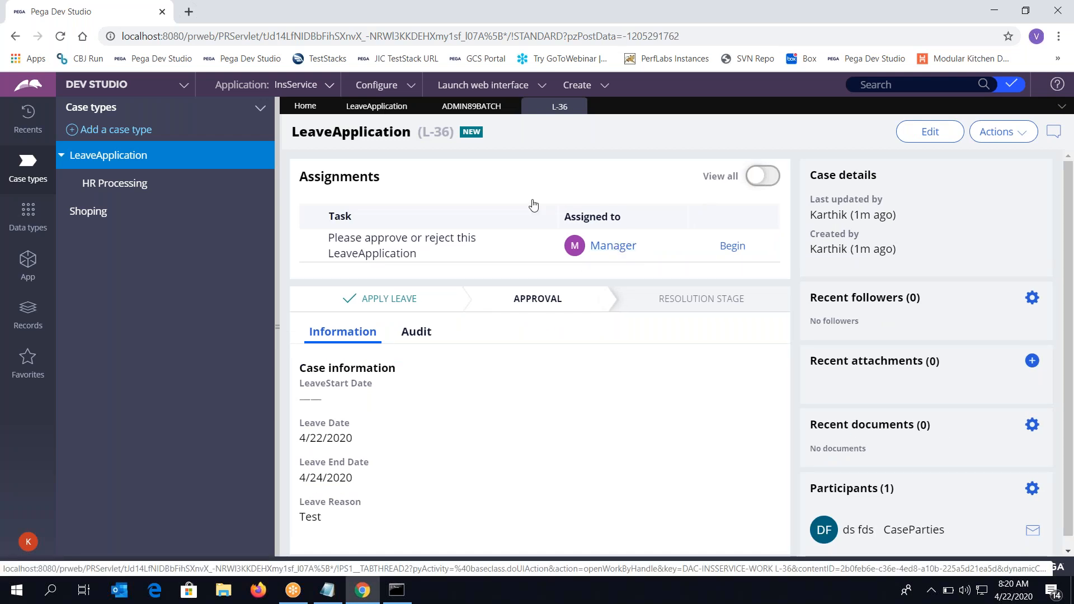
pyautogui.click(470, 107)
pyautogui.click(428, 391)
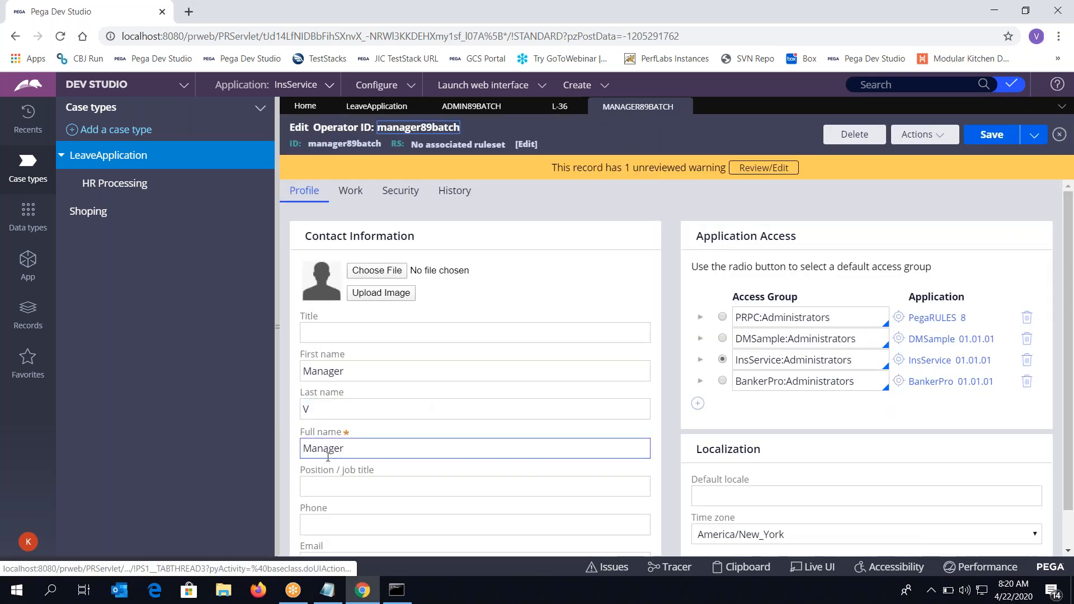
pyautogui.doubleClick(328, 456)
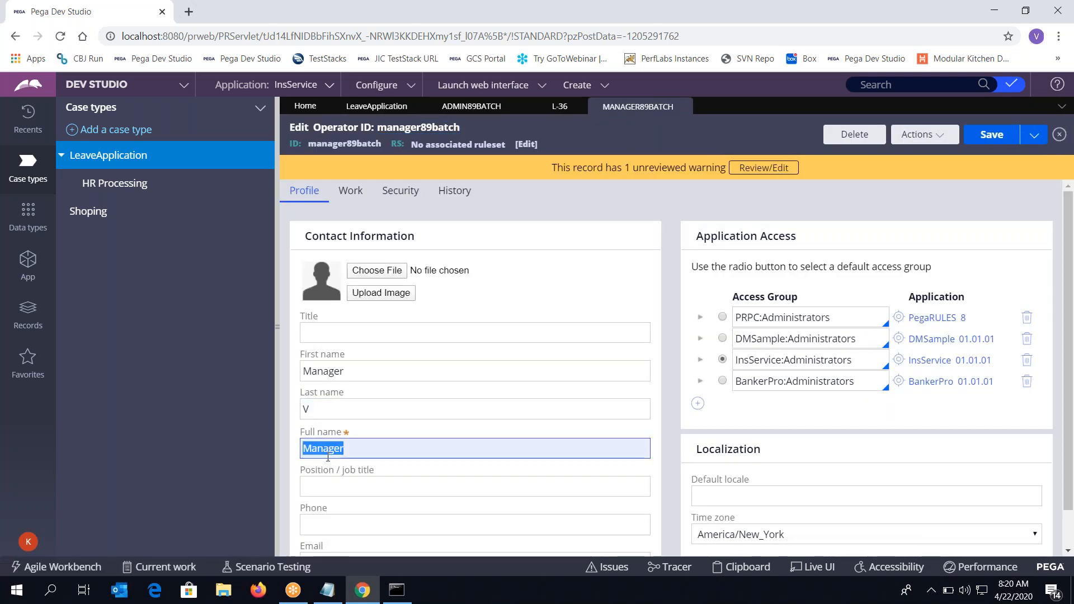
pyautogui.click(563, 109)
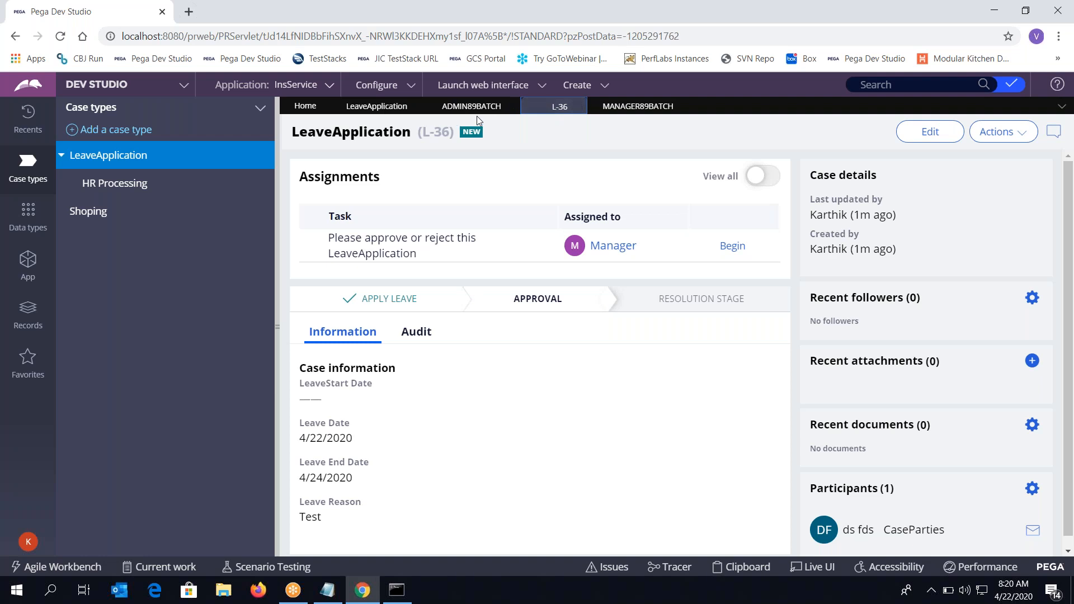
pyautogui.click(637, 106)
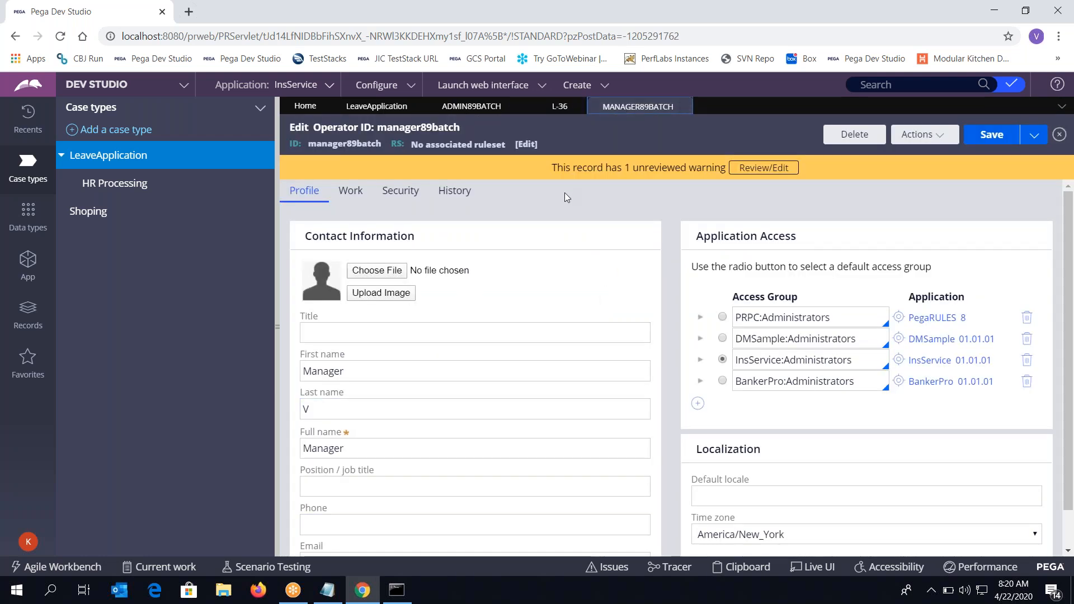
# Open an incognito window and load the localhost:8080 Pega Platform login page
pyautogui.hotkey('ctrl', 'shift', 'n')
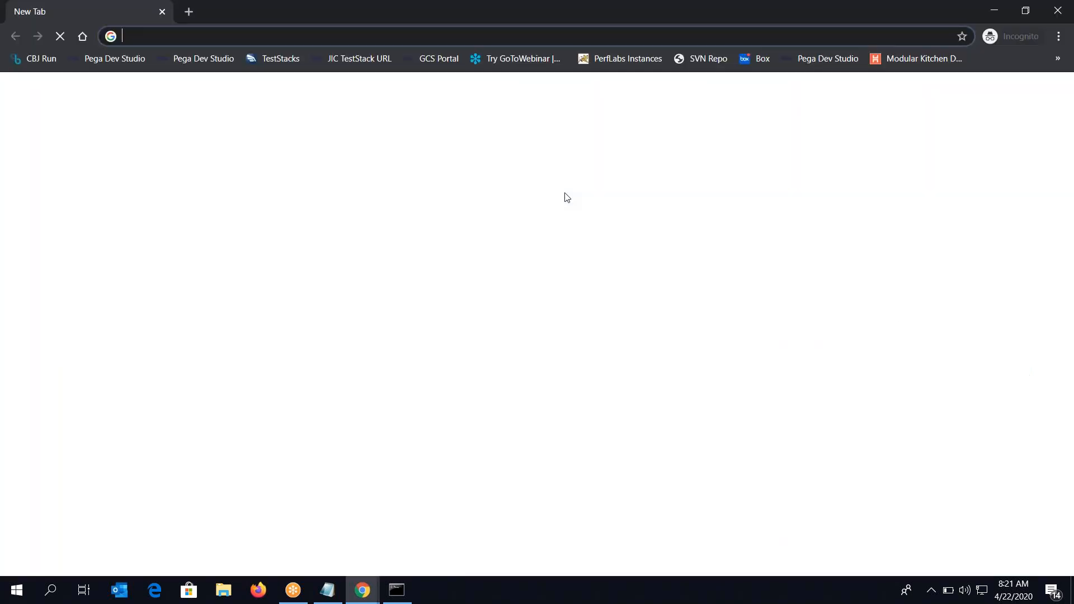
pyautogui.write('loca')
pyautogui.press('Return')
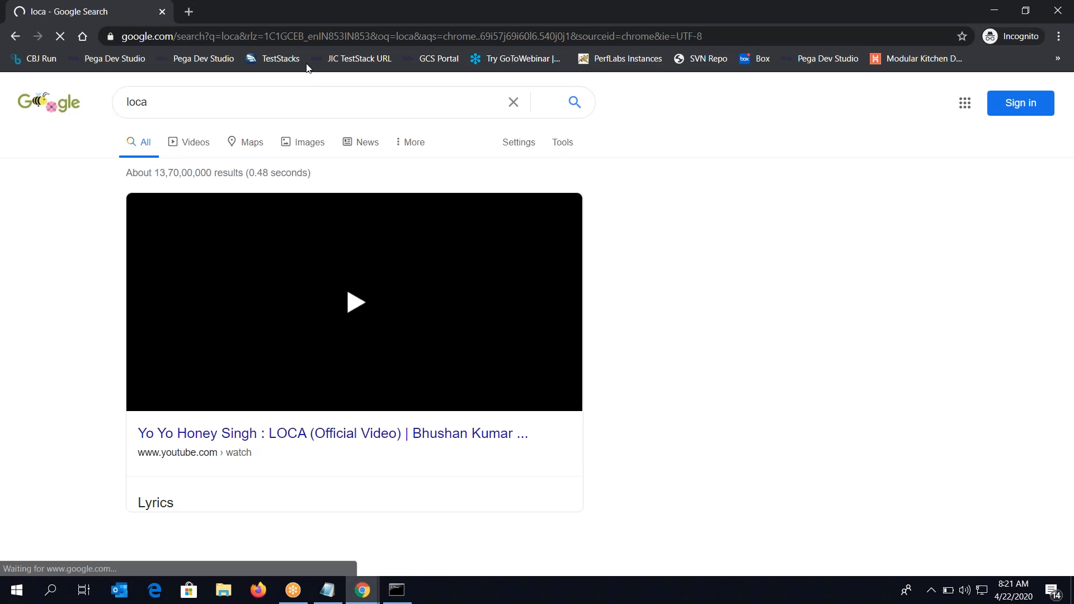
pyautogui.click(317, 36)
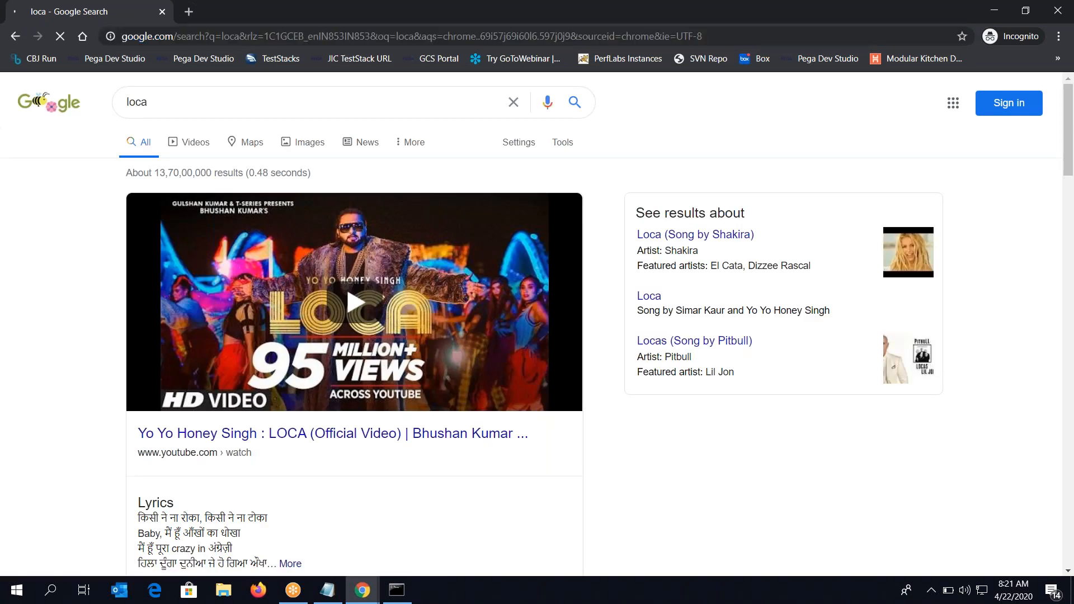
pyautogui.hotkey('ctrl', 'l')
pyautogui.write('local')
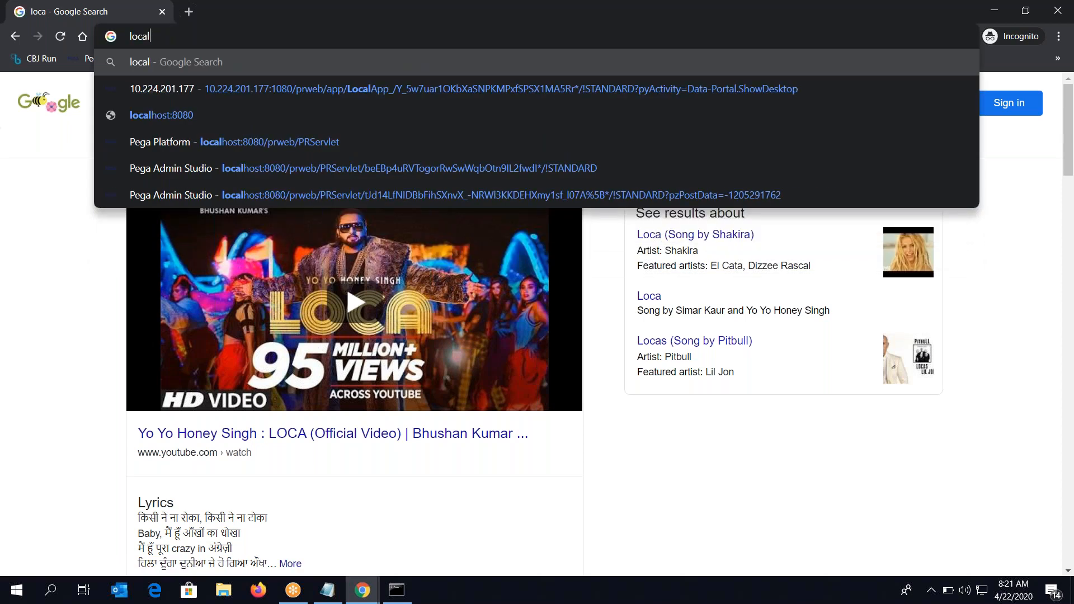
pyautogui.press('Down')
pyautogui.press('Down')
pyautogui.press('Down')
pyautogui.press('Return')
# Sign in with the manager's copied operator ID and the account password
pyautogui.click(438, 269)
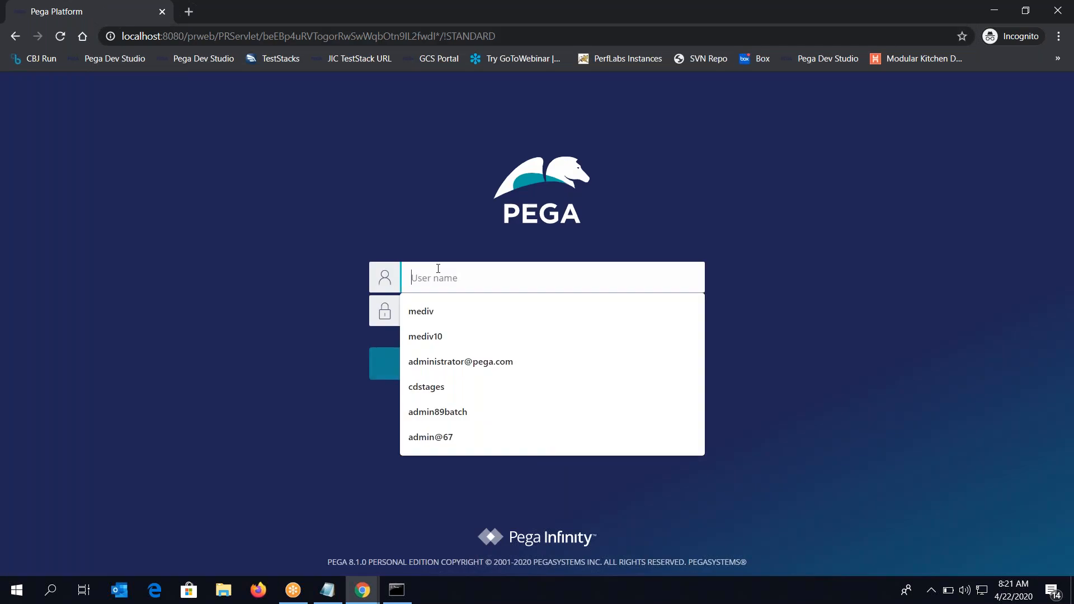
pyautogui.write('manager')
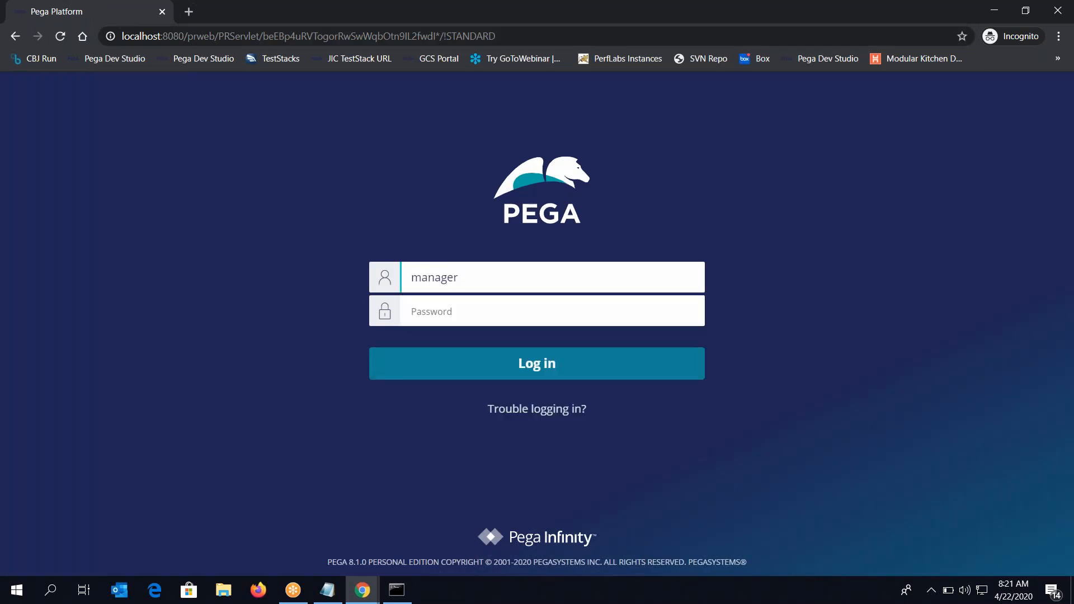
pyautogui.click(994, 10)
pyautogui.doubleClick(346, 143)
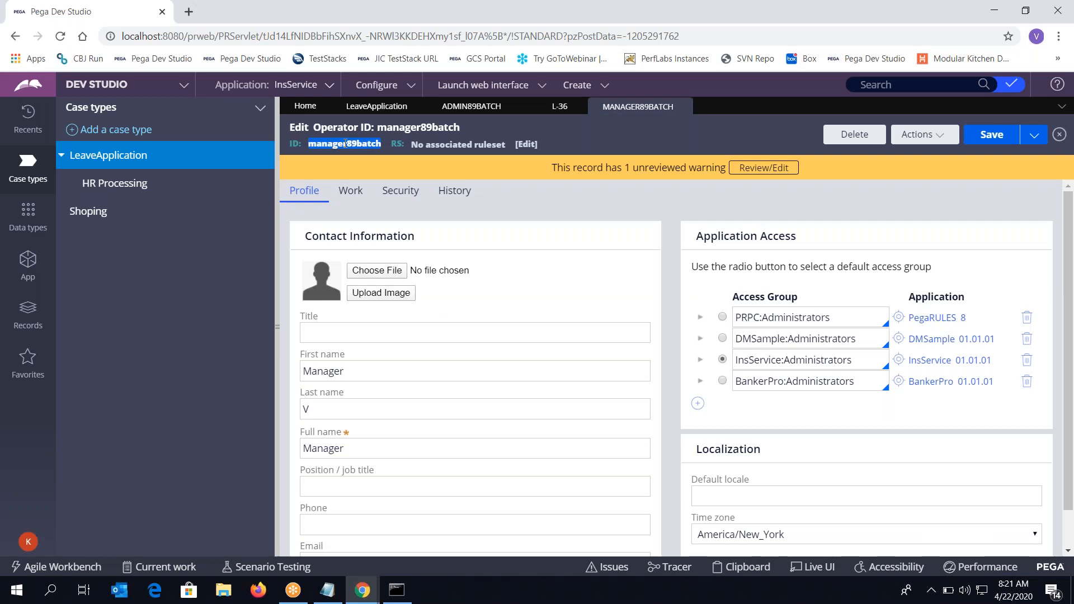
pyautogui.hotkey('ctrl', 'c')
pyautogui.hotkey('alt', 'Tab')
pyautogui.hotkey('ctrl', 'a')
pyautogui.hotkey('ctrl', 'v')
pyautogui.press('Tab')
pyautogui.write('•')
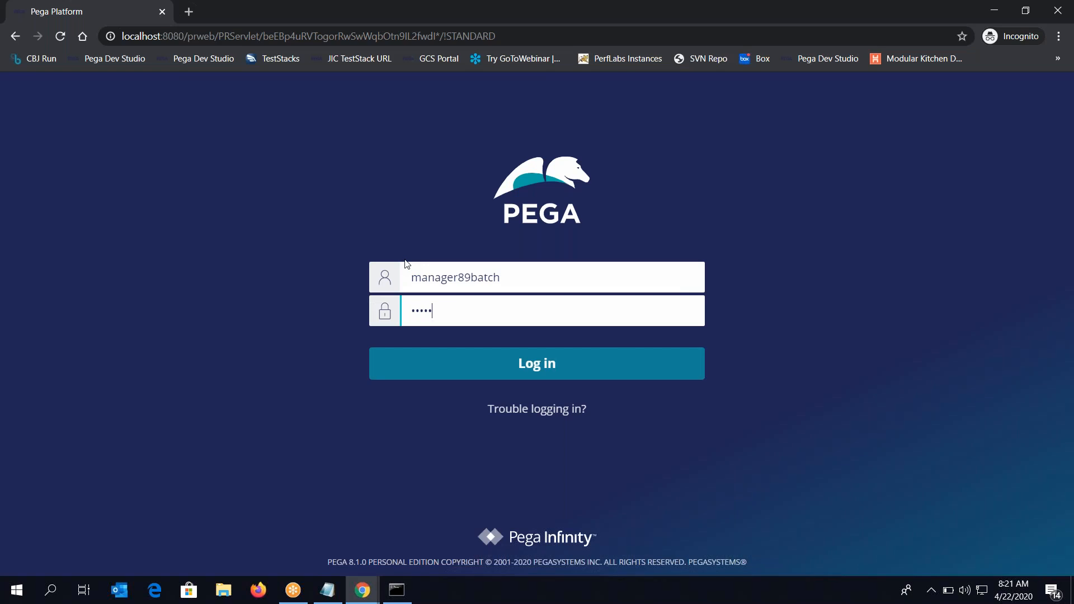
pyautogui.write('••••••')
pyautogui.press('Return')
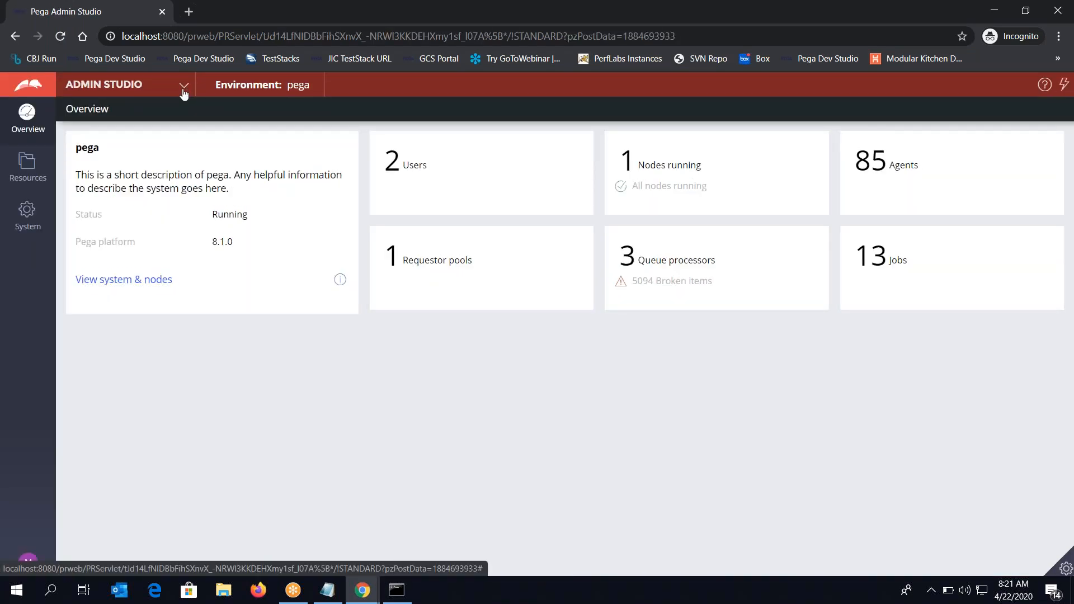
# Switch from Admin Studio to Dev Studio
pyautogui.click(184, 88)
pyautogui.click(178, 132)
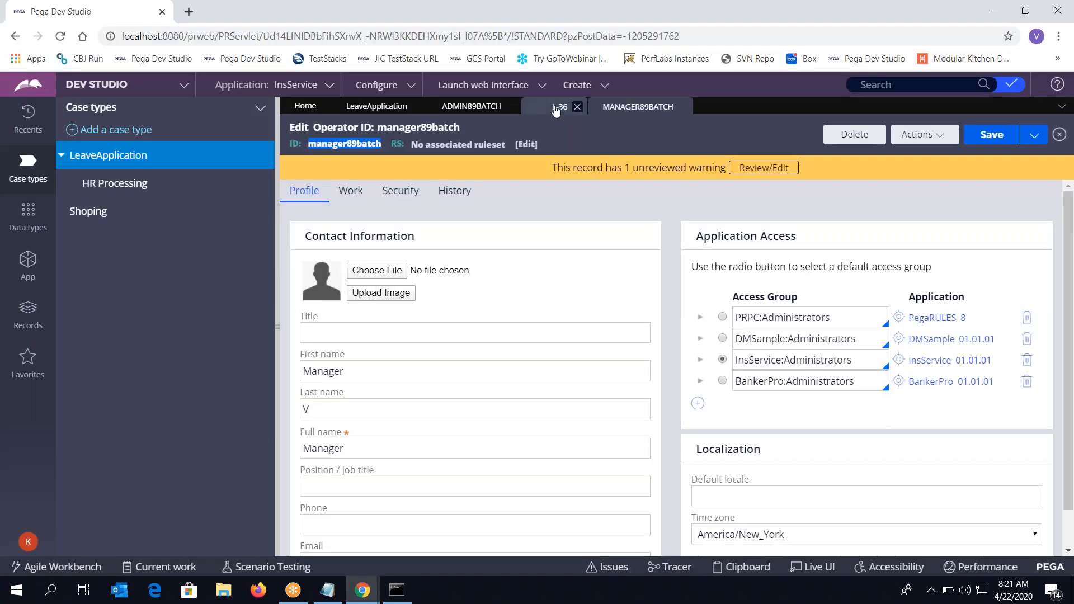
pyautogui.click(559, 105)
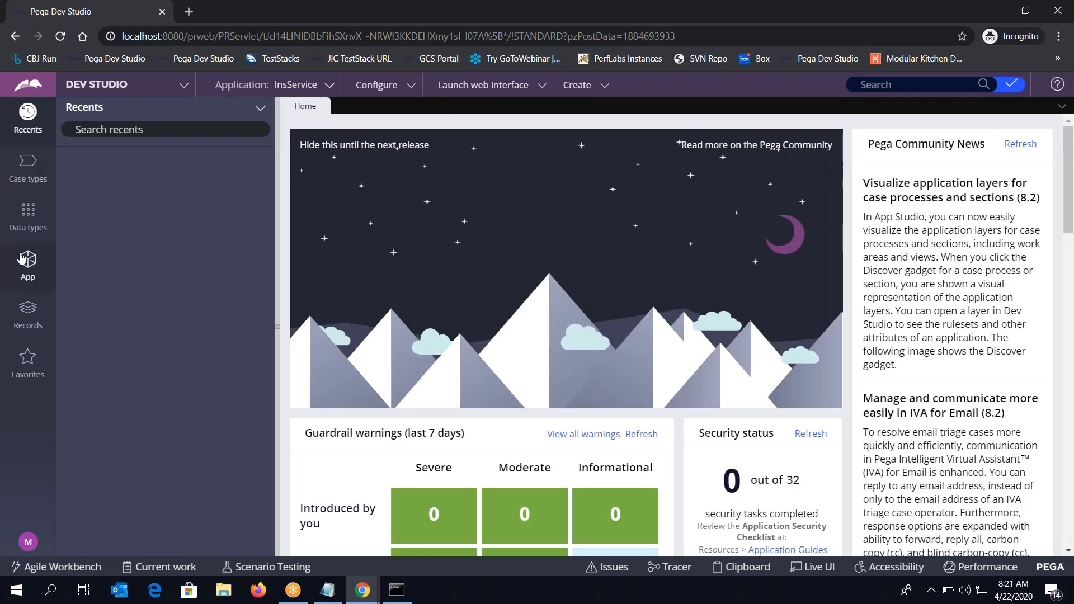
# In App Explorer, filter to DAC-InsService-Work-LeaveApplication and list its case instances
pyautogui.click(28, 266)
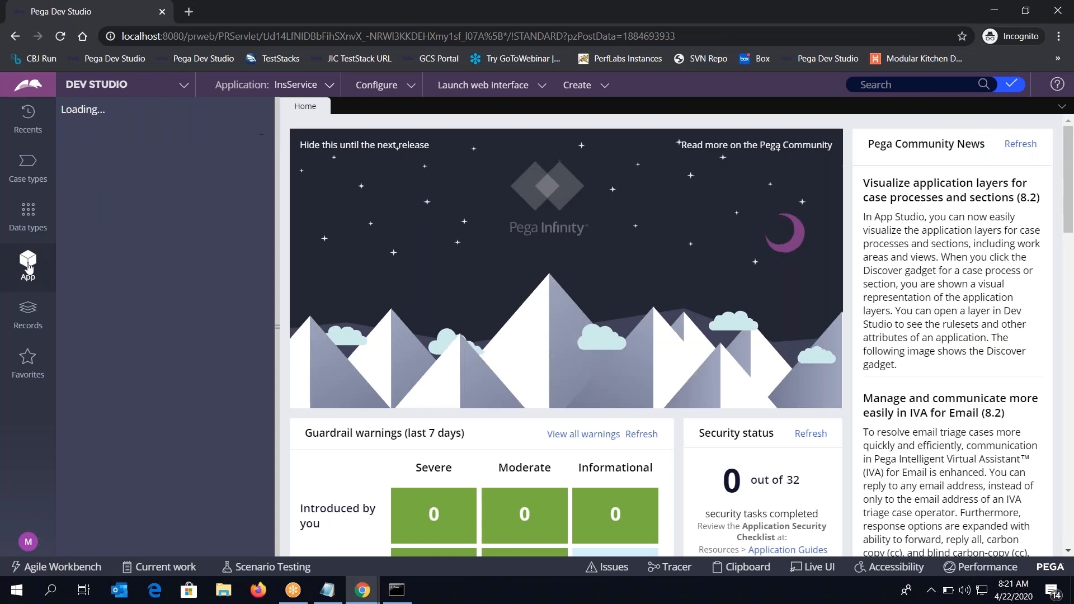
pyautogui.click(179, 188)
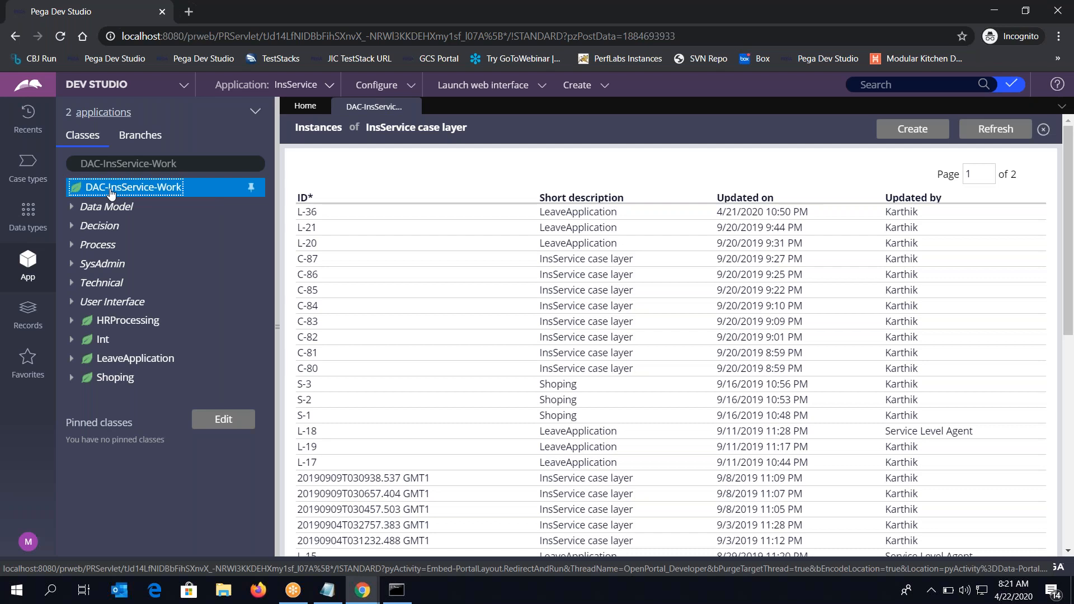
pyautogui.click(199, 164)
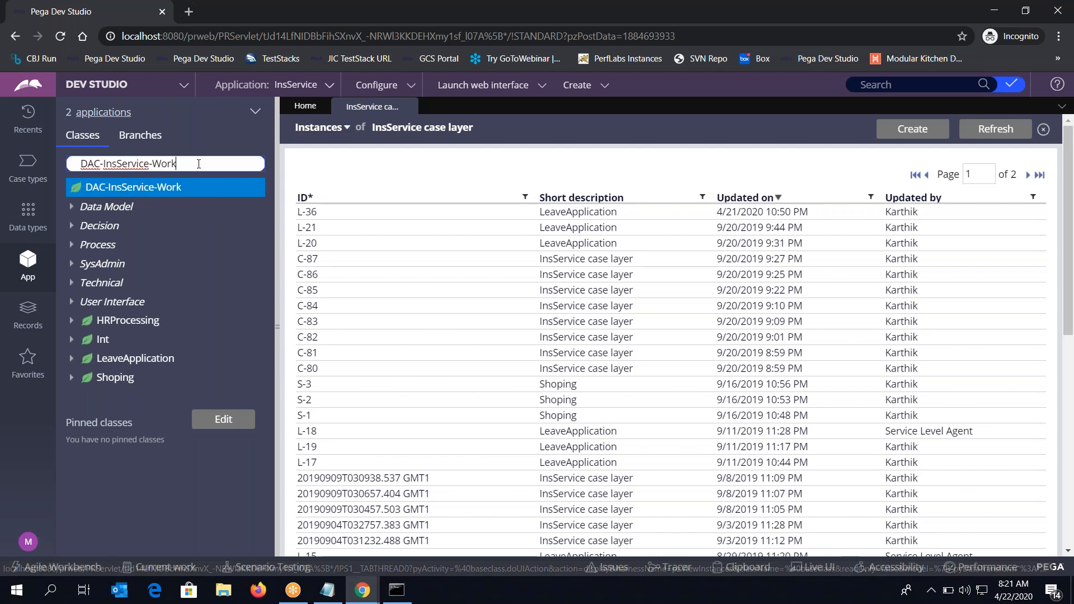
pyautogui.write('-')
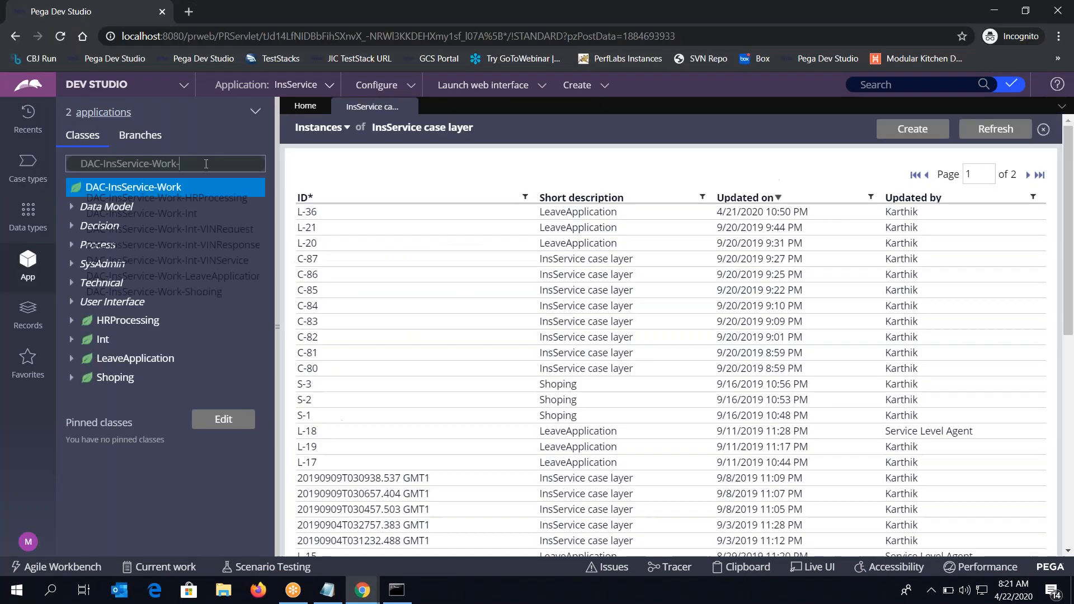
pyautogui.click(218, 161)
pyautogui.write('Leave')
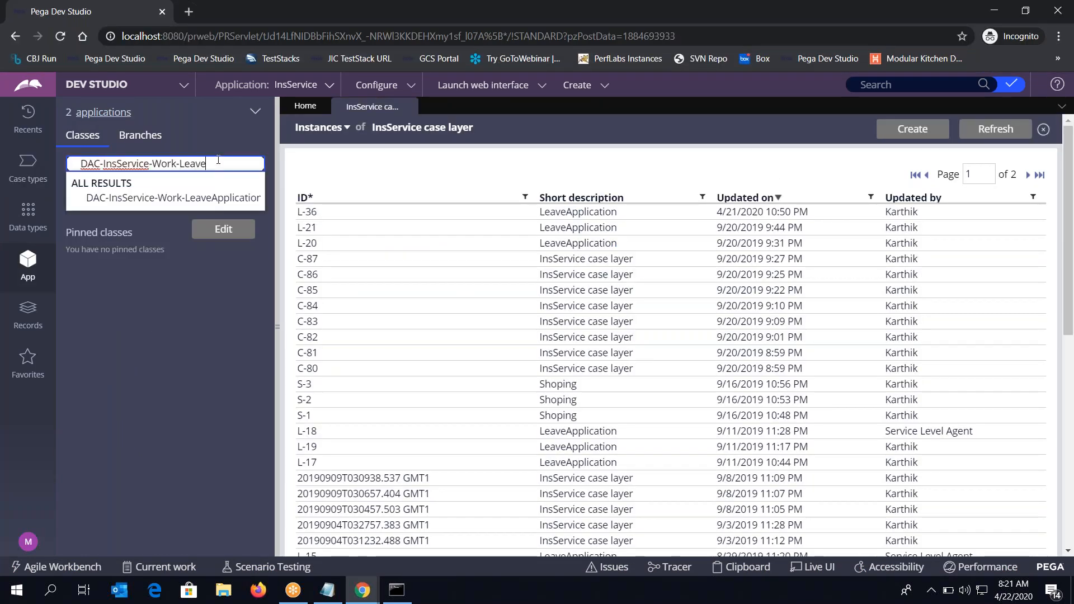
pyautogui.click(130, 198)
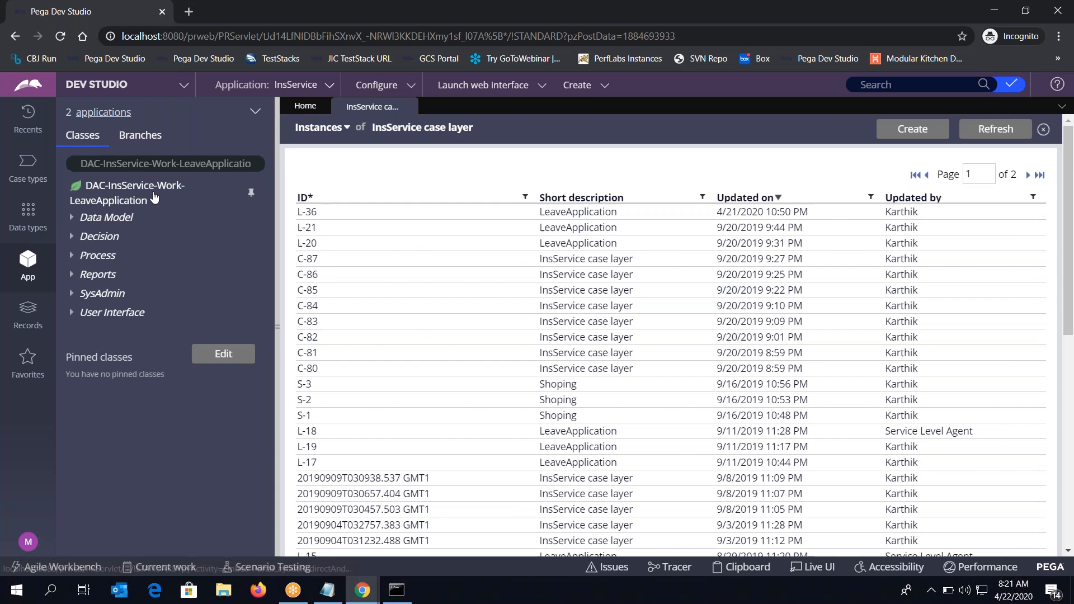
pyautogui.click(129, 201)
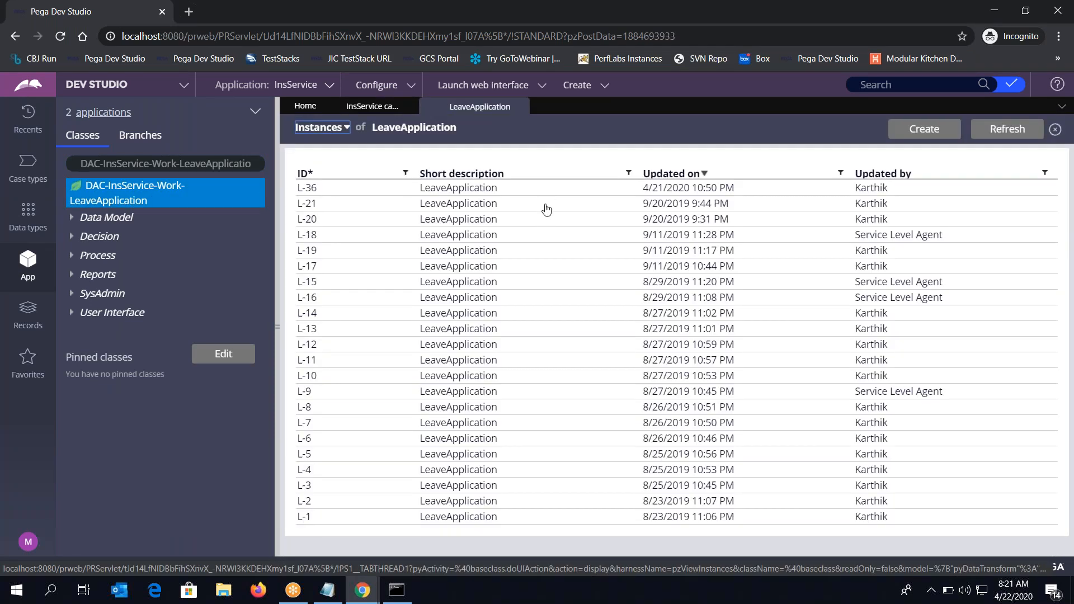
pyautogui.hotkey('alt', 'Tab')
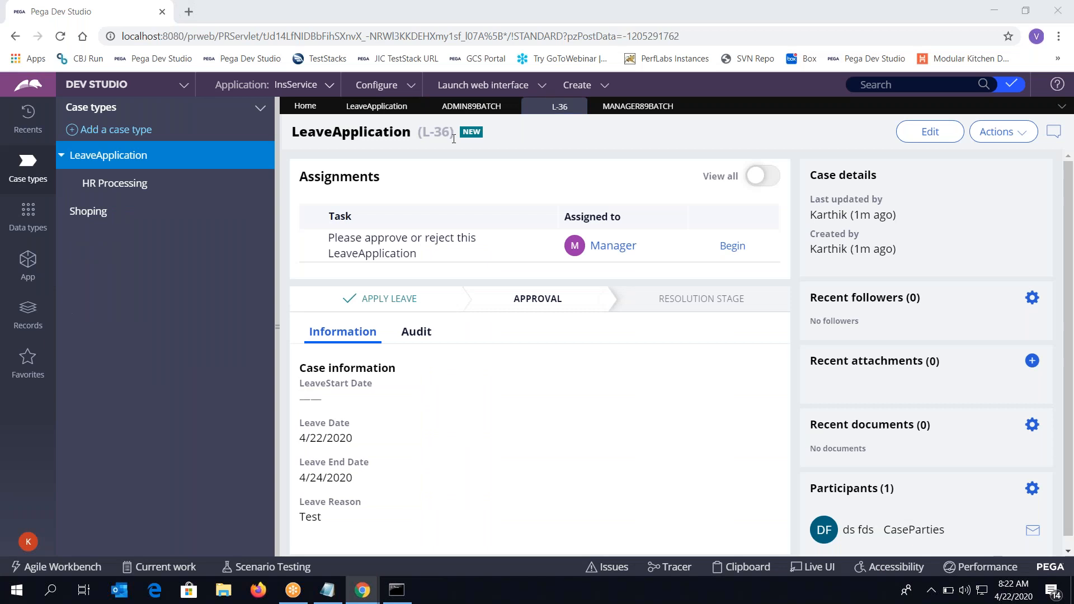
# Open case L-36, begin its approval, and approve it with the note 'OK.Approved'
pyautogui.hotkey('alt', 'Tab')
pyautogui.click(427, 191)
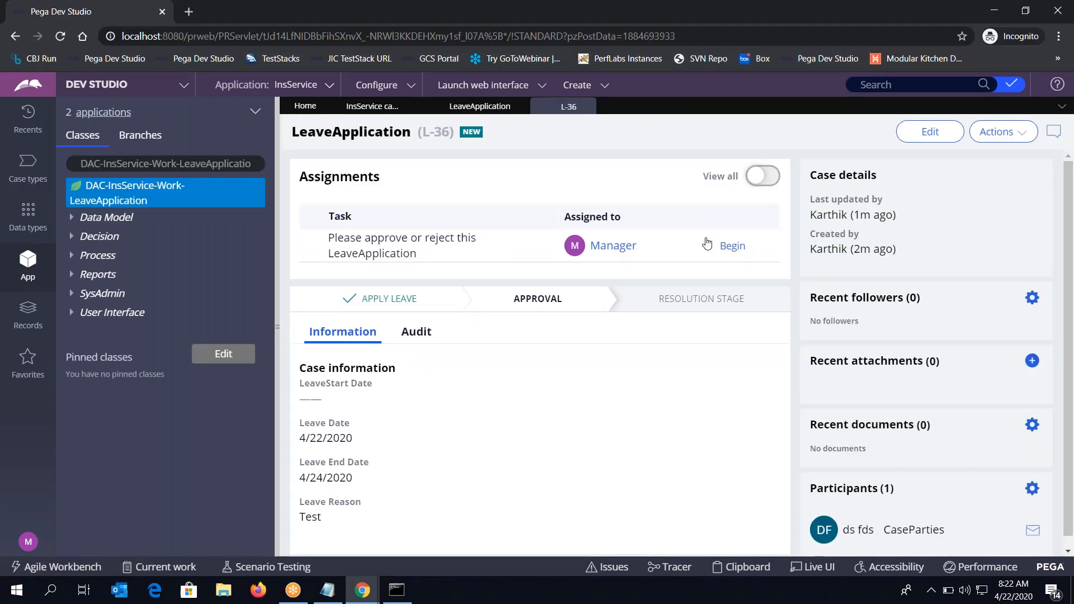
pyautogui.click(743, 247)
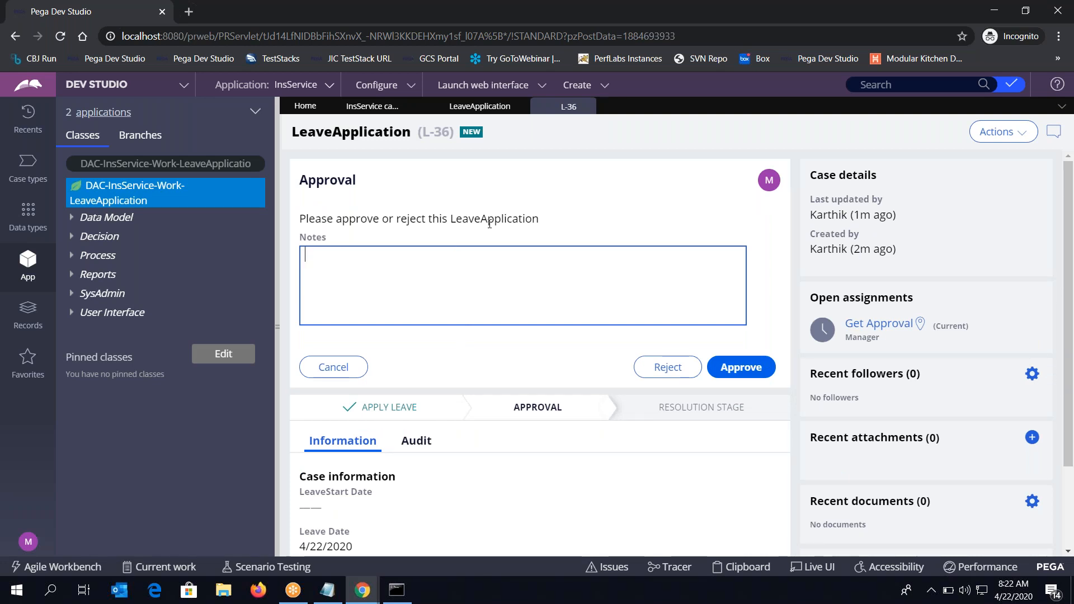
pyautogui.click(490, 224)
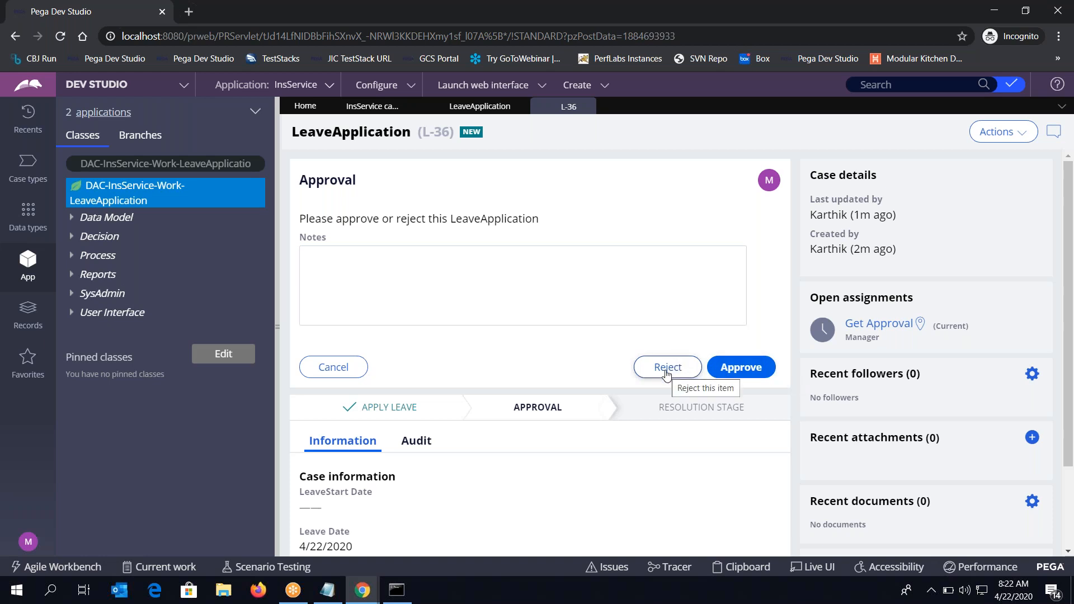
pyautogui.click(591, 311)
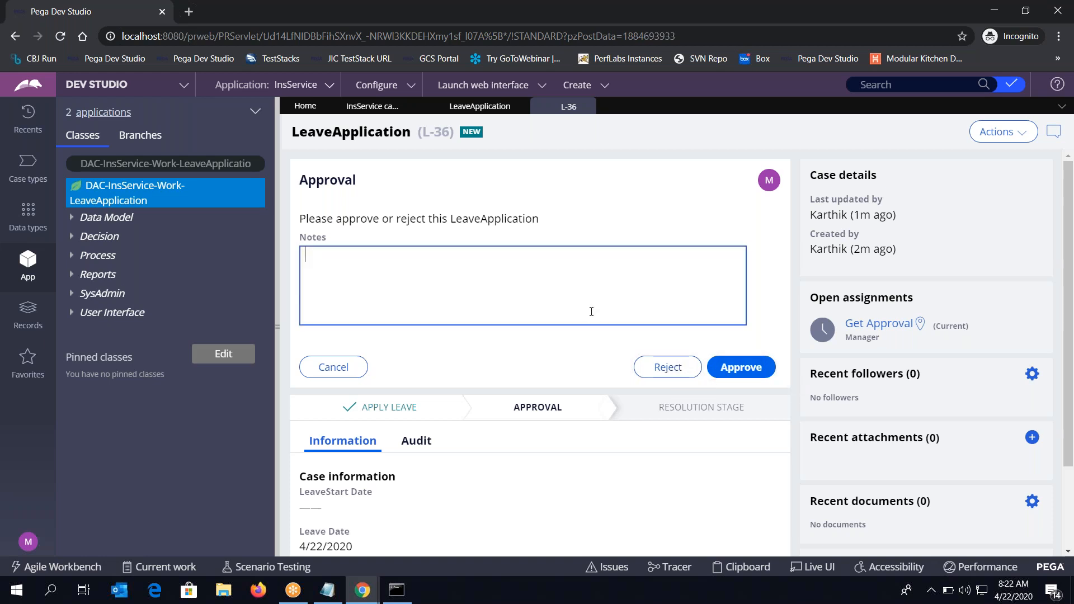
pyautogui.write('OK.Approved')
pyautogui.click(741, 367)
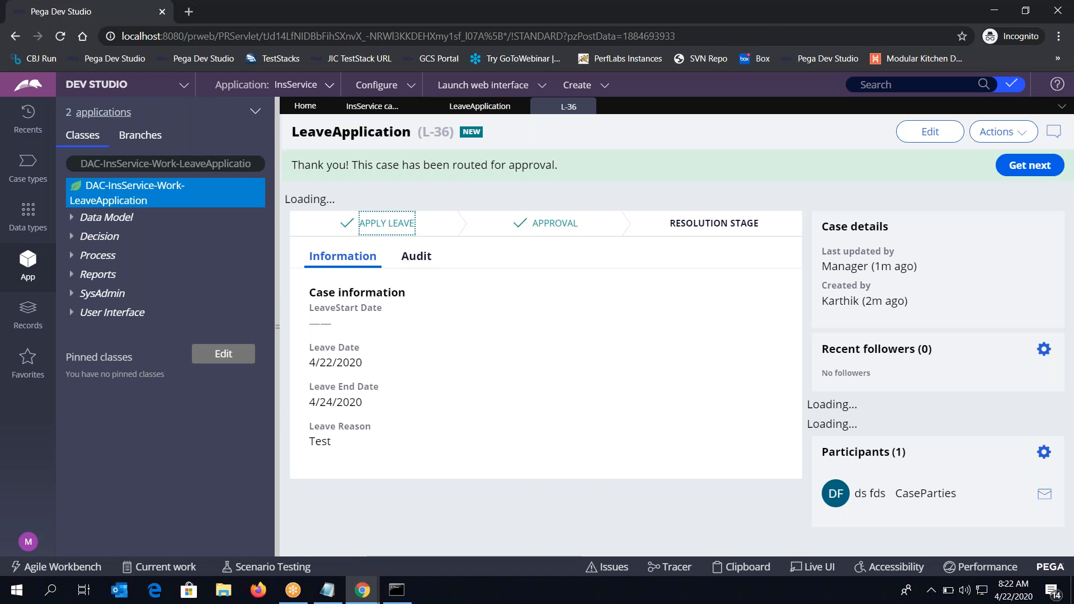
# Check L-36's life cycle, close the private window, and return to the LeaveApplication workflow
pyautogui.click(559, 209)
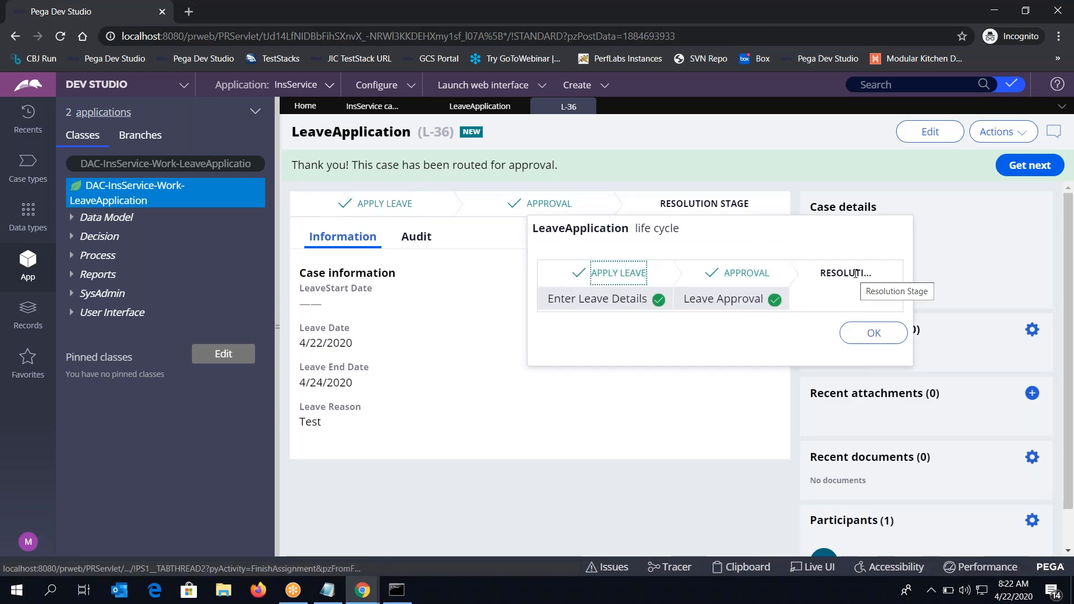
pyautogui.hotkey('alt', 'Tab')
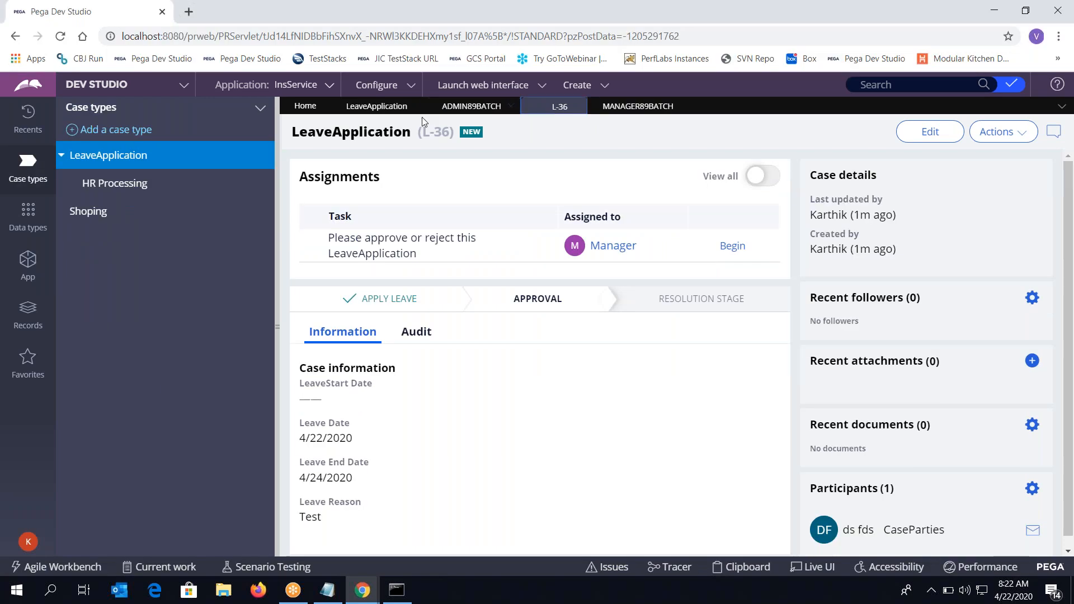
pyautogui.hotkey('alt', 'Tab')
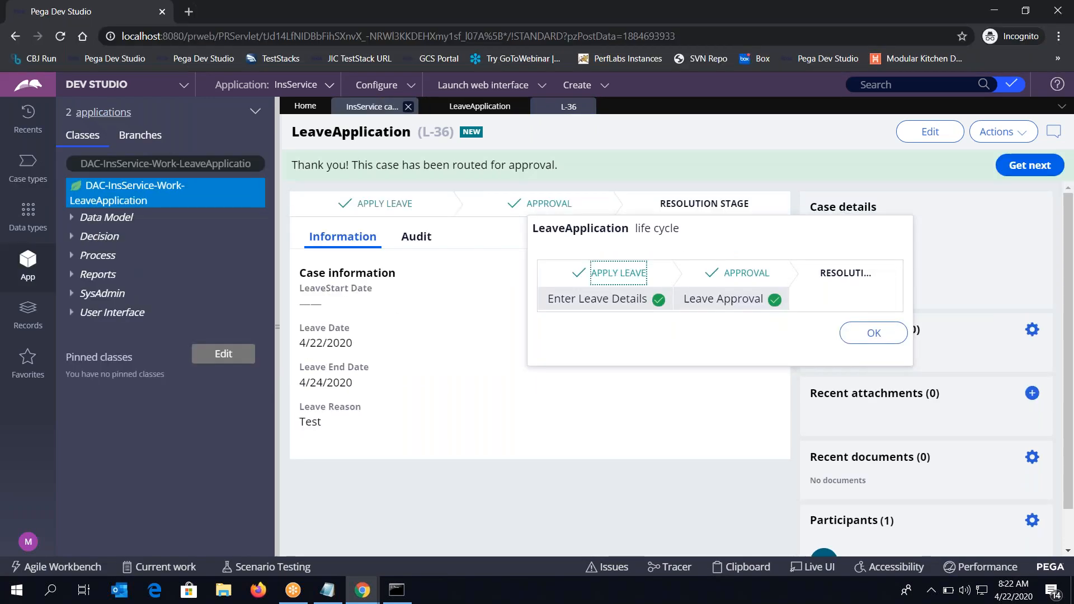
pyautogui.moveTo(270, 13); pyautogui.dragTo(217, 159)
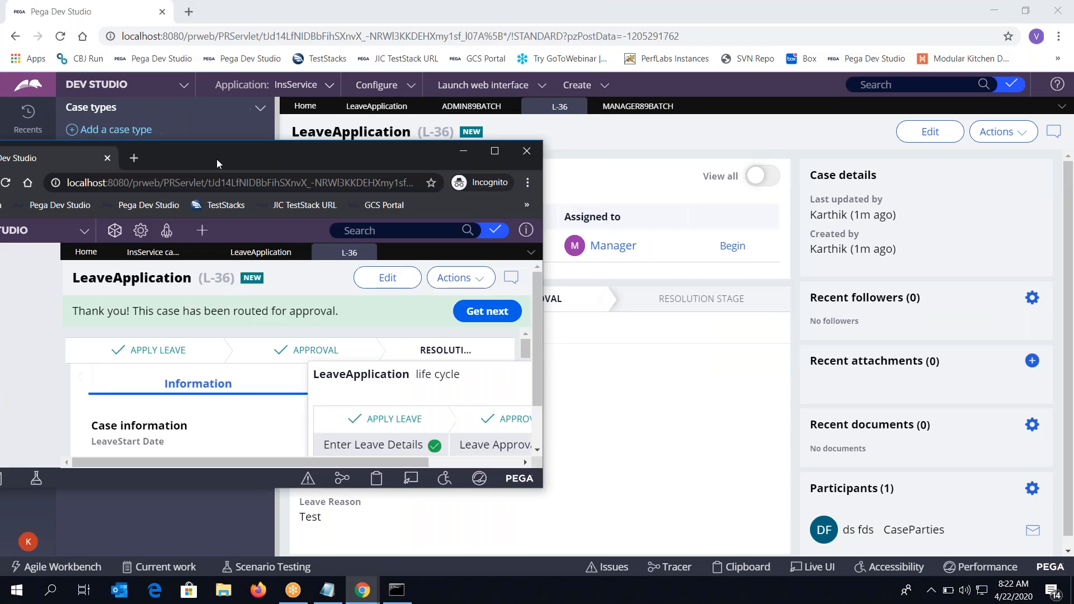
pyautogui.click(528, 151)
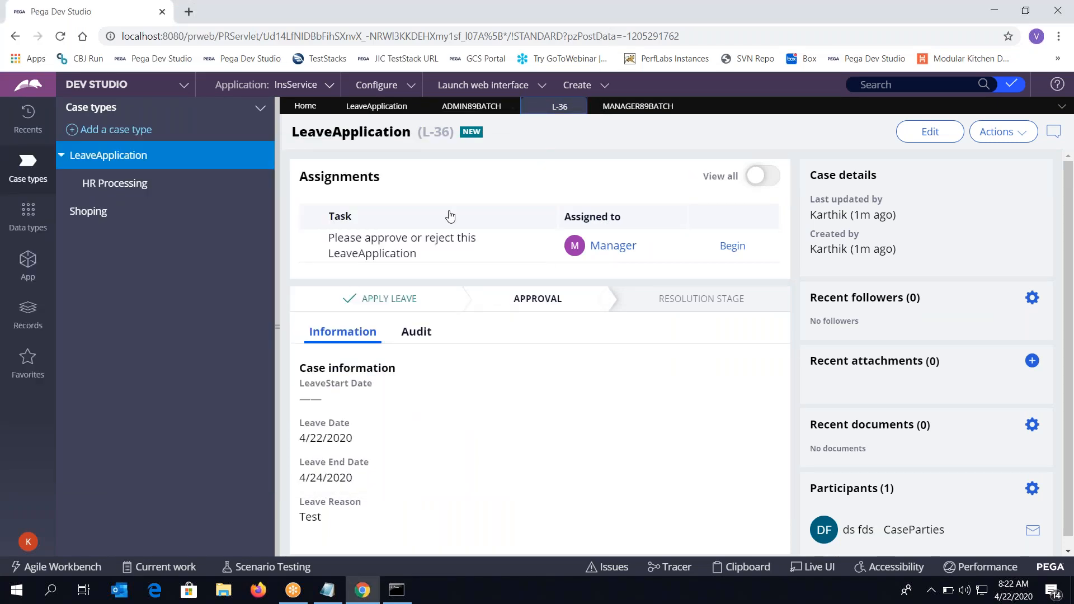
pyautogui.click(392, 111)
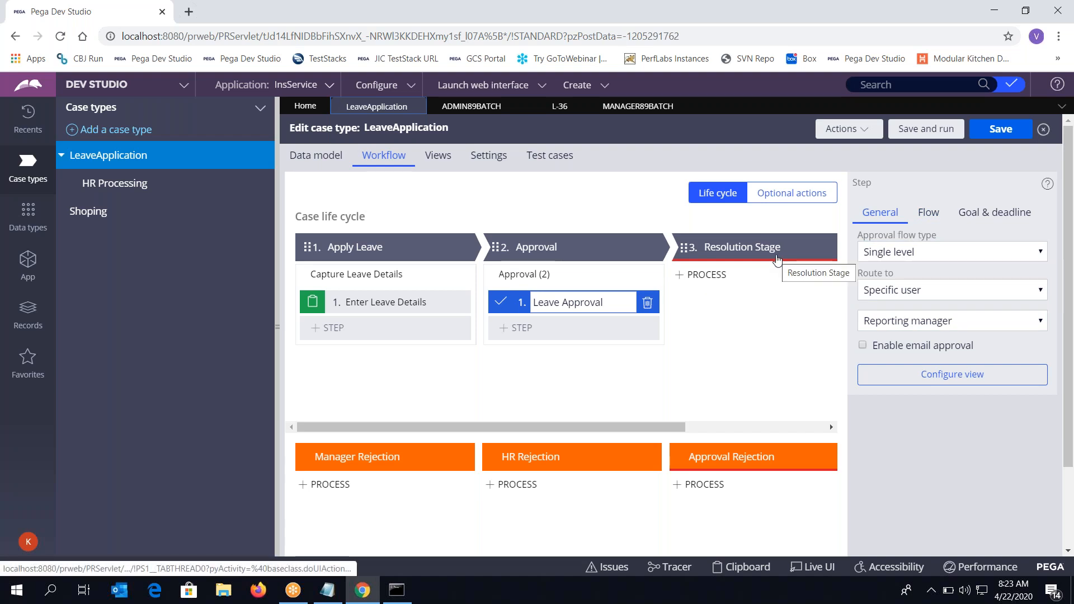
# Make Leave Approval cascade by Reporting structure, then open the admin operator's record
pyautogui.click(921, 296)
pyautogui.click(902, 255)
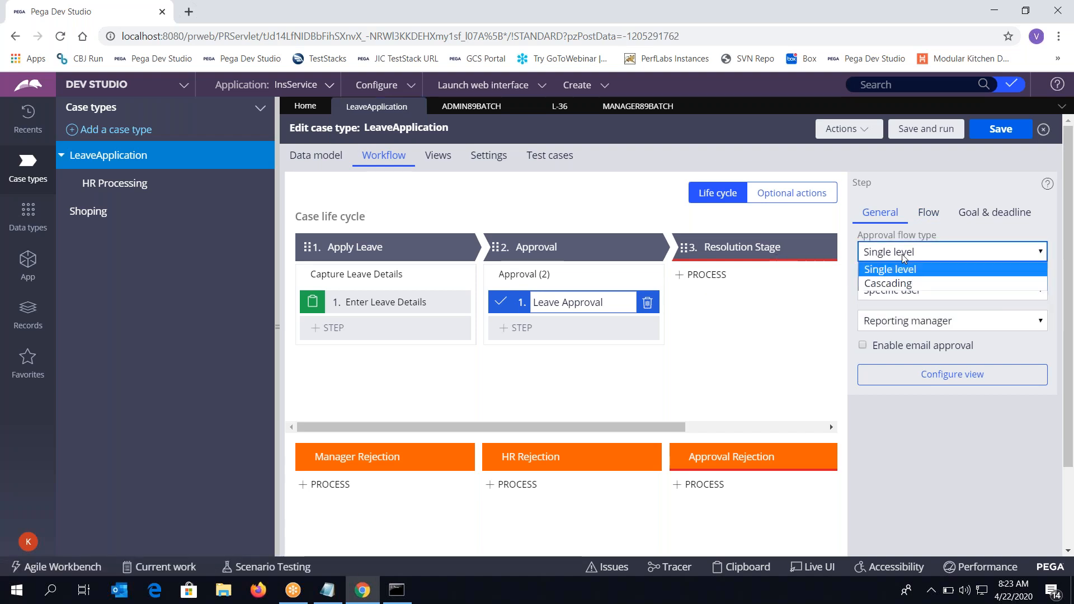
pyautogui.click(901, 283)
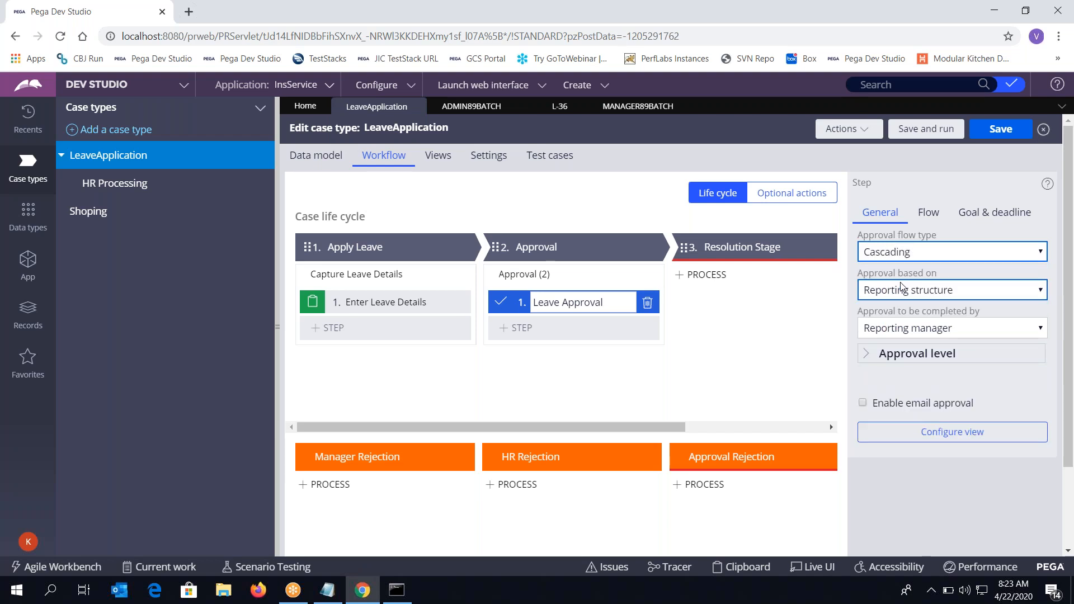
pyautogui.click(922, 291)
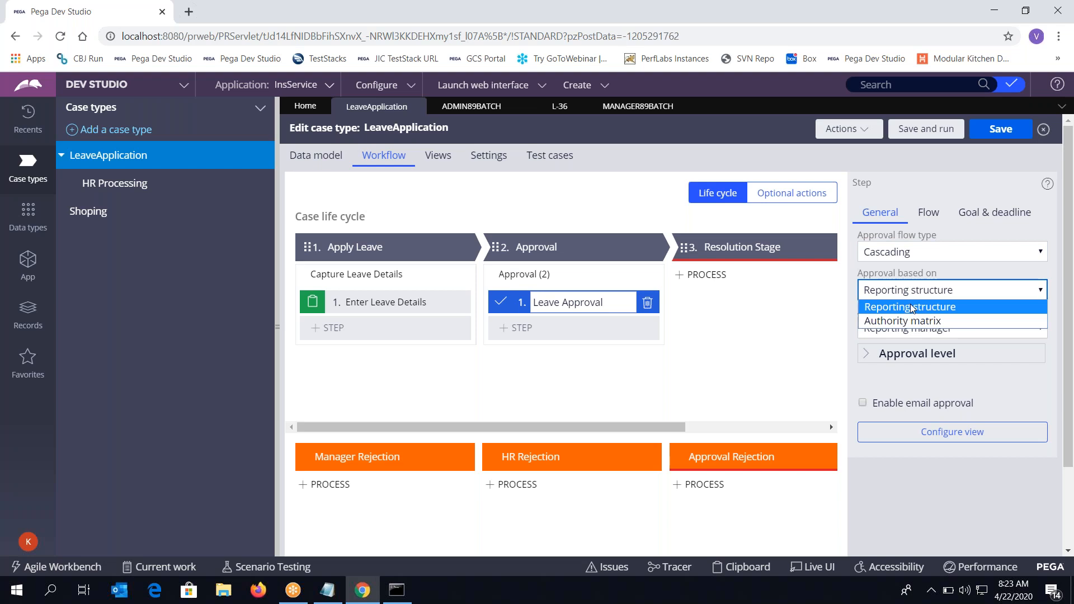
pyautogui.click(911, 305)
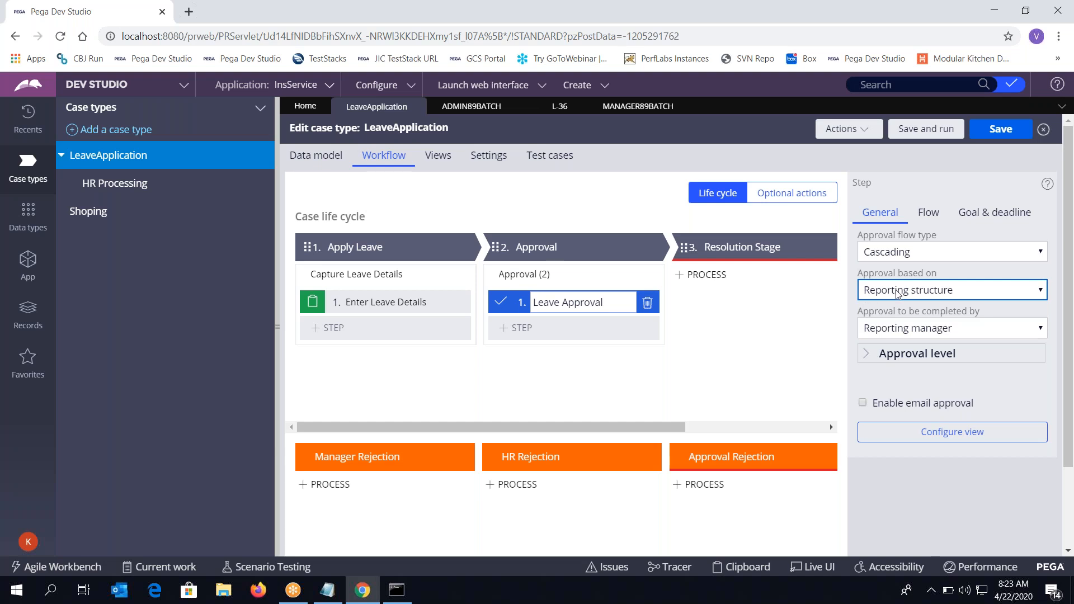
pyautogui.click(485, 107)
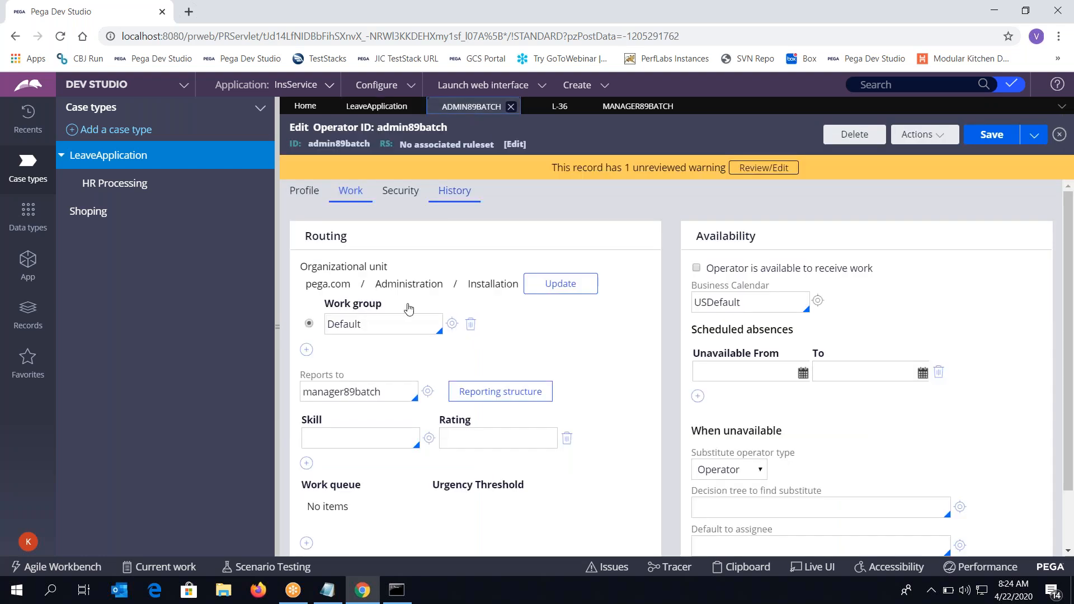
# Review the admin operator's reporting structure, then return to the LeaveApplication workflow
pyautogui.click(511, 398)
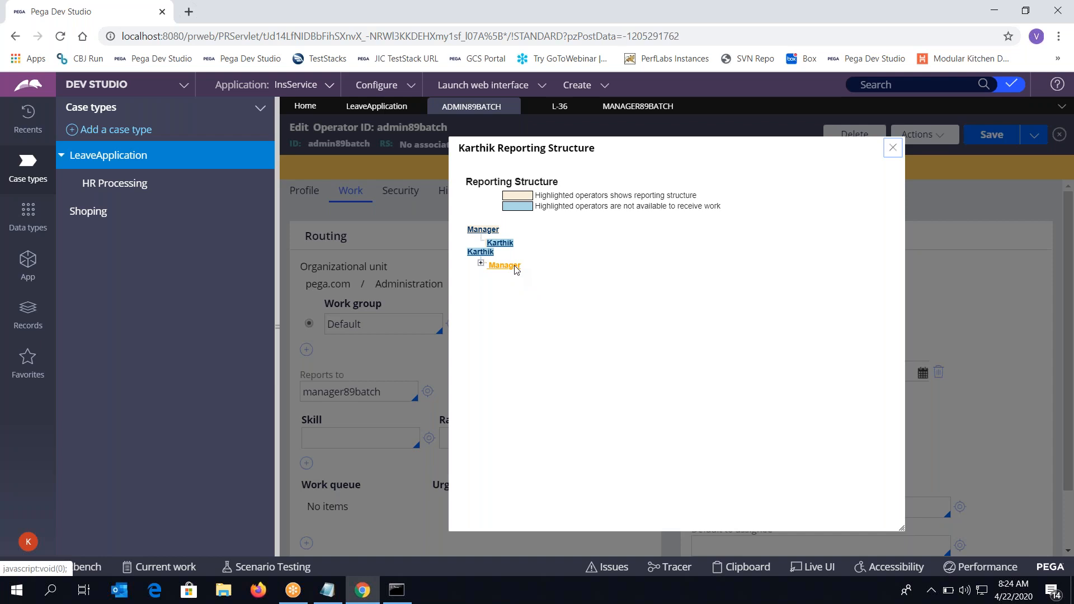
pyautogui.click(894, 148)
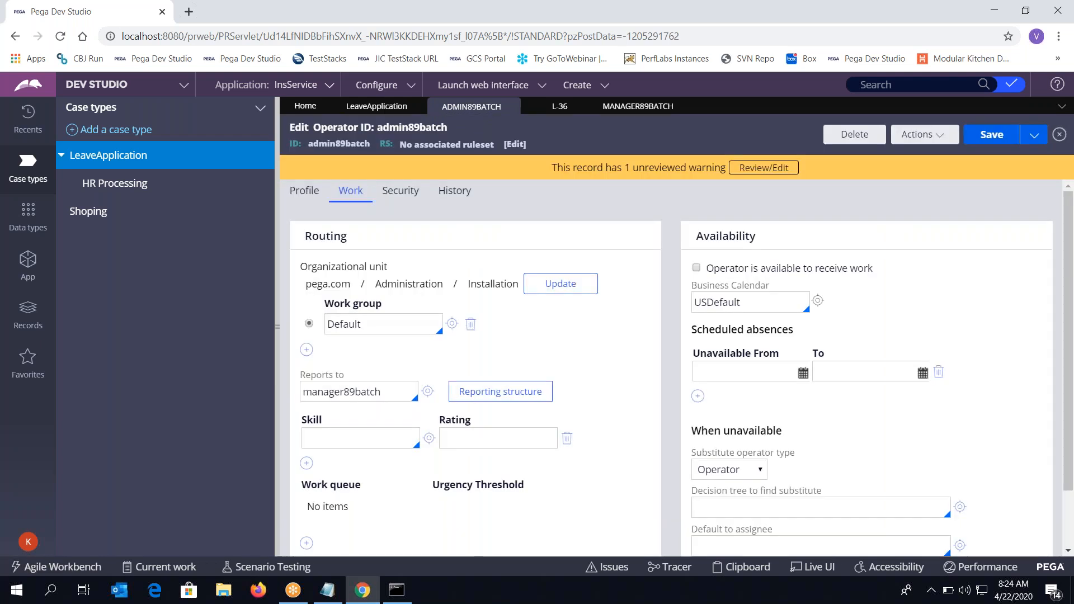
pyautogui.click(557, 109)
pyautogui.click(376, 106)
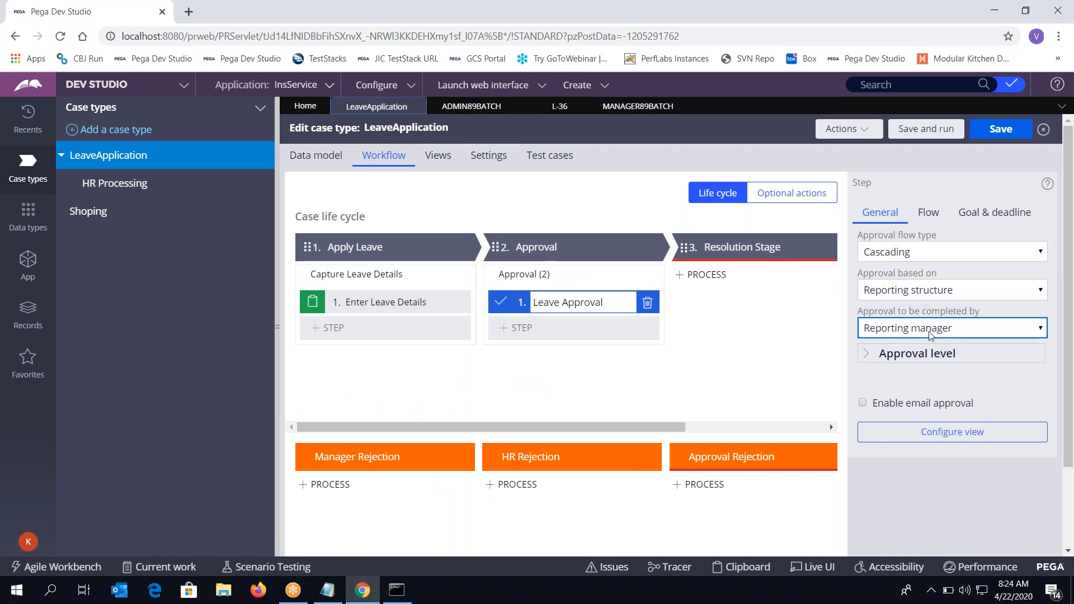
# Give Leave Approval a Custom approval level of 3 levels and base it on Authority matrix
pyautogui.click(935, 357)
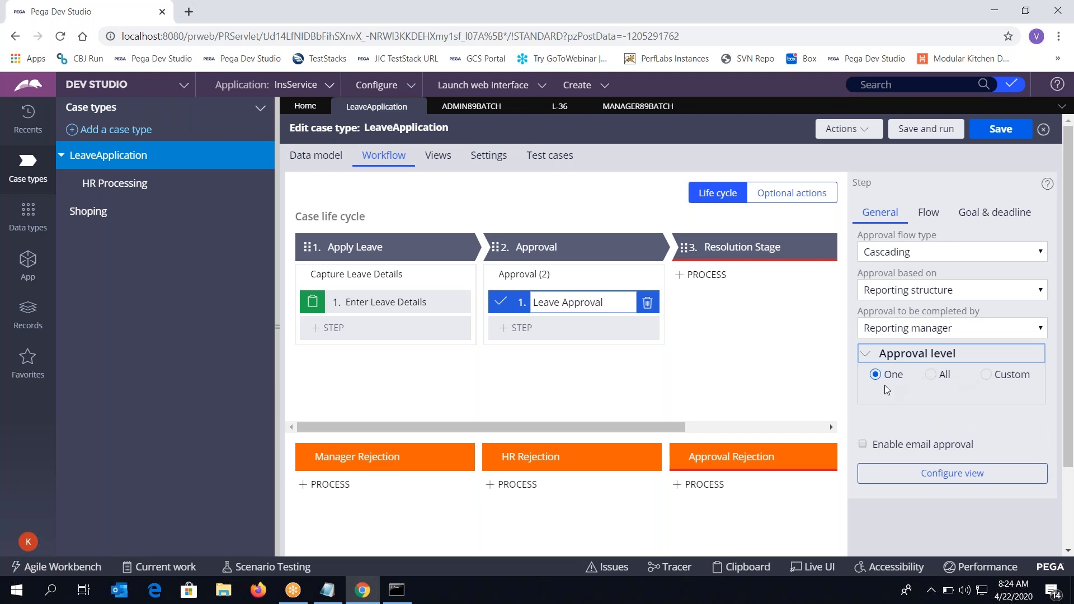
pyautogui.click(932, 381)
pyautogui.click(989, 376)
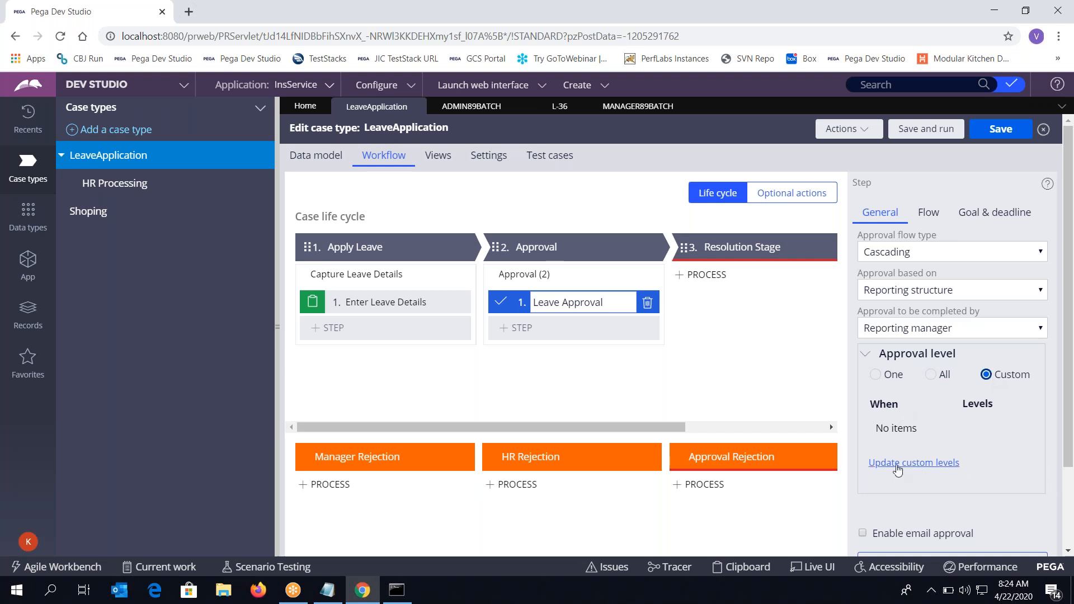
pyautogui.click(898, 464)
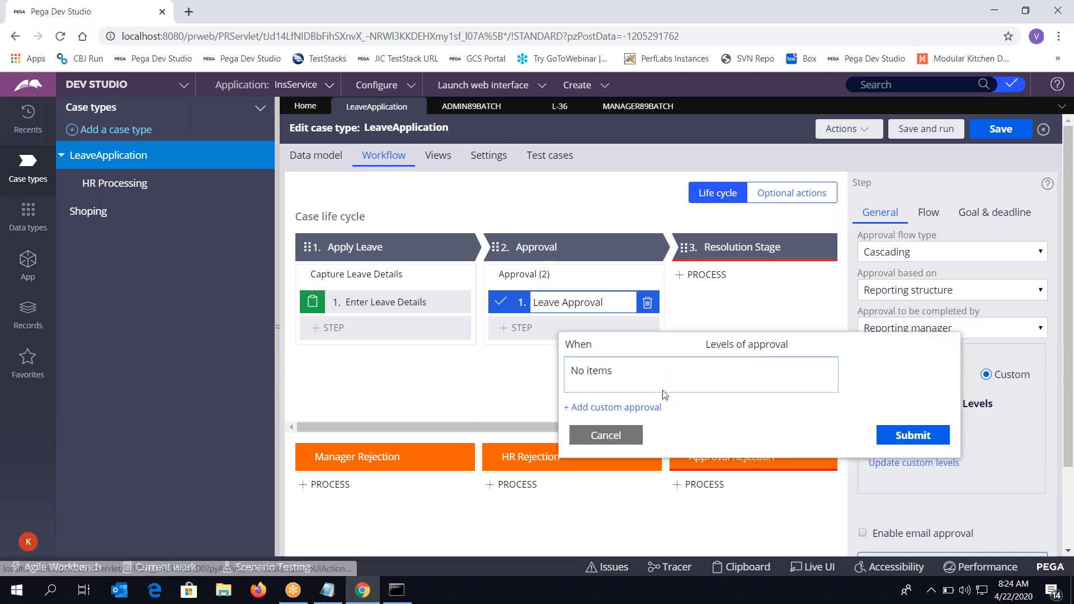
pyautogui.click(619, 407)
pyautogui.click(768, 370)
pyautogui.write('3')
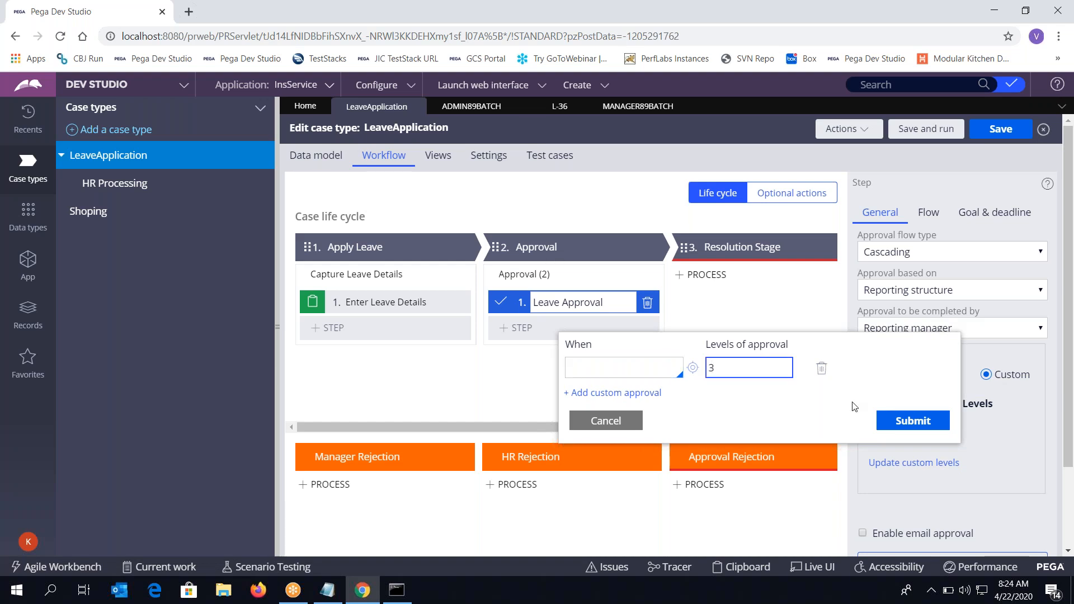
pyautogui.click(916, 428)
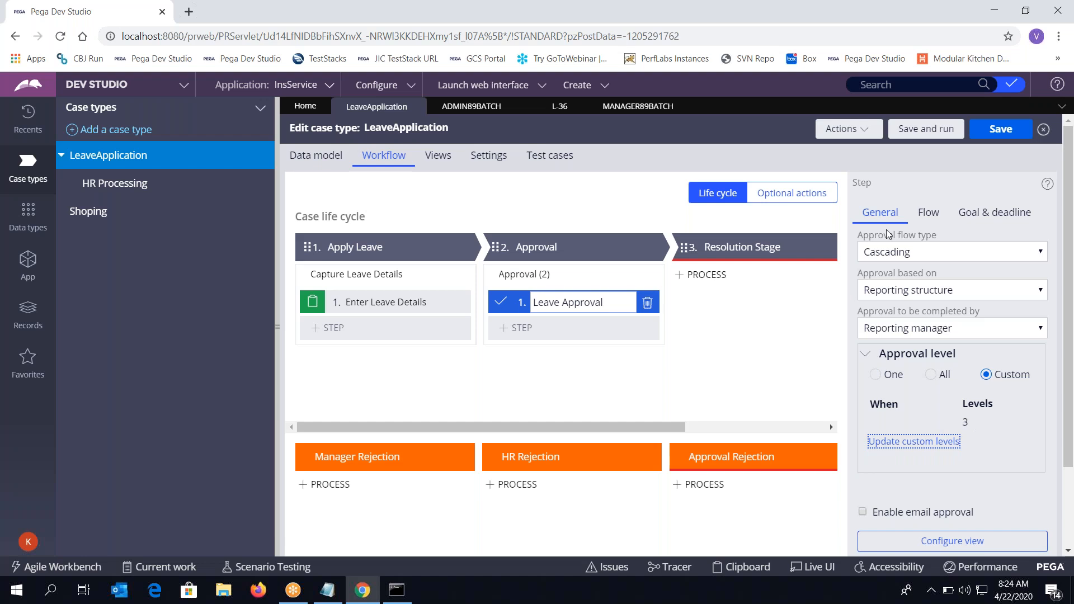
pyautogui.click(908, 289)
pyautogui.click(895, 318)
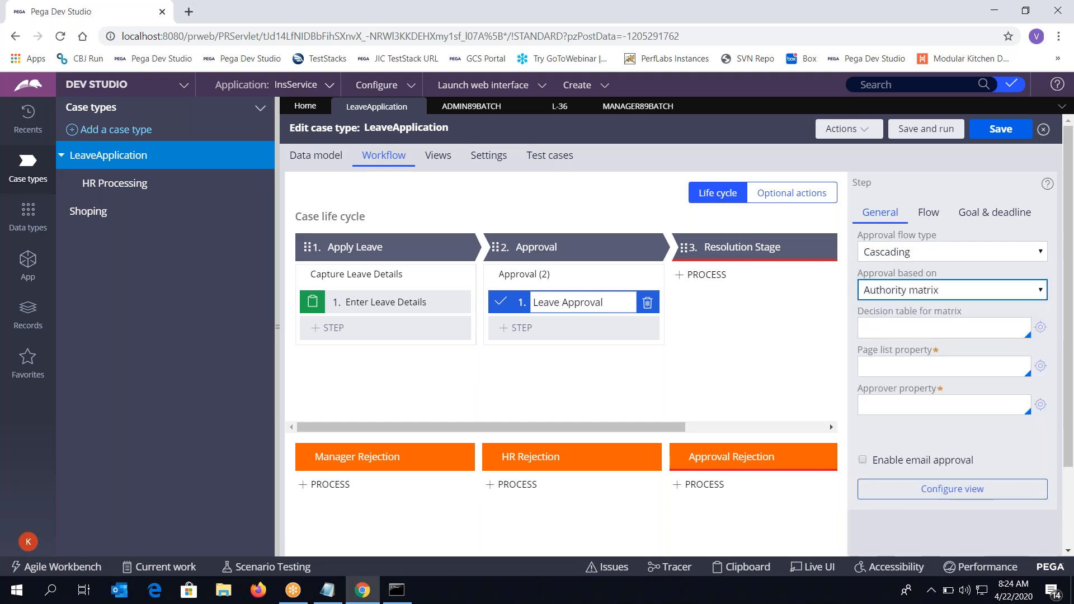
# Select the Approval (2) process to open its Approval_Flow_2 diagram
pyautogui.click(940, 328)
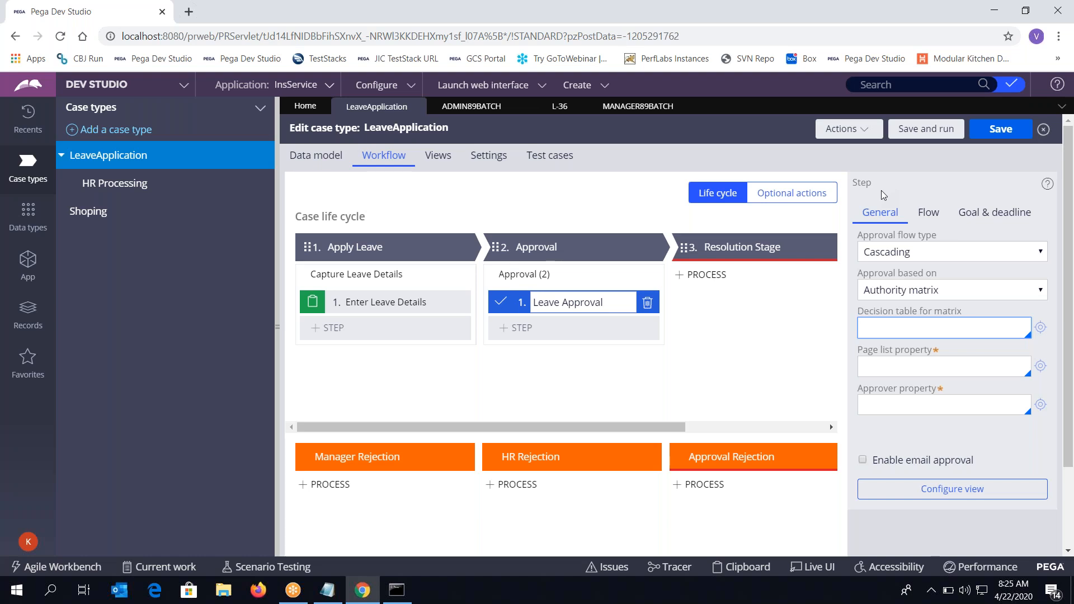
pyautogui.click(582, 275)
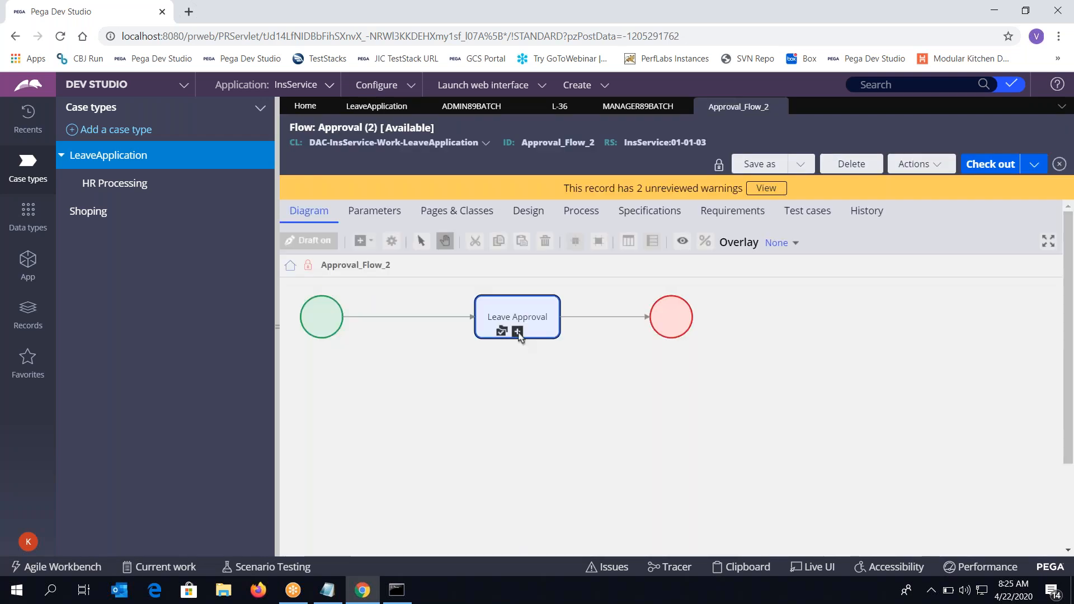
# Drill into the Leave Approval pxApproval subflow to see its Simple and Cascading Approval branches
pyautogui.doubleClick(520, 309)
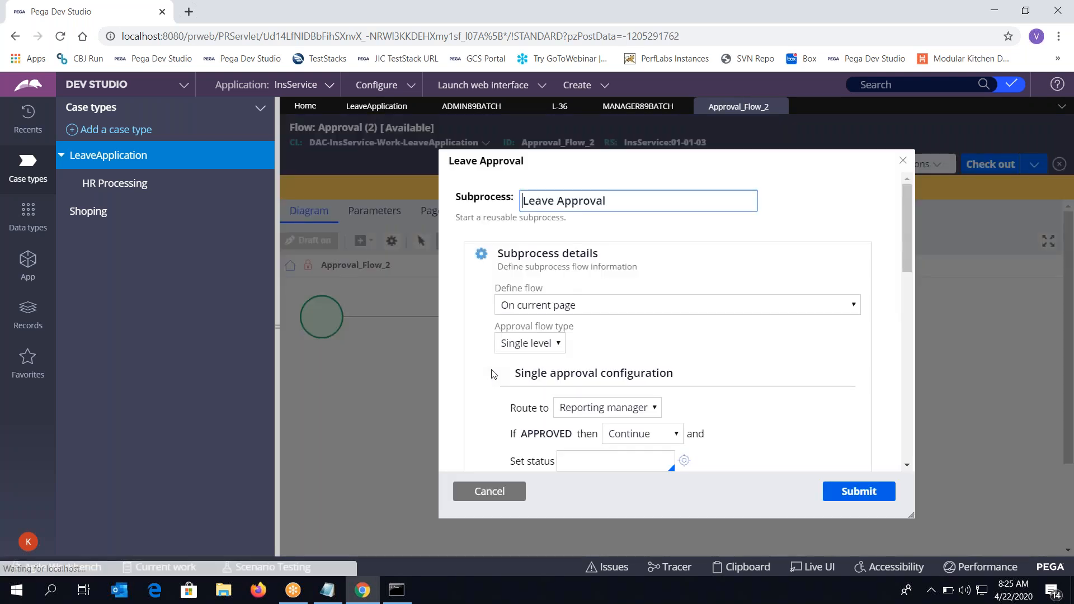
pyautogui.click(490, 491)
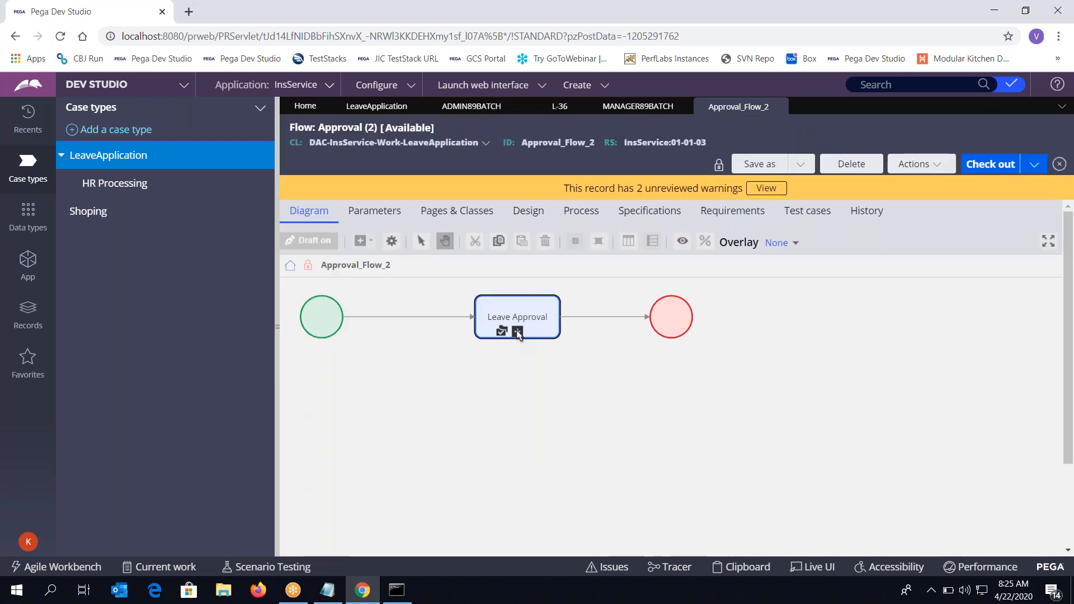
pyautogui.click(518, 332)
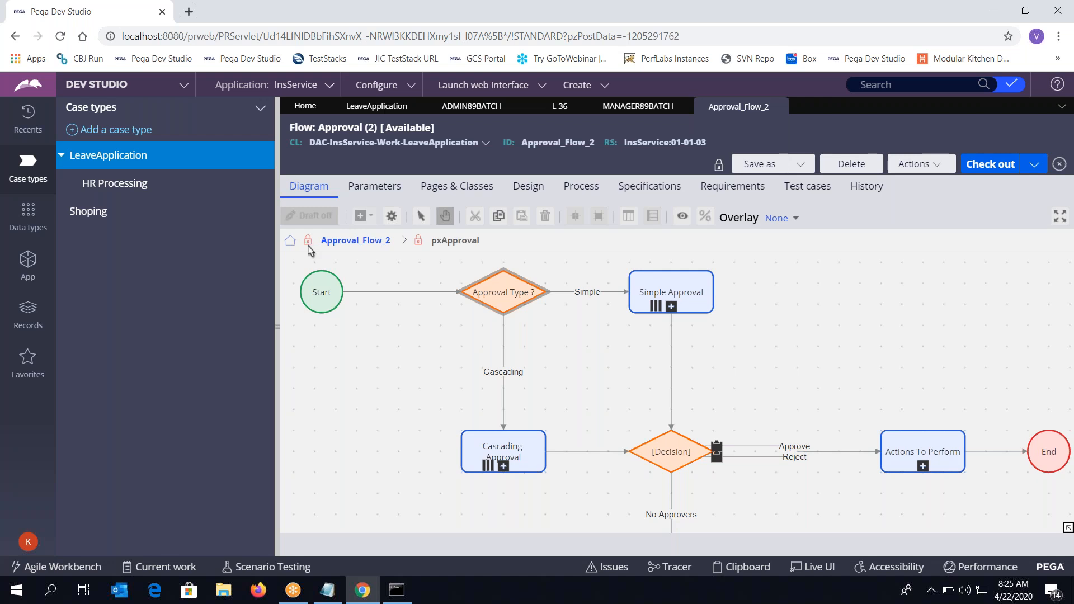
pyautogui.click(336, 240)
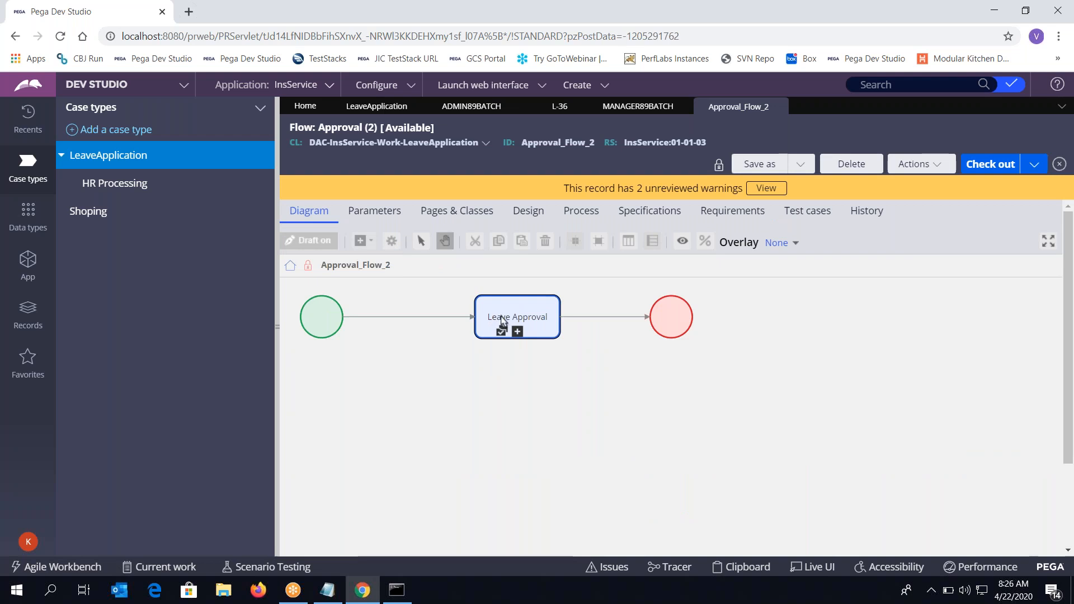
pyautogui.click(517, 332)
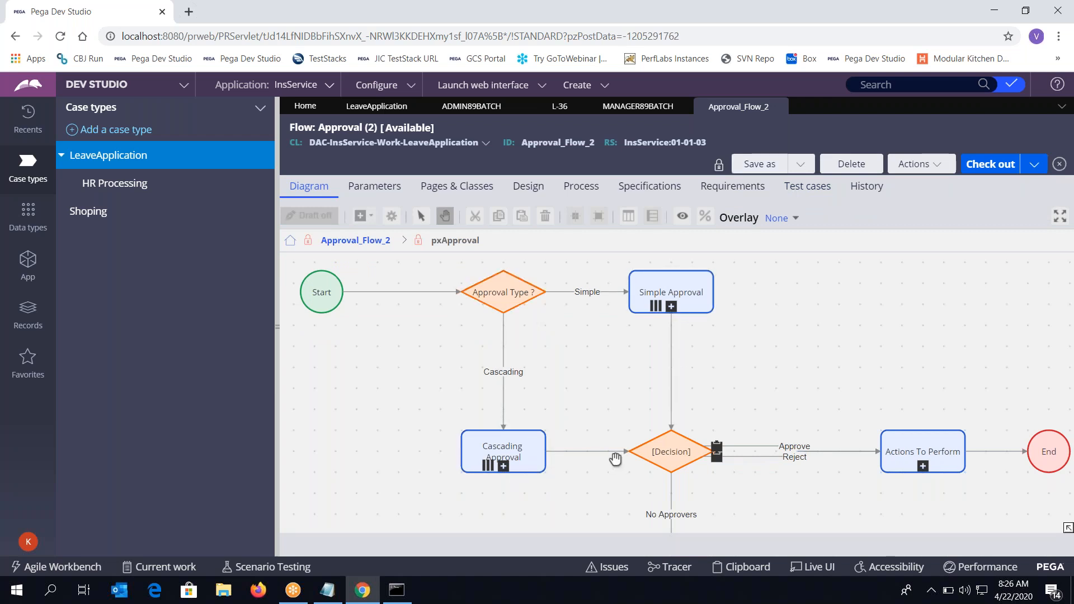
pyautogui.scroll(-2, 701, 399)
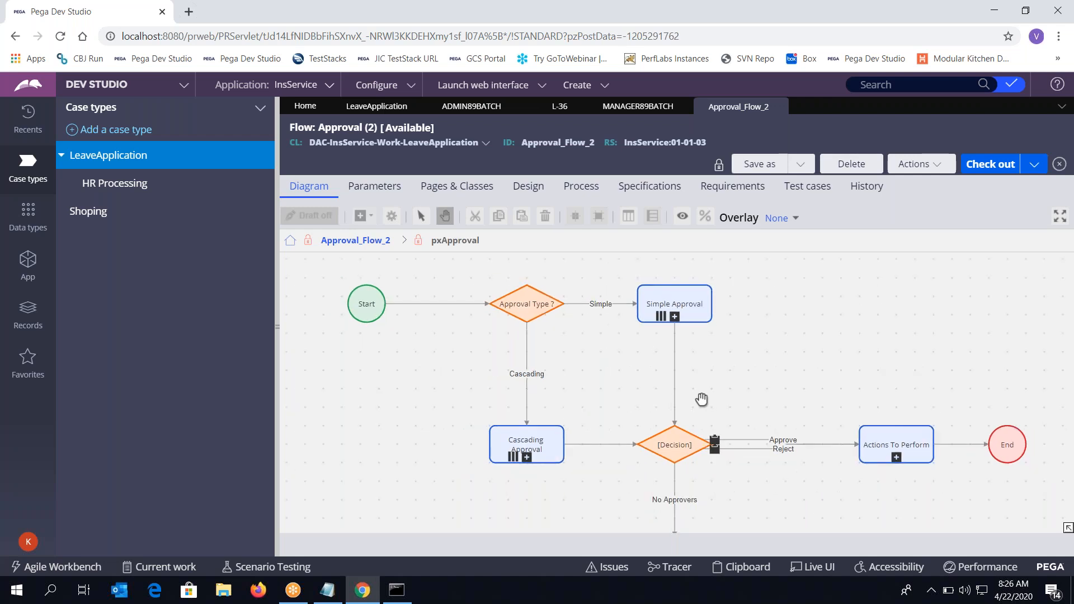
pyautogui.scroll(-2, 702, 399)
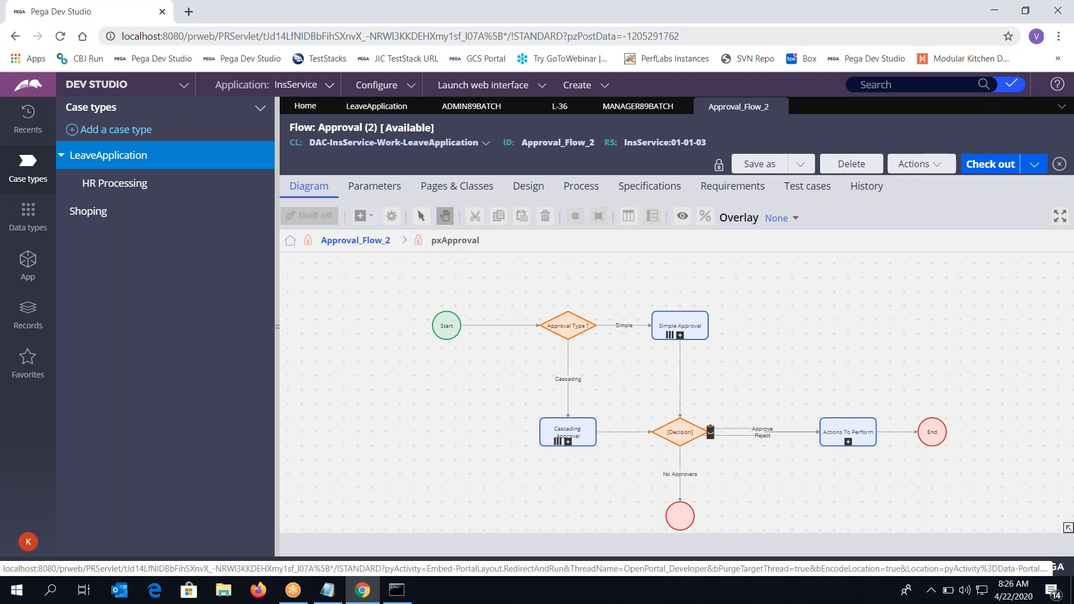
# Close the flow, set Leave Approval back to Single level, and bring up Notepad
pyautogui.click(779, 106)
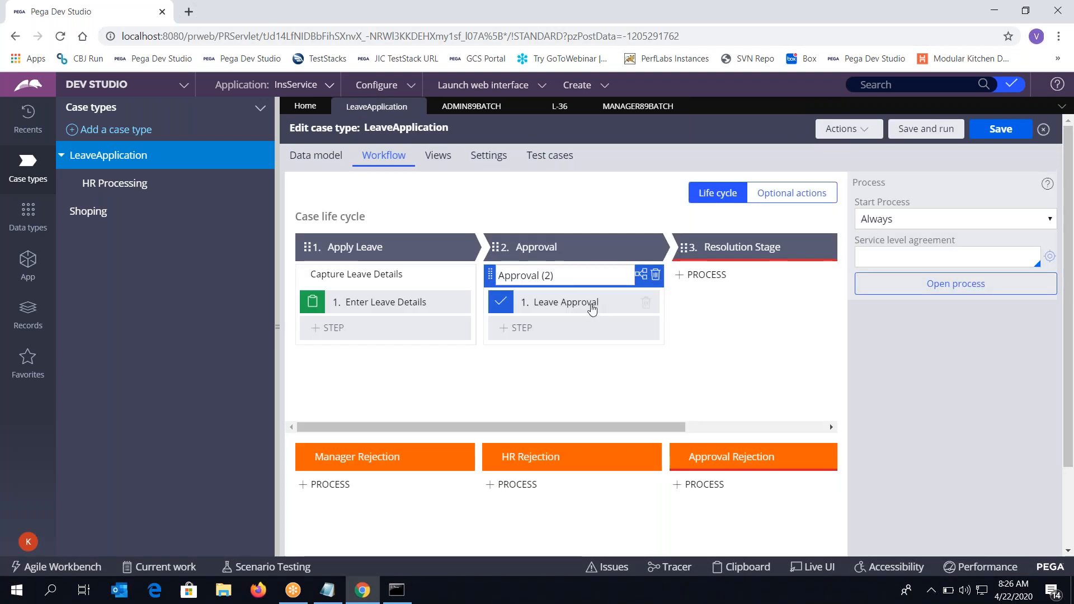
pyautogui.click(577, 301)
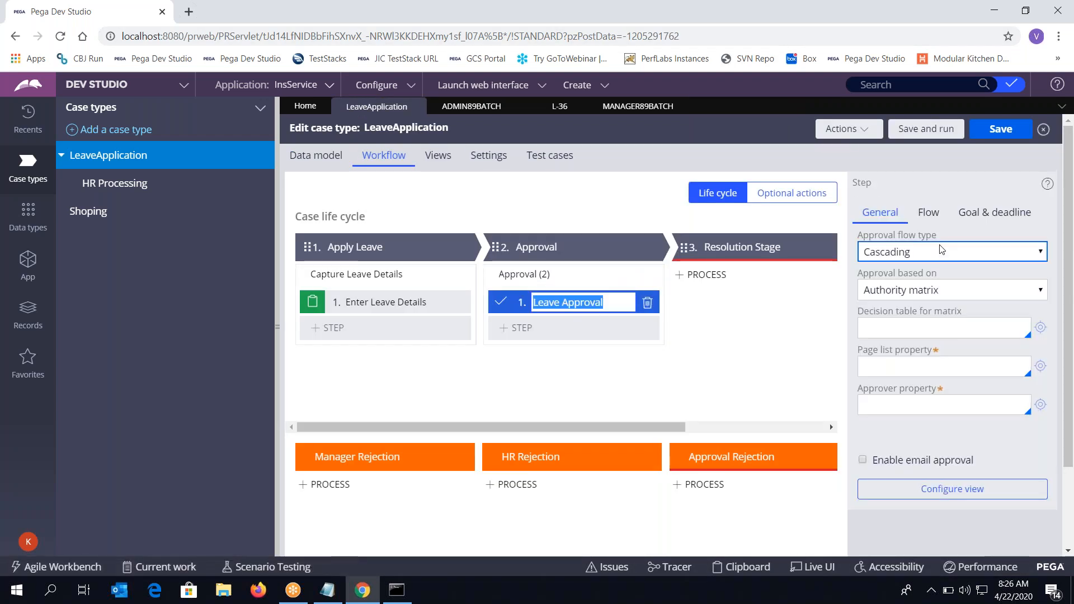
pyautogui.click(932, 252)
pyautogui.click(913, 269)
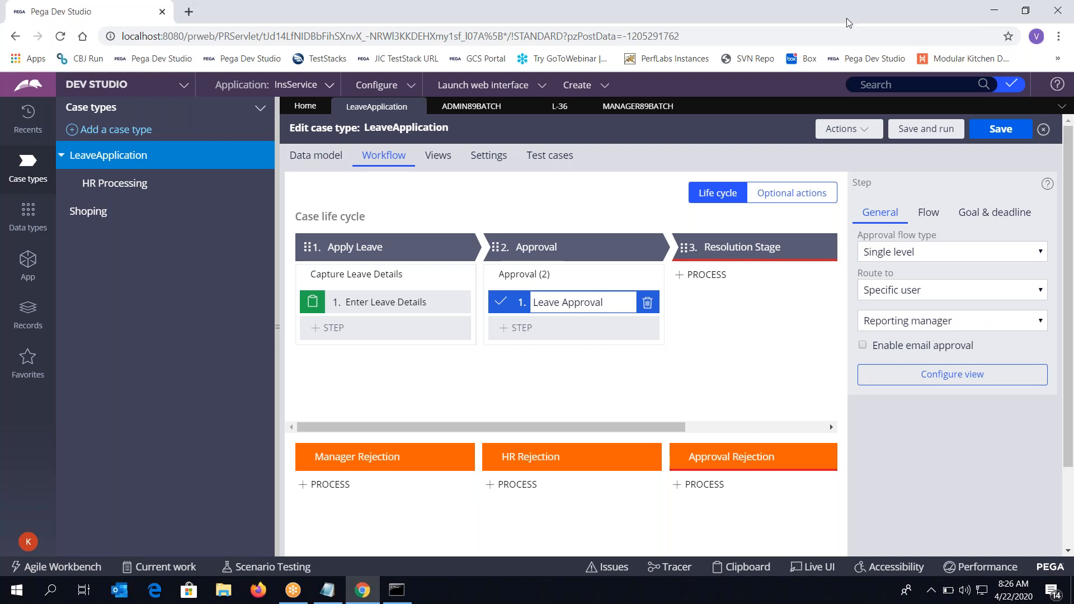
pyautogui.click(927, 99)
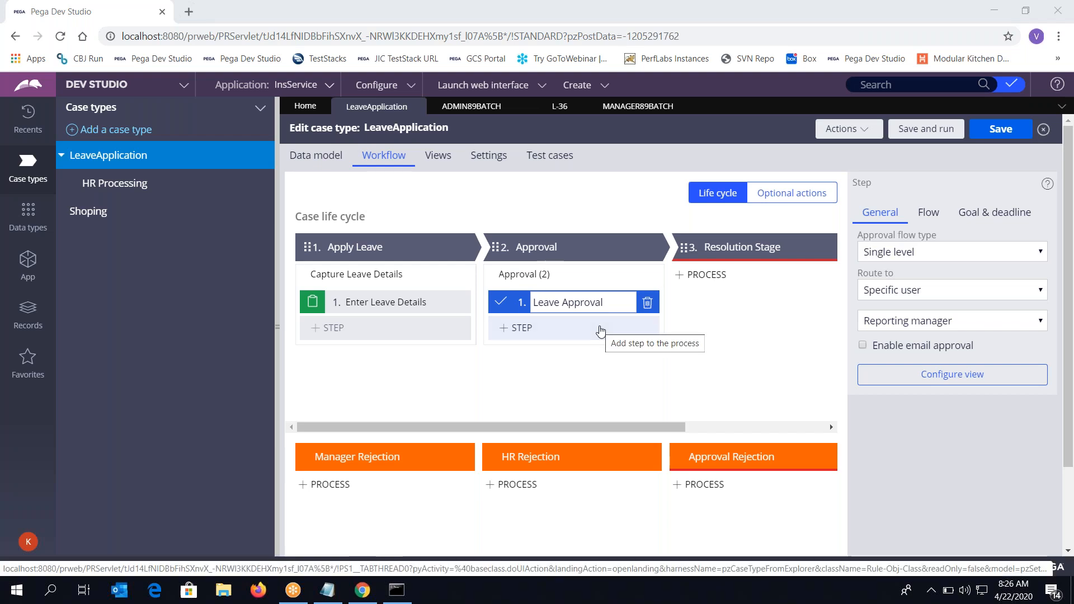
pyautogui.click(702, 274)
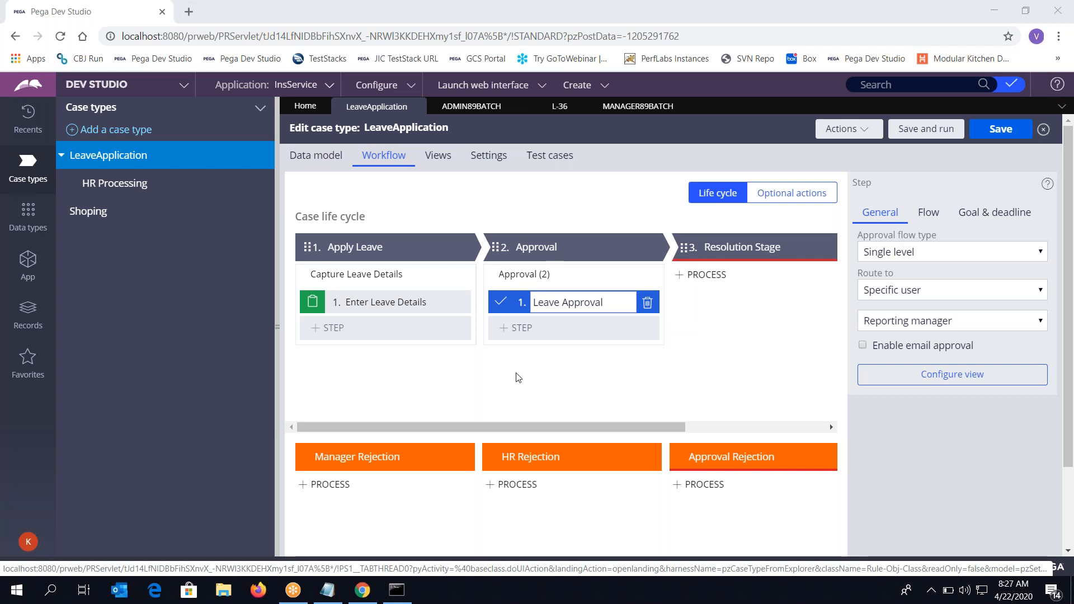
# Clear all text from the Notepad note and switch back to Pega Dev Studio
pyautogui.click(338, 597)
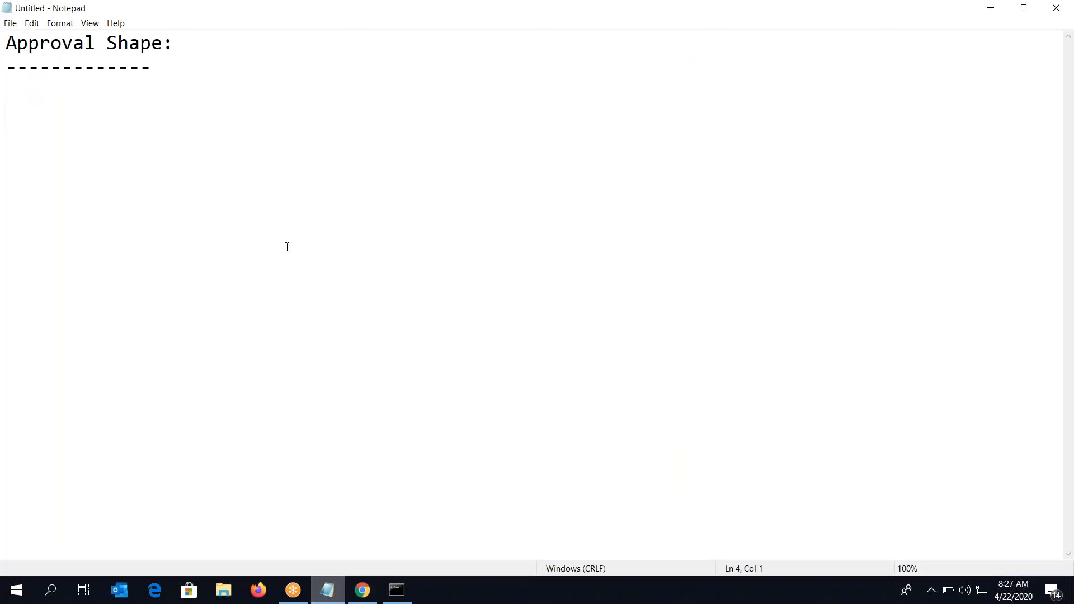
pyautogui.hotkey('ctrl', 'a')
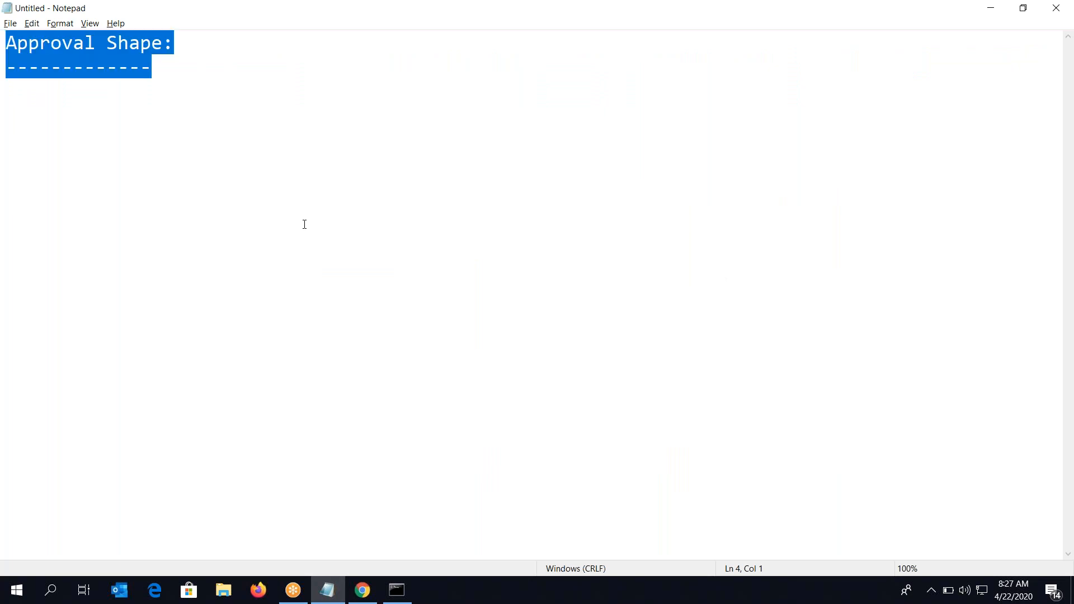
pyautogui.press('BackSpace')
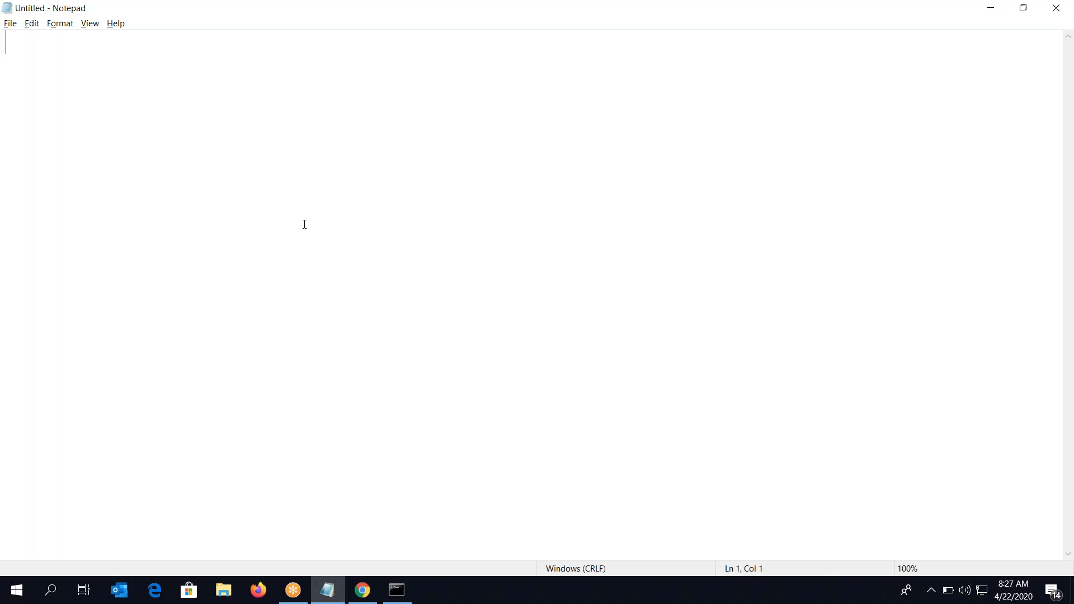
pyautogui.hotkey('alt', 'Tab')
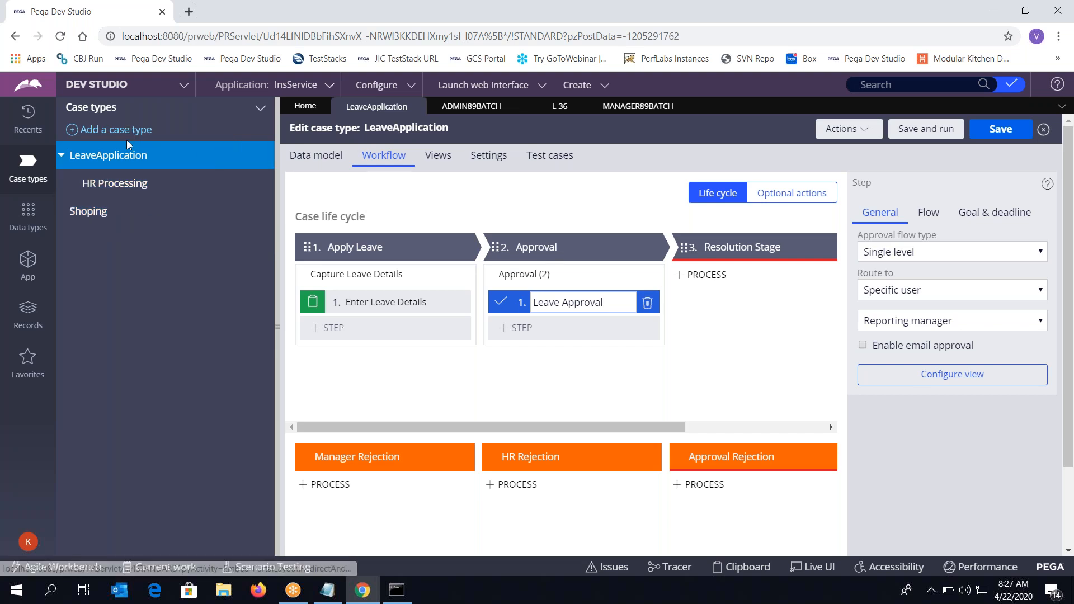
# Create the ParentCase case type and add a life cycle on its Workflow tab
pyautogui.click(120, 130)
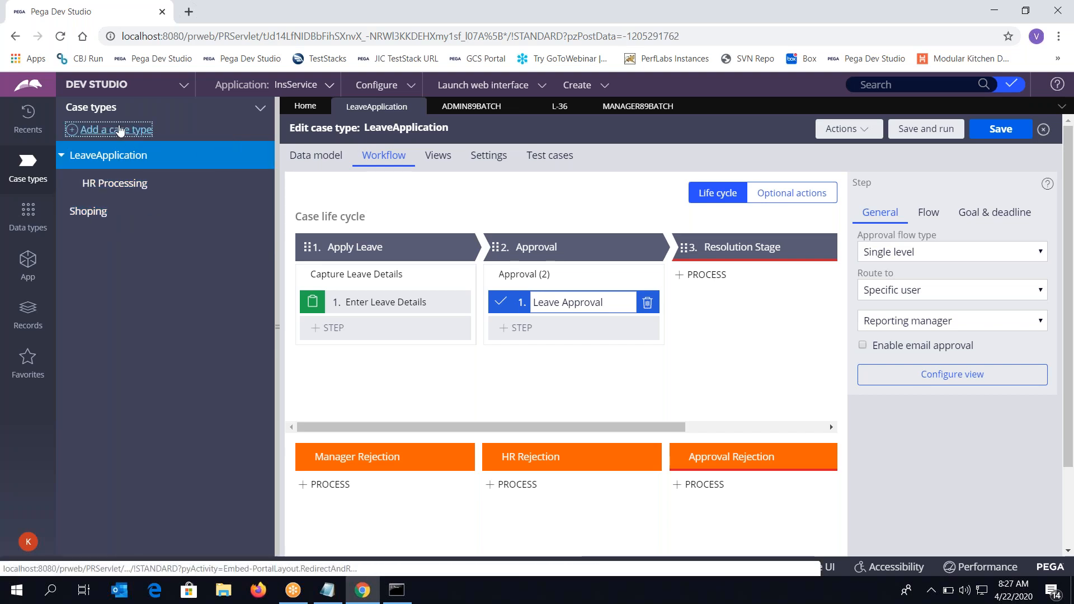
pyautogui.write('ParentCase')
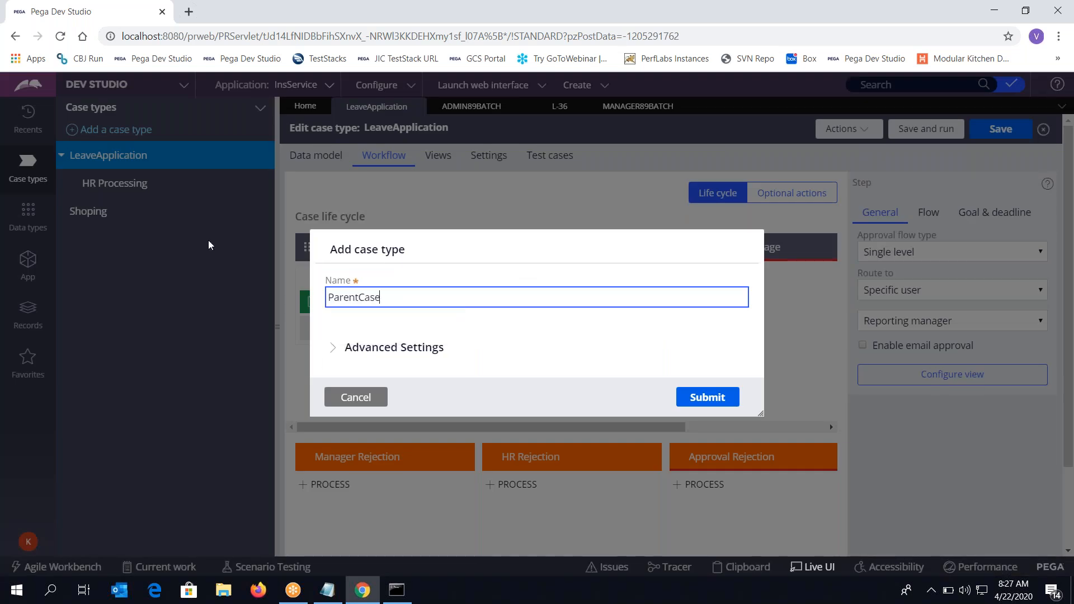
pyautogui.click(709, 394)
pyautogui.click(710, 395)
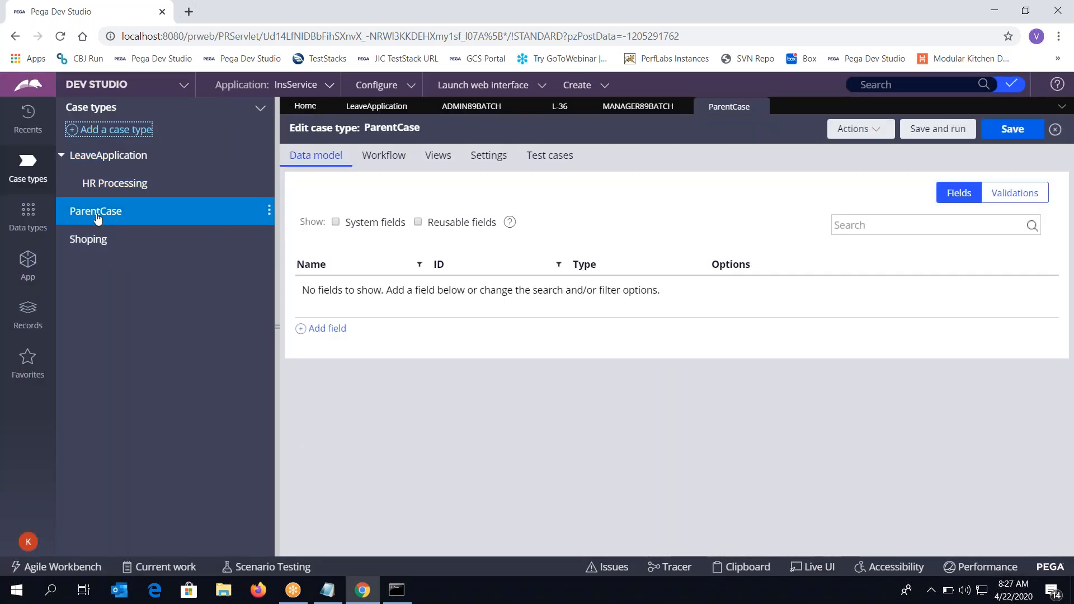
pyautogui.click(382, 158)
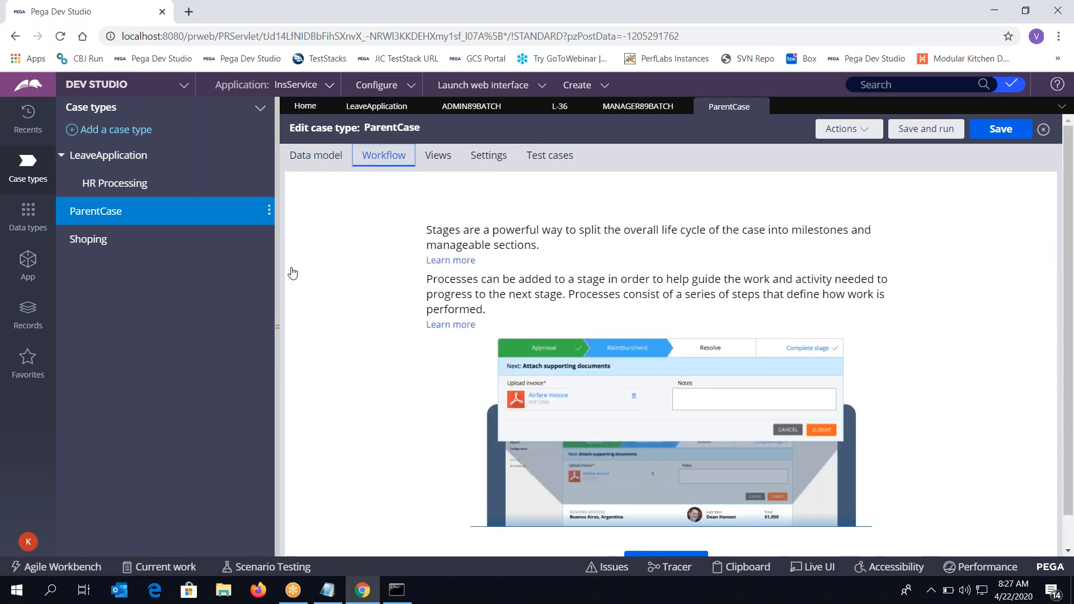
pyautogui.scroll(-1, 432, 401)
pyautogui.click(681, 533)
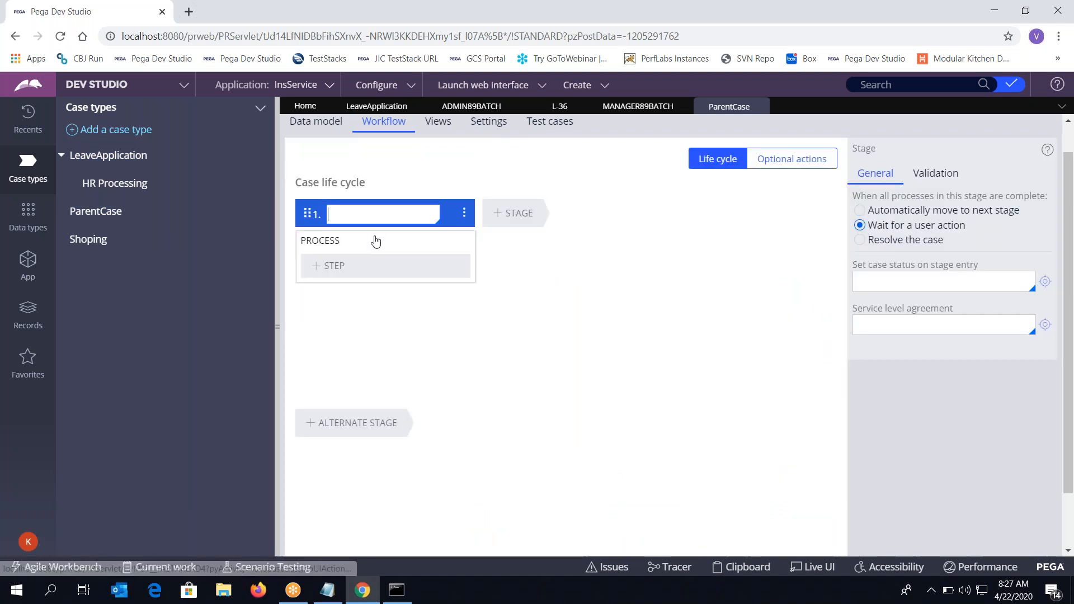
# Name the life cycle's stages StageA and StageB
pyautogui.click(363, 219)
pyautogui.write('StageA')
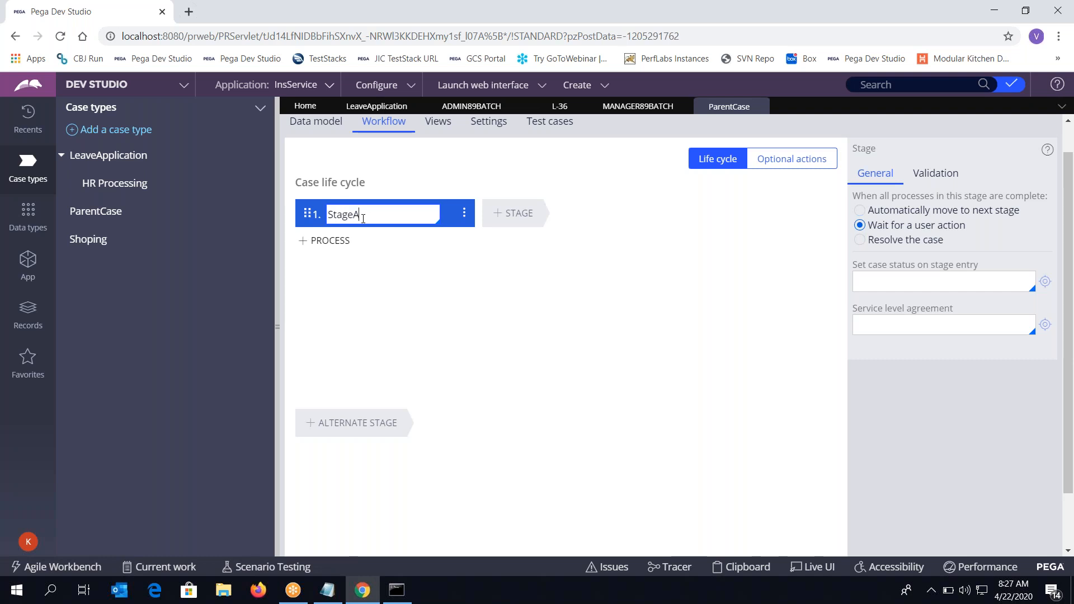
pyautogui.click(524, 225)
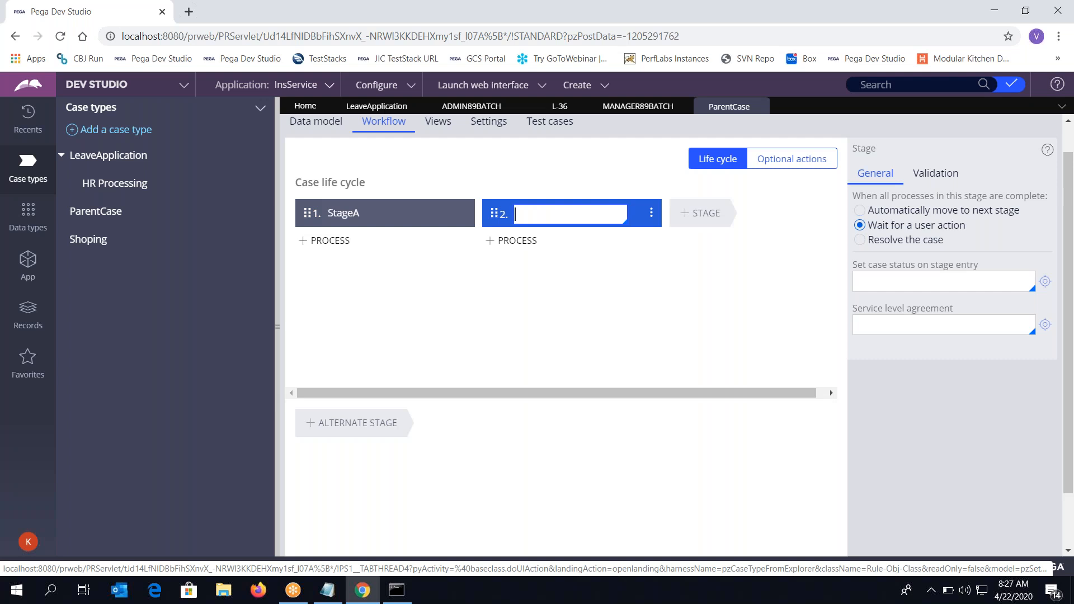
pyautogui.write('StageB')
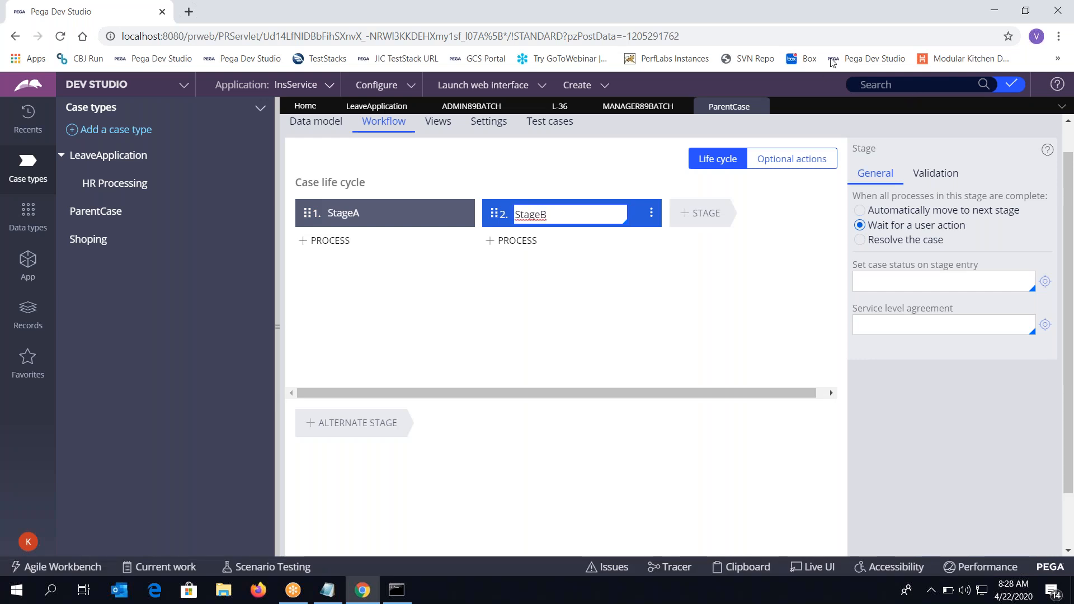
# Add a Collect information step to StageA's process, naming it Collect info1
pyautogui.click(325, 241)
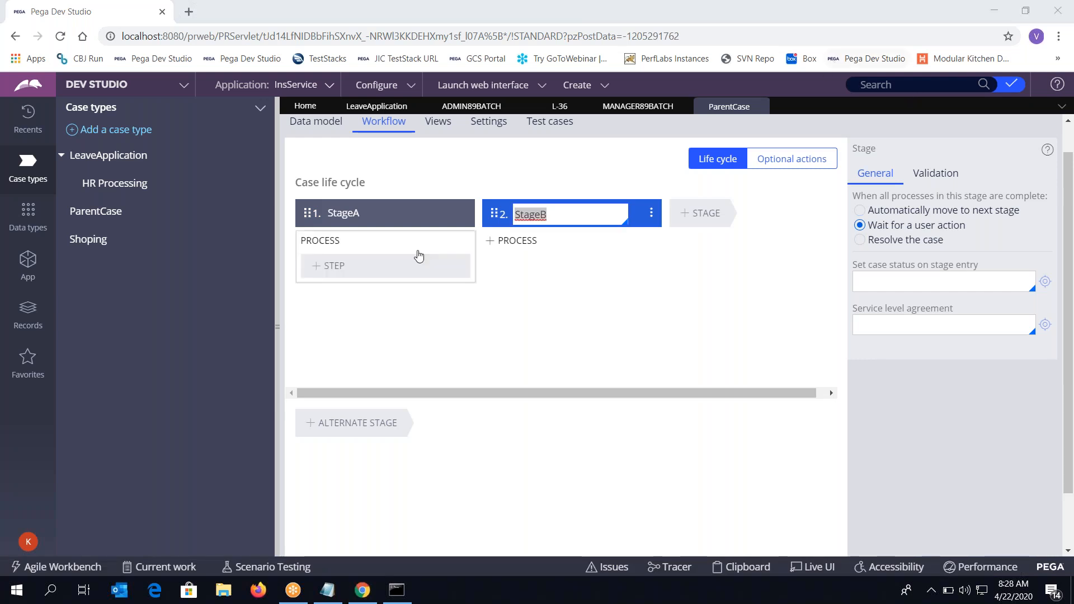
pyautogui.click(338, 267)
pyautogui.click(335, 307)
pyautogui.write('A')
pyautogui.press('BackSpace')
pyautogui.write('Cllec')
pyautogui.press('BackSpace')
pyautogui.press('BackSpace')
pyautogui.press('BackSpace')
pyautogui.write('ollect info2')
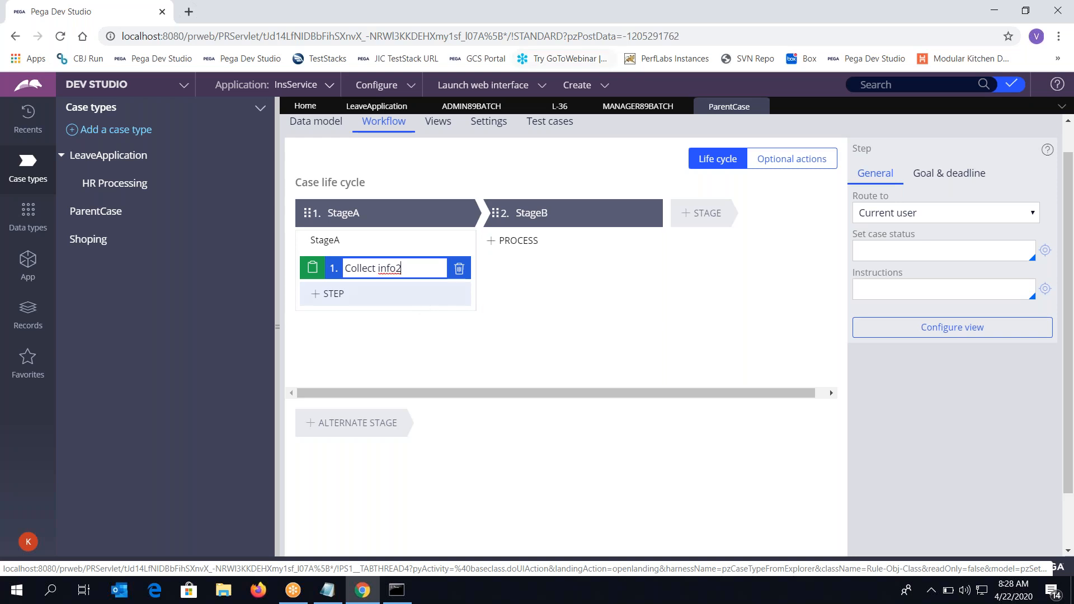
pyautogui.press('BackSpace')
# Add a Collect information step named Collect Info2 to StageB and save ParentCase
pyautogui.write('1')
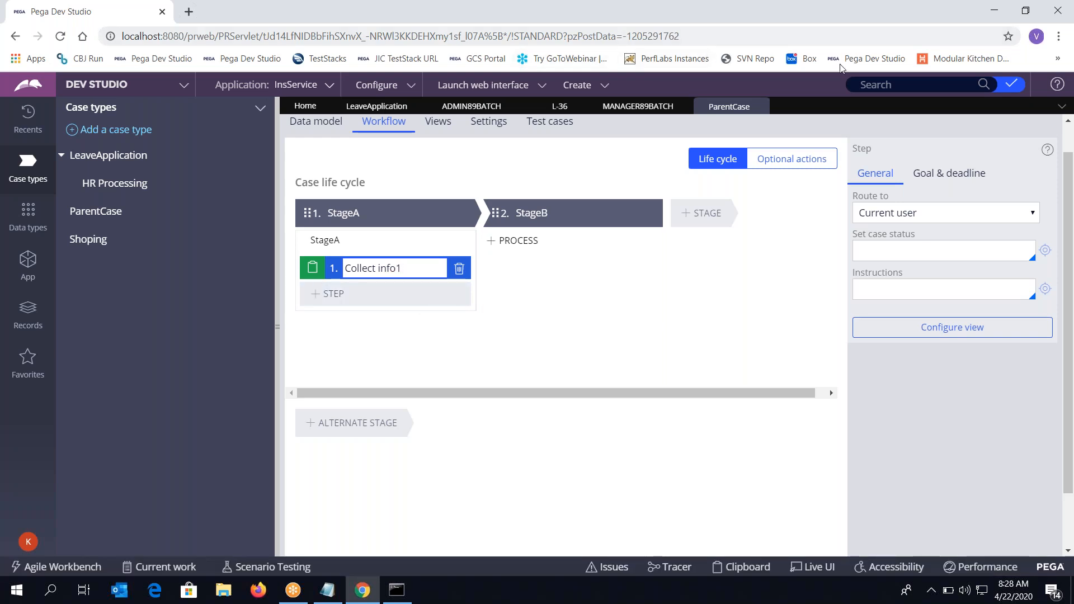
pyautogui.click(513, 240)
pyautogui.click(512, 266)
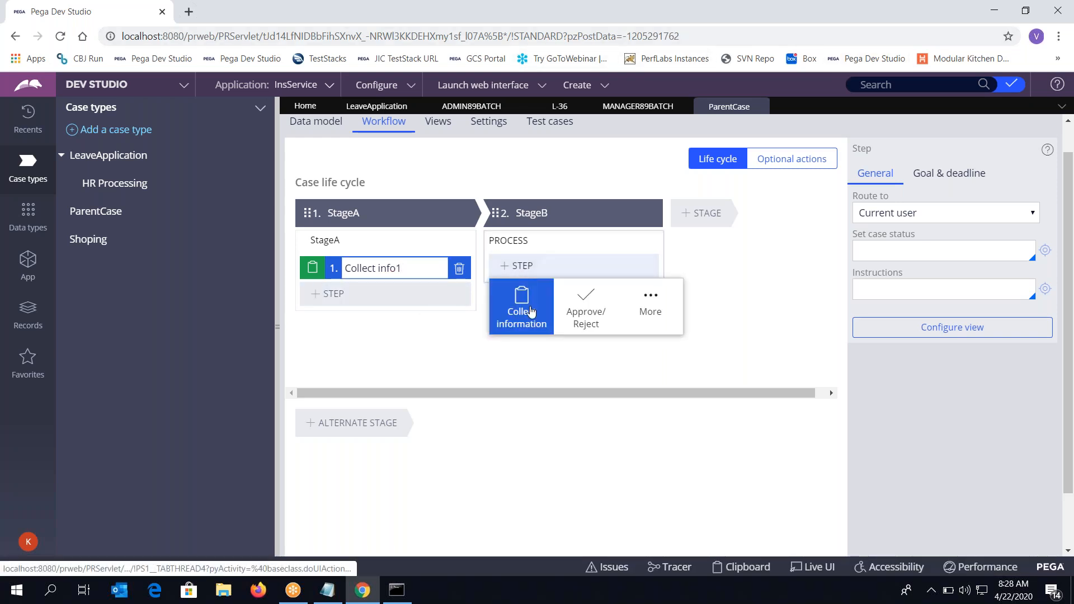
pyautogui.click(528, 305)
pyautogui.write('Collect Info2')
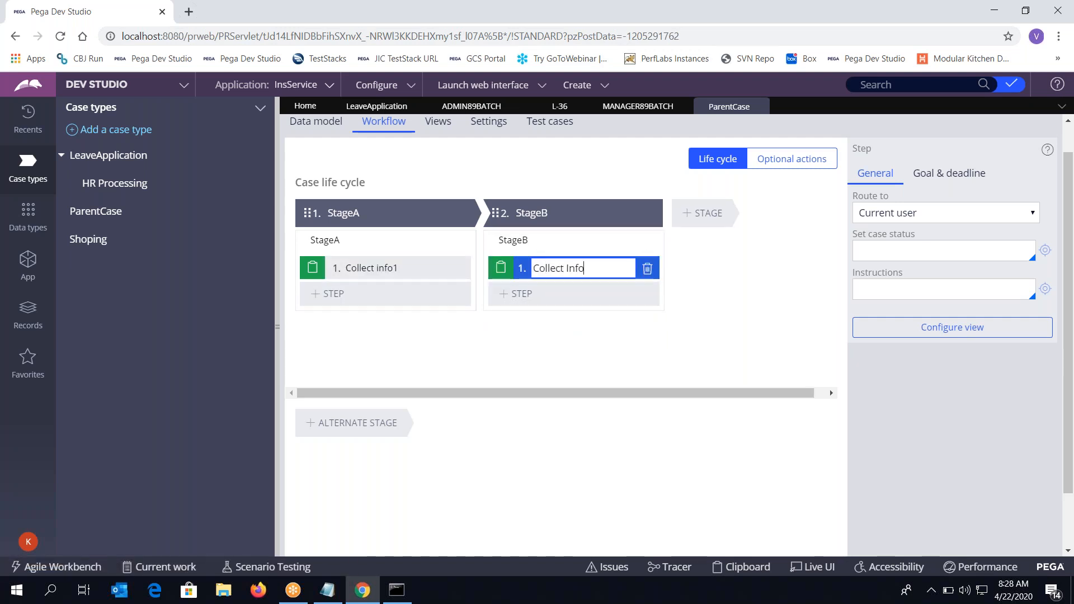
pyautogui.press('Return')
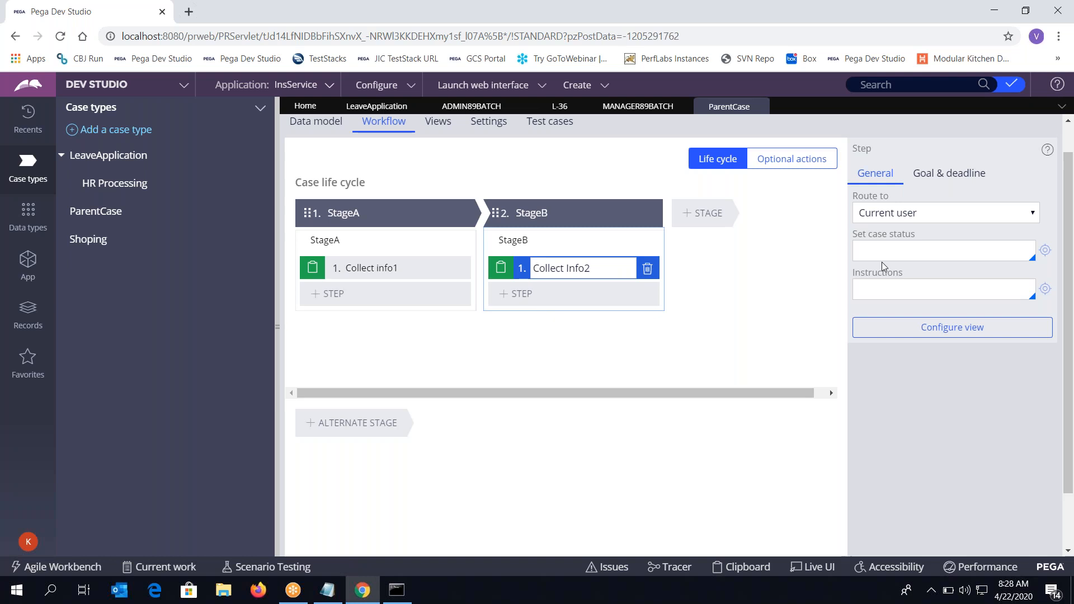
pyautogui.scroll(1, 882, 262)
pyautogui.click(990, 129)
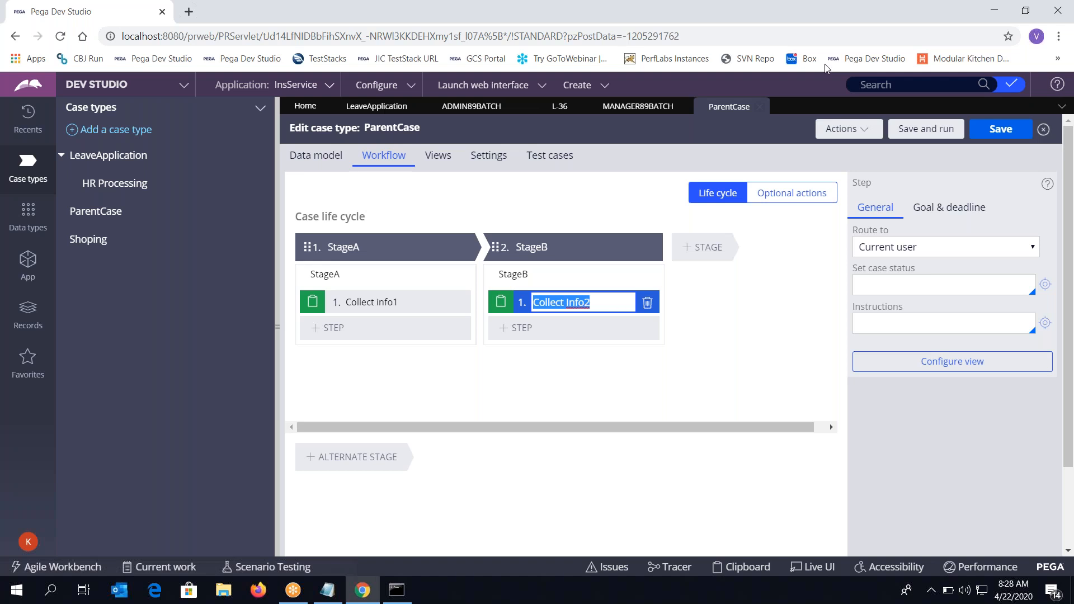
pyautogui.click(843, 21)
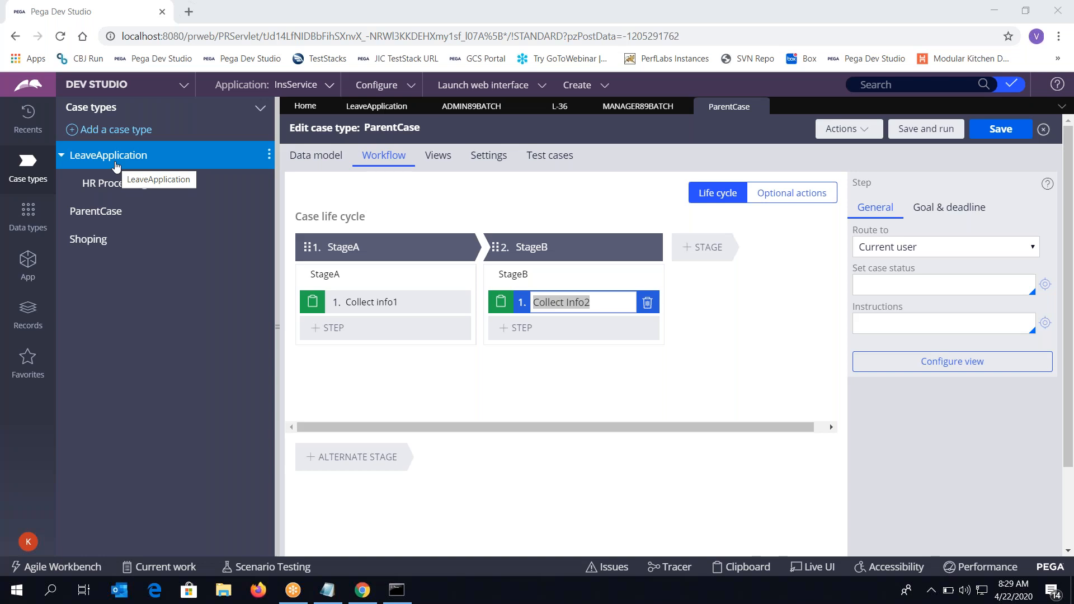
pyautogui.click(110, 162)
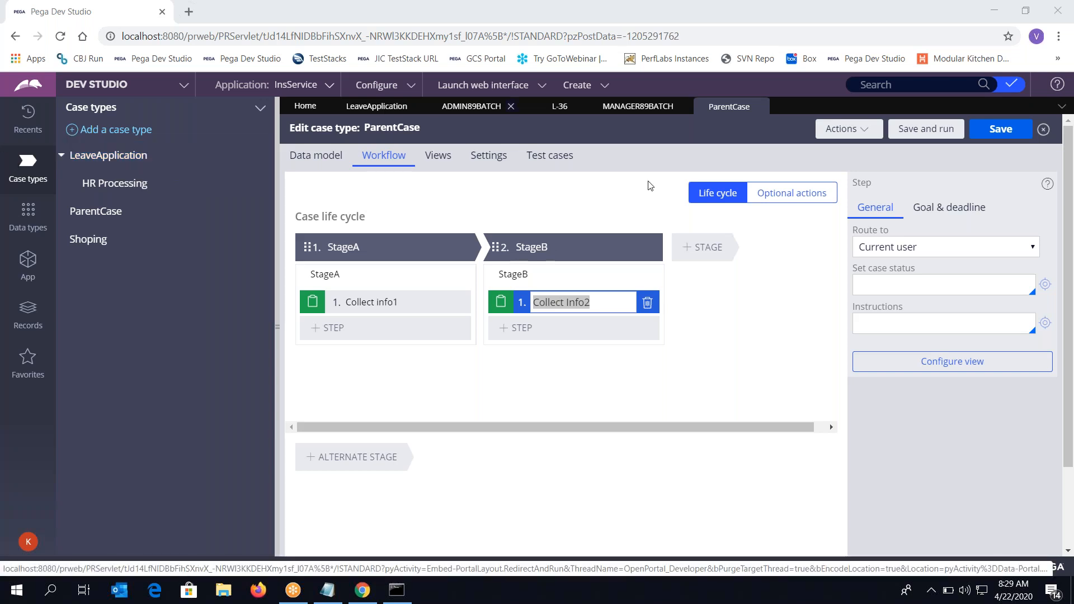
# In Notepad, type the heading 'Leave Application' and the first item 'Apply Leave'
pyautogui.click(327, 590)
pyautogui.write('Le')
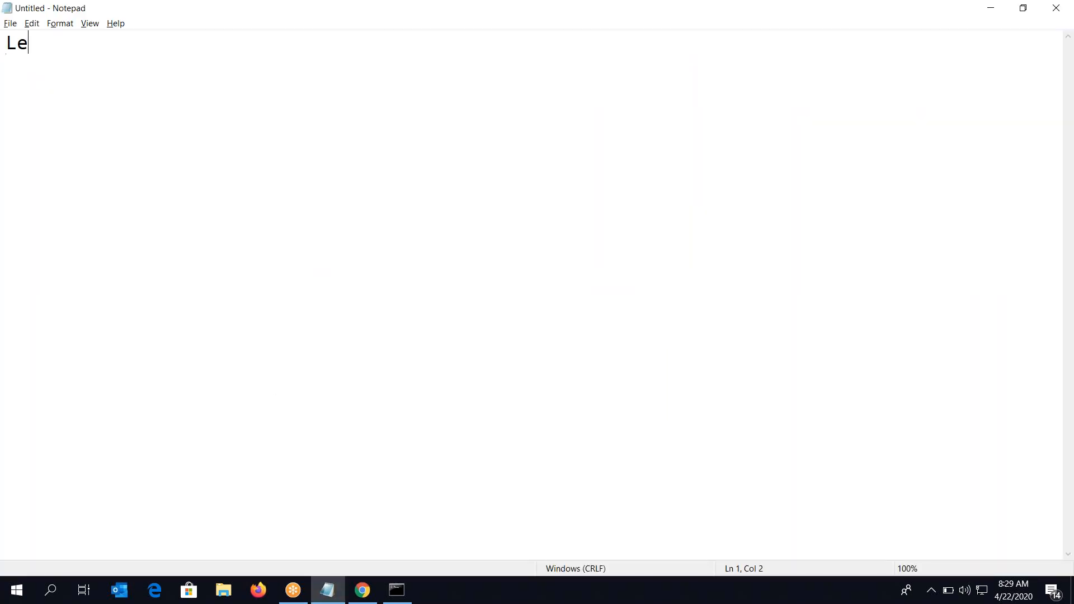
pyautogui.write('ave Application')
pyautogui.press('Return')
pyautogui.press('Return')
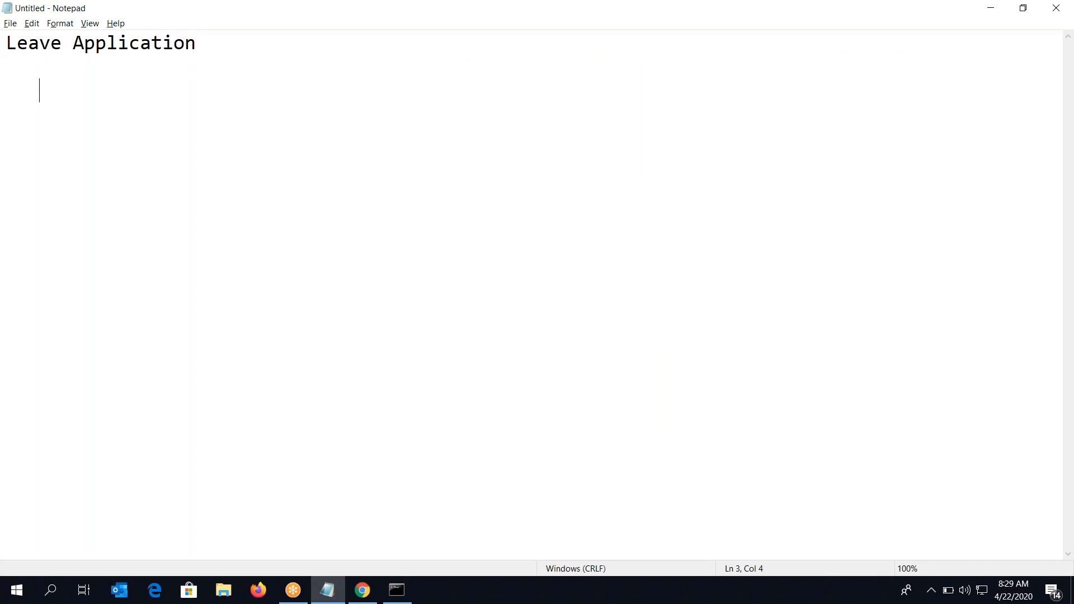
pyautogui.write('Apply A')
pyautogui.press('BackSpace')
pyautogui.write('Leave')
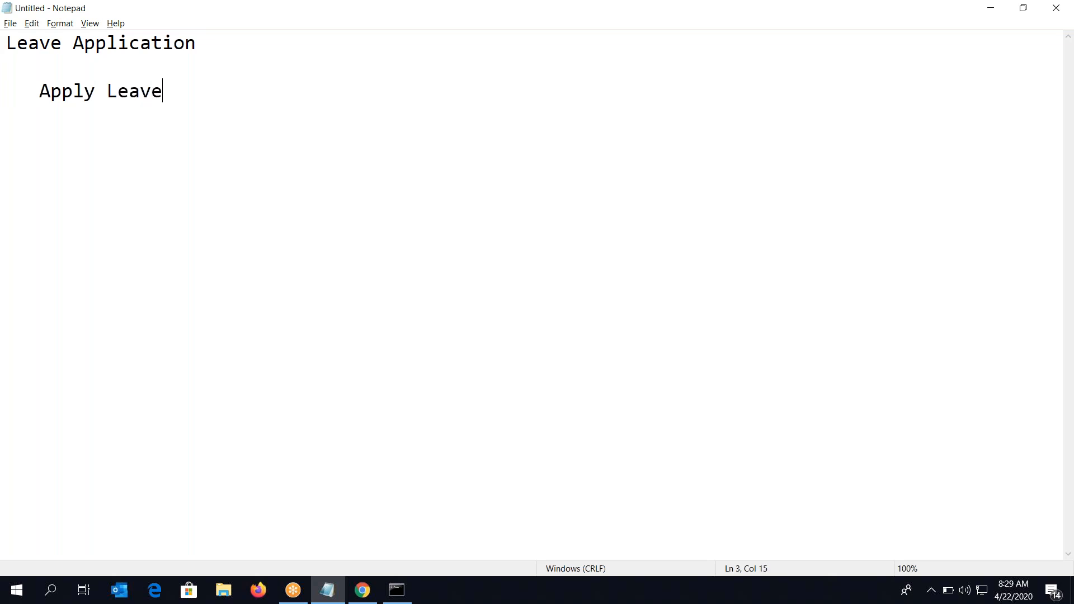
pyautogui.press('Return')
# Add the items ManagerApproval, HR Processing and Finance Processing, leaving the cursor after HR Processing
pyautogui.write('ManagerApproval')
pyautogui.press('Return')
pyautogui.write('H')
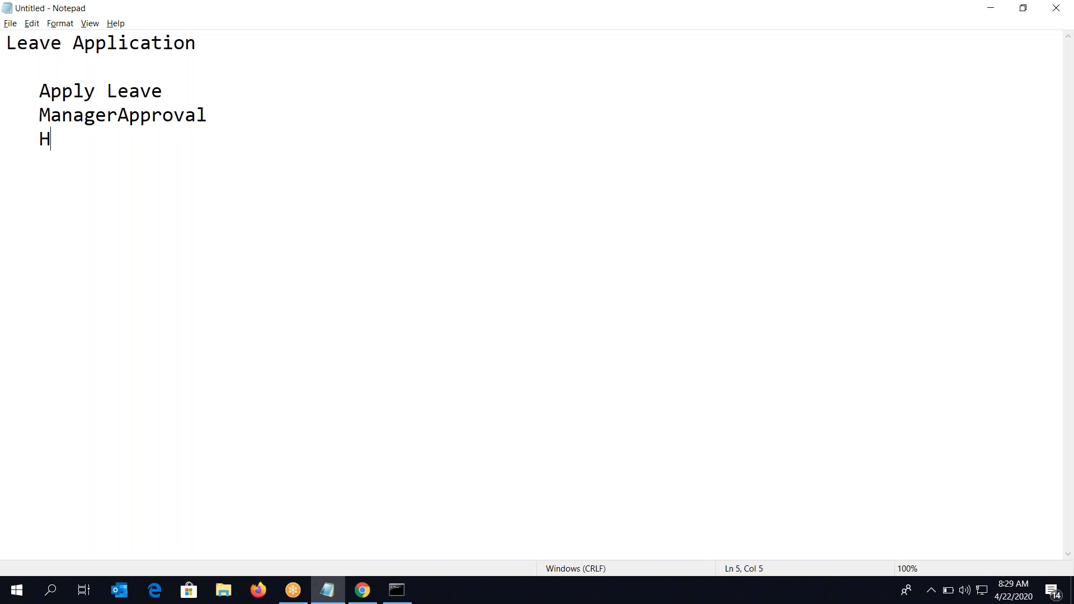
pyautogui.write('R Processing')
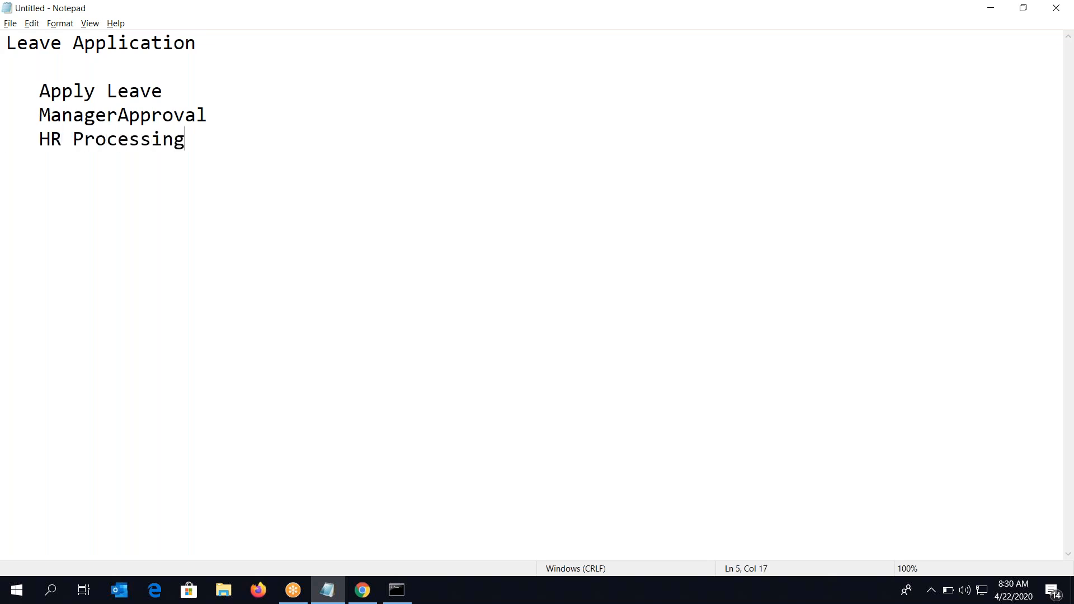
pyautogui.press('Return')
pyautogui.write('Finance Processing')
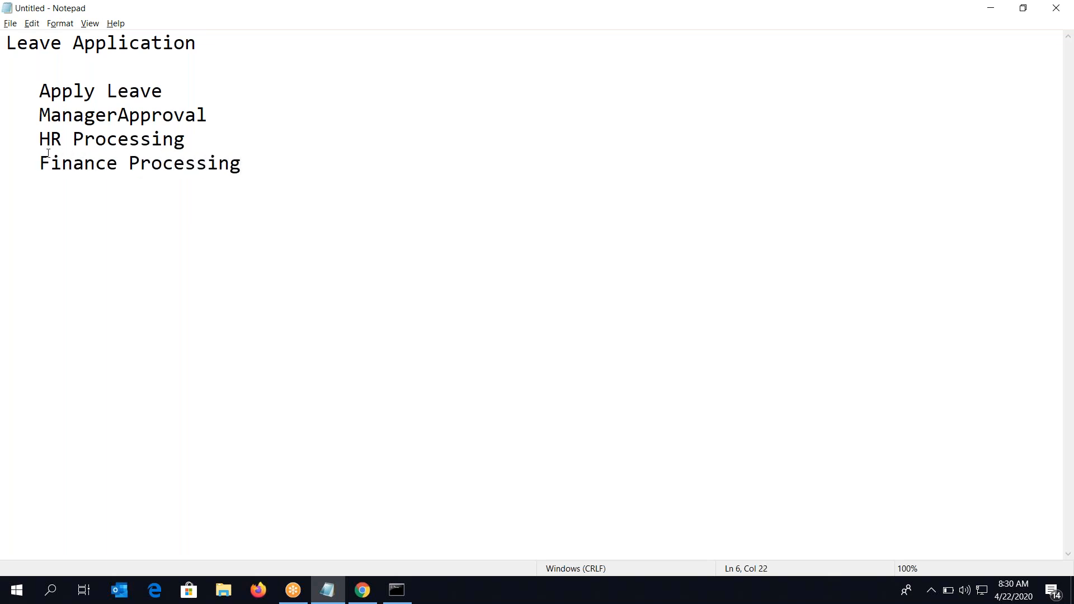
pyautogui.moveTo(39, 91); pyautogui.dragTo(249, 175)
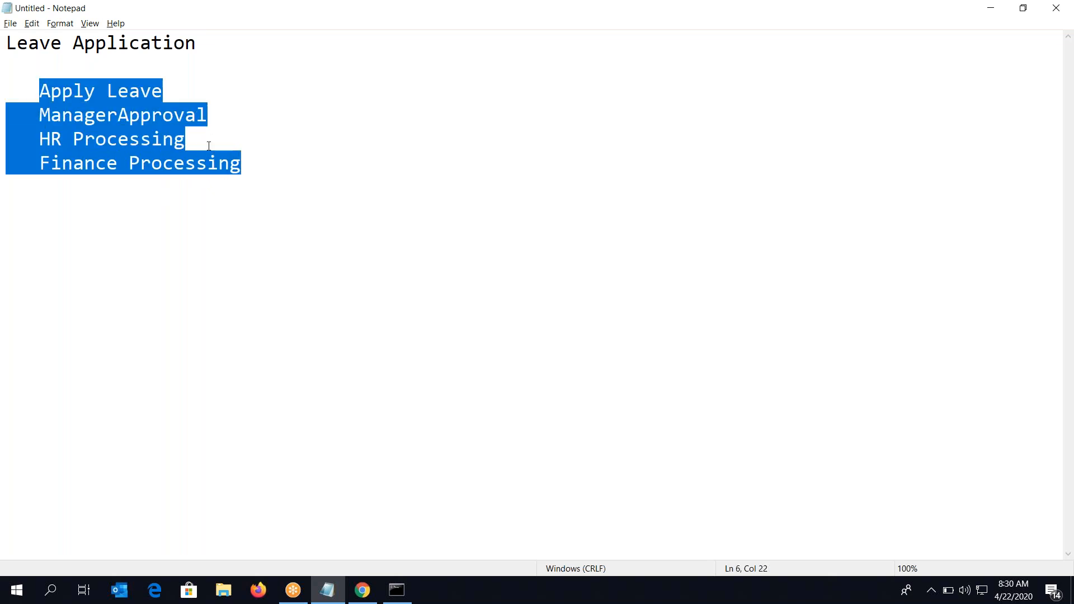
pyautogui.click(201, 137)
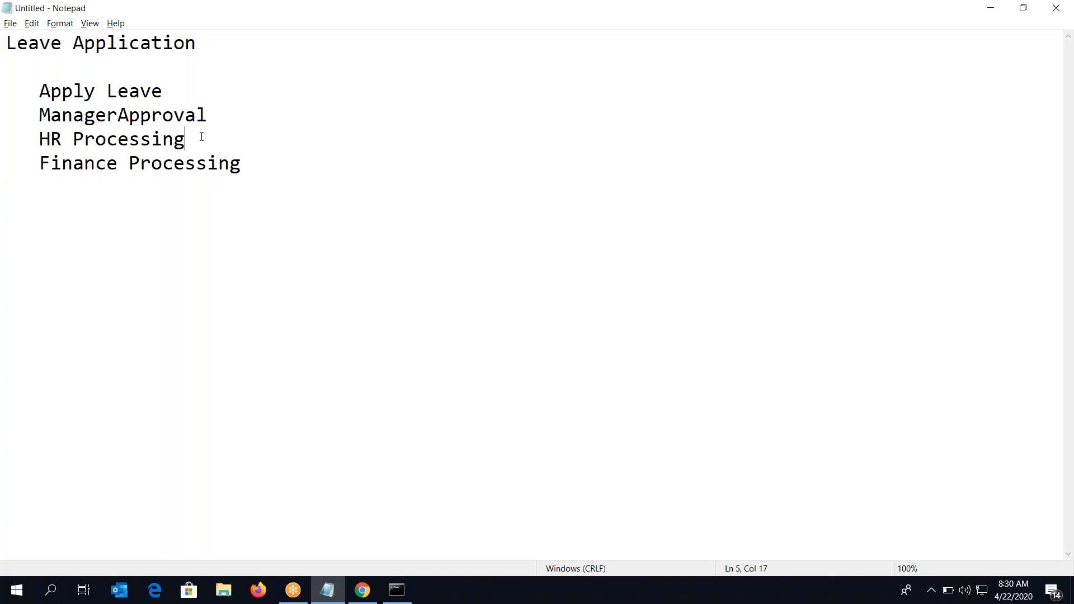
# Append '-' to HR Processing and start an indented sub-line with 'Audit ,'
pyautogui.write('-')
pyautogui.press('Return')
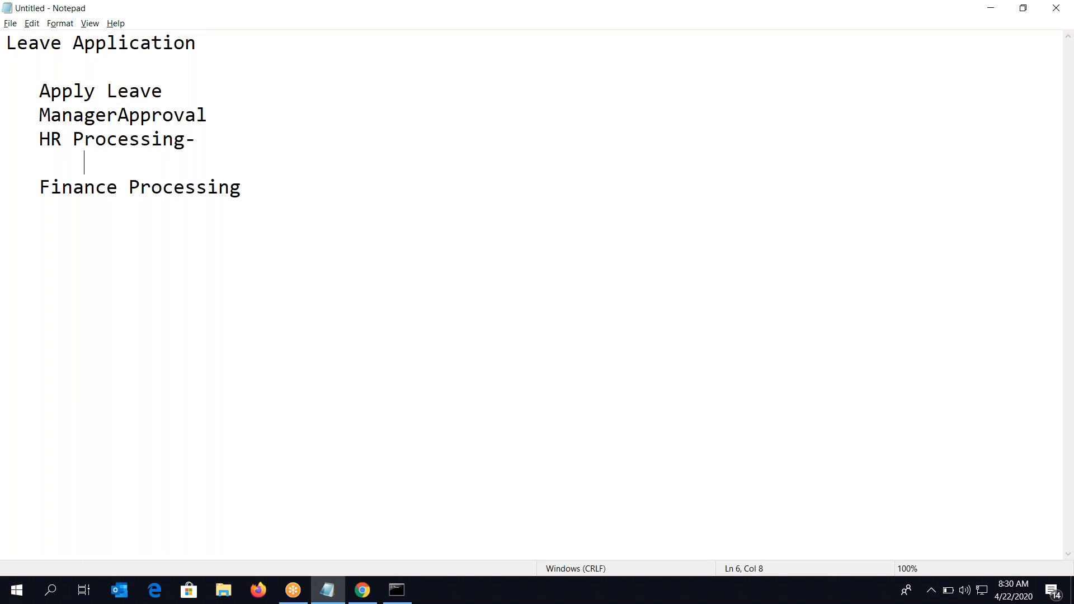
pyautogui.write('Approv')
pyautogui.press('BackSpace')
pyautogui.press('BackSpace')
pyautogui.press('BackSpace')
pyautogui.press('BackSpace')
pyautogui.press('BackSpace')
pyautogui.press('BackSpace')
pyautogui.write('Audit ,')
pyautogui.click(127, 168)
pyautogui.click(183, 170)
# Complete the sub-line as 'Audit , Approval , nof Leaves calc'
pyautogui.write('Approval ,')
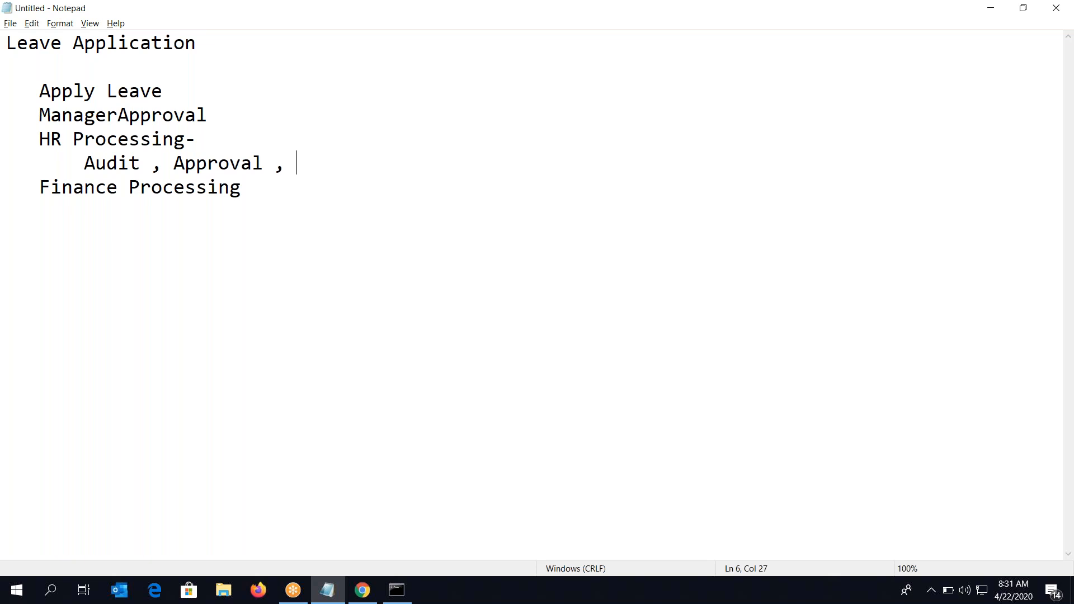
pyautogui.write('Leave')
pyautogui.press('BackSpace')
pyautogui.press('BackSpace')
pyautogui.press('BackSpace')
pyautogui.press('BackSpace')
pyautogui.press('BackSpace')
pyautogui.press('BackSpace')
pyautogui.write('nog')
pyautogui.press('BackSpace')
pyautogui.write('f Leaves')
pyautogui.press('BackSpace')
pyautogui.write('s calc')
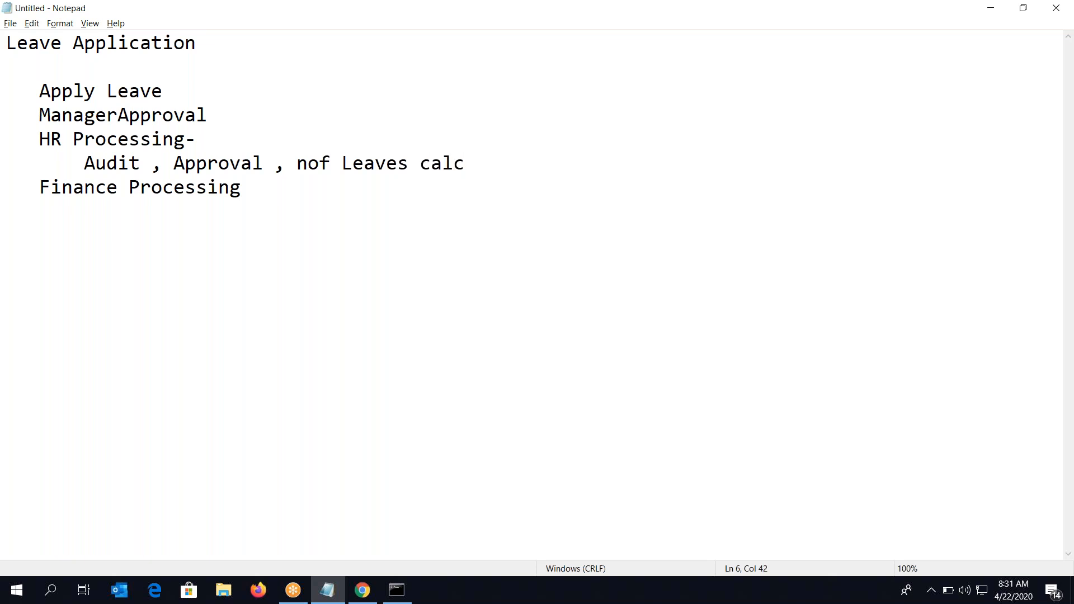
pyautogui.click(83, 165)
# Highlight the Audit sub-line and the HR Processing, Application words while explaining the outline
pyautogui.moveTo(83, 165); pyautogui.dragTo(470, 161)
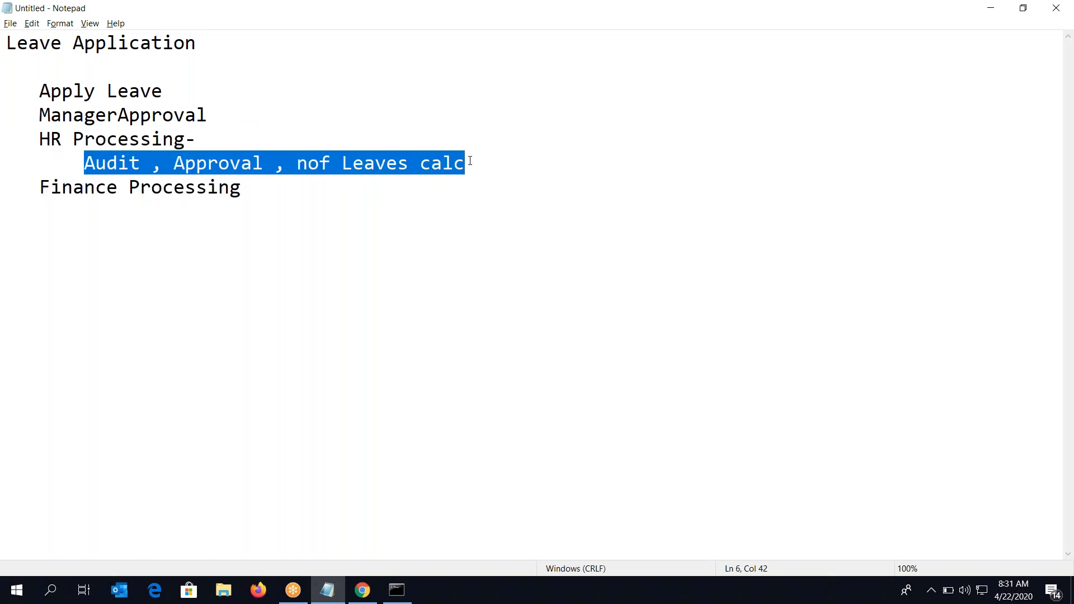
pyautogui.doubleClick(69, 142)
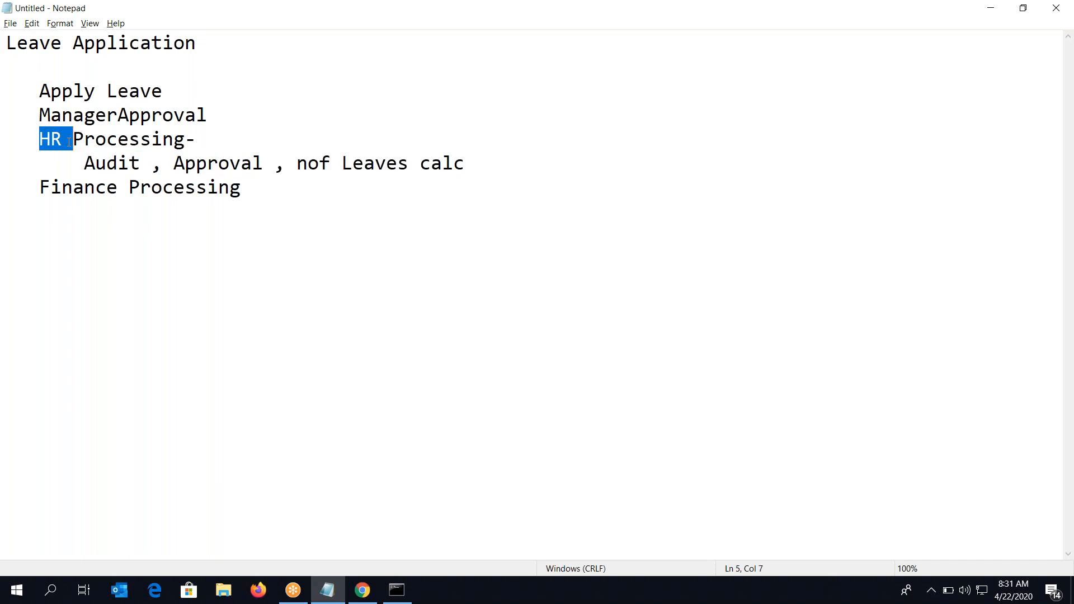
pyautogui.doubleClick(134, 141)
pyautogui.click(114, 141)
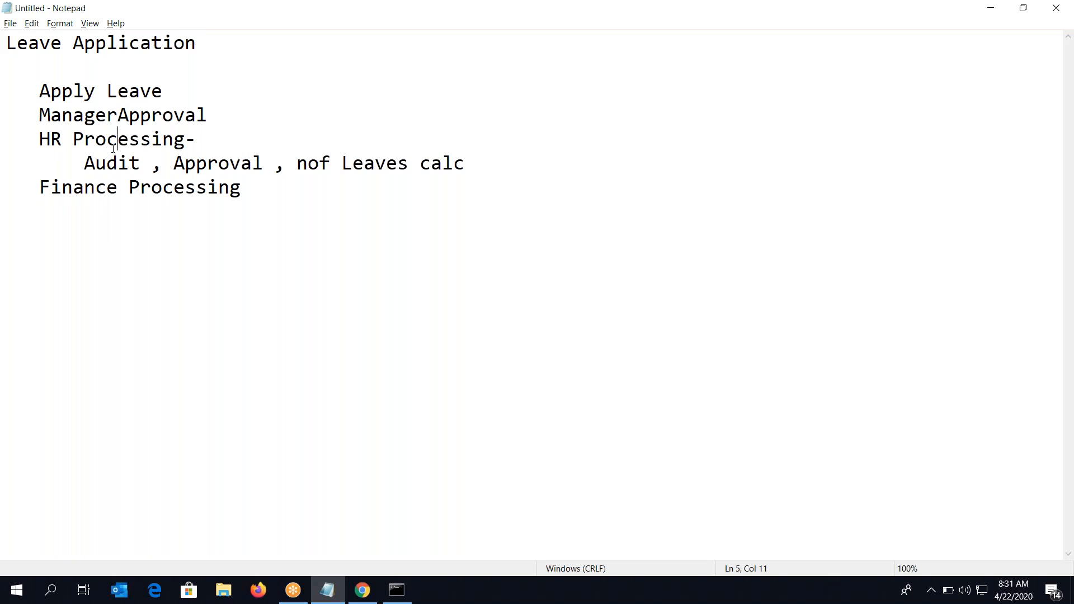
pyautogui.doubleClick(53, 140)
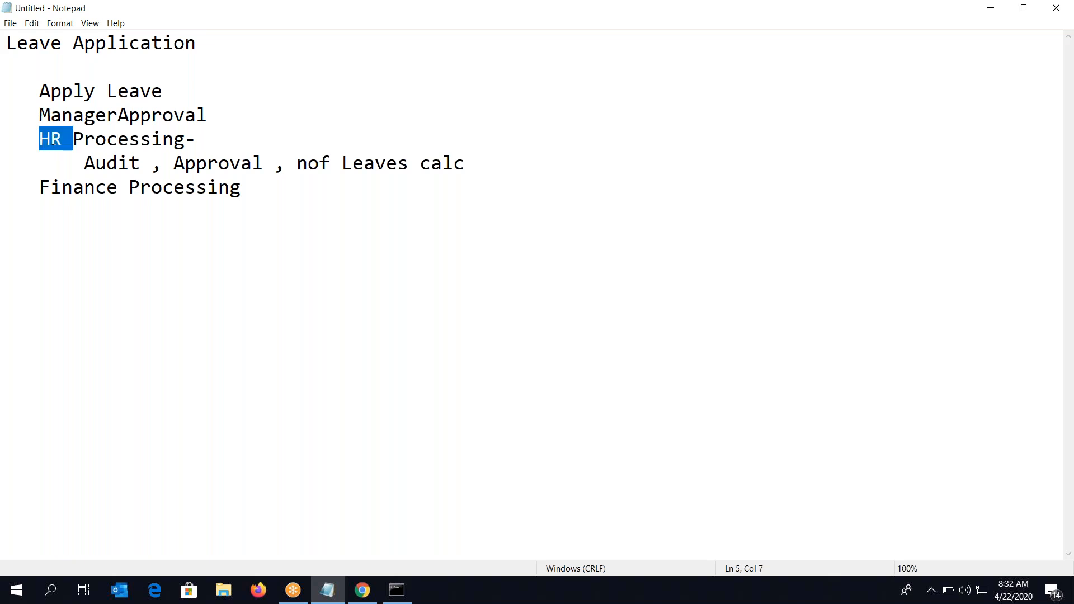
pyautogui.doubleClick(89, 135)
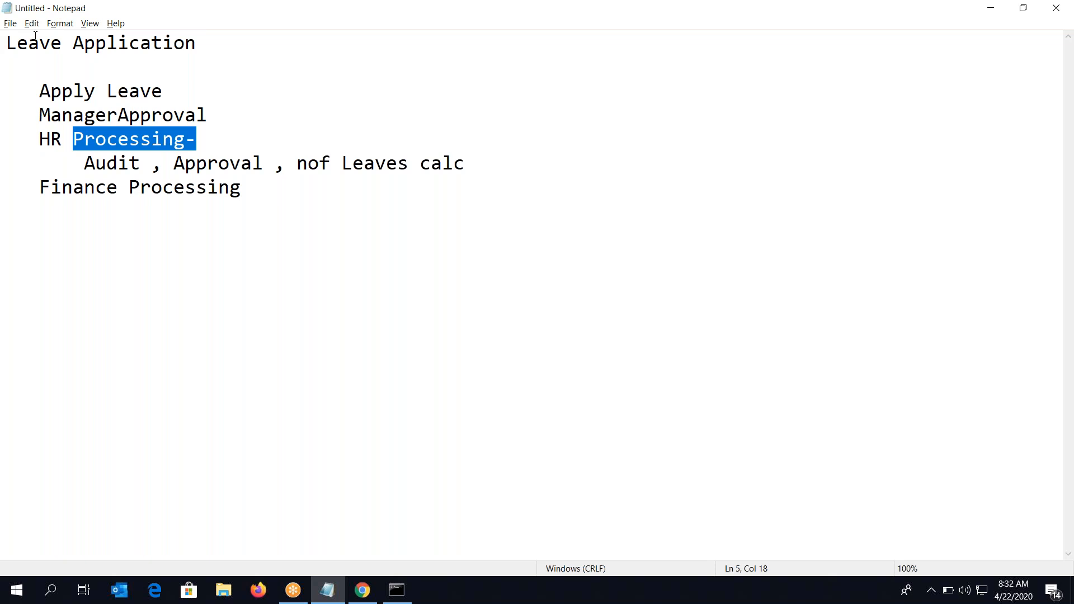
pyautogui.doubleClick(111, 161)
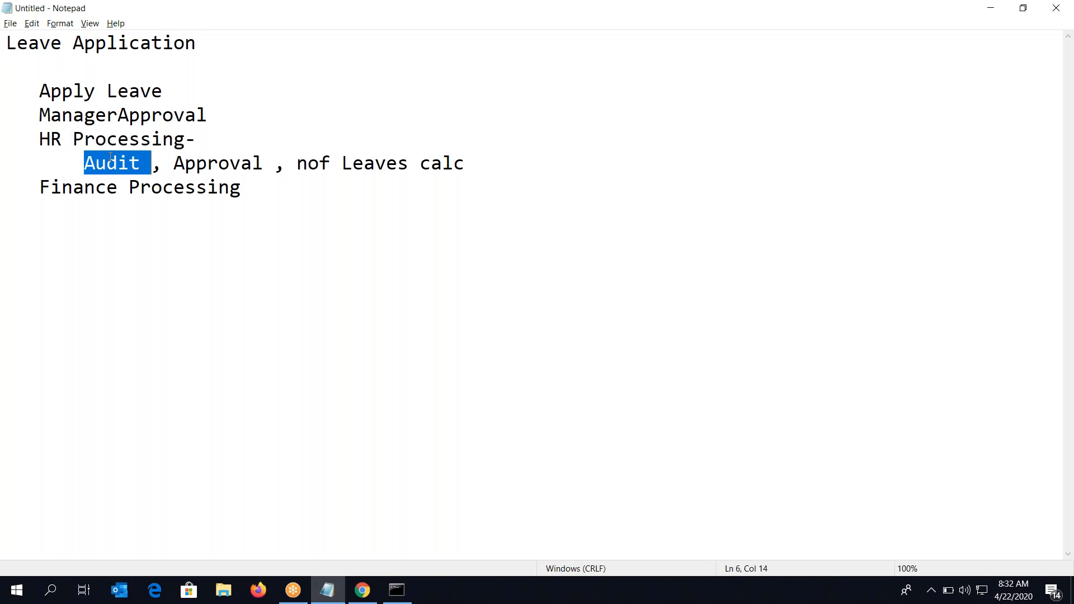
pyautogui.moveTo(95, 140); pyautogui.dragTo(73, 43)
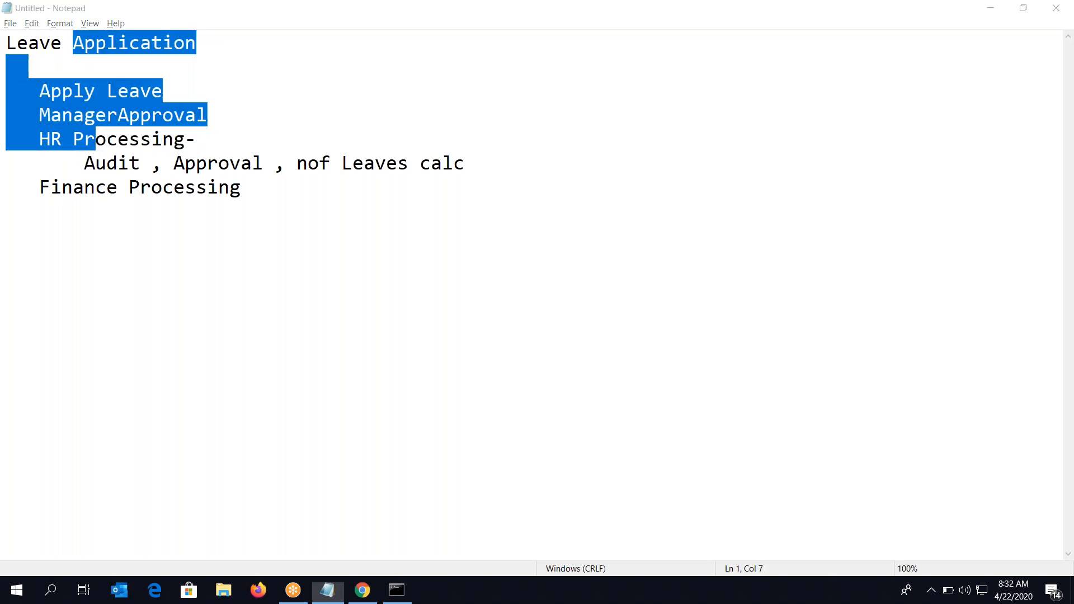
pyautogui.doubleClick(111, 49)
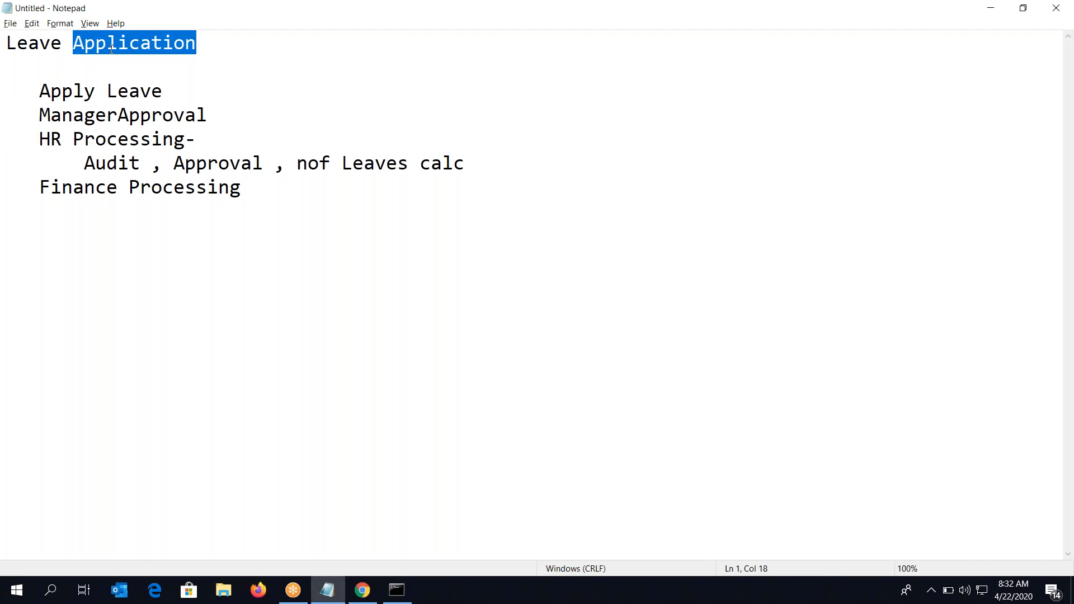
pyautogui.doubleClick(112, 139)
pyautogui.click(111, 138)
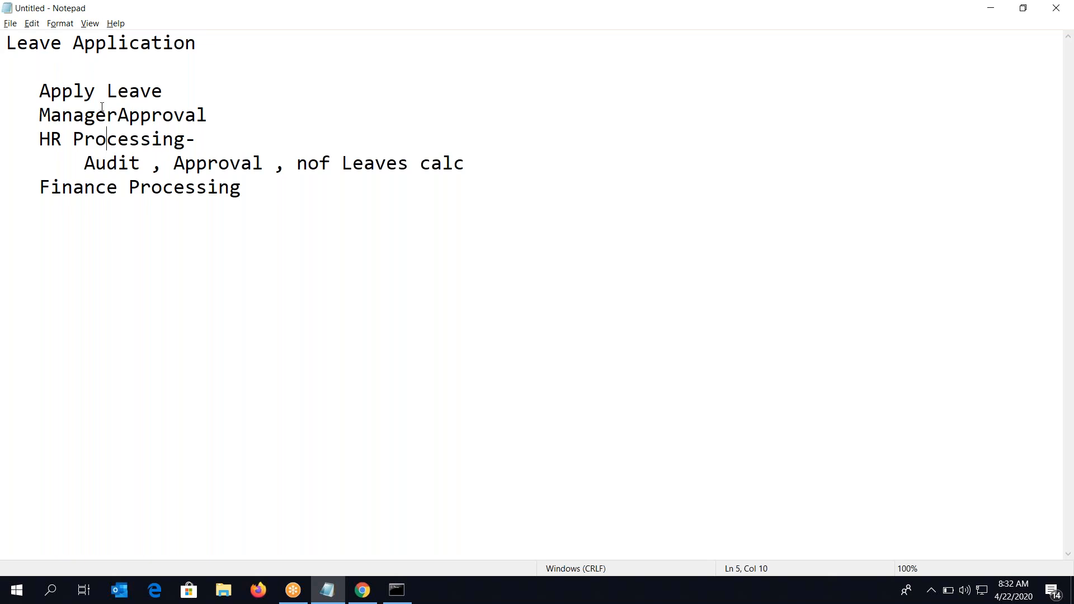
pyautogui.doubleClick(88, 148)
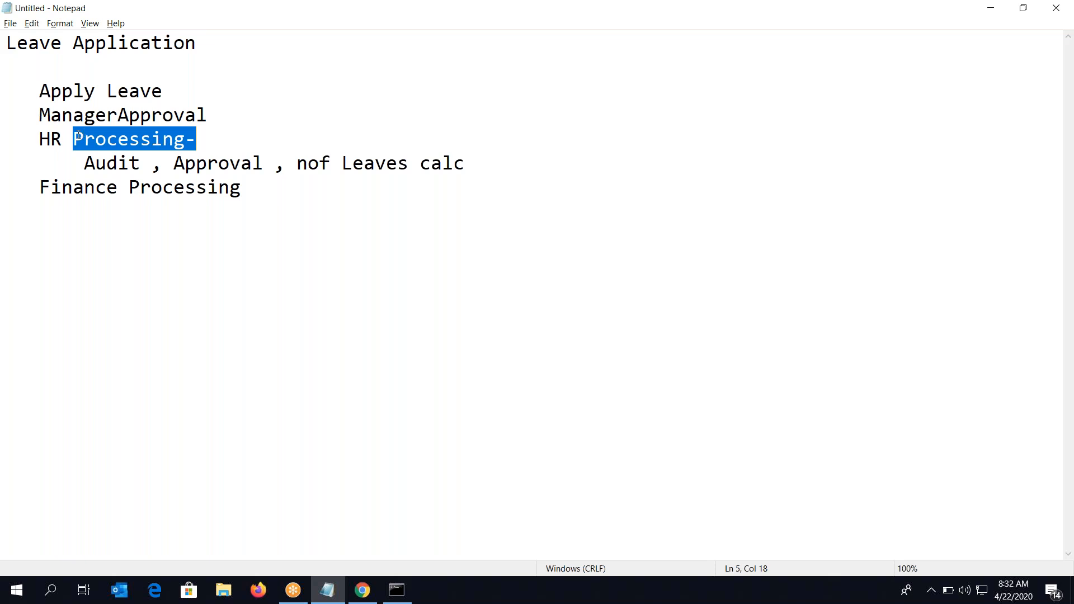
pyautogui.doubleClick(52, 143)
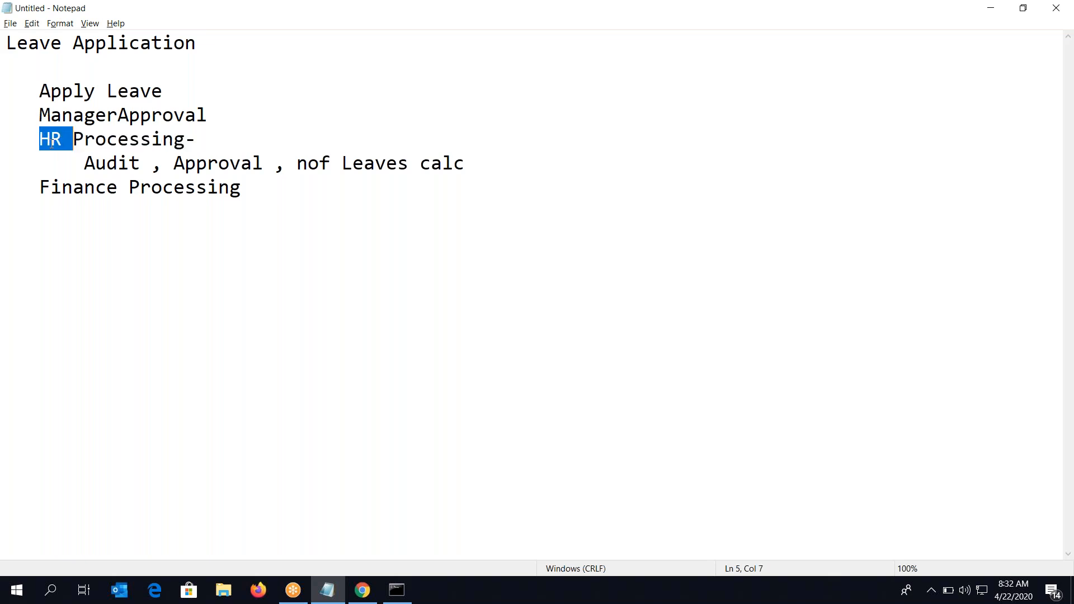
pyautogui.click(85, 143)
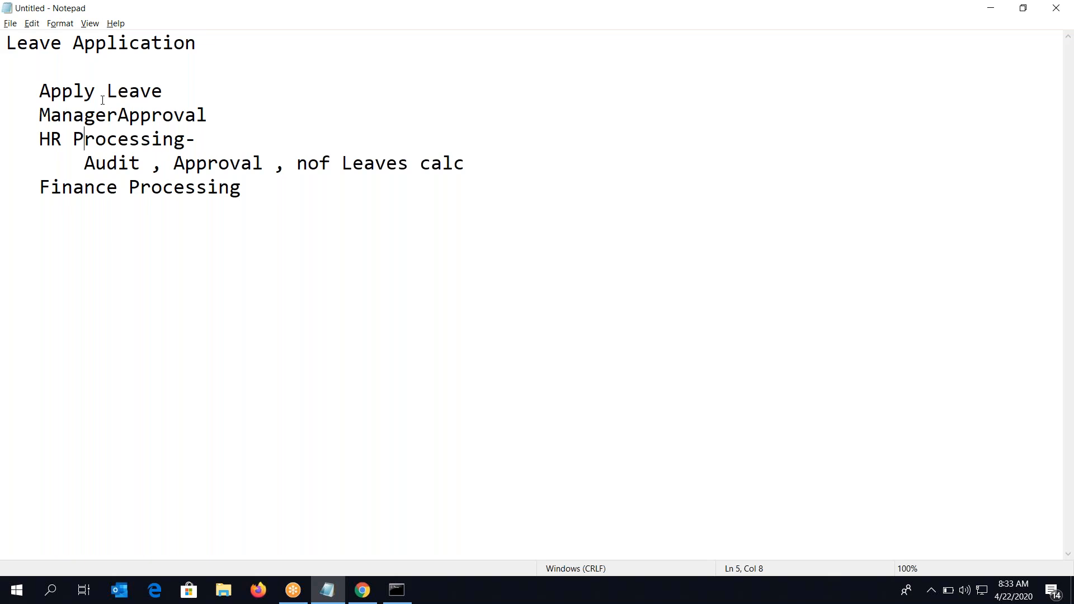
# Back in Dev Studio, choose 'Add a child case type' from ParentCase's options menu
pyautogui.hotkey('alt', 'Tab')
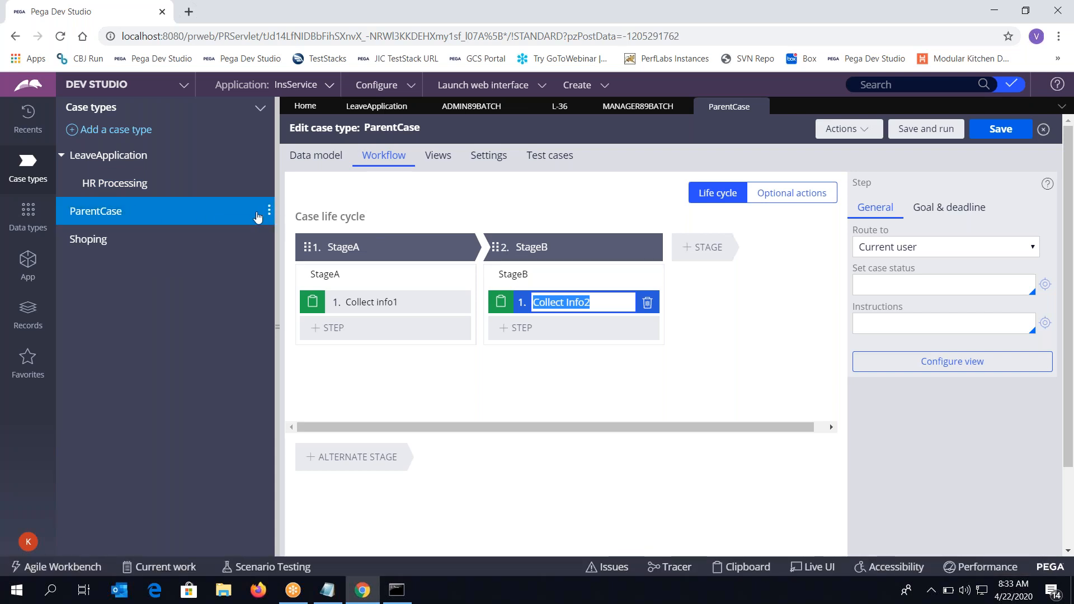
pyautogui.click(269, 213)
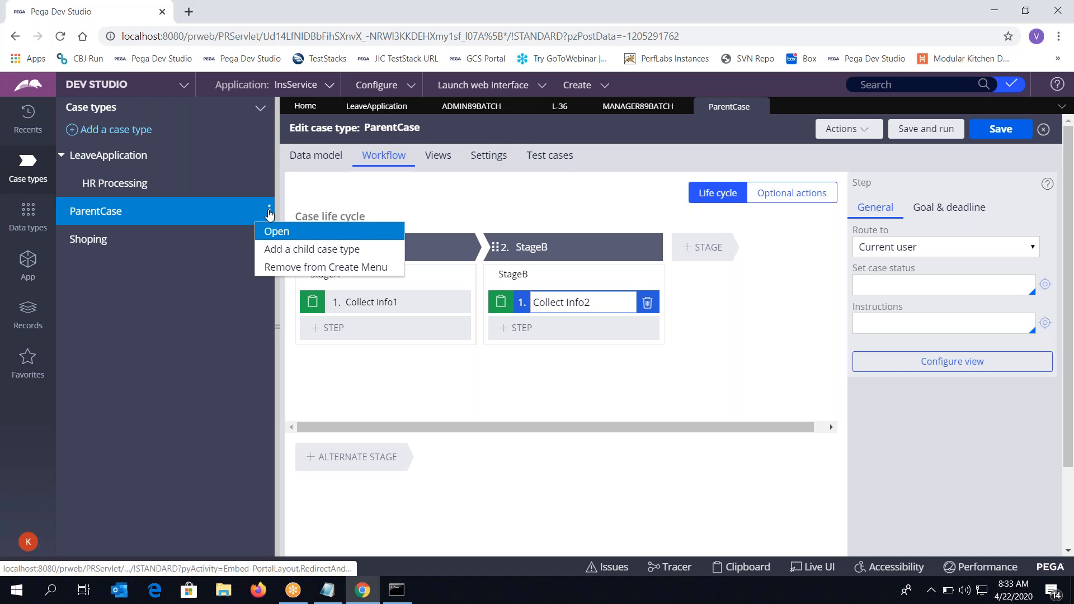
pyautogui.click(281, 250)
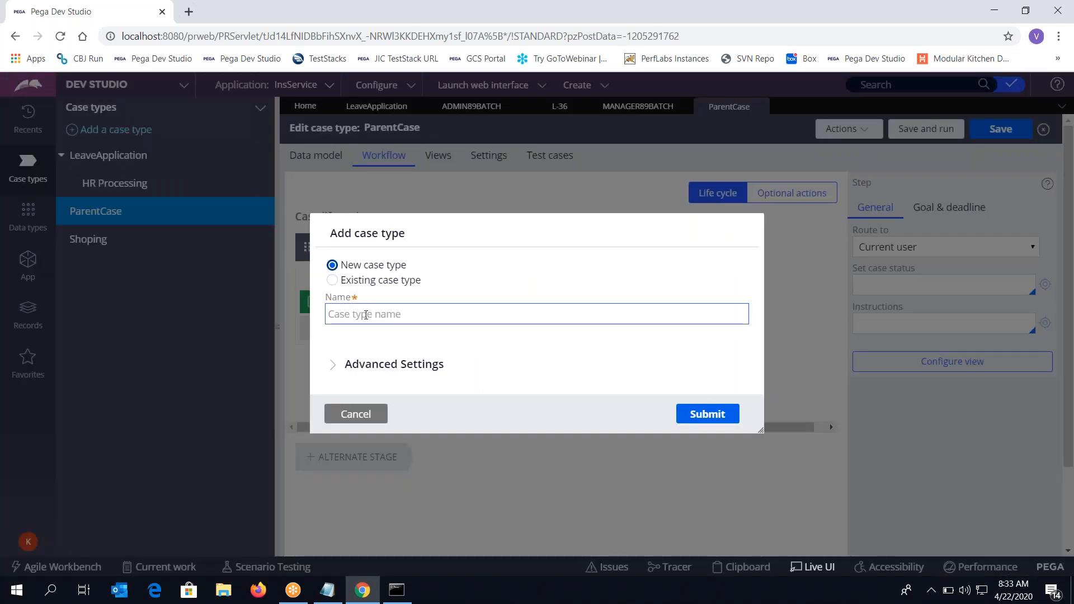
# Name the new child case type ChildCase and submit it
pyautogui.click(365, 315)
pyautogui.write('Ch')
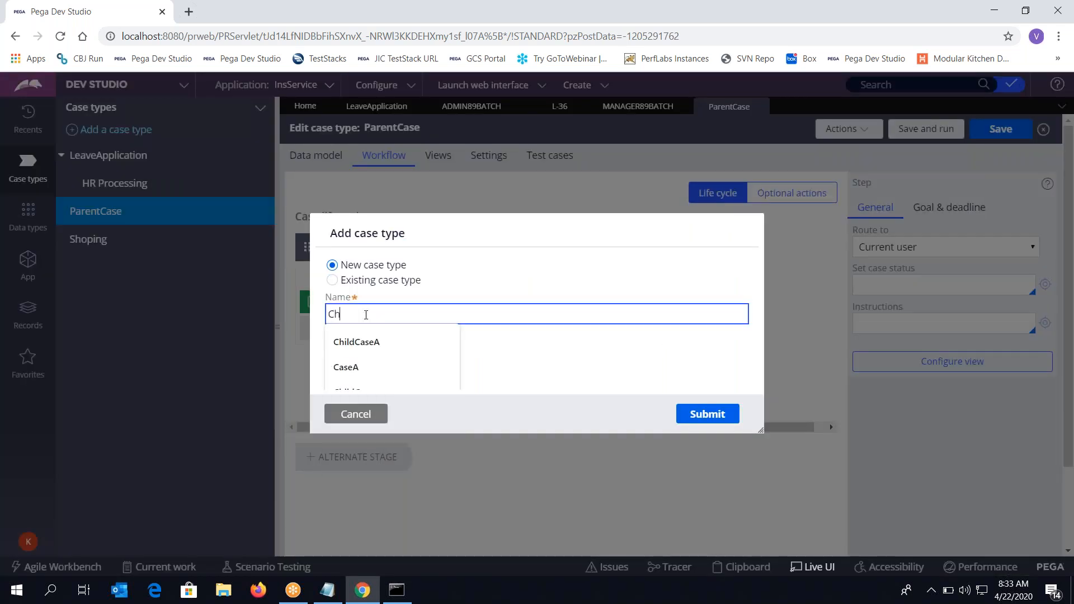
pyautogui.write('ildCase')
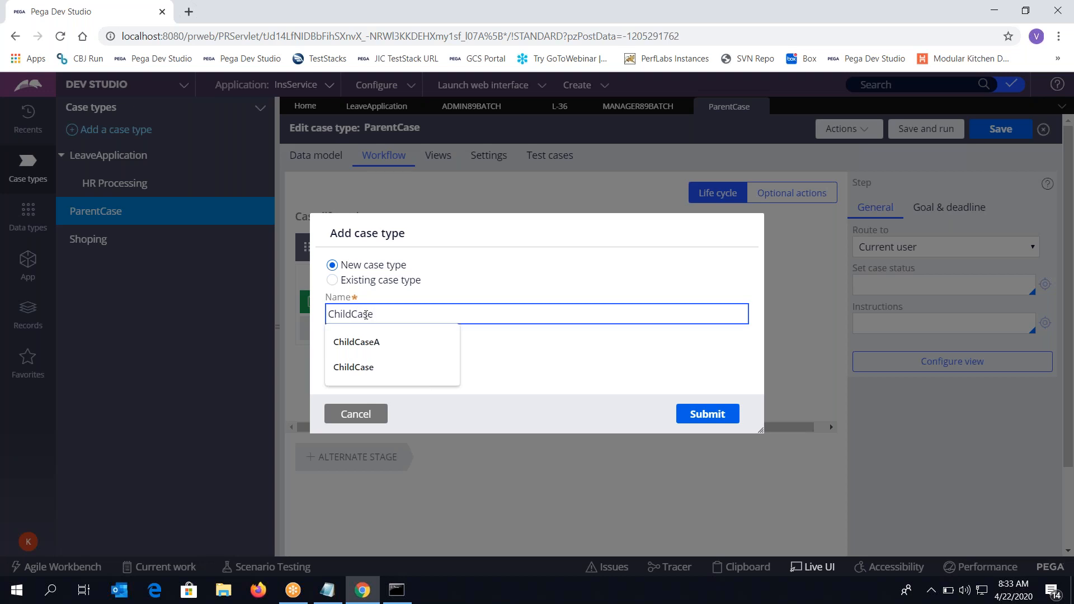
pyautogui.press('Tab')
pyautogui.click(706, 417)
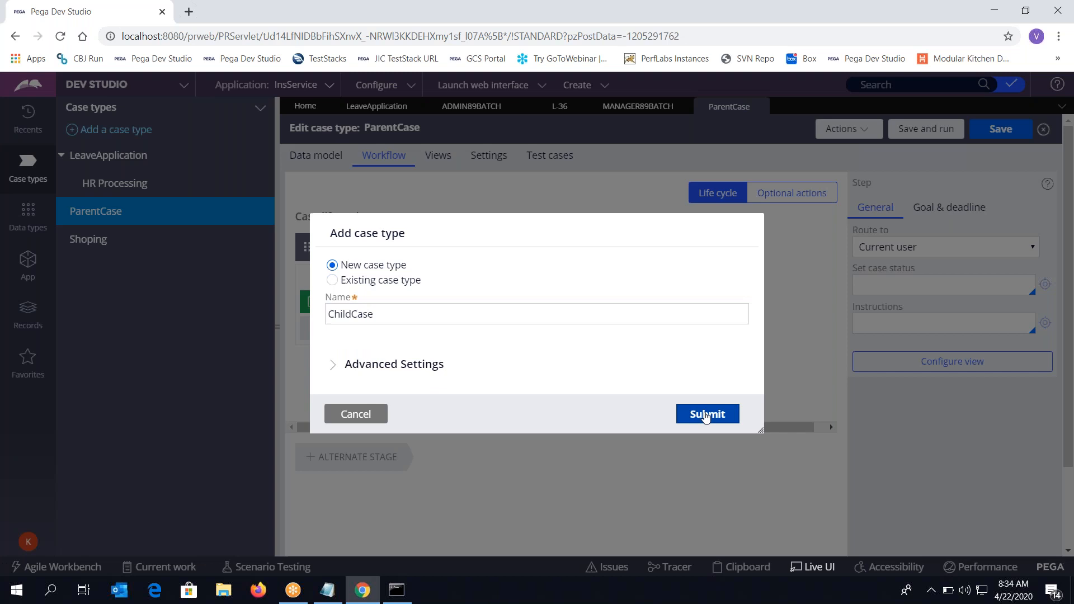
pyautogui.click(706, 417)
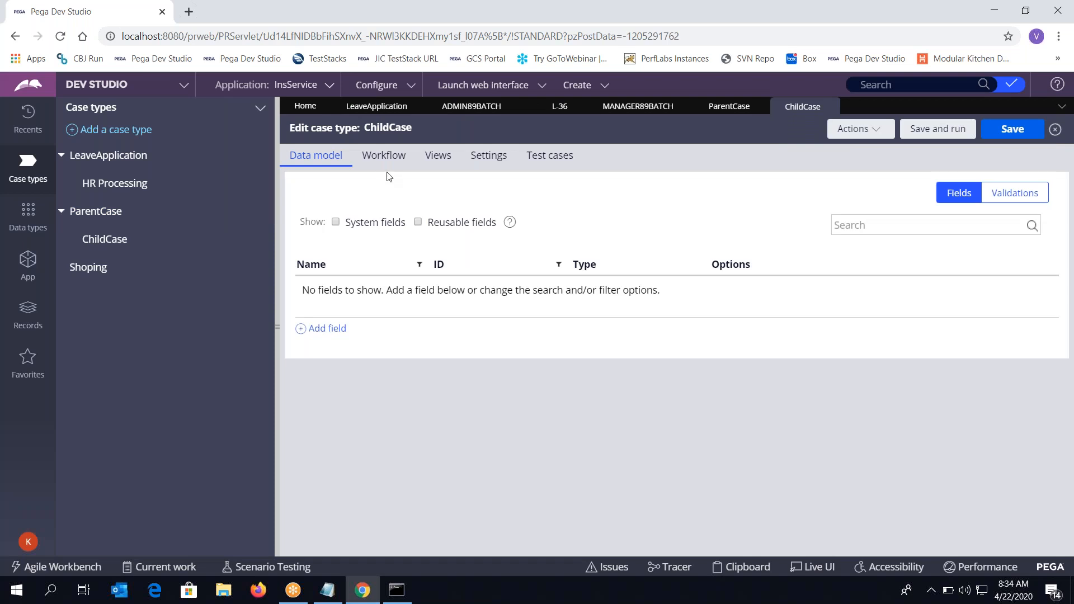
# Add a life cycle to ChildCase's workflow with first stage CSatgeA
pyautogui.click(384, 162)
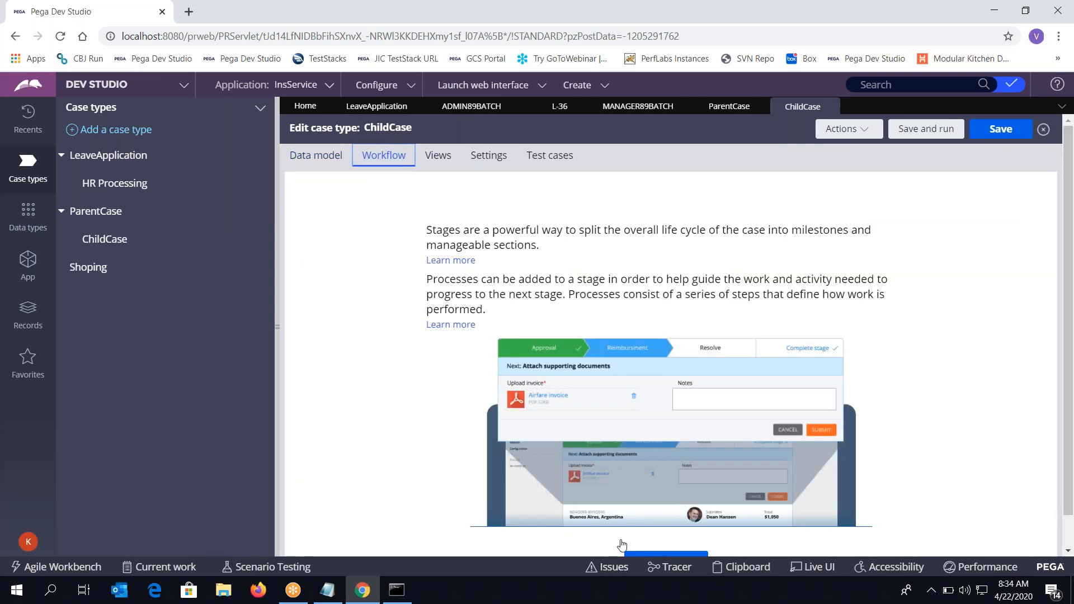
pyautogui.scroll(-1, 626, 542)
pyautogui.click(662, 531)
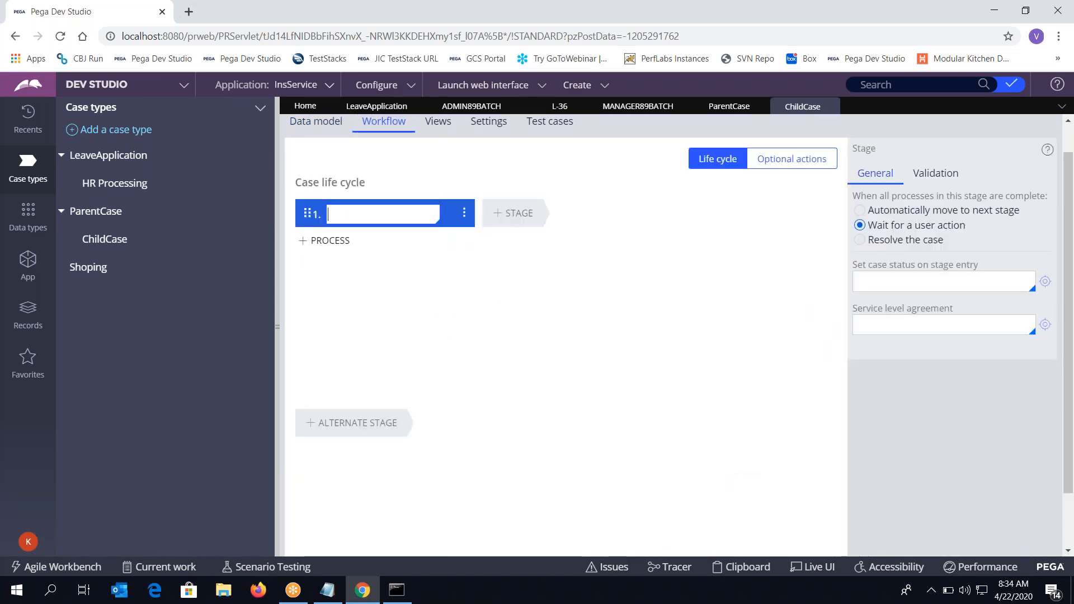
pyautogui.write('CSatge')
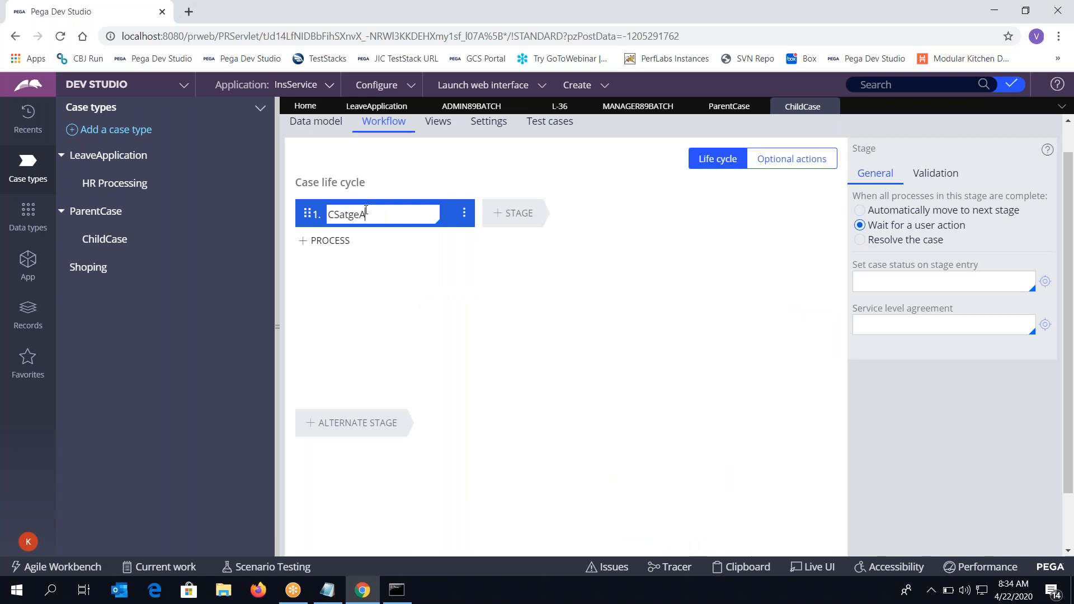
pyautogui.write('A')
pyautogui.hotkey('ctrl', 'a')
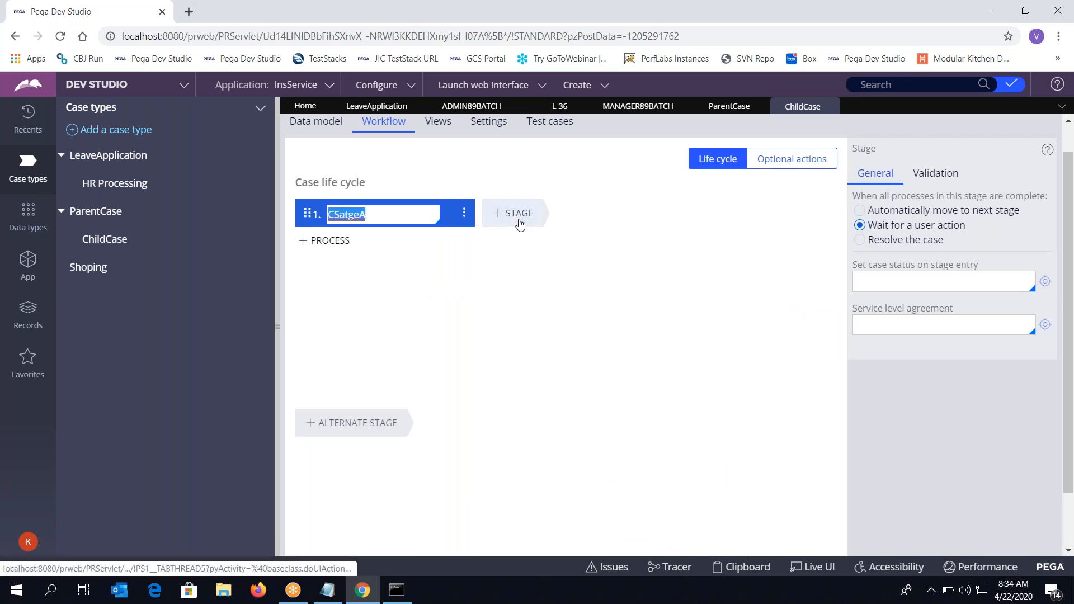
# Add a second stage named CStageB, then begin adding a step to CSatgeA
pyautogui.click(520, 225)
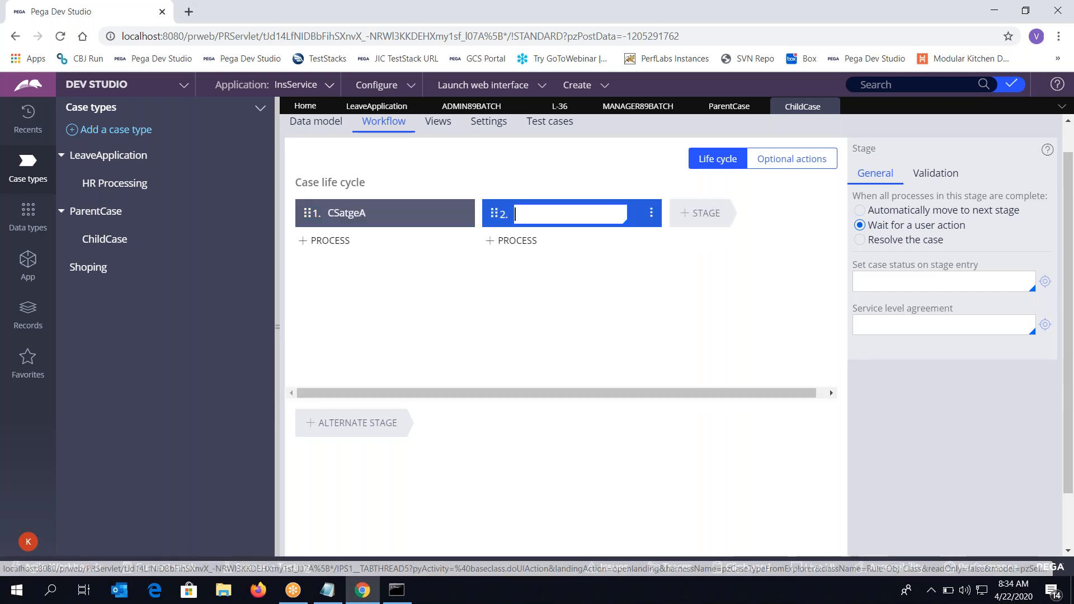
pyautogui.write('CStageB')
pyautogui.moveTo(332, 247)
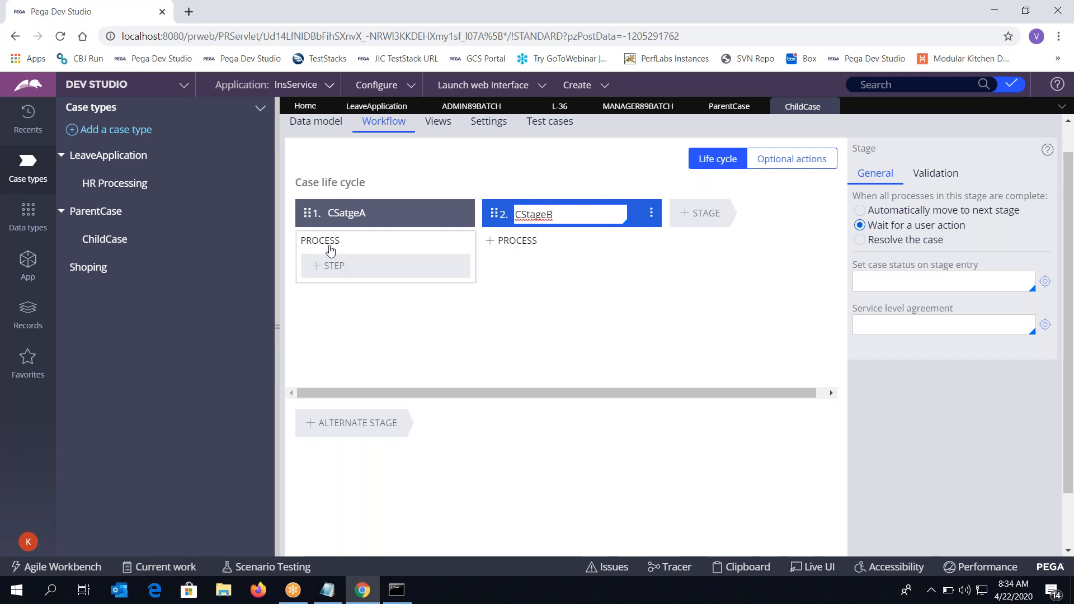
pyautogui.click(334, 267)
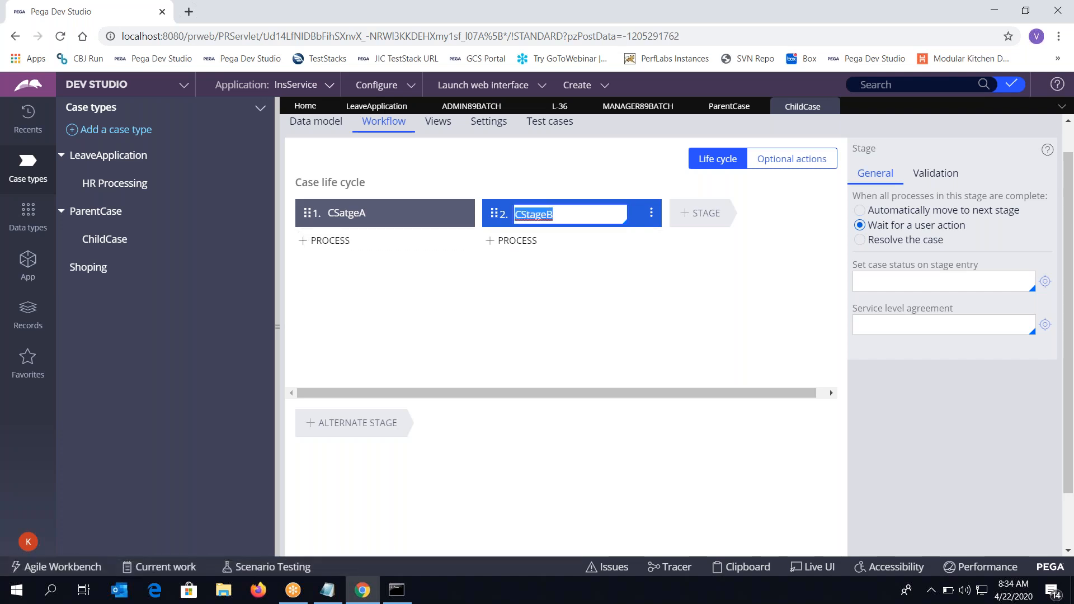
pyautogui.moveTo(331, 240)
pyautogui.click(338, 267)
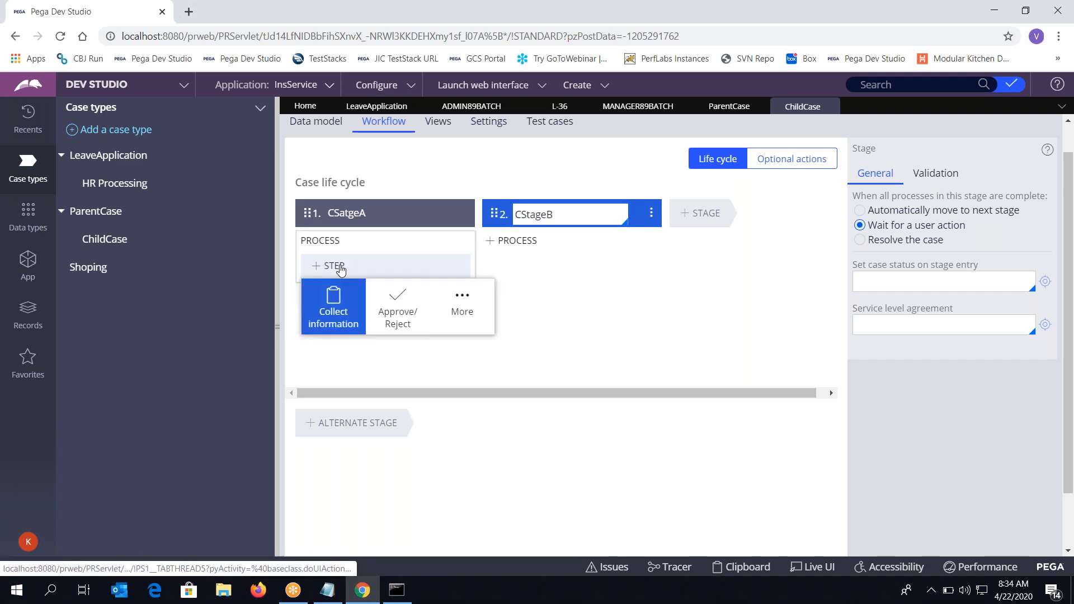
# Add Collect Information steps CCollectInfoa1 to CSatgeA and CCollect info2 to CStageB, then save ChildCase
pyautogui.click(361, 321)
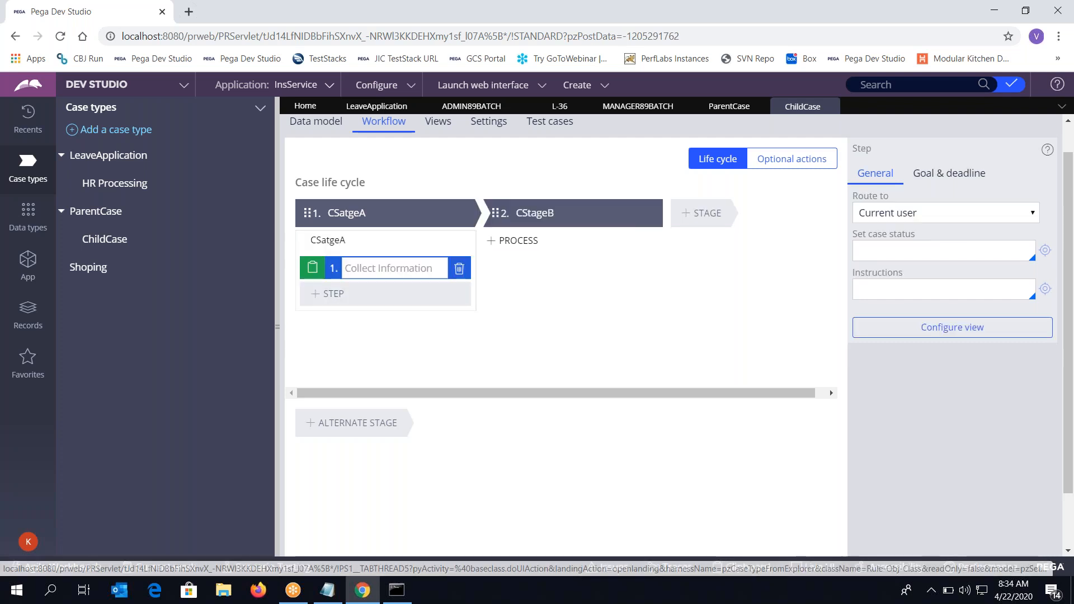
pyautogui.write('CCollectInfoa')
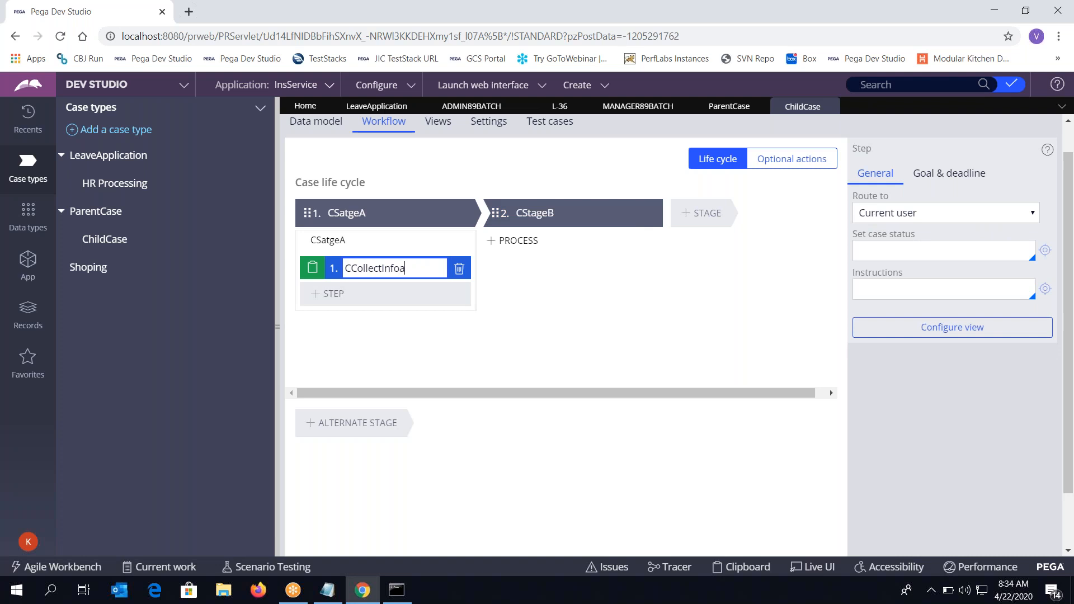
pyautogui.press('BackSpace')
pyautogui.write('1')
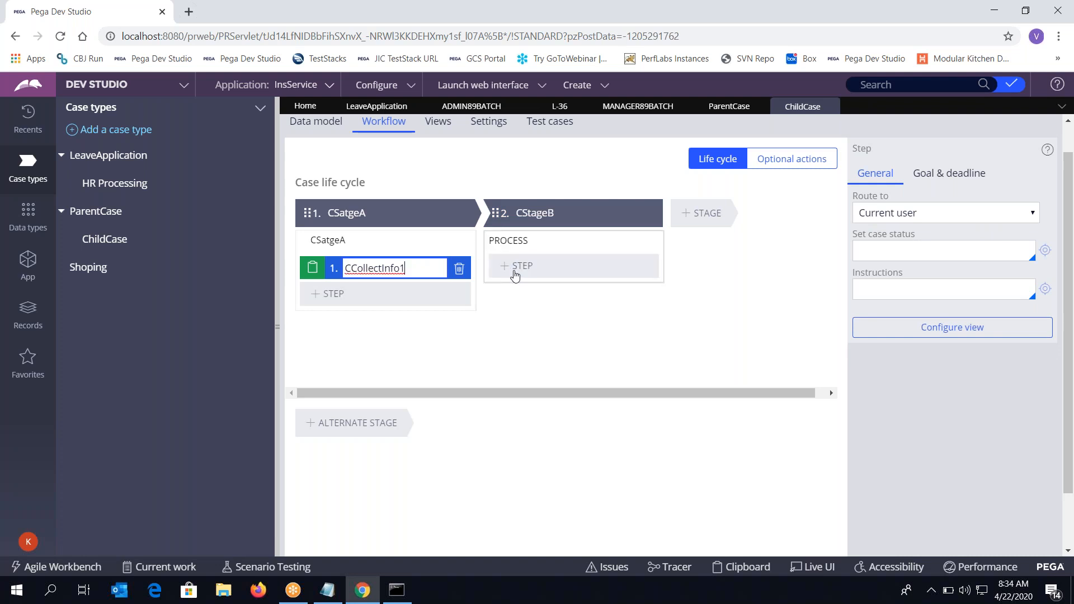
pyautogui.click(515, 267)
pyautogui.click(520, 308)
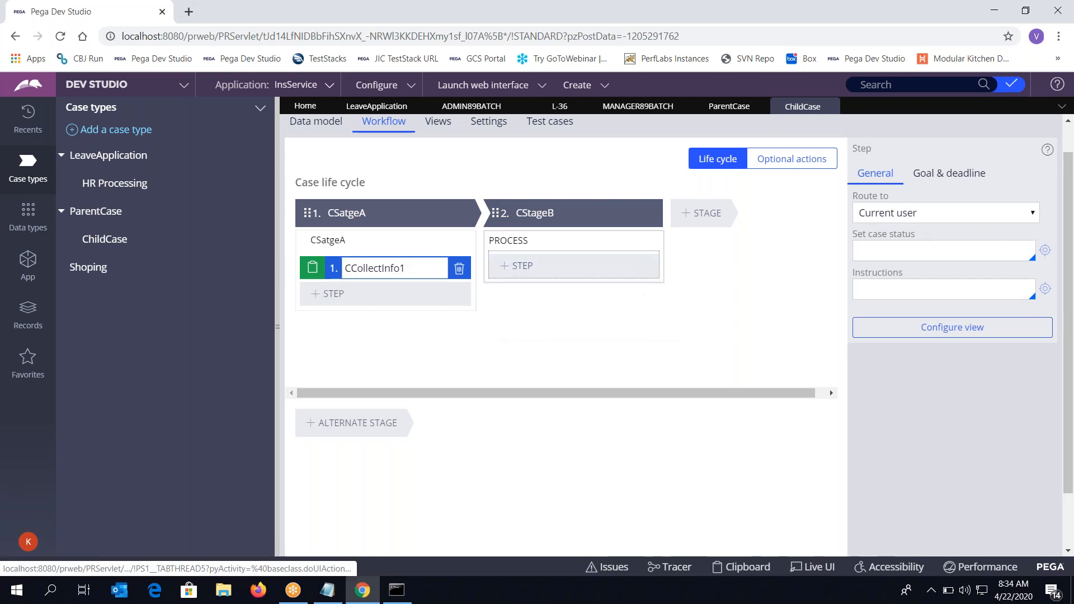
pyautogui.write('CC')
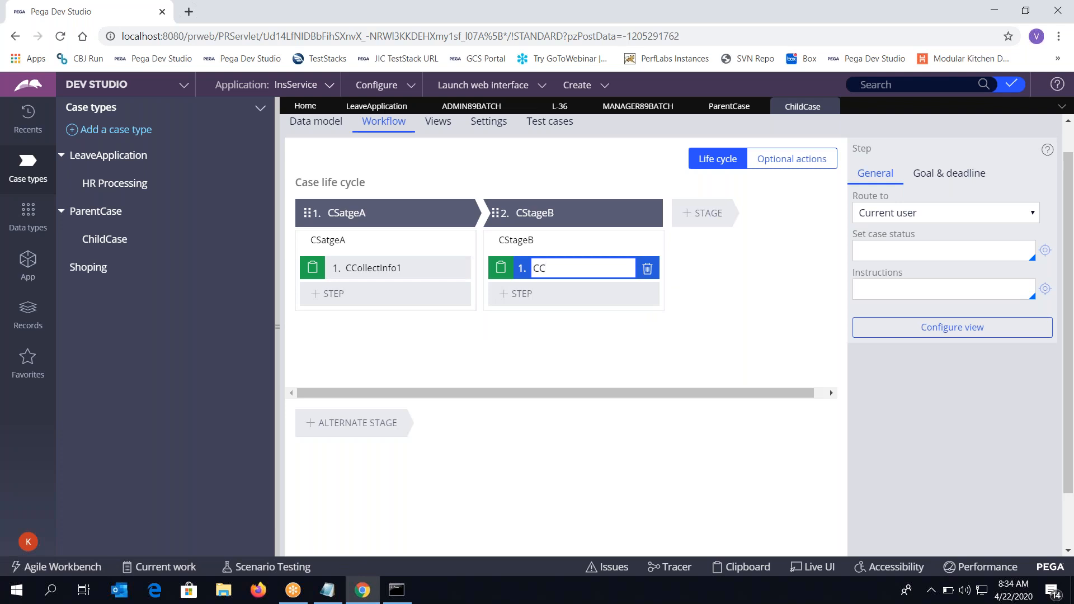
pyautogui.write('ollect info2')
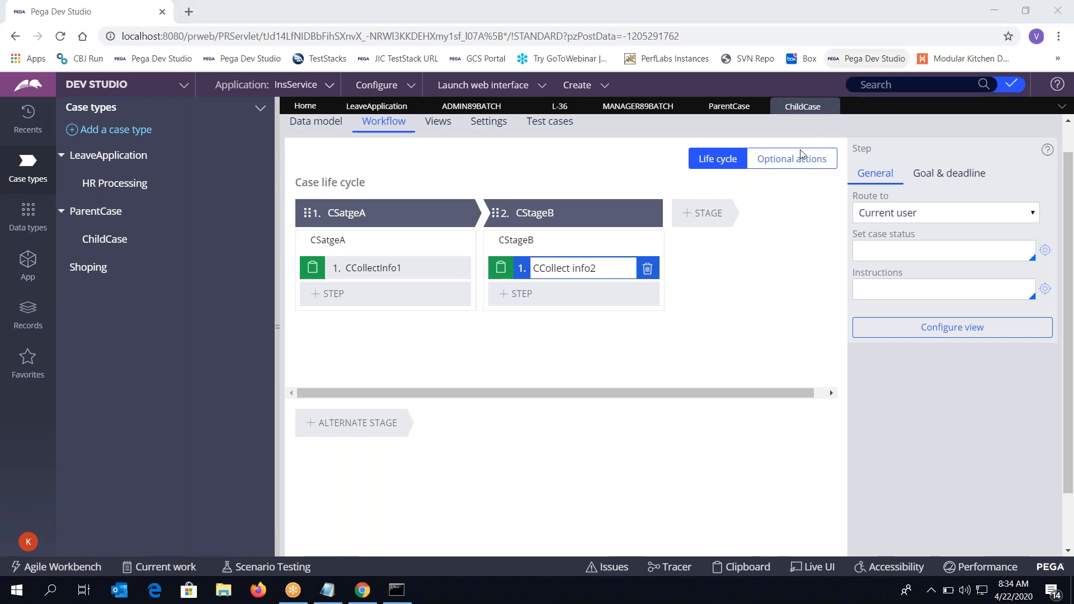
pyautogui.click(733, 252)
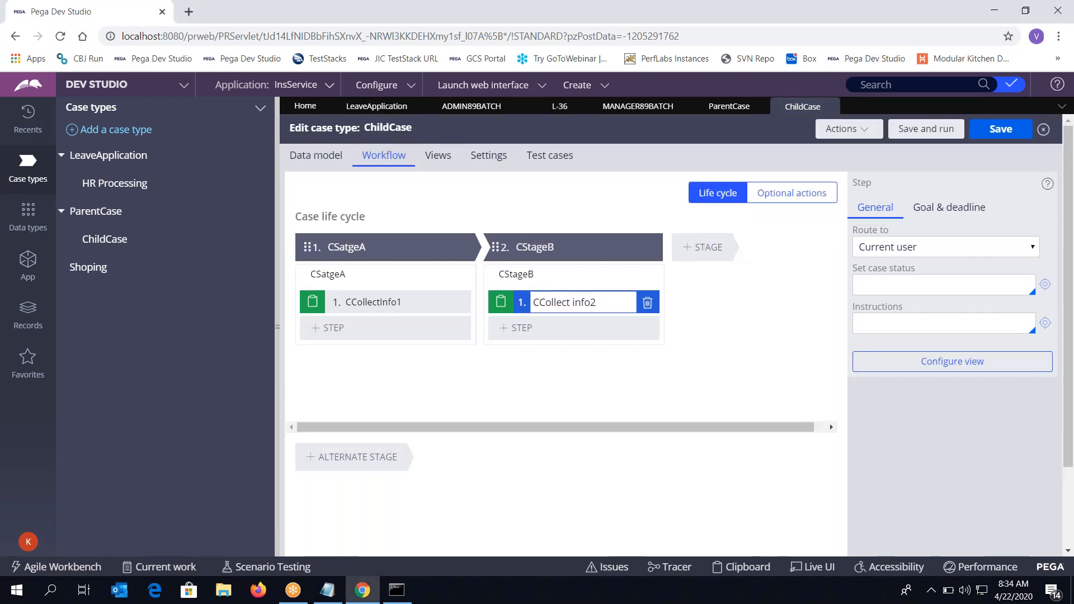
pyautogui.click(989, 130)
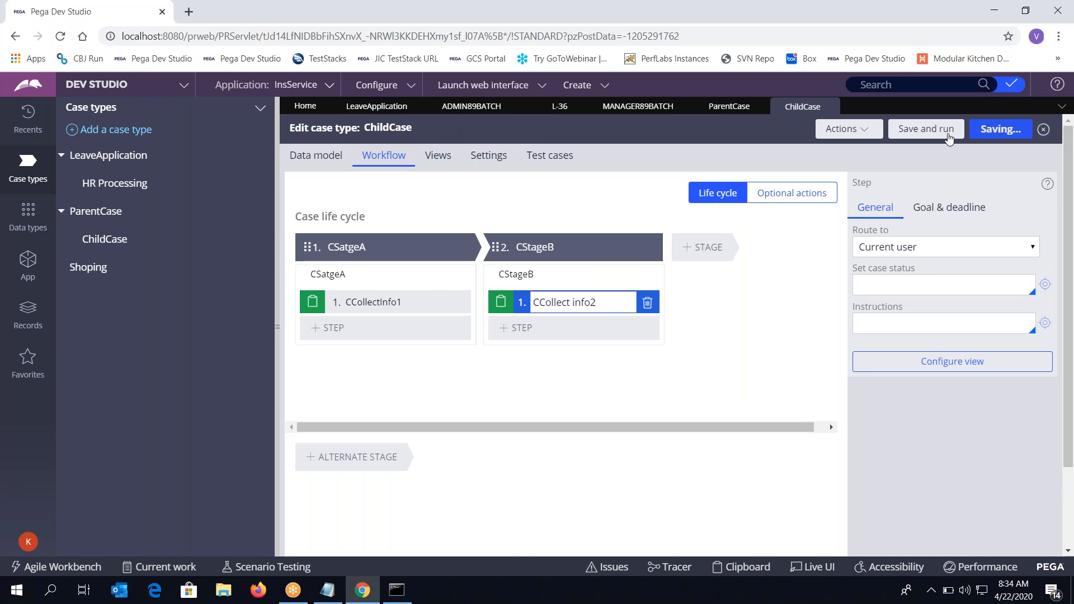
pyautogui.click(722, 110)
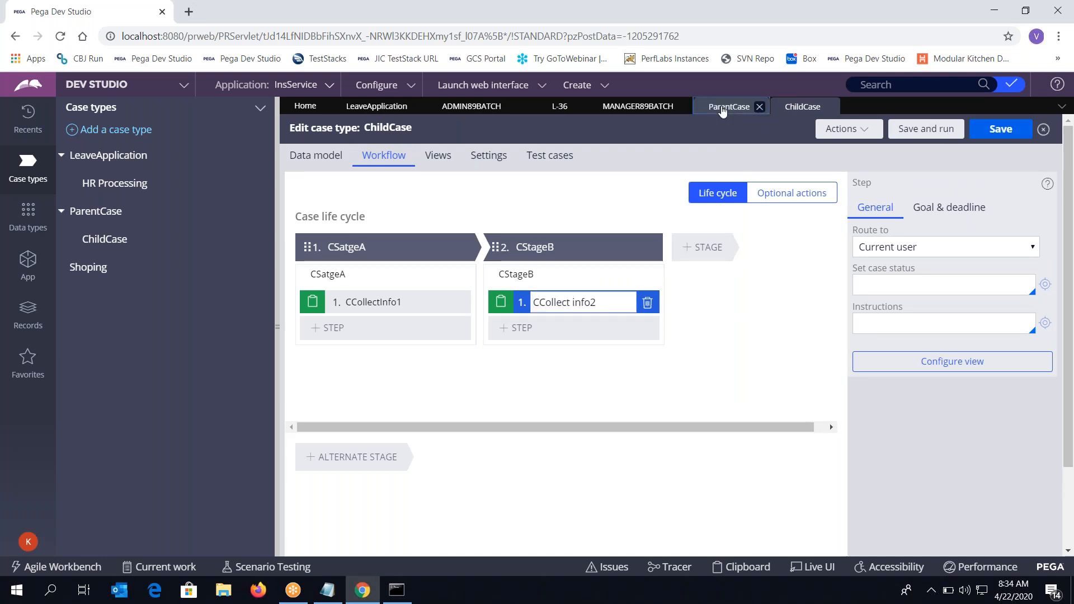
# Close ChildCase, refresh the ParentCase workflow, and Save and run it
pyautogui.click(832, 107)
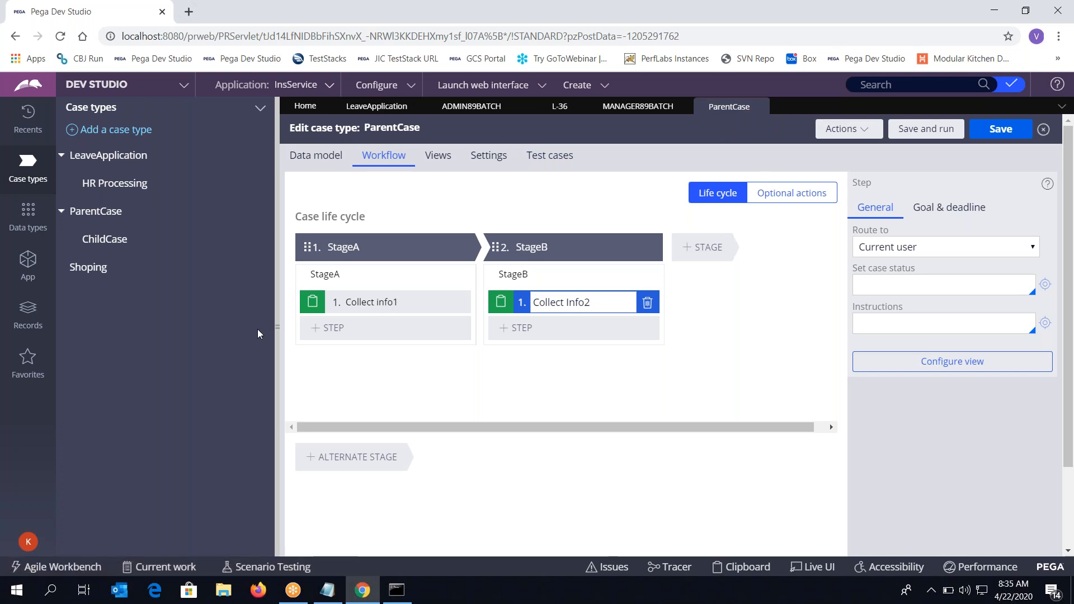
pyautogui.click(842, 129)
pyautogui.click(808, 185)
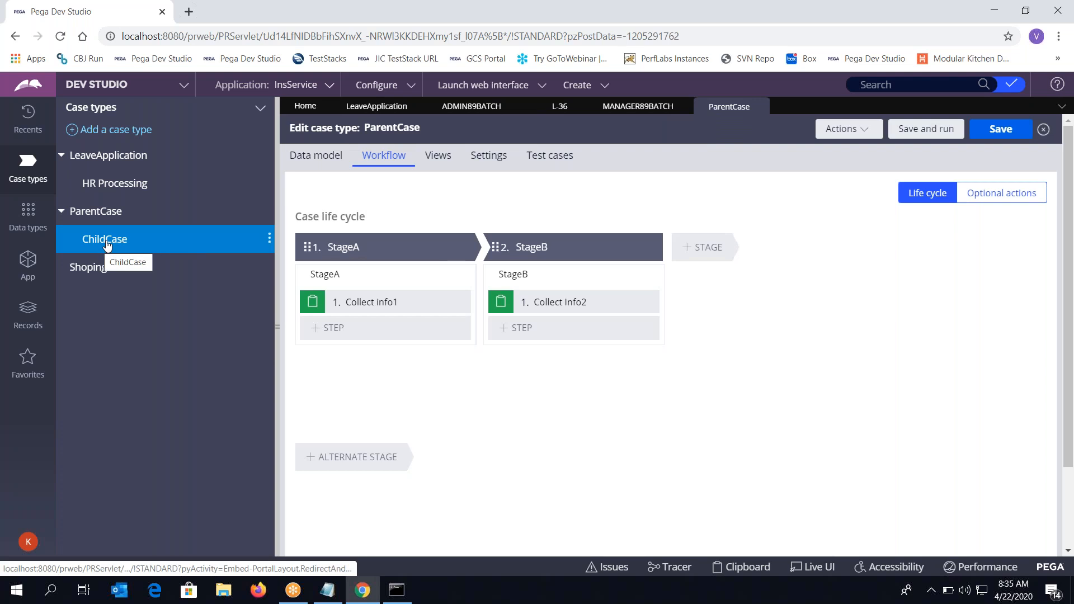
pyautogui.click(916, 137)
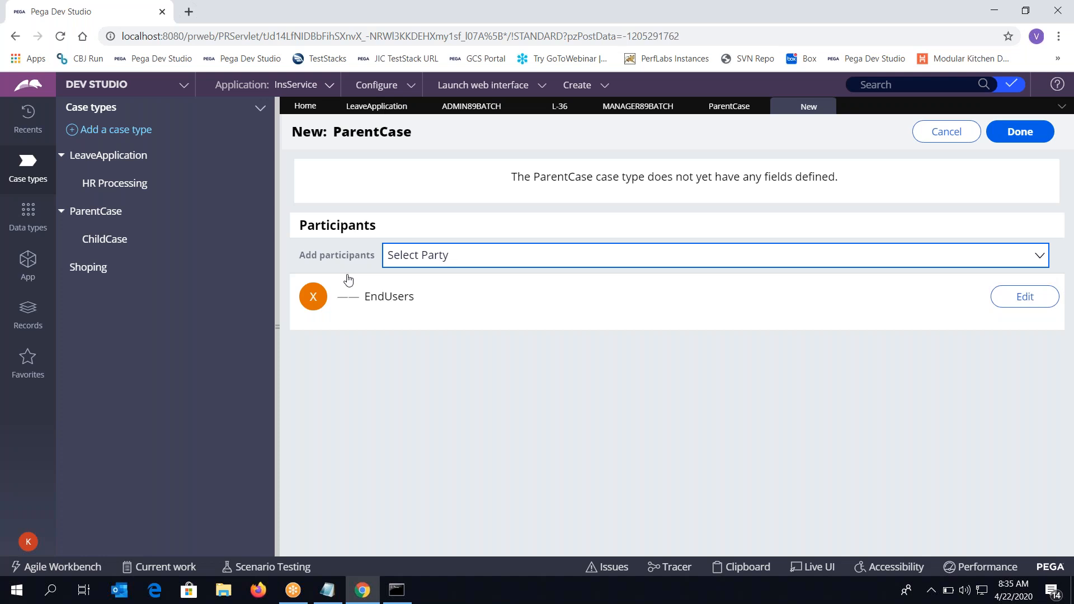
# Fill in the EndUsers participant's first name, last name and e-mail, and confirm
pyautogui.click(316, 301)
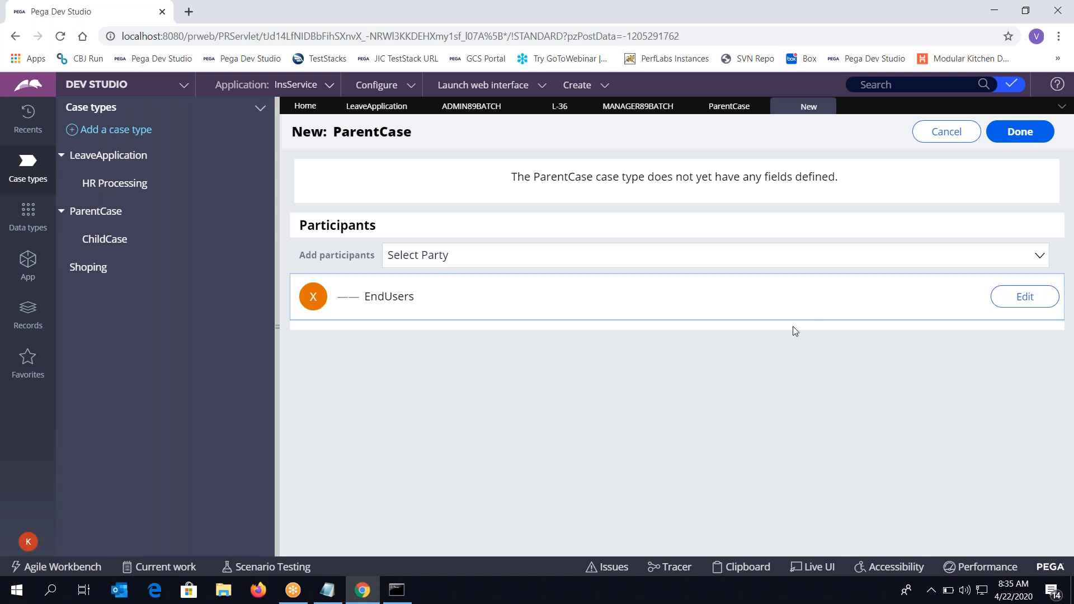
pyautogui.click(1034, 303)
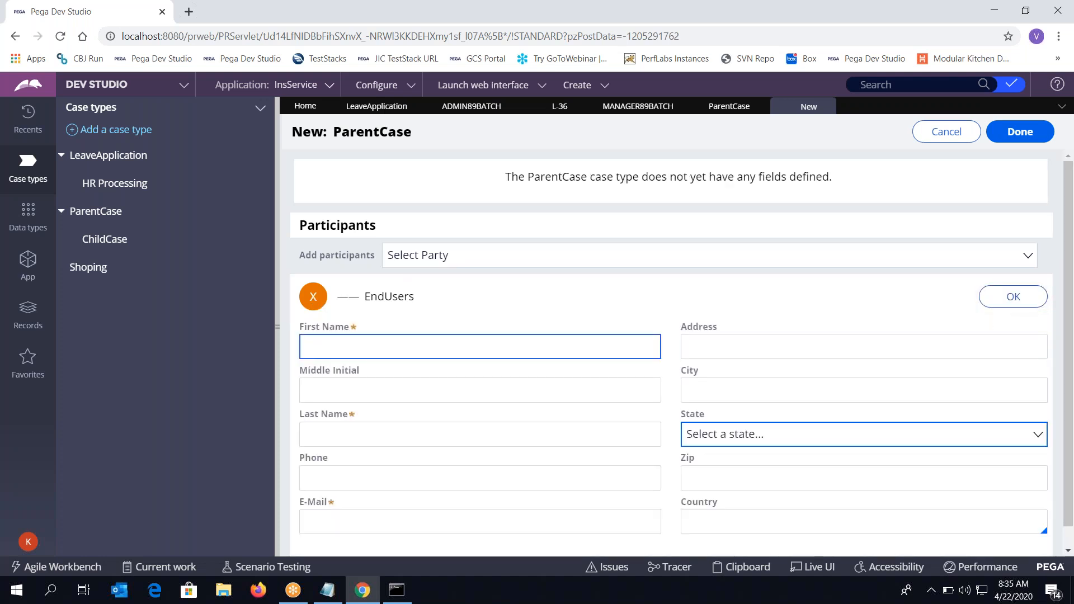
pyautogui.write('asd')
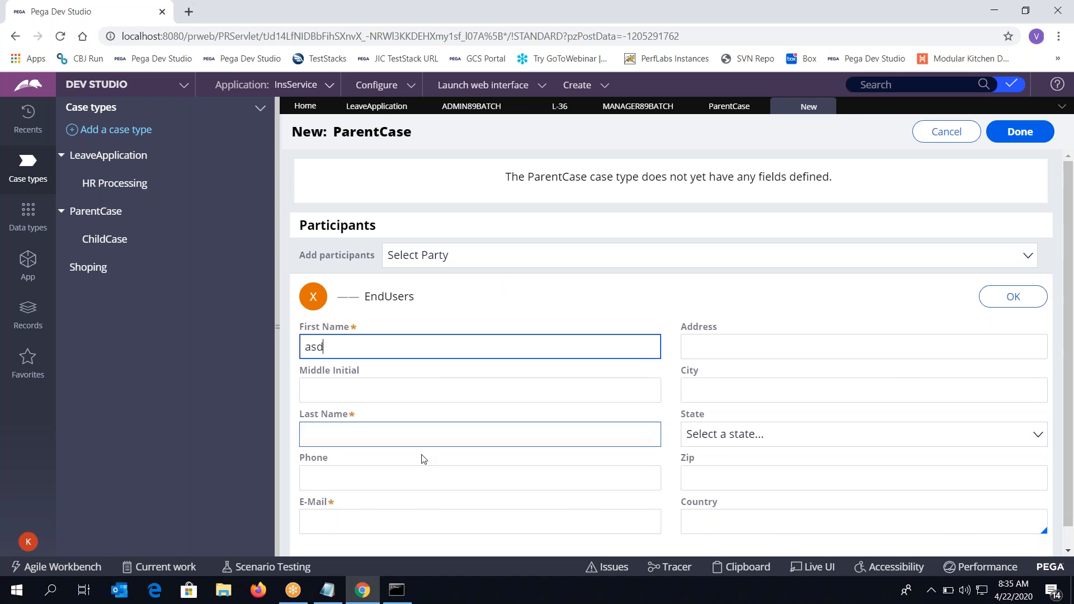
pyautogui.click(401, 431)
pyautogui.write('ads')
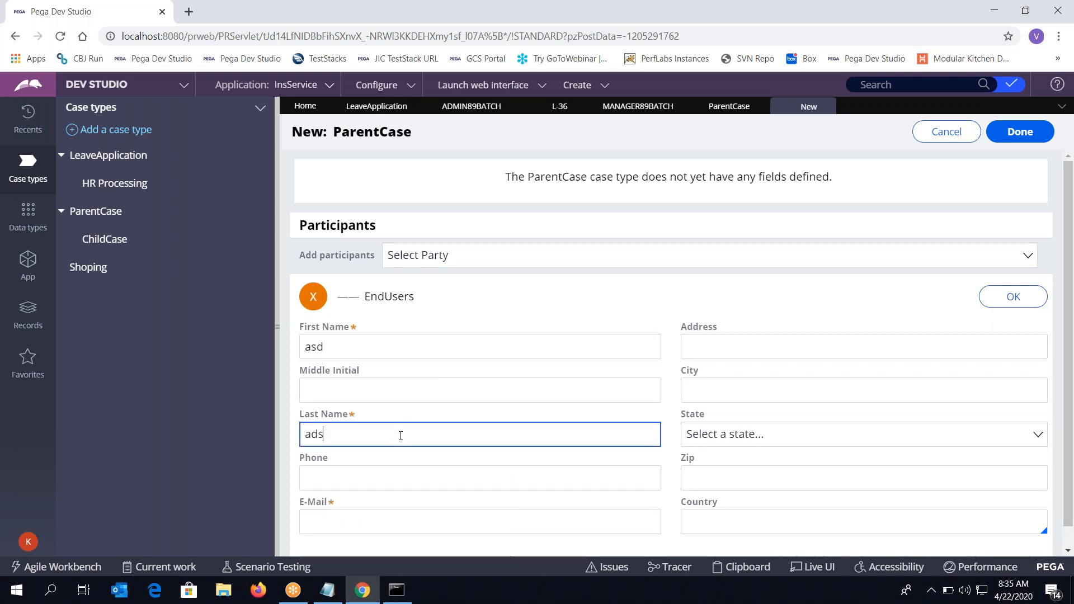
pyautogui.click(375, 530)
pyautogui.write('a@')
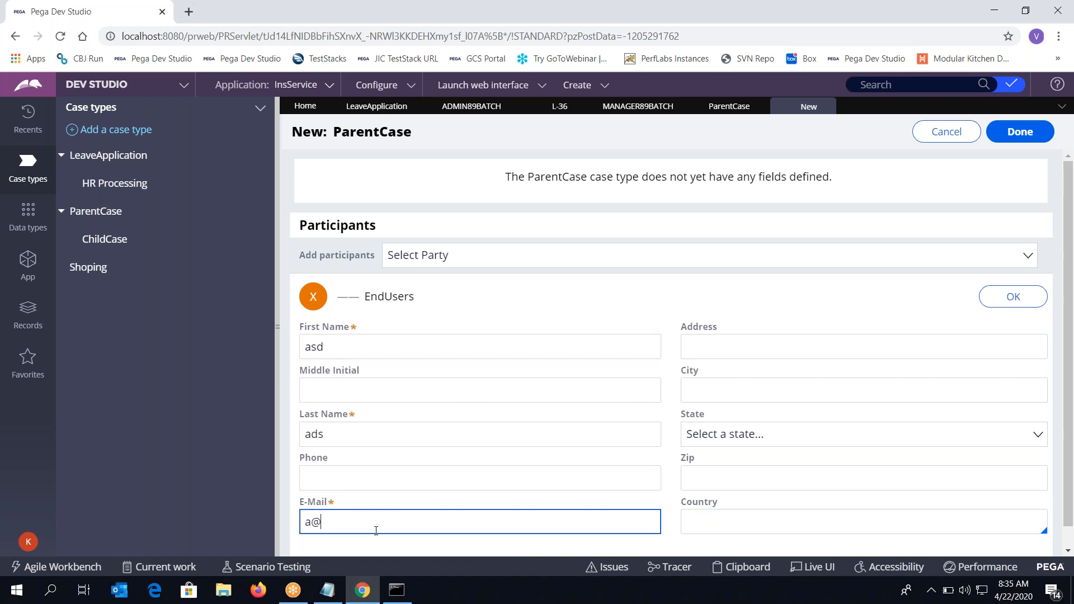
pyautogui.write('a.com')
pyautogui.scroll(-1, 418, 515)
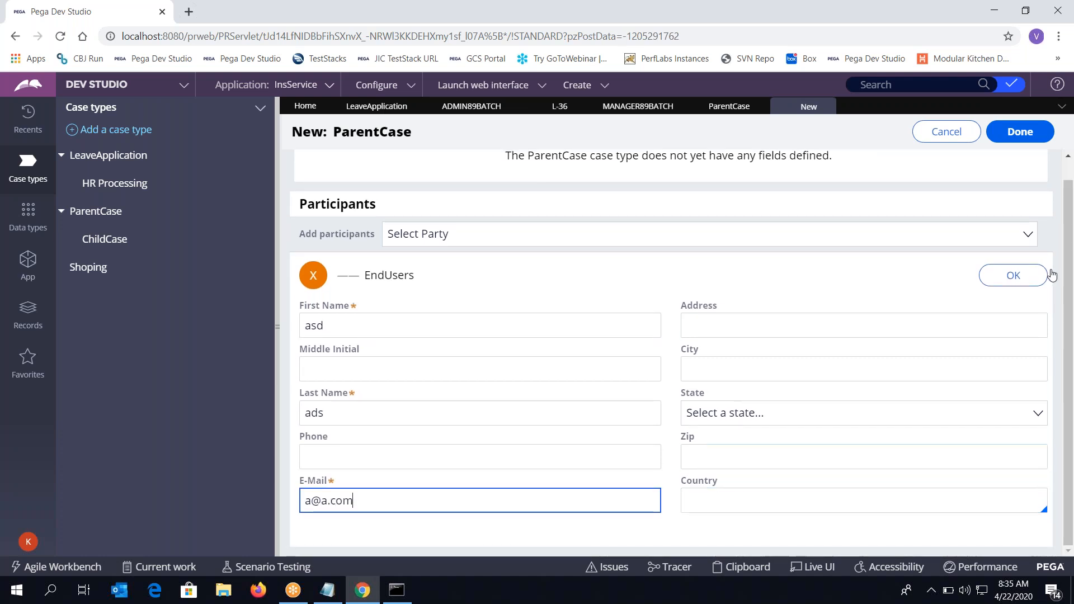
pyautogui.click(1014, 275)
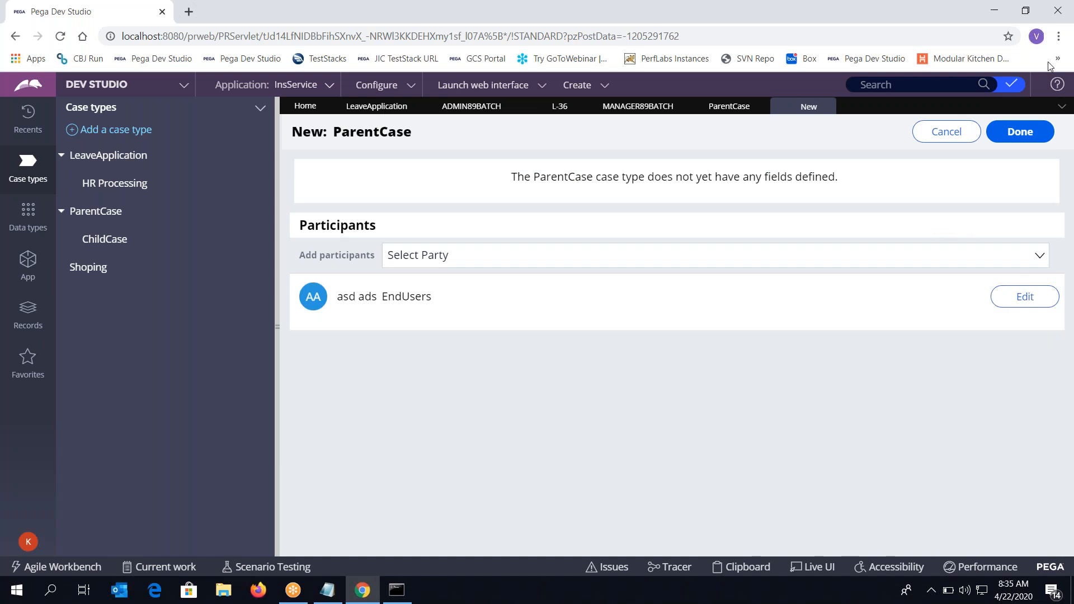
# Create ParentCase P-1 and advance it past Collect info1 in StageA and Collect Info2 in StageB
pyautogui.click(1032, 139)
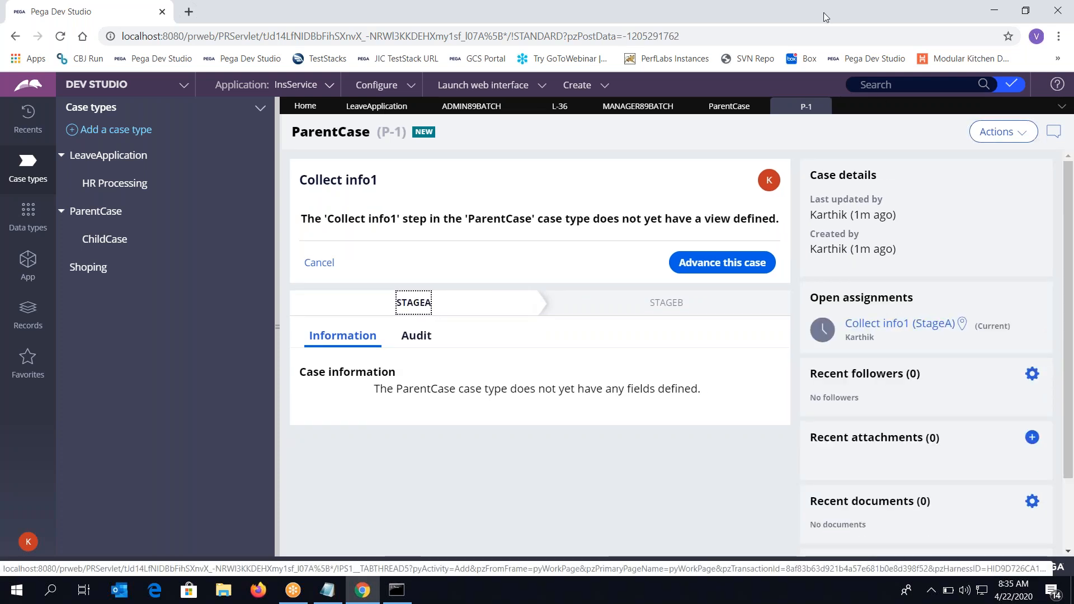
pyautogui.click(412, 305)
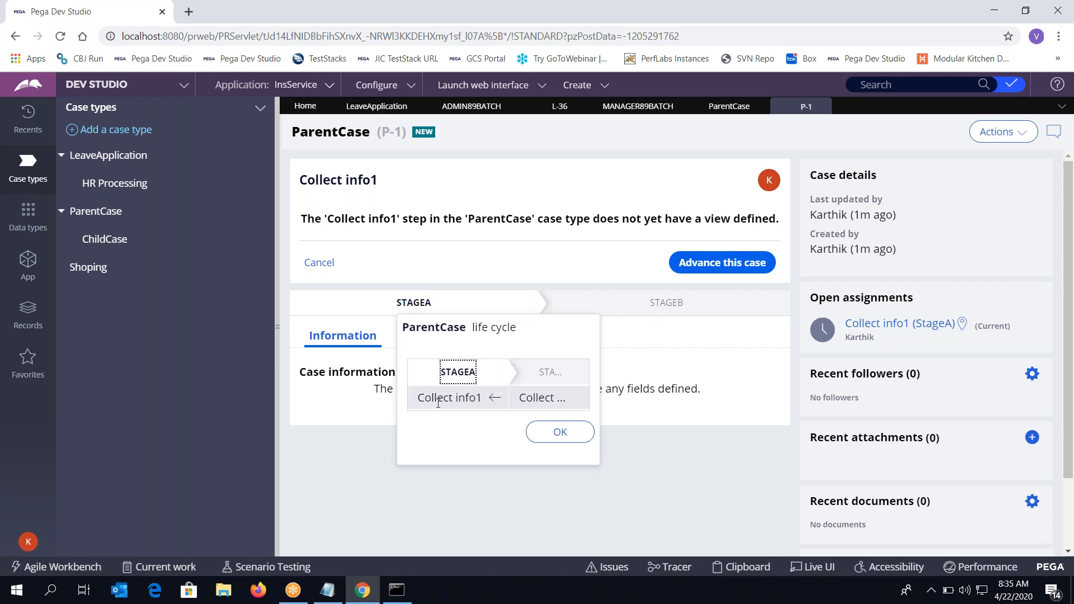
pyautogui.click(560, 432)
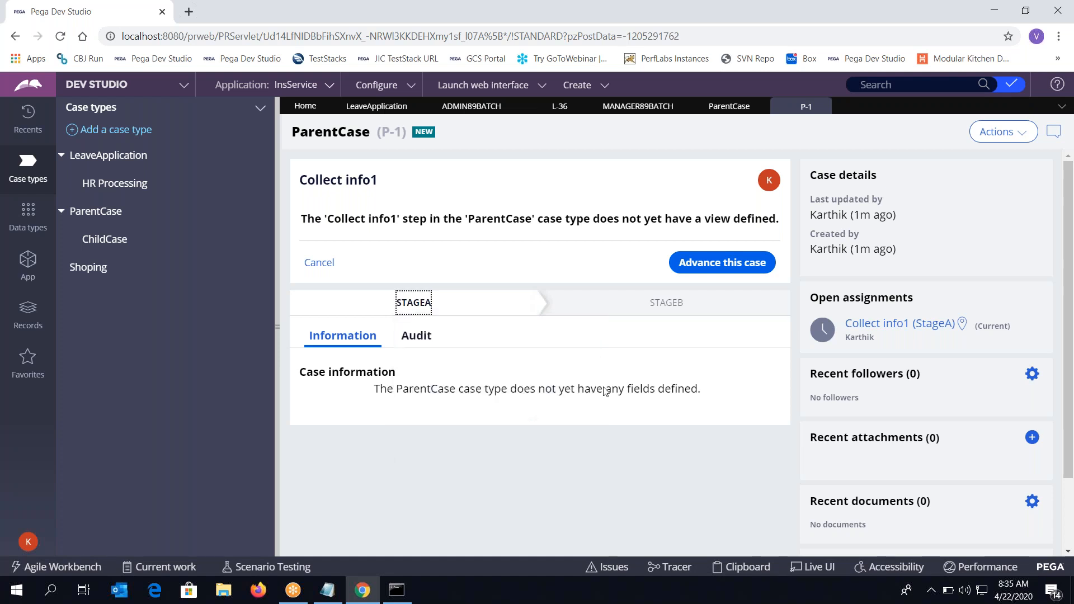
pyautogui.click(710, 269)
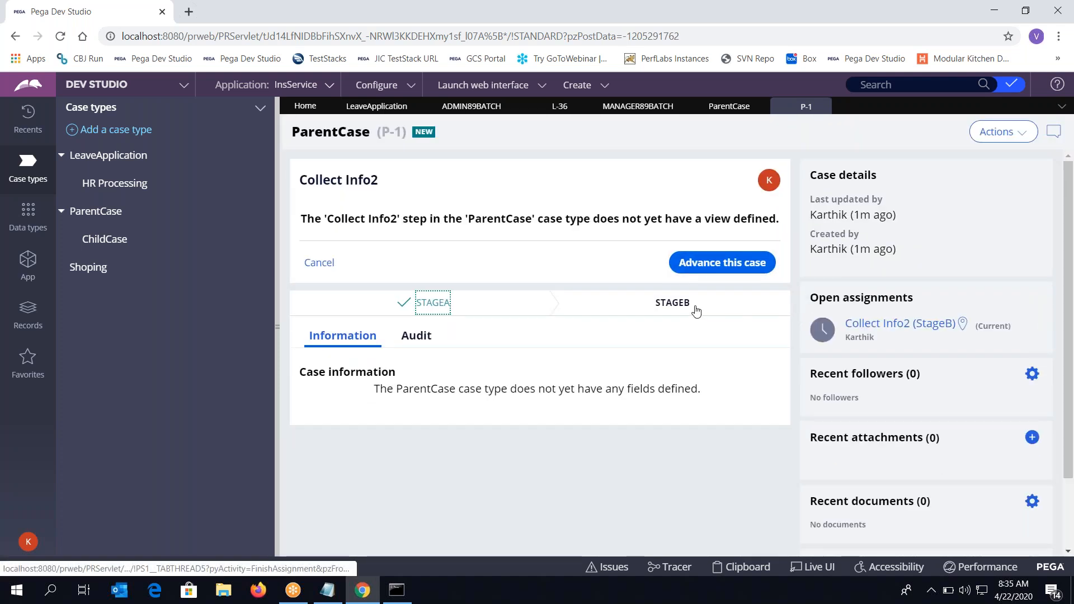
pyautogui.click(696, 311)
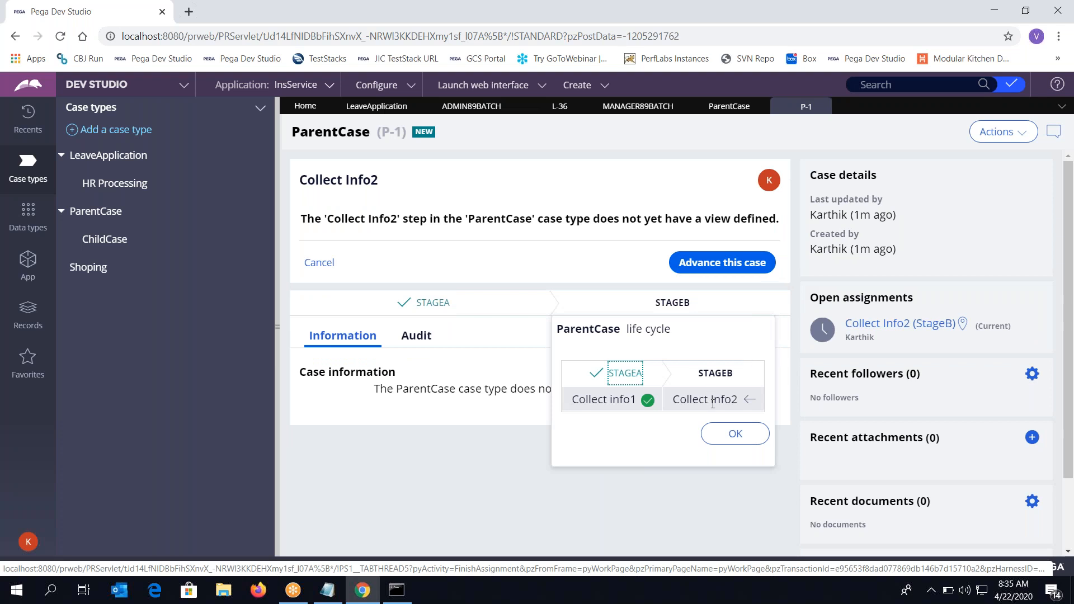
pyautogui.click(730, 442)
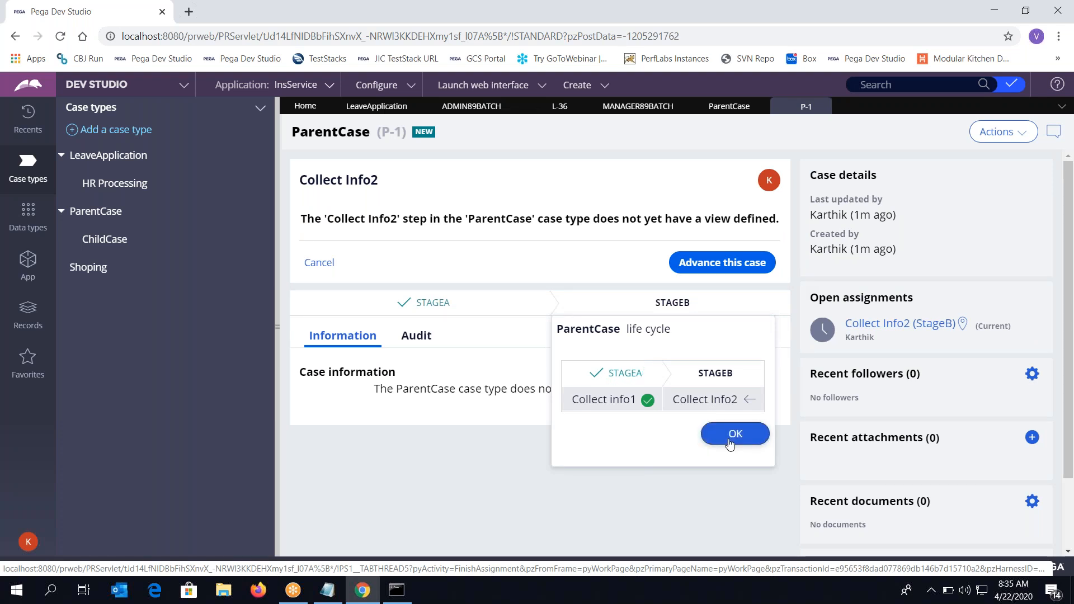
pyautogui.click(714, 264)
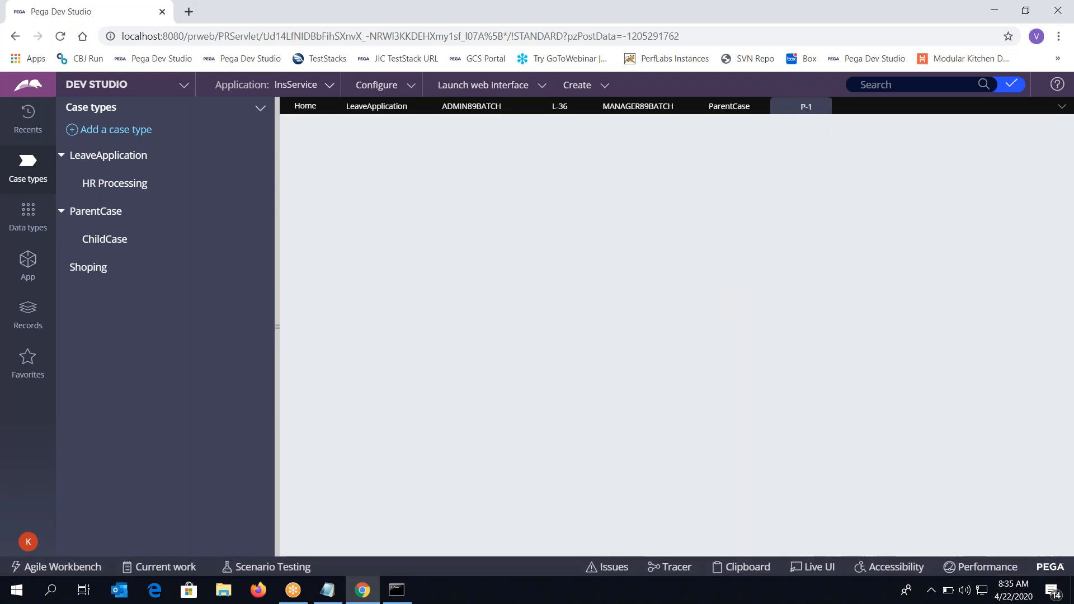
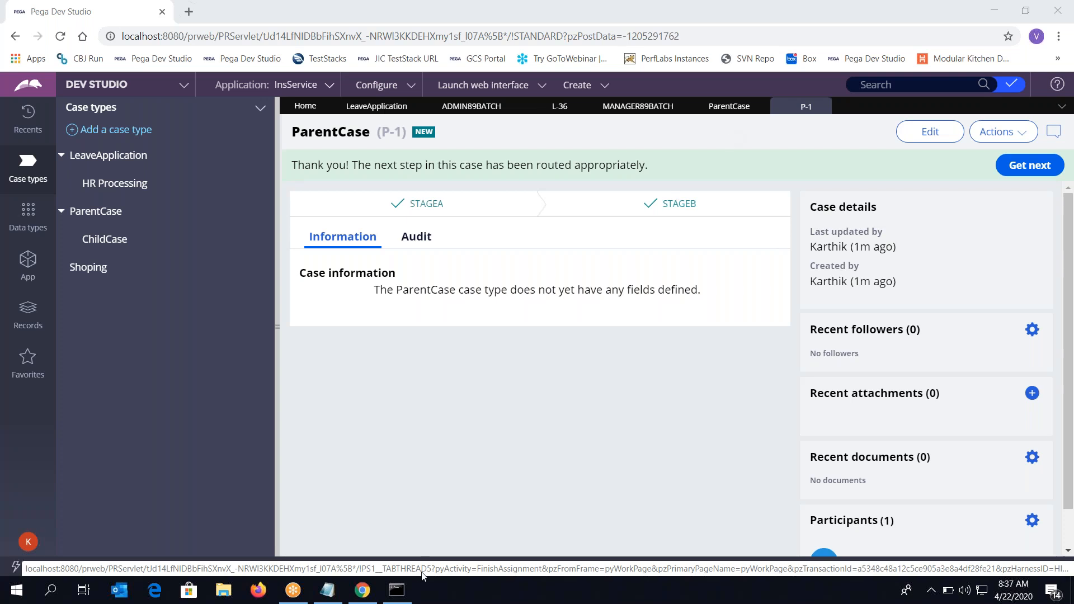
# Add an 'Instantiation:' heading below Finance Processing in the leave application notes
pyautogui.click(339, 594)
pyautogui.click(109, 273)
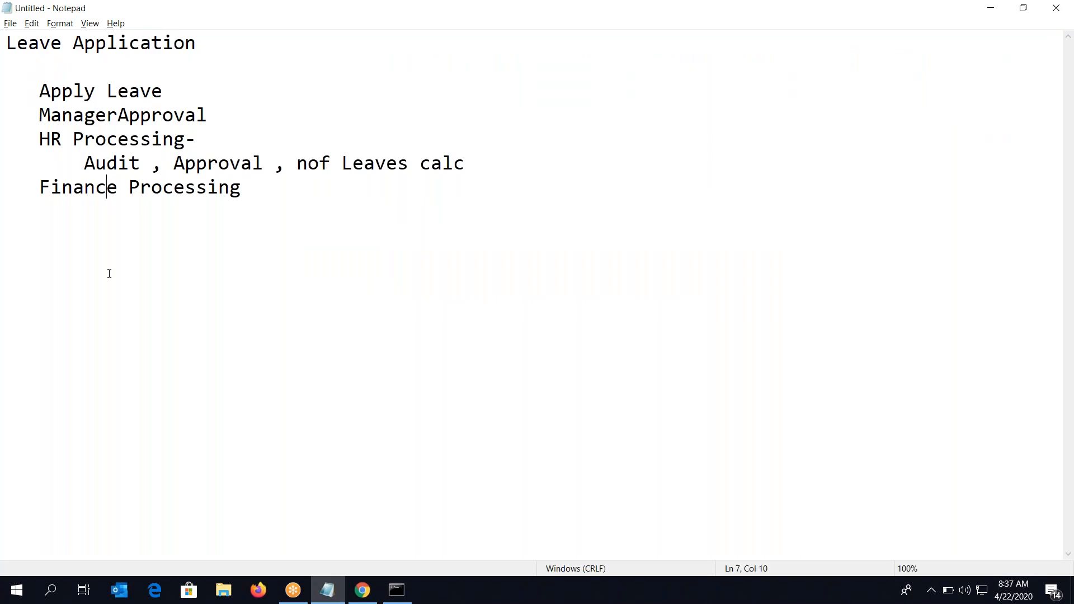
pyautogui.click(128, 275)
pyautogui.click(286, 190)
pyautogui.press('Return')
pyautogui.press('Return')
pyautogui.press('Return')
pyautogui.write('Insna')
pyautogui.write('cr')
pyautogui.press('BackSpace')
pyautogui.press('BackSpace')
pyautogui.press('BackSpace')
pyautogui.press('BackSpace')
pyautogui.write('tant')
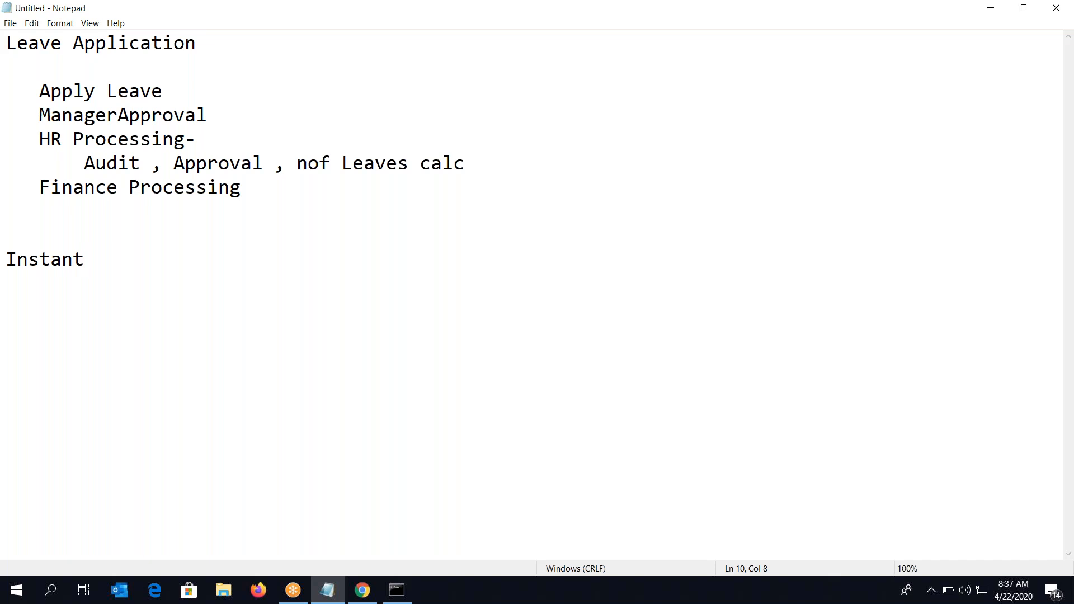
pyautogui.write('iation:')
pyautogui.press('Return')
pyautogui.press('Return')
# List 'Automatic' and 'Manual' under the heading, then return to Pega Dev Studio
pyautogui.hotkey('alt', 'Tab')
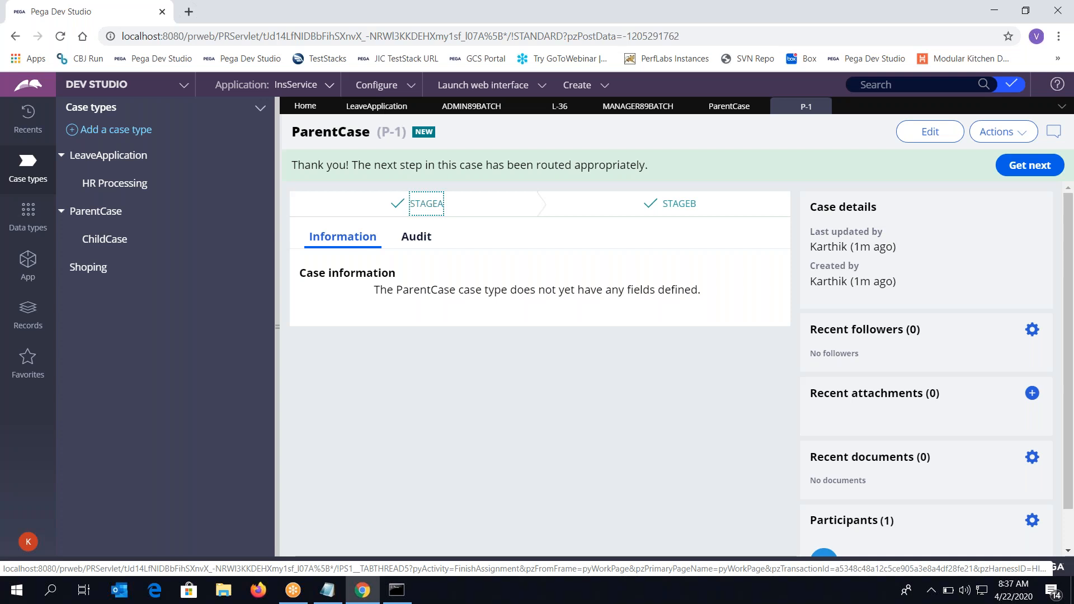
pyautogui.hotkey('alt', 'Tab')
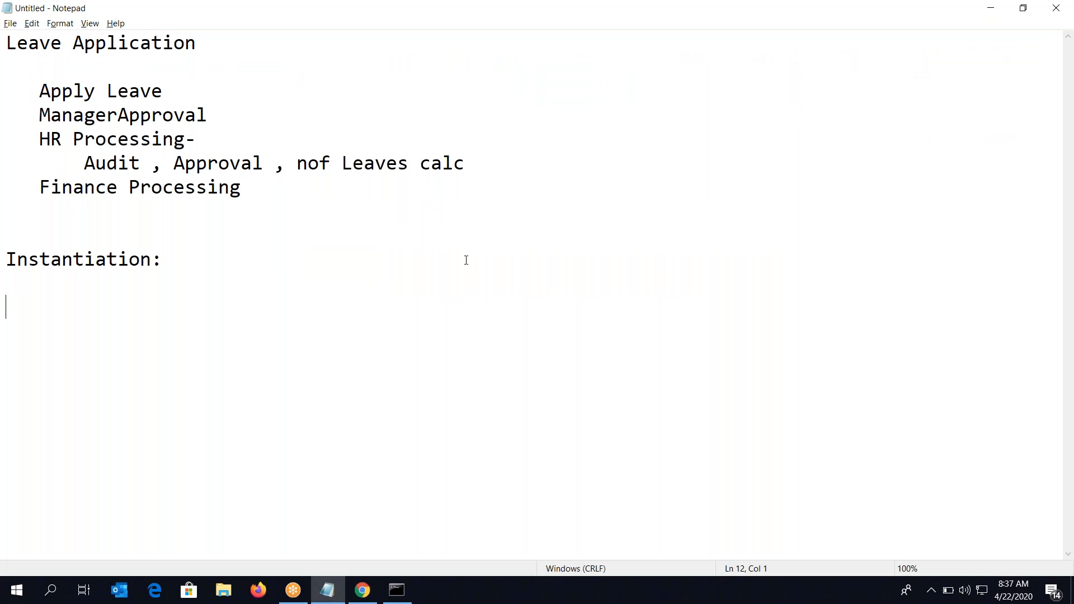
pyautogui.write('Automatic')
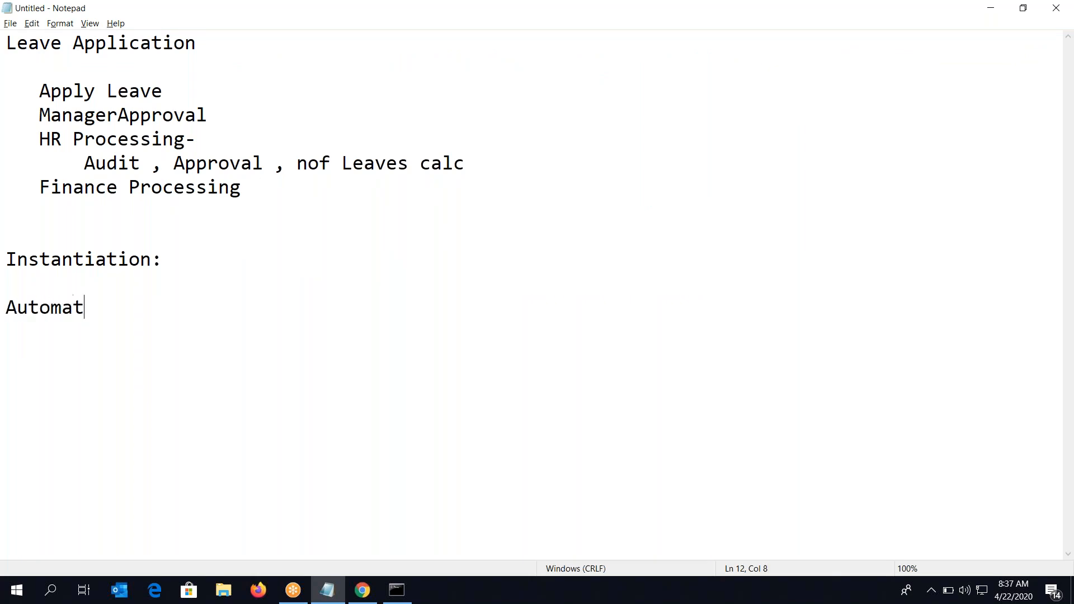
pyautogui.press('Return')
pyautogui.press('Return')
pyautogui.write('Manual')
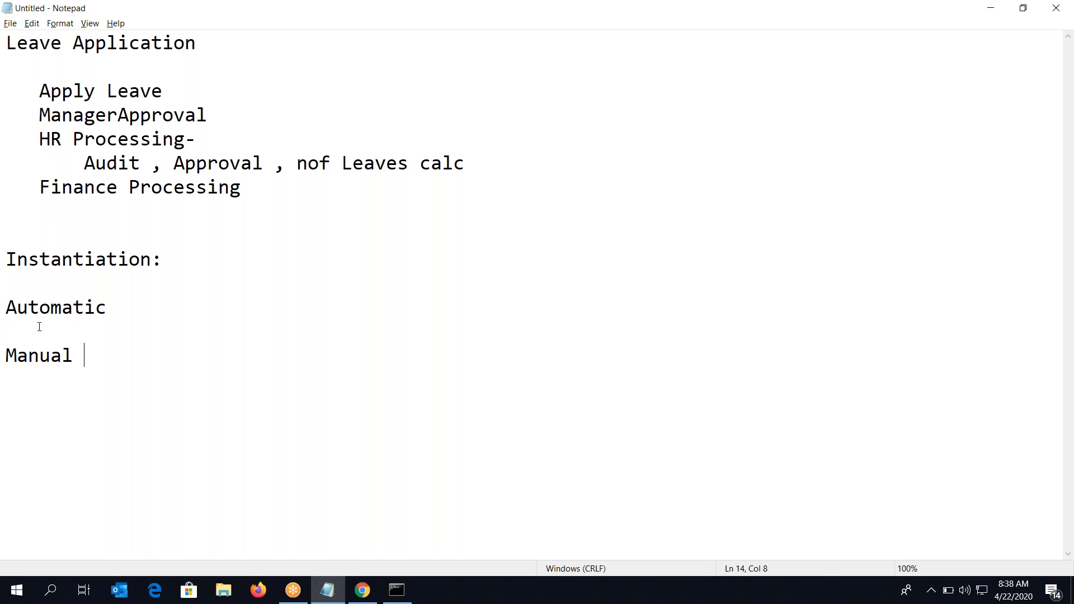
pyautogui.click(38, 379)
pyautogui.hotkey('alt', 'Tab')
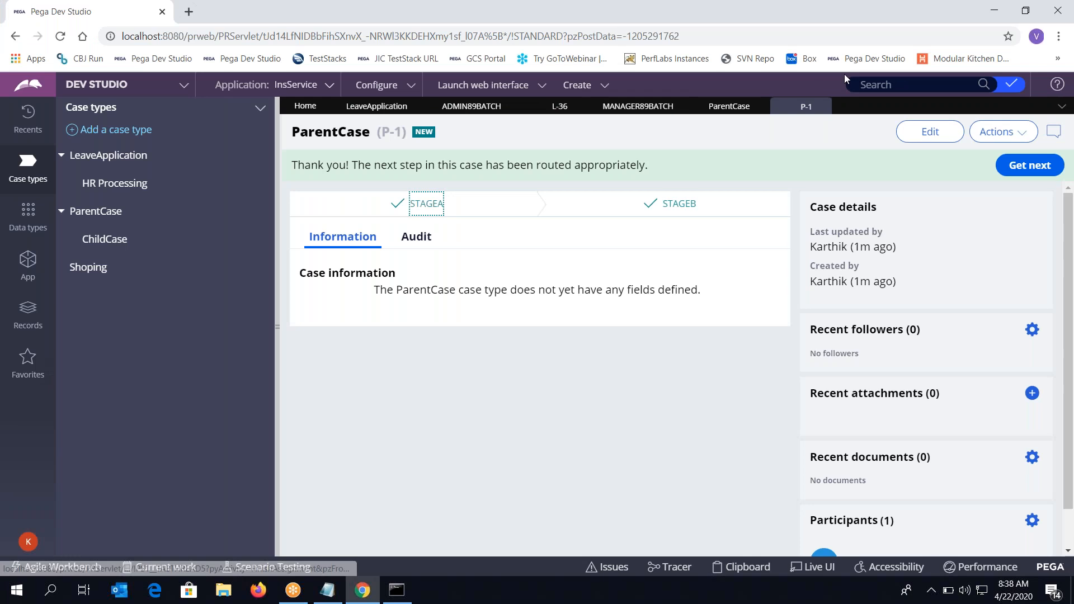
# Close case P-1, set ChildCase instantiation to automatic when the parent ParentCase starts, and save
pyautogui.click(831, 61)
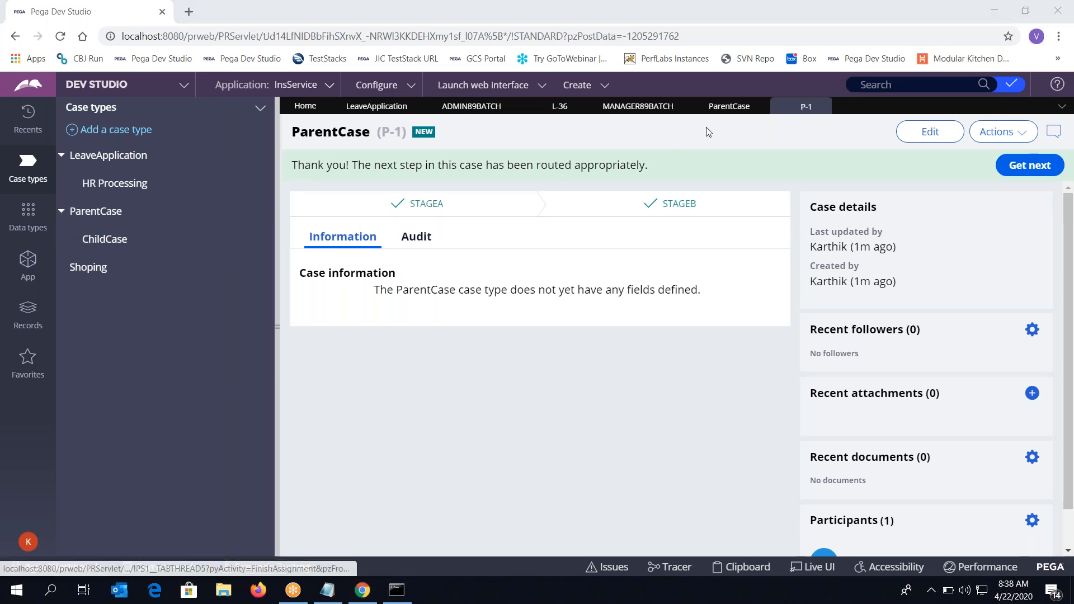
pyautogui.click(823, 107)
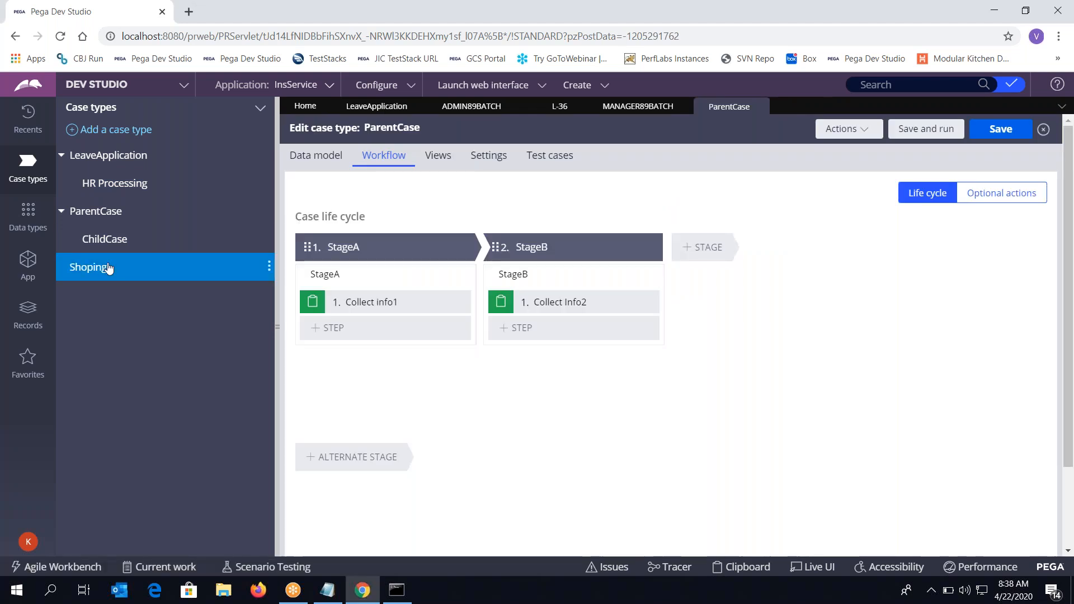
pyautogui.click(111, 238)
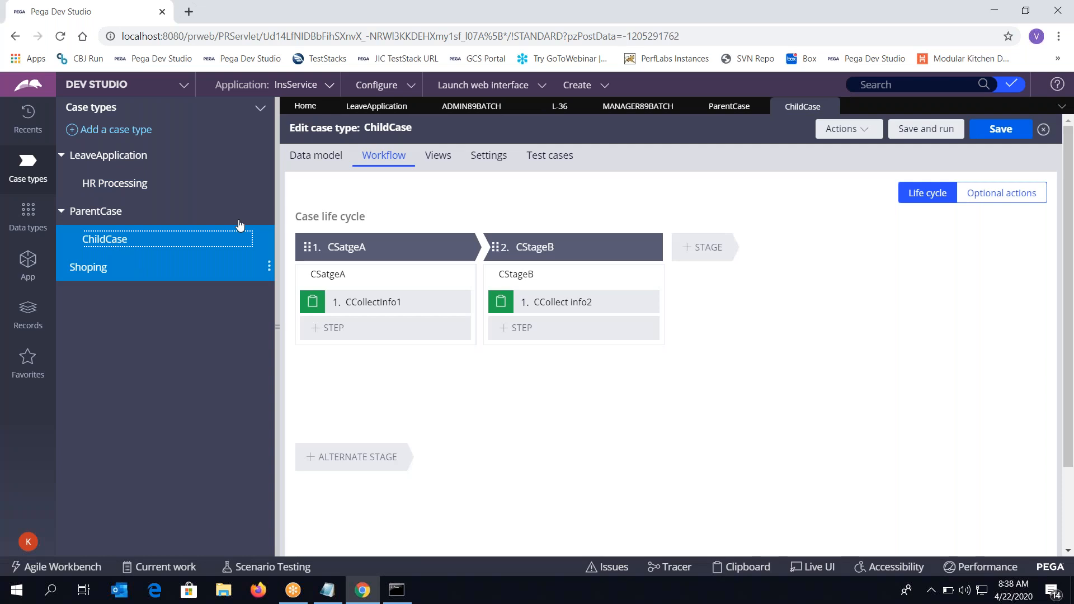
pyautogui.click(489, 151)
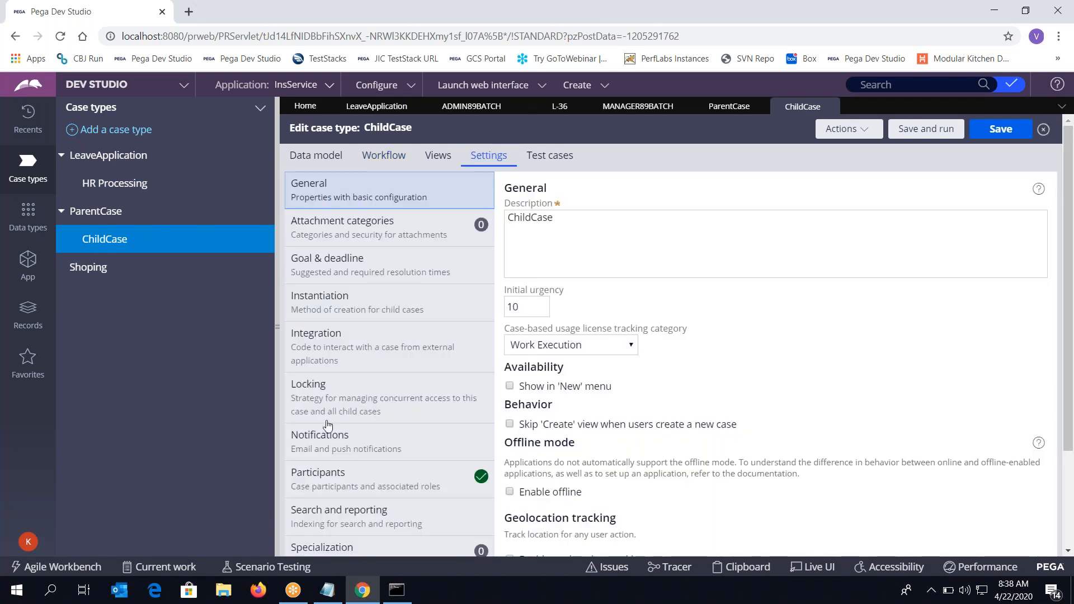
pyautogui.scroll(-1, 328, 425)
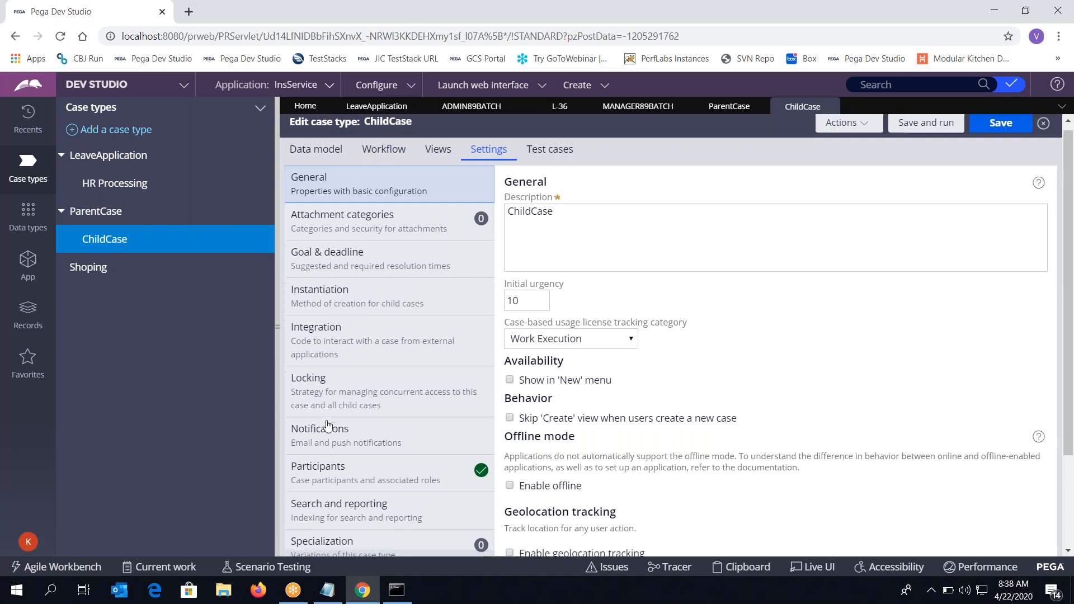
pyautogui.click(319, 307)
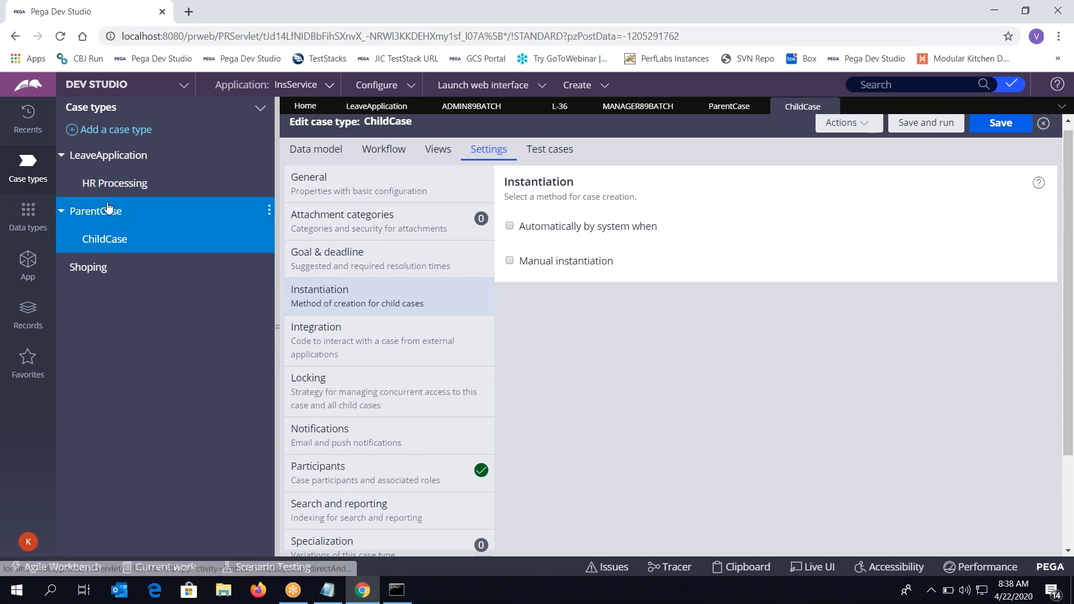
pyautogui.click(509, 227)
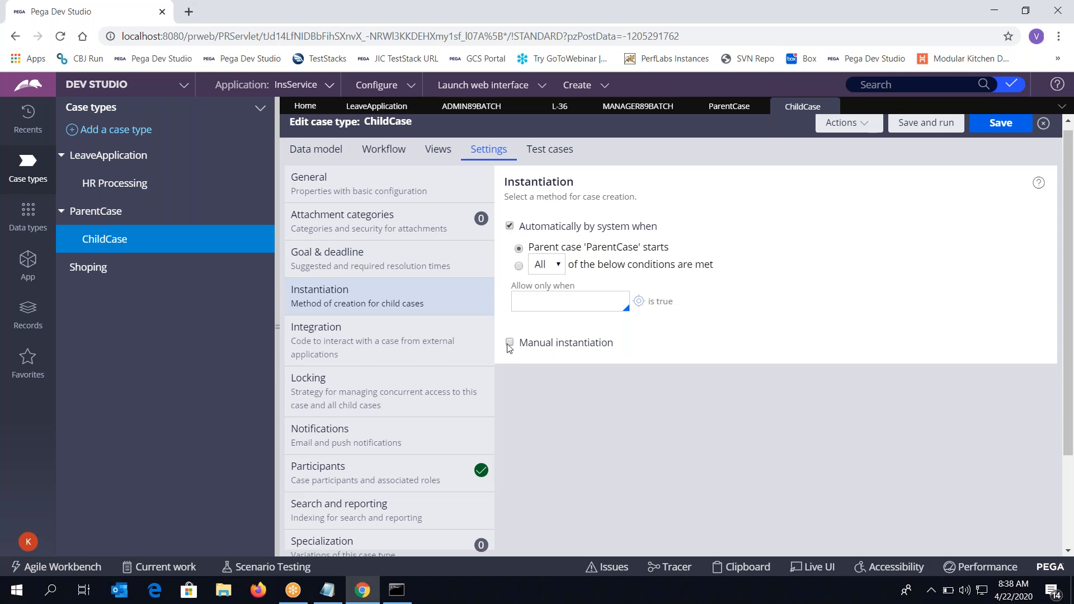
pyautogui.click(991, 124)
# Refresh the ParentCase case type to clear the newer-version warning and Save and run it
pyautogui.click(727, 107)
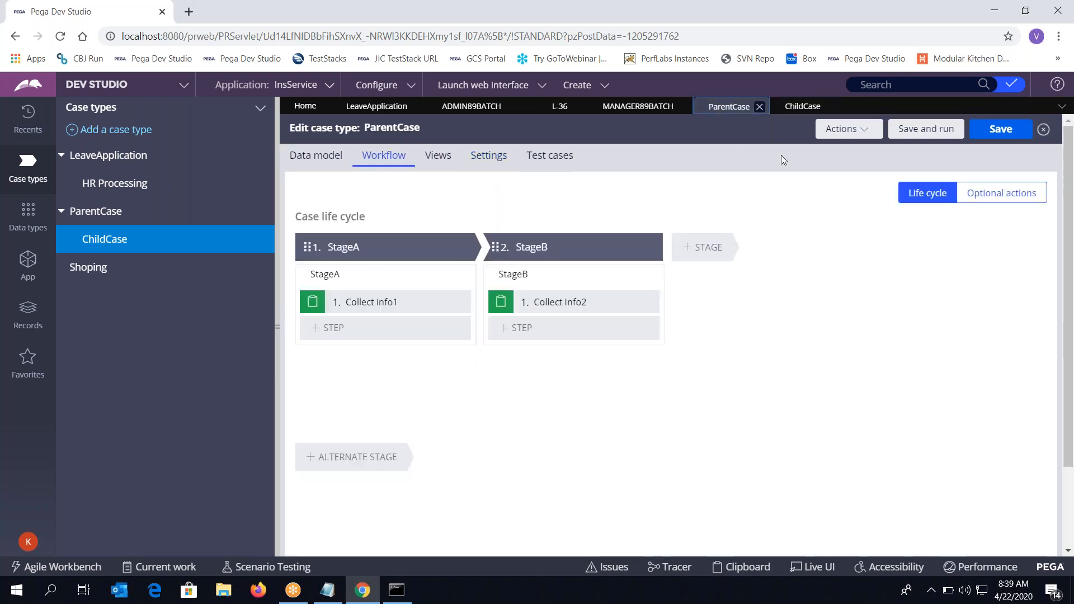
pyautogui.click(910, 132)
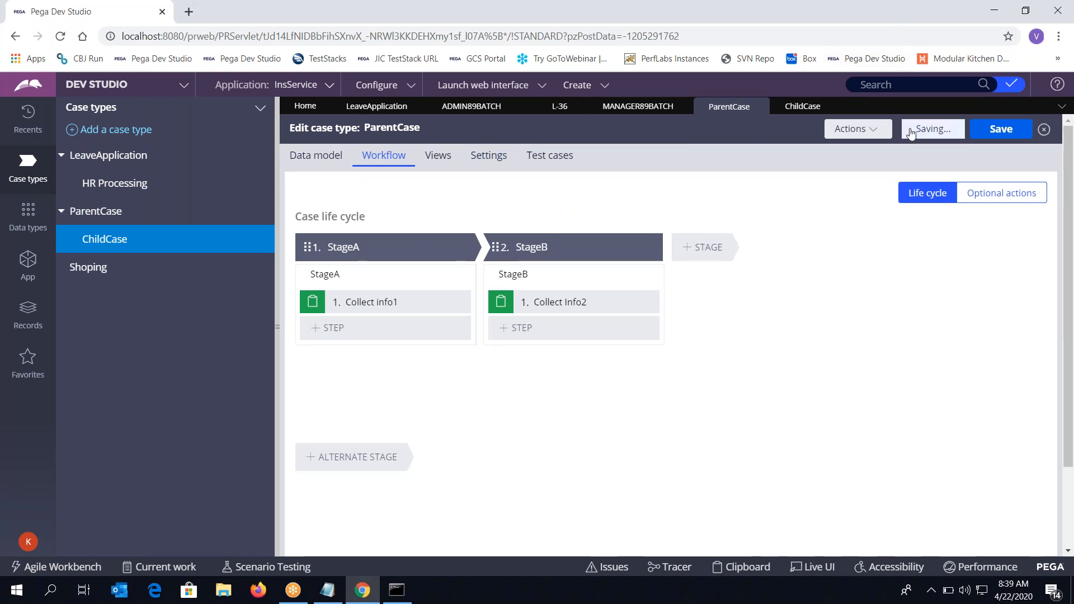
pyautogui.click(845, 130)
pyautogui.click(829, 191)
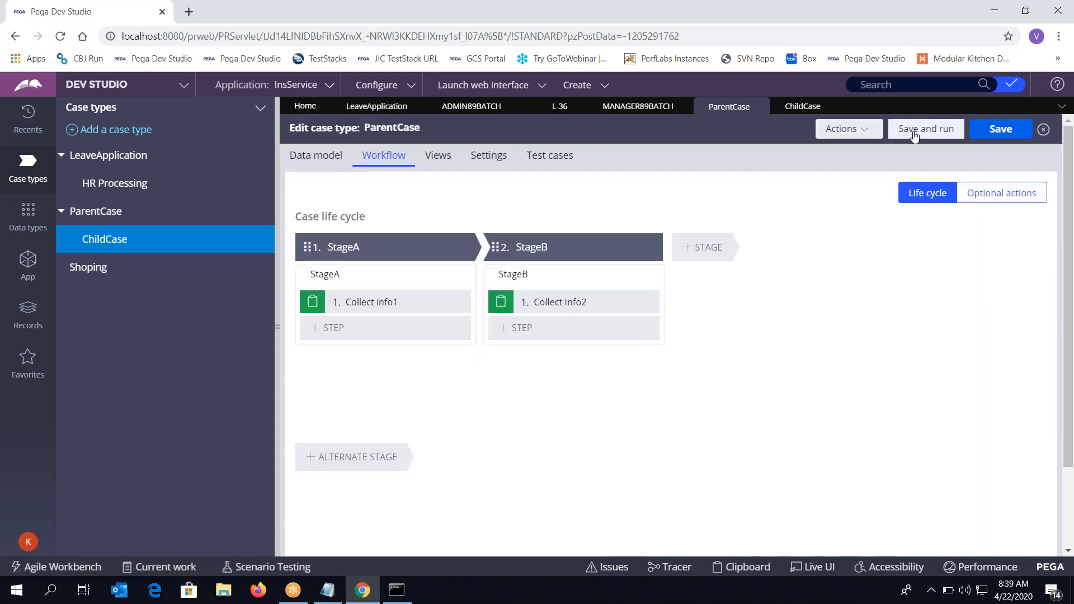
pyautogui.click(914, 132)
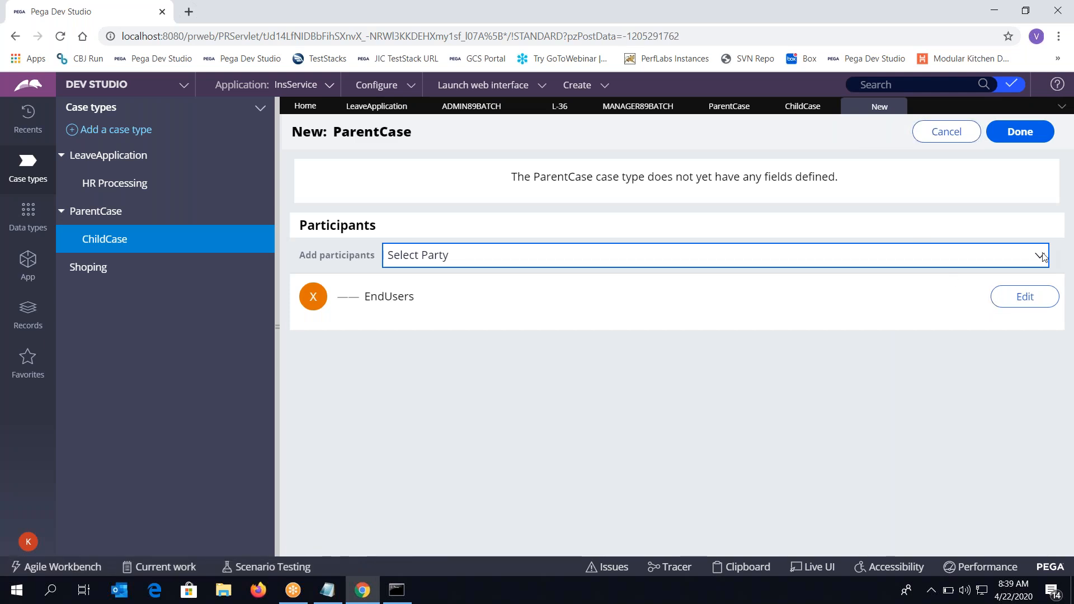
# Fill in the EndUsers participant's first name, last name and e-mail, and confirm
pyautogui.click(1041, 256)
pyautogui.click(983, 413)
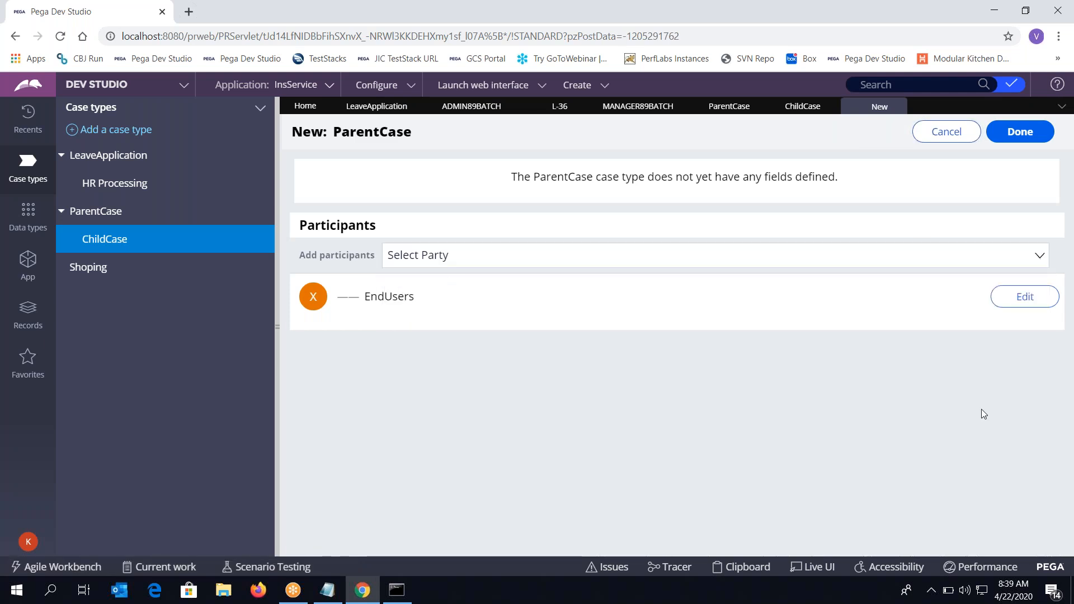
pyautogui.click(1025, 297)
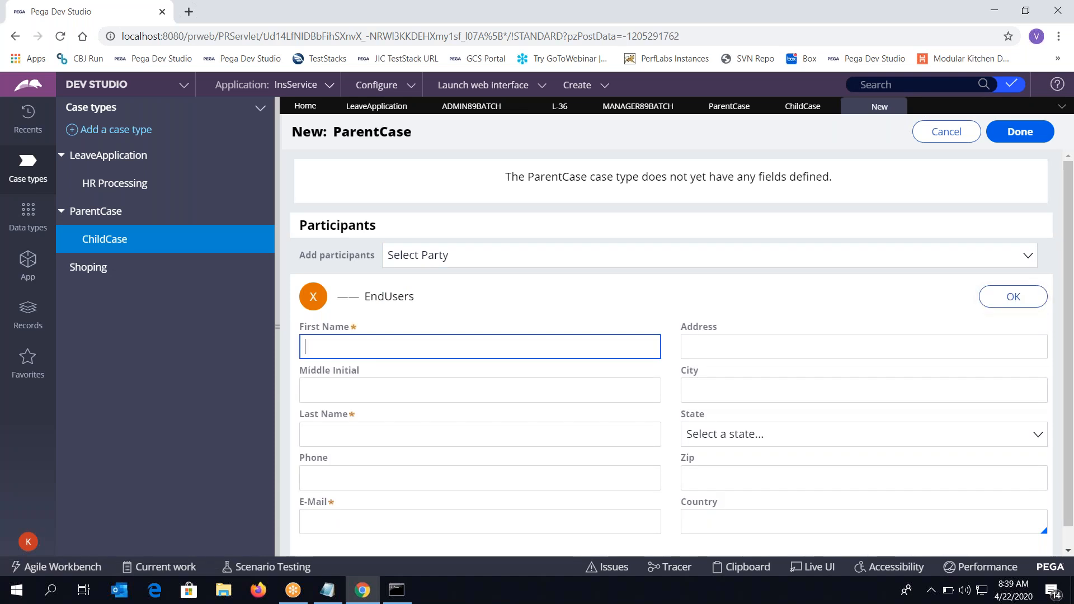
pyautogui.write('afsd')
pyautogui.click(485, 438)
pyautogui.write('fdsa')
pyautogui.click(469, 518)
pyautogui.write('a@a.com')
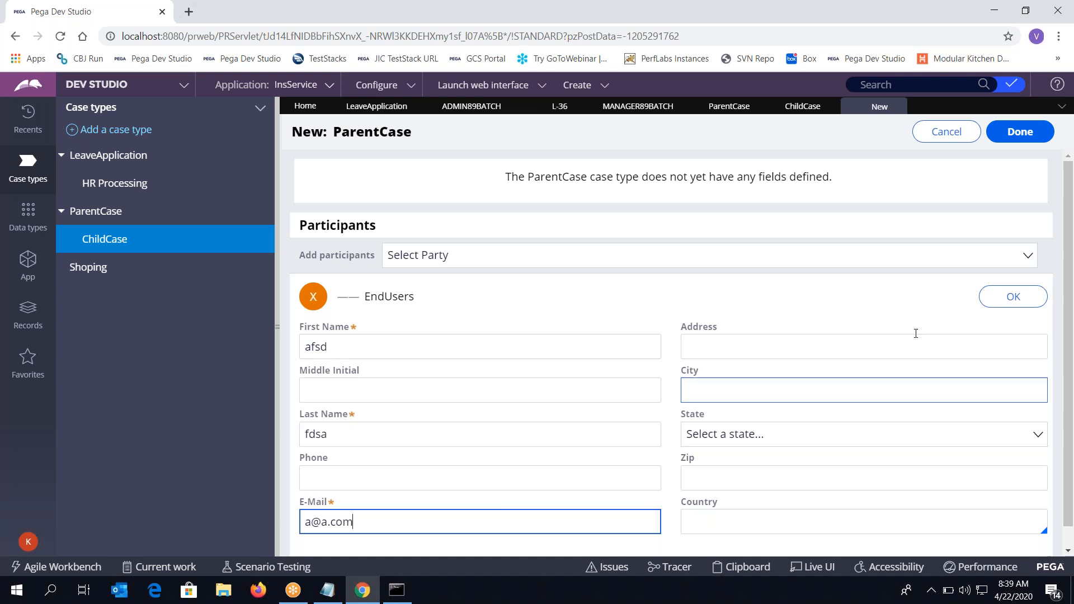
pyautogui.click(1008, 297)
# Submit the new ParentCase P-2, recheck the participant's details, then close the P-2 case
pyautogui.click(1031, 134)
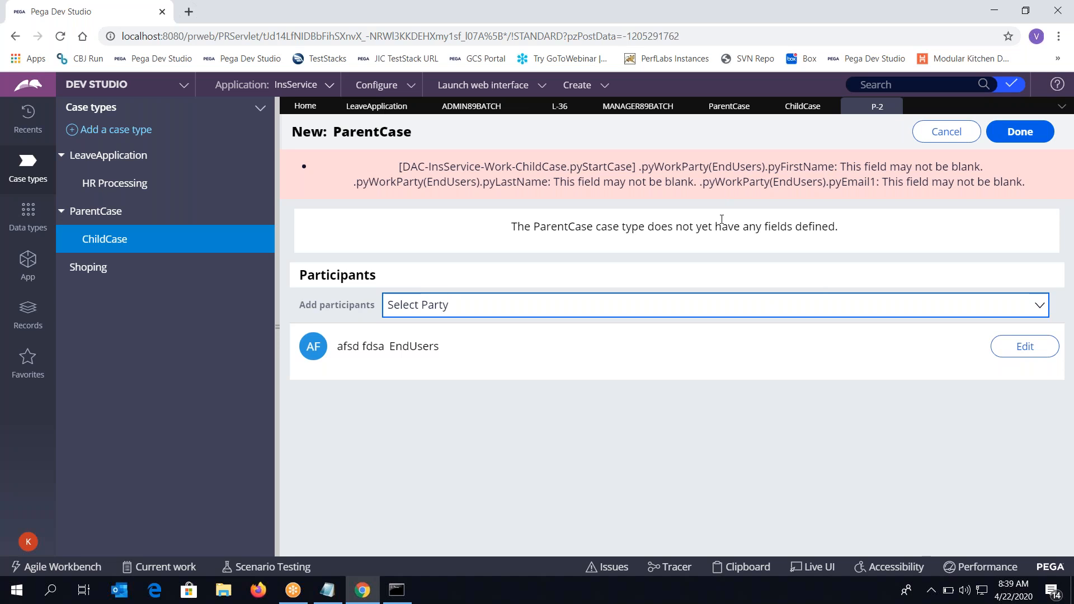
pyautogui.click(1025, 346)
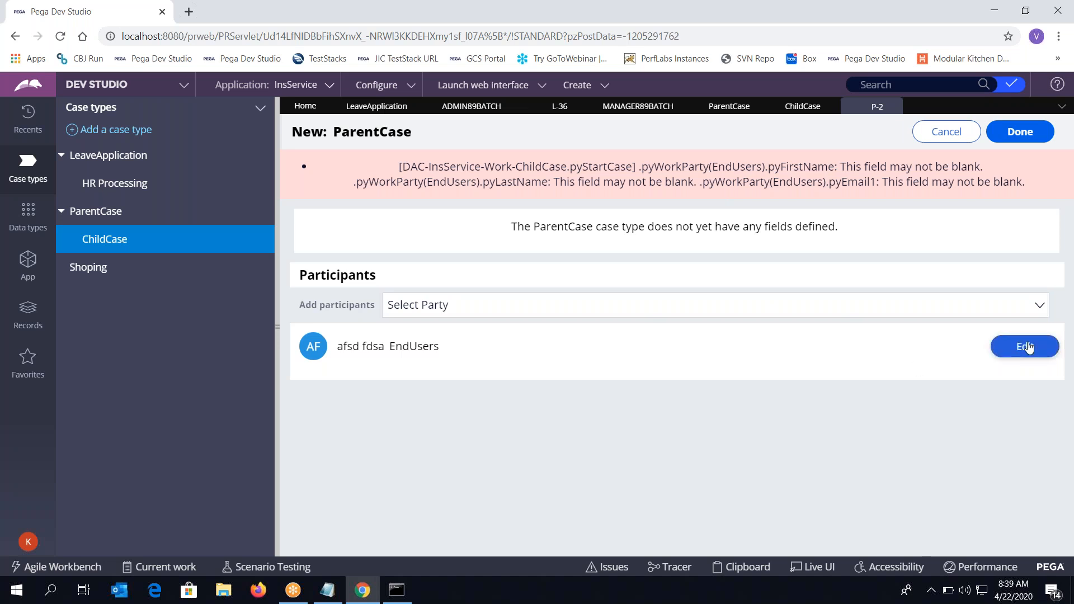
pyautogui.scroll(-1, 671, 353)
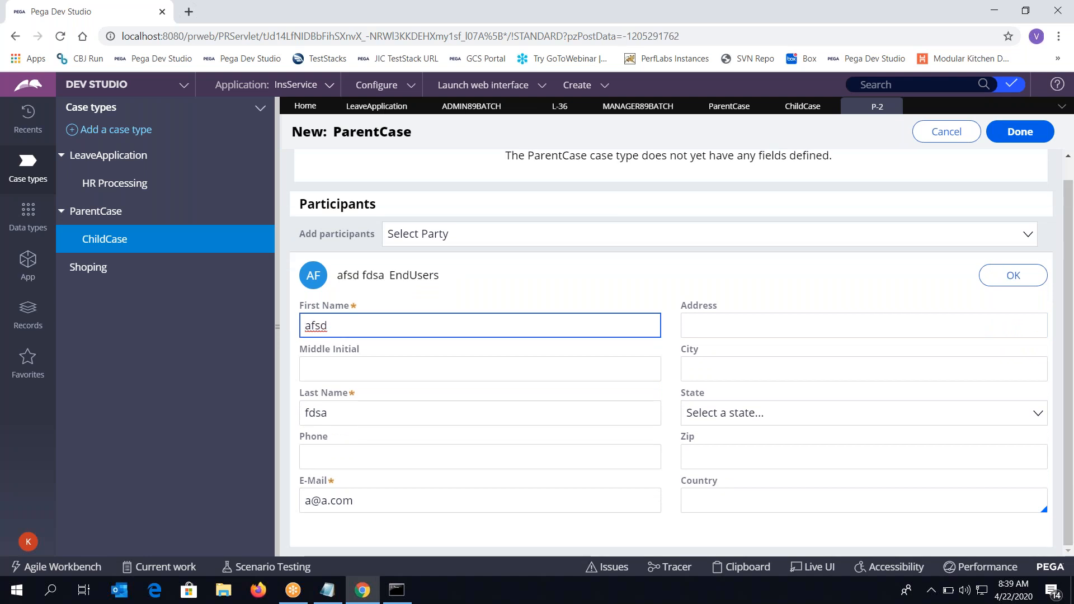
pyautogui.scroll(1, 672, 353)
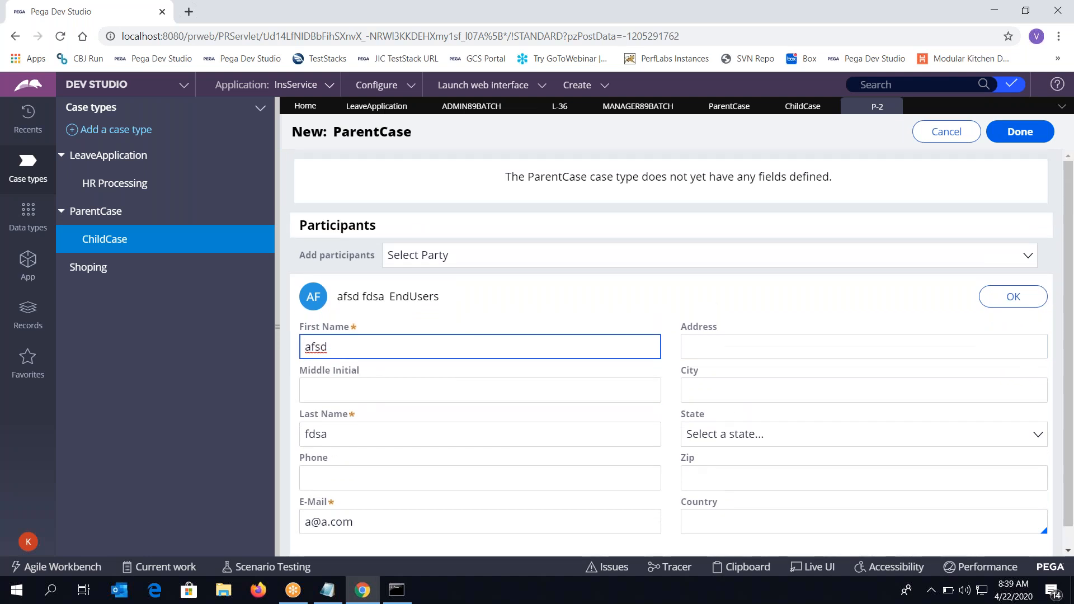
pyautogui.click(1018, 135)
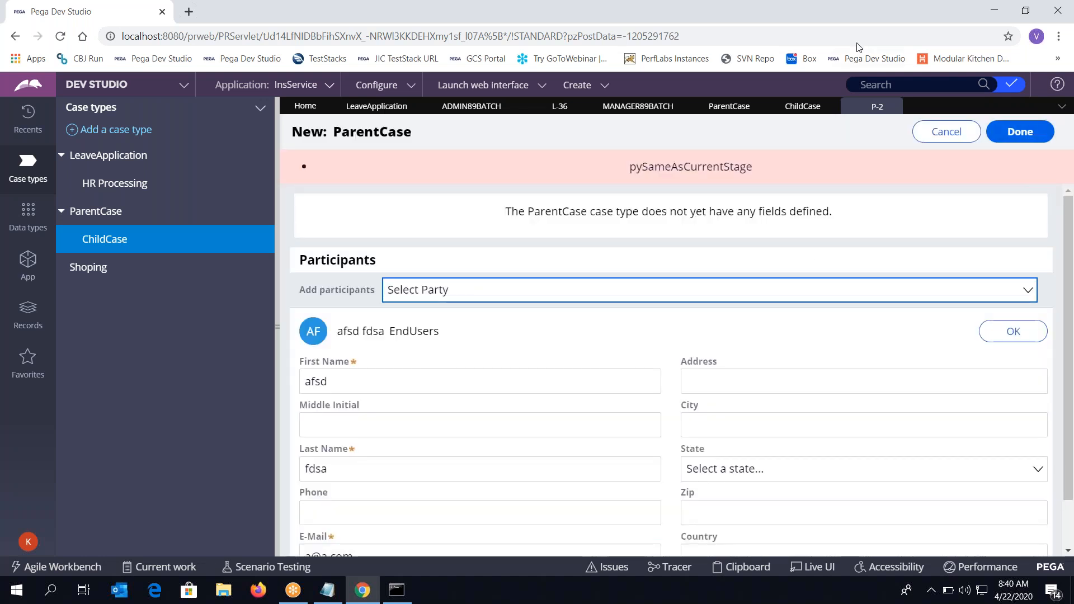
pyautogui.click(891, 106)
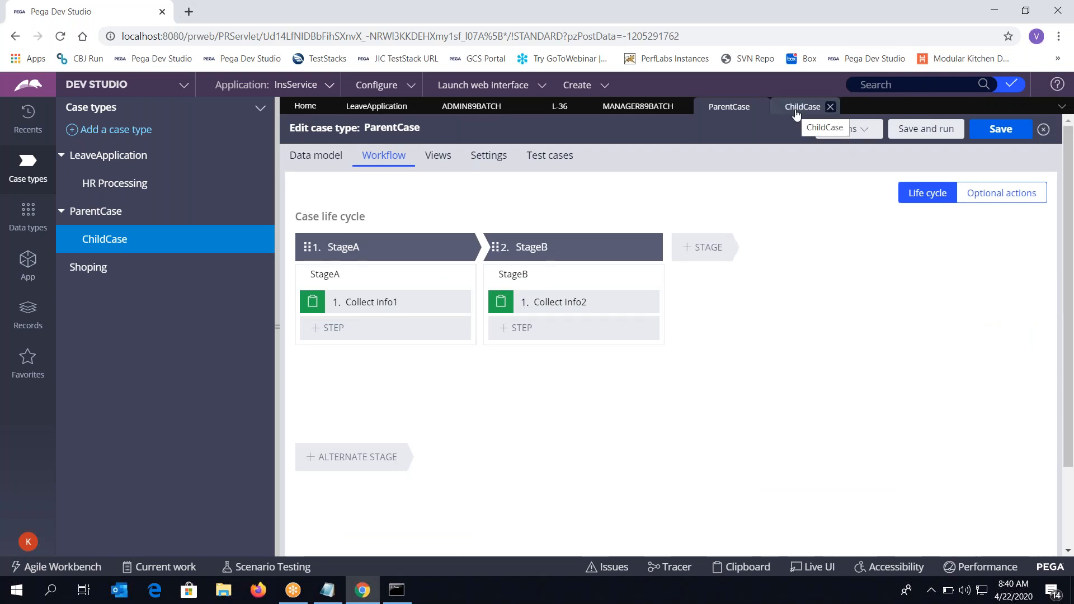
# Delete the Interested, EndUsers, Owner and Customer roles from ParentCase's participants and save
pyautogui.click(941, 131)
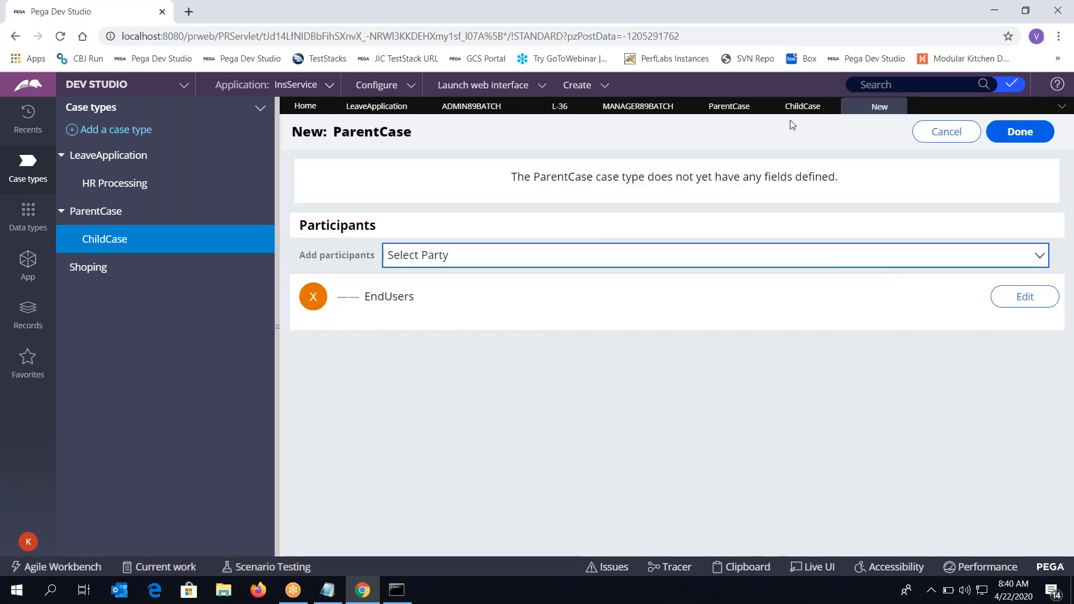
pyautogui.click(729, 106)
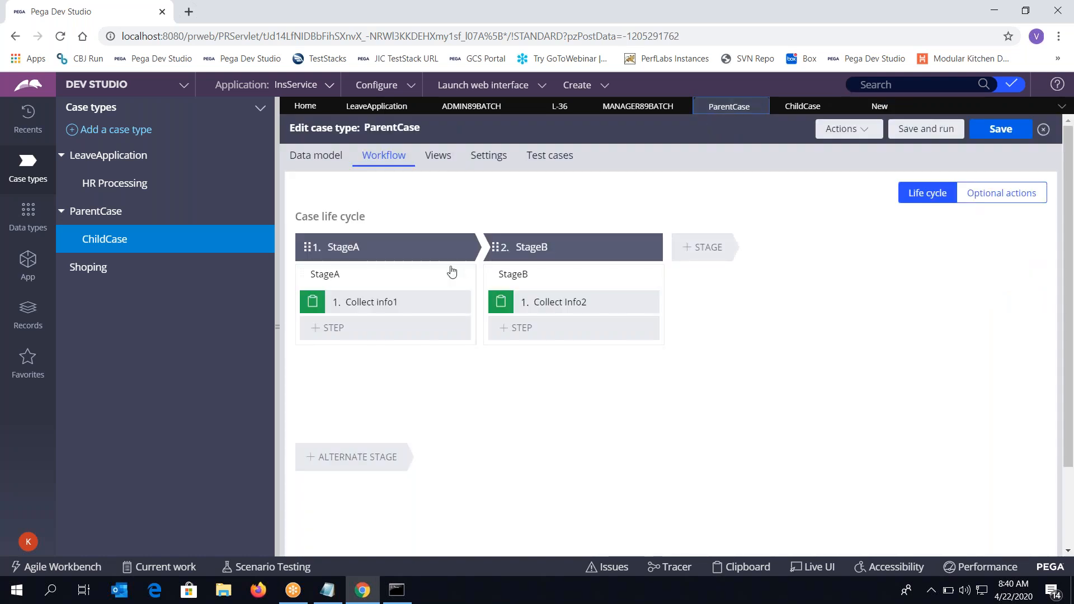
pyautogui.click(489, 155)
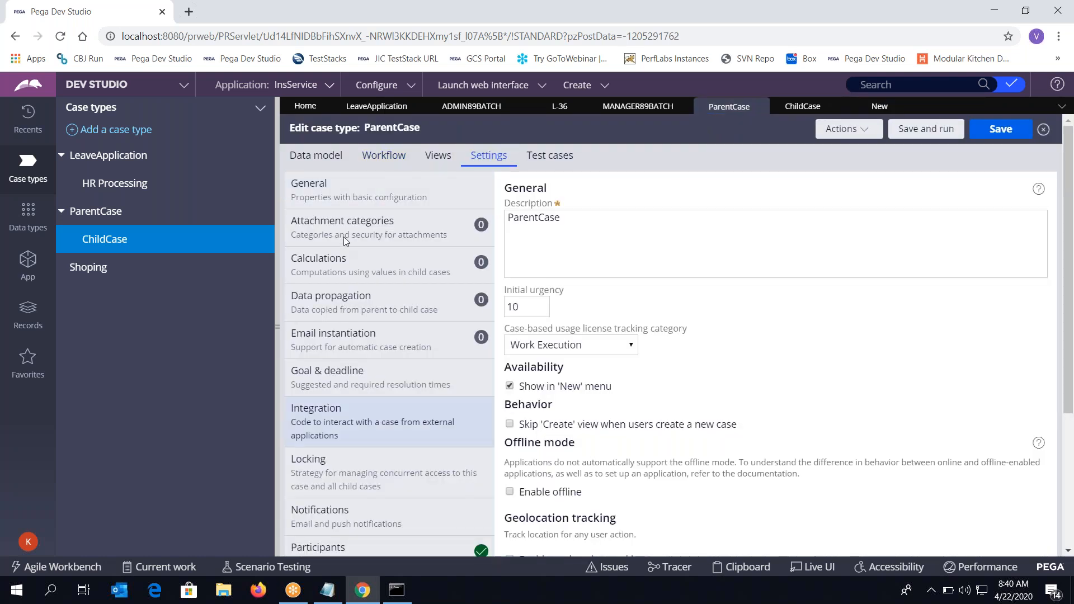
pyautogui.click(318, 546)
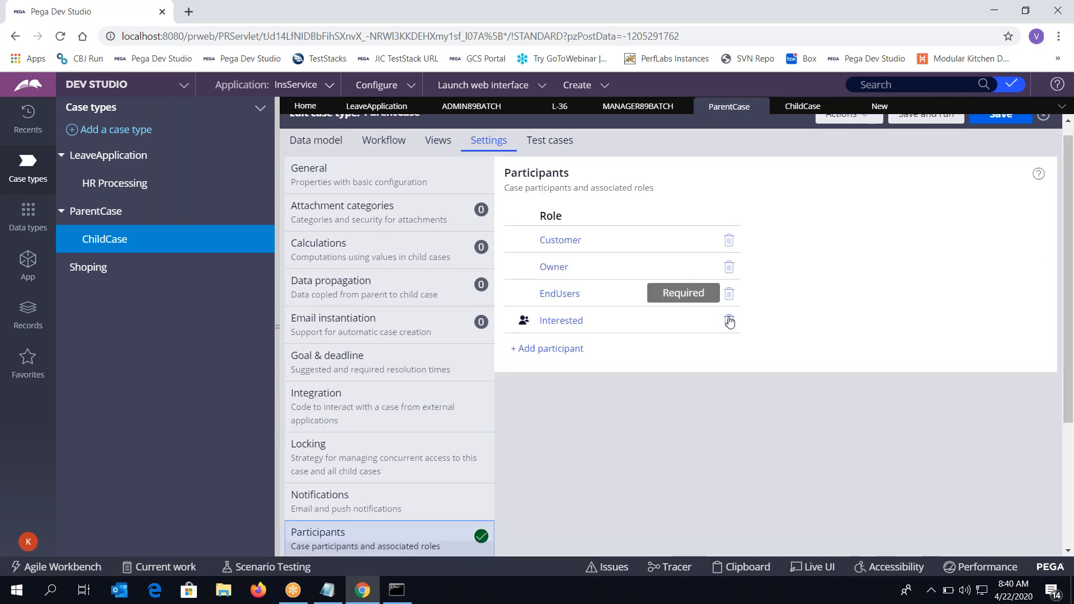
pyautogui.click(729, 320)
pyautogui.click(729, 293)
pyautogui.click(729, 267)
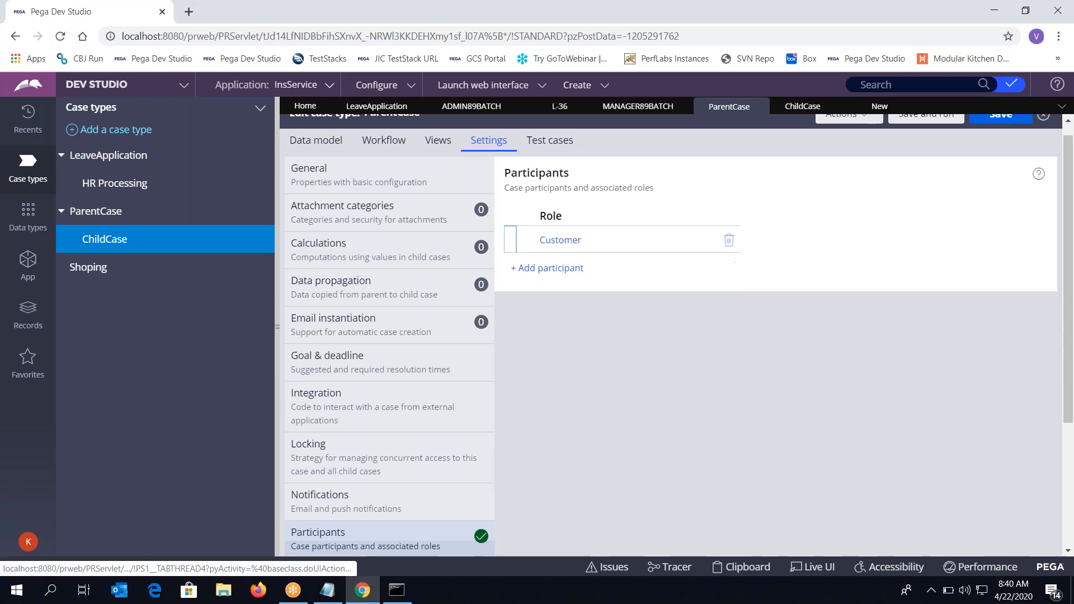
pyautogui.click(729, 240)
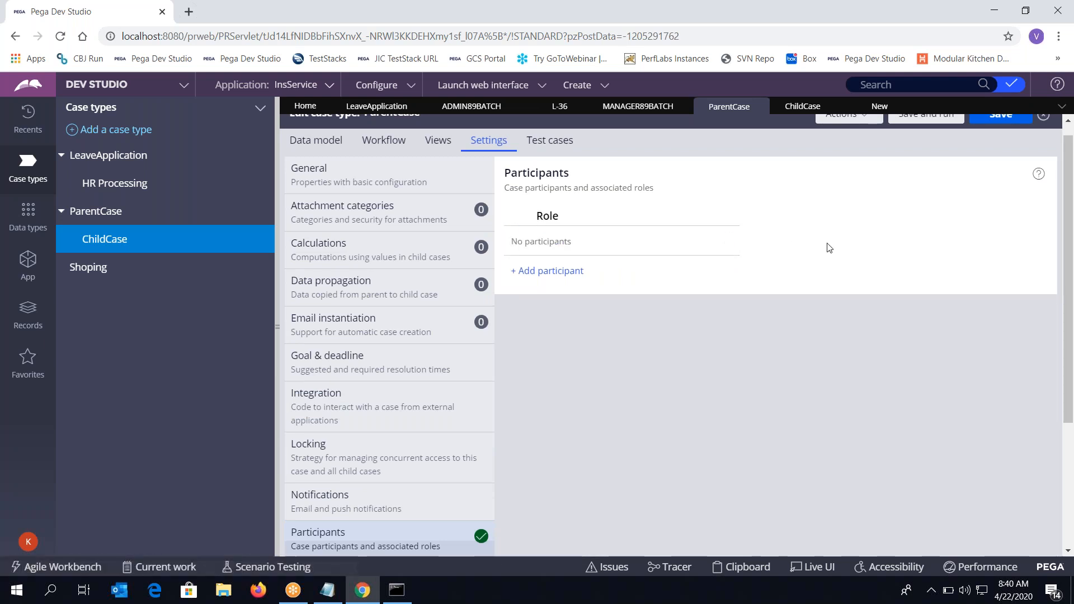
pyautogui.scroll(1, 829, 248)
pyautogui.click(982, 129)
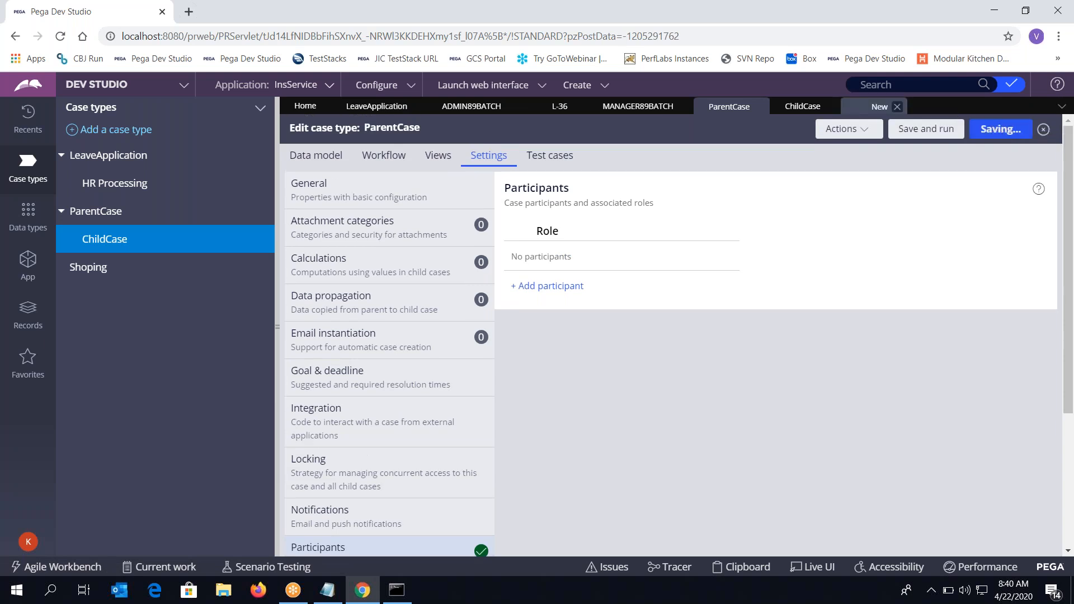
# Delete the Interested, EndUsers, Owner and Customer roles from ChildCase's participants and save
pyautogui.click(804, 108)
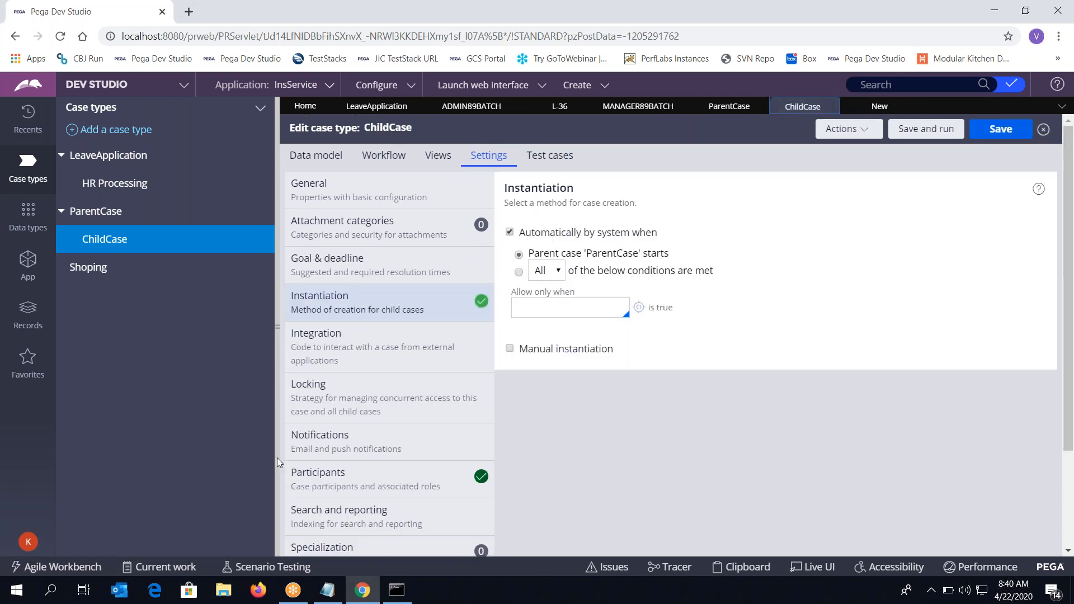
pyautogui.click(330, 479)
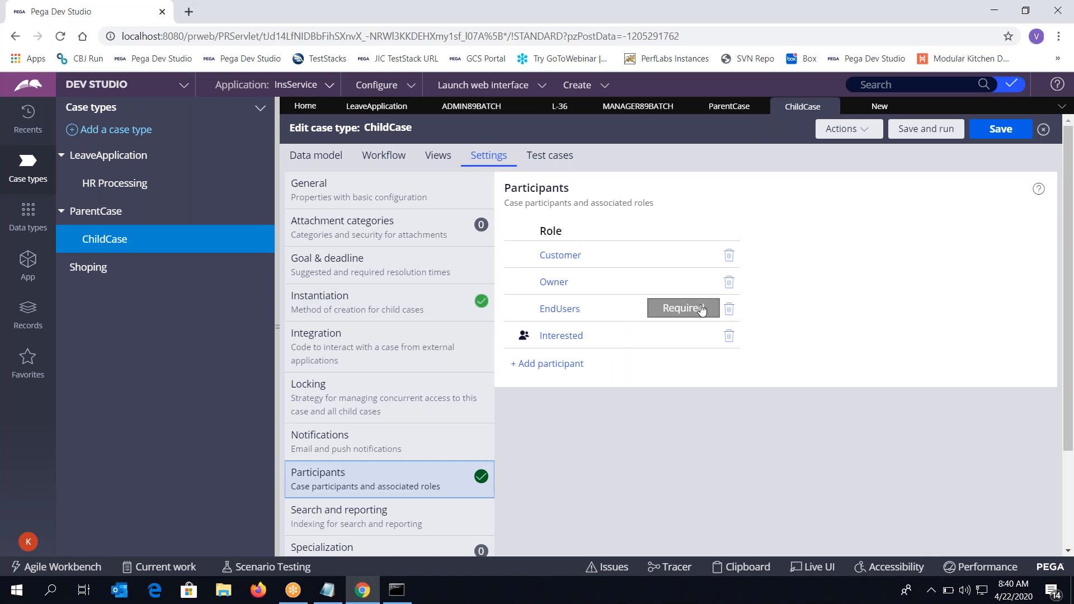
pyautogui.click(729, 336)
pyautogui.click(734, 316)
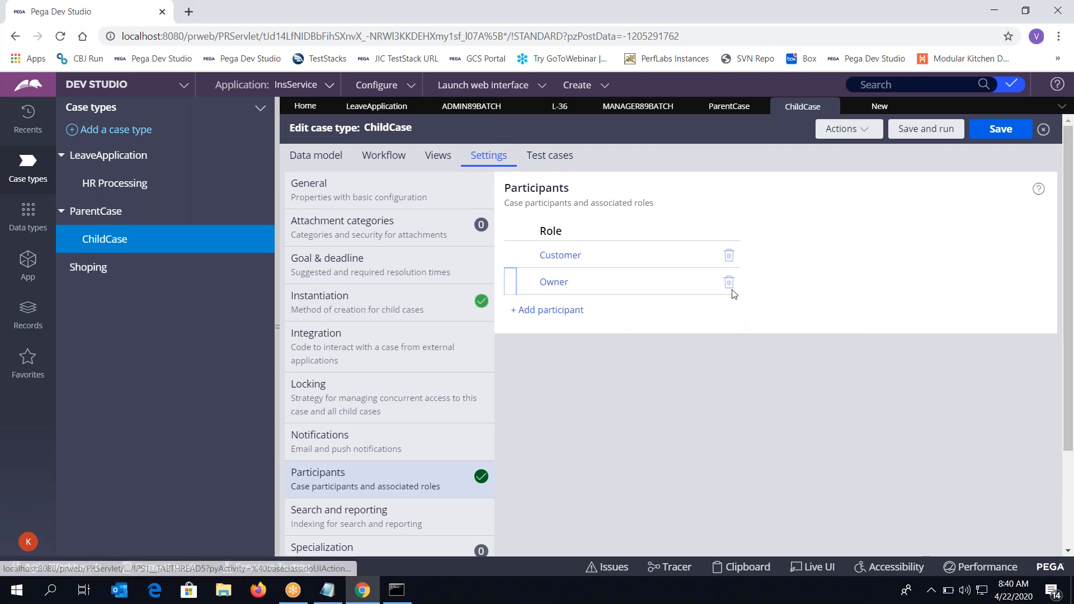
pyautogui.click(729, 284)
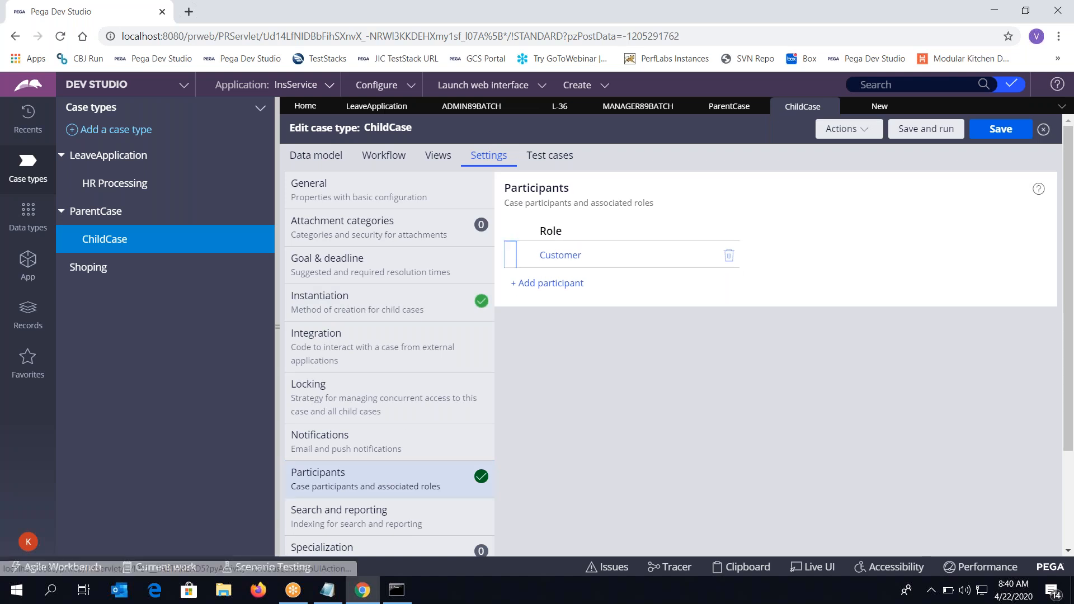
pyautogui.click(729, 256)
pyautogui.click(1009, 138)
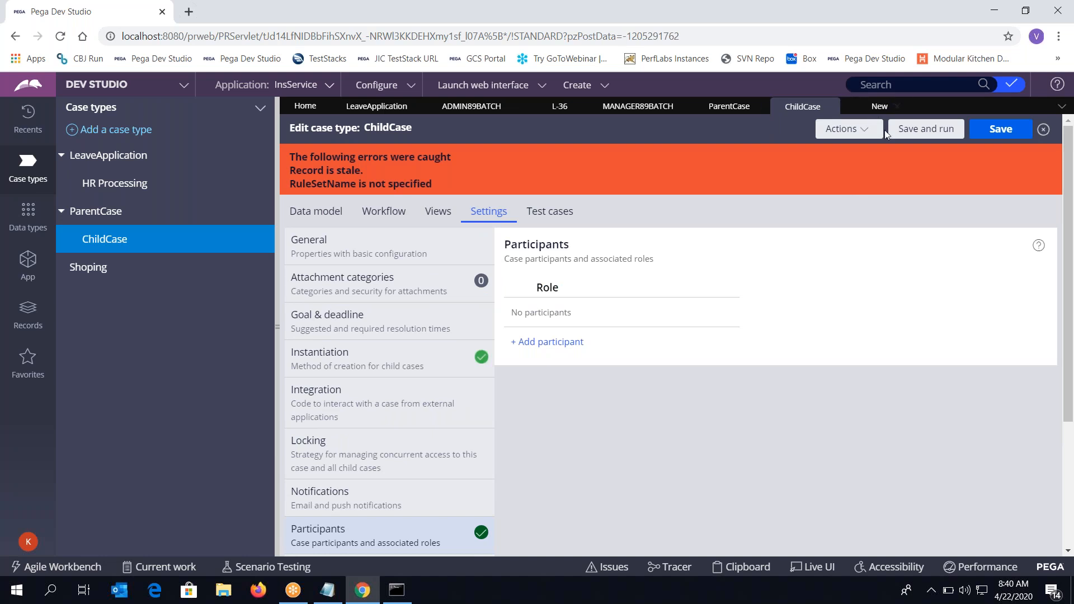
# Refresh the stale ChildCase record, delete its EndUsers participant role again, and save
pyautogui.click(865, 139)
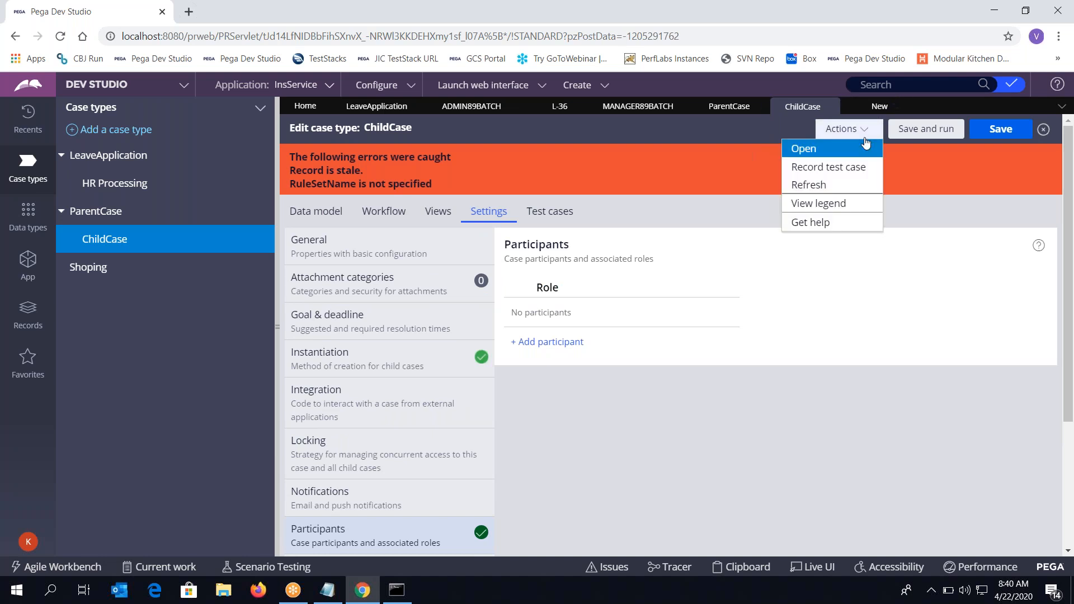
pyautogui.click(826, 182)
pyautogui.click(484, 156)
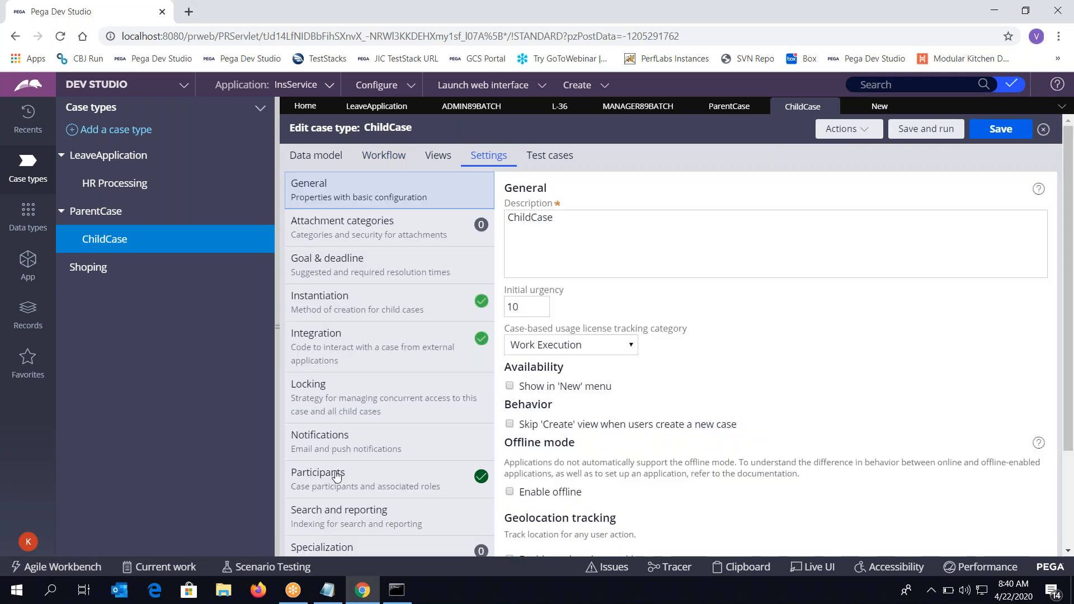
pyautogui.click(336, 477)
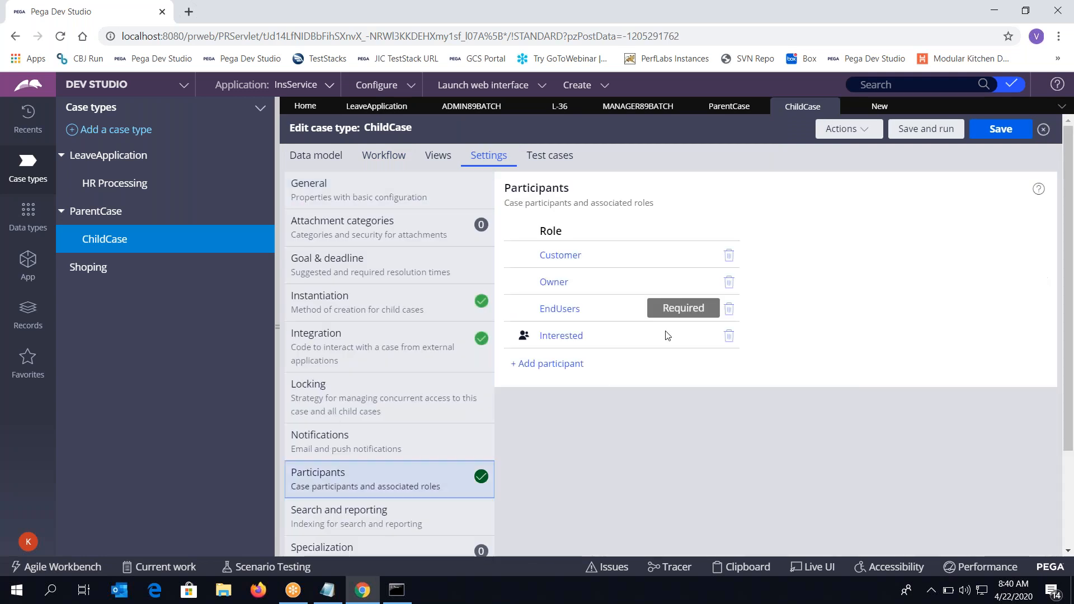
pyautogui.click(729, 308)
pyautogui.click(1002, 129)
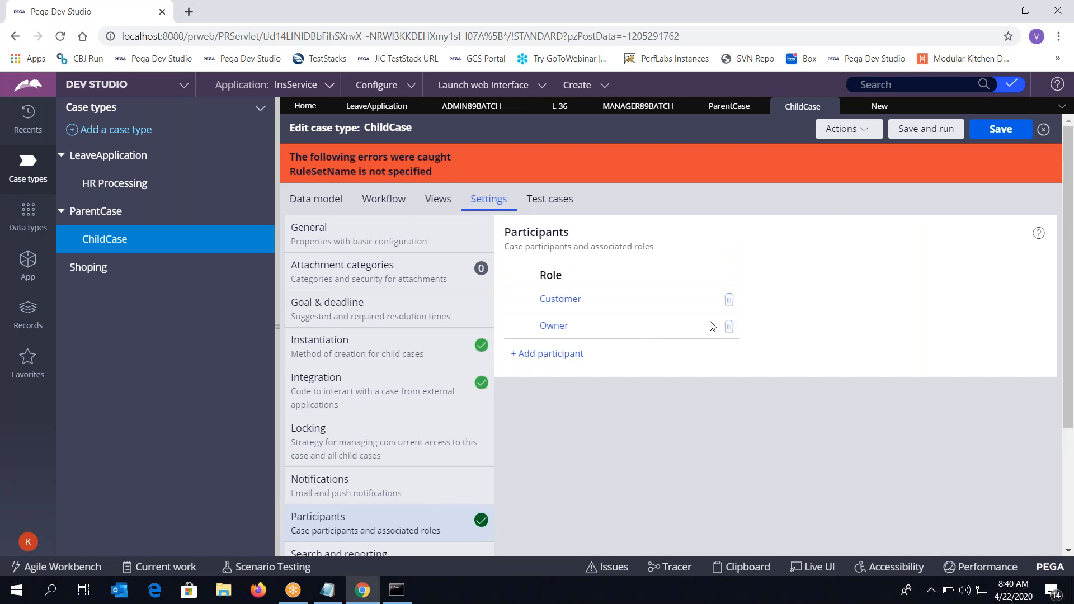
# Open the full ChildCase case type rule record via Actions > Open
pyautogui.click(846, 129)
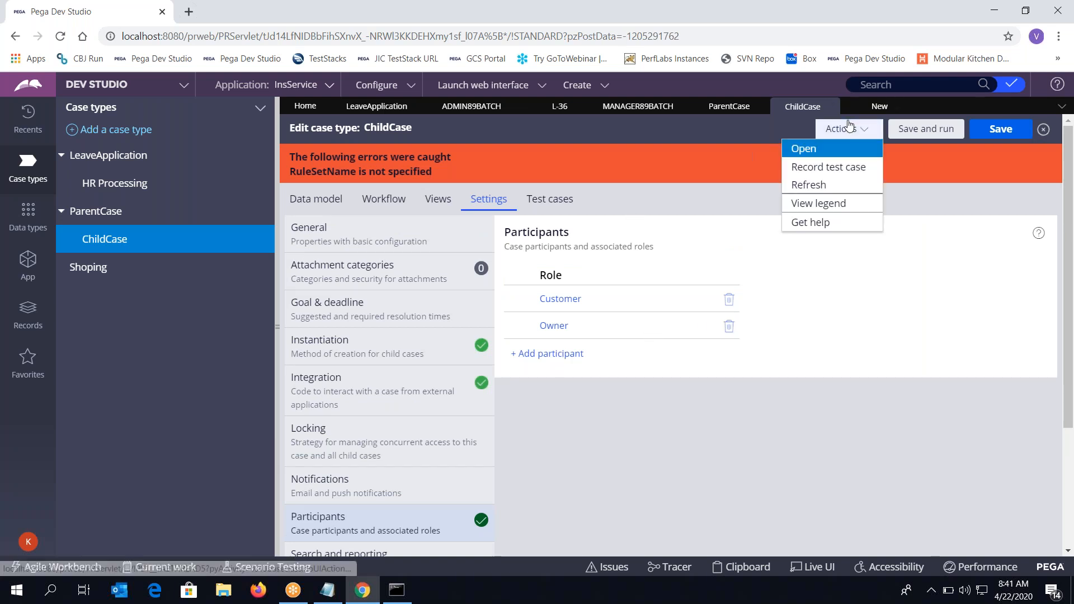
pyautogui.click(806, 146)
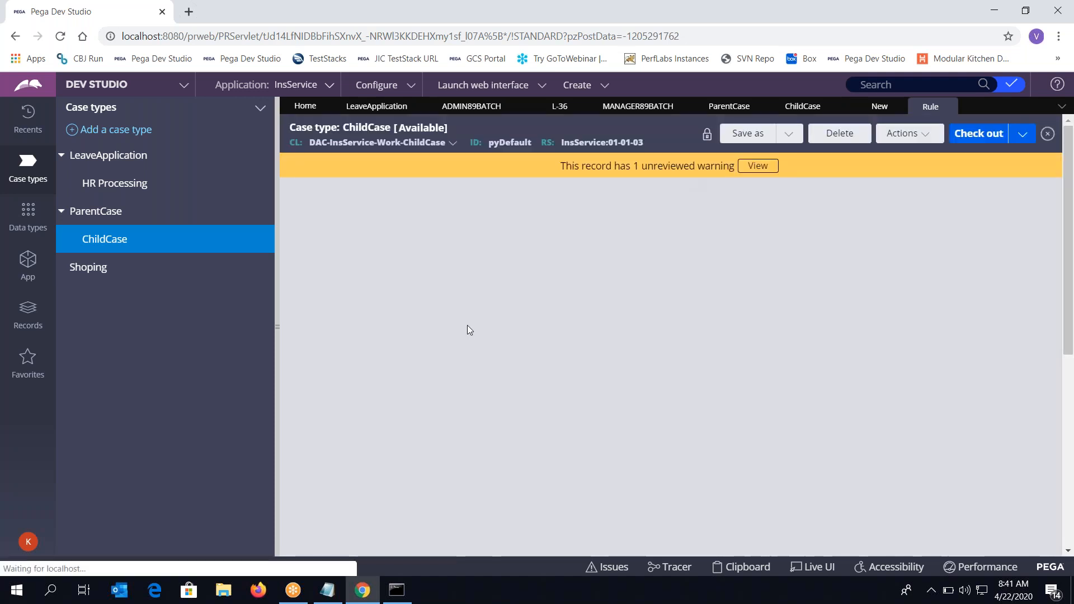
pyautogui.scroll(-4, 479, 379)
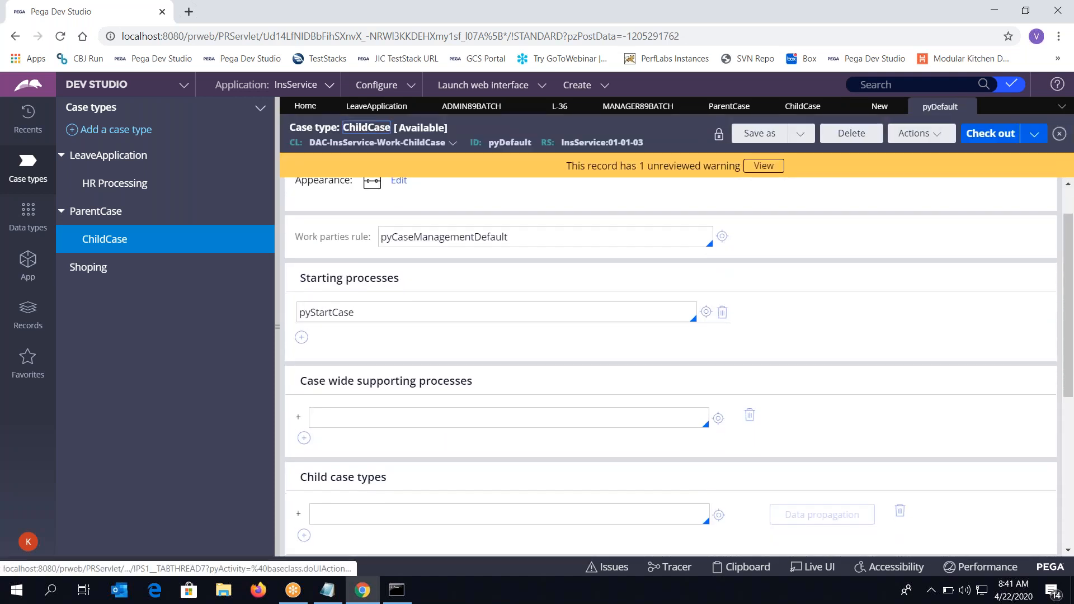
pyautogui.scroll(-2, 423, 197)
pyautogui.scroll(7, 424, 197)
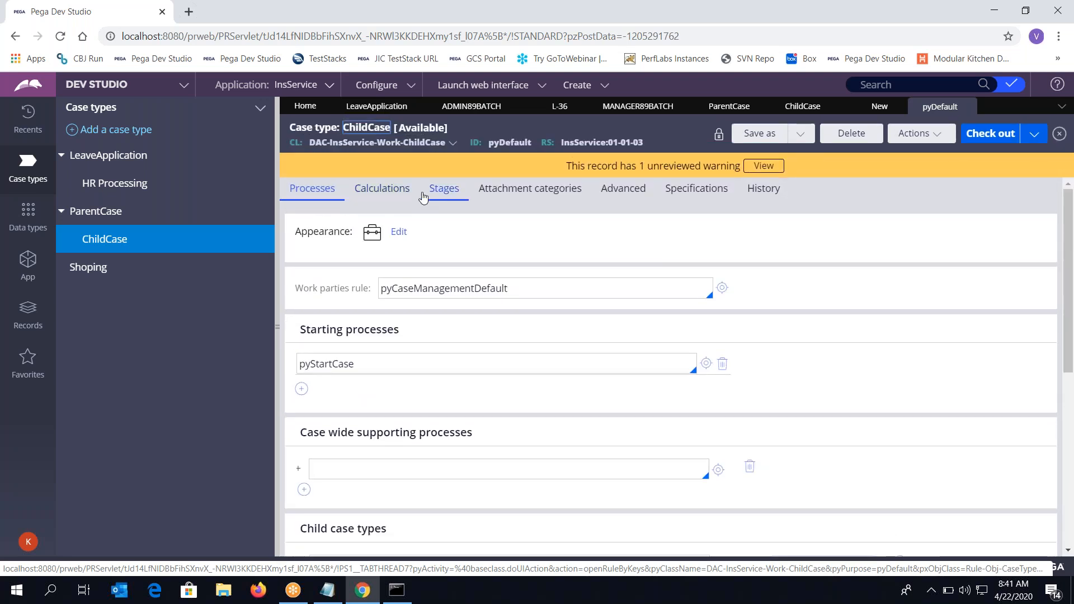
# Browse its Calculations, Stages, Attachment categories and Advanced tabs, then select the pyCaseManagementDefault work parties rule
pyautogui.click(412, 187)
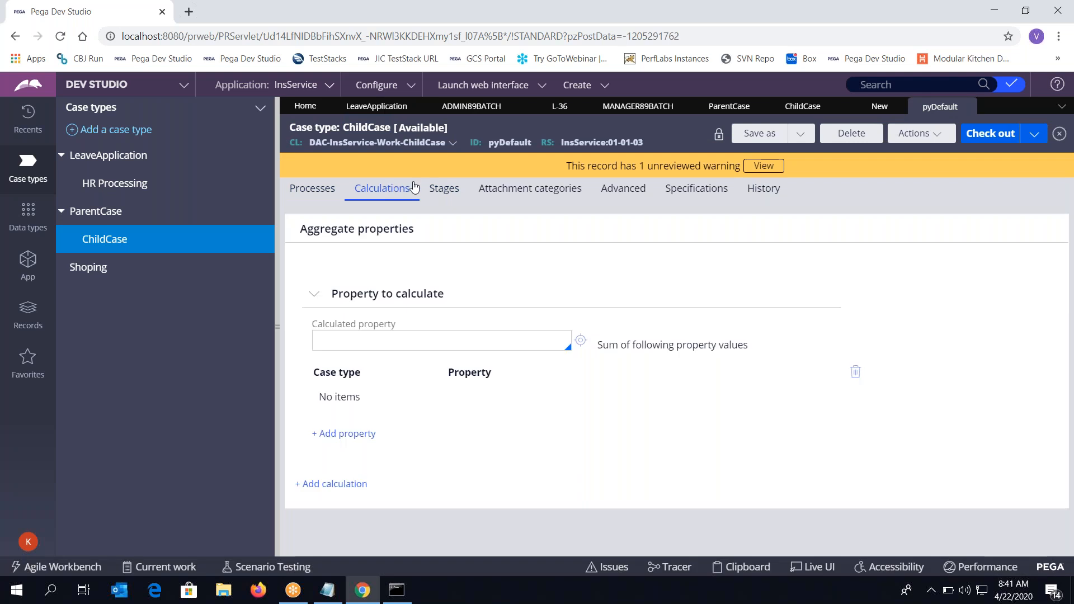
pyautogui.click(445, 188)
pyautogui.click(551, 193)
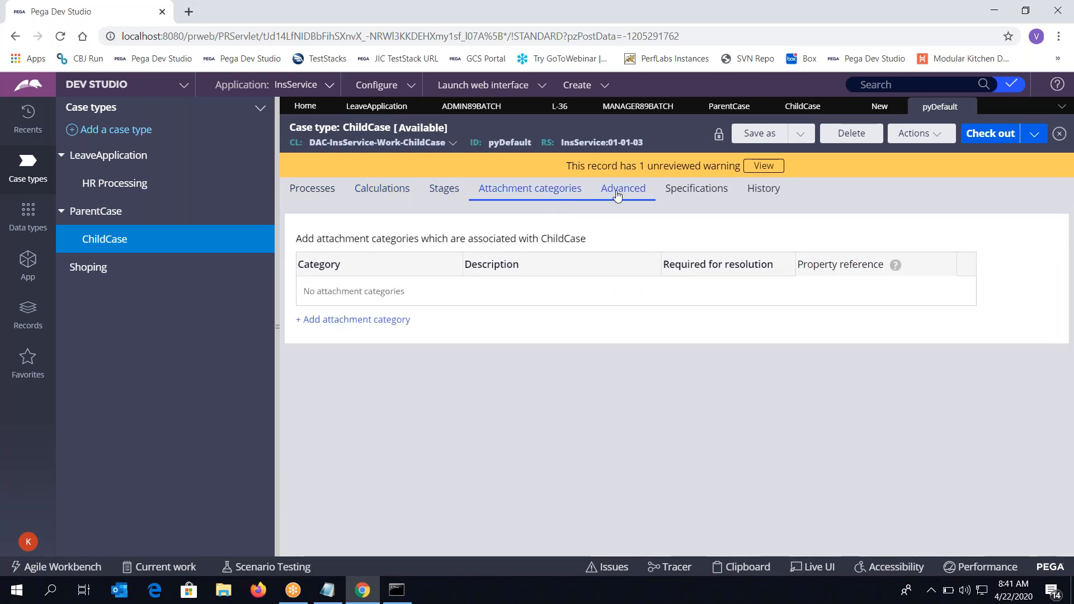
pyautogui.click(316, 192)
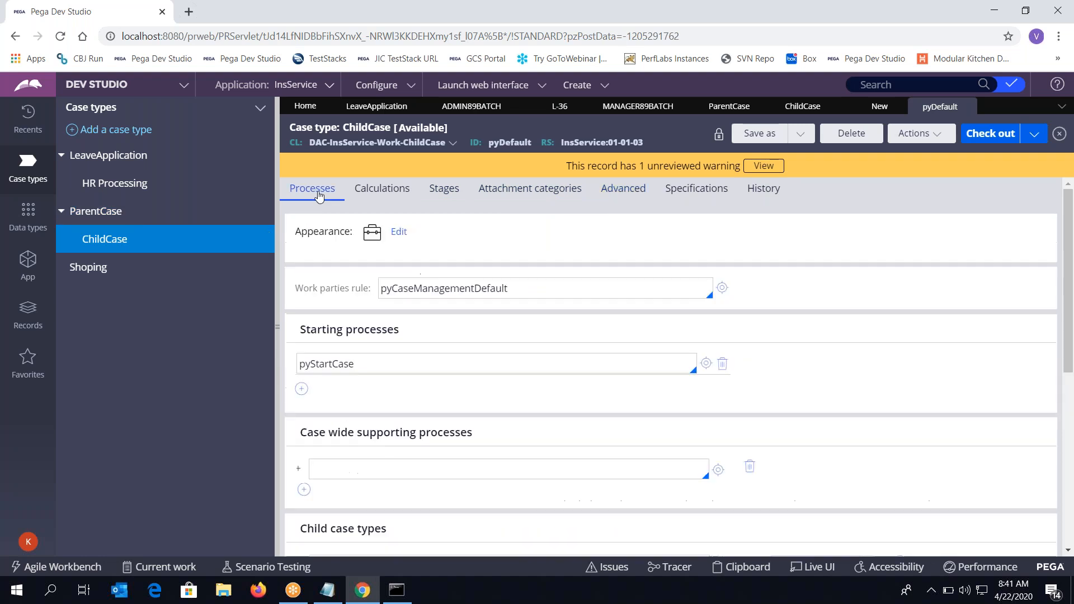
pyautogui.click(480, 280)
pyautogui.doubleClick(480, 279)
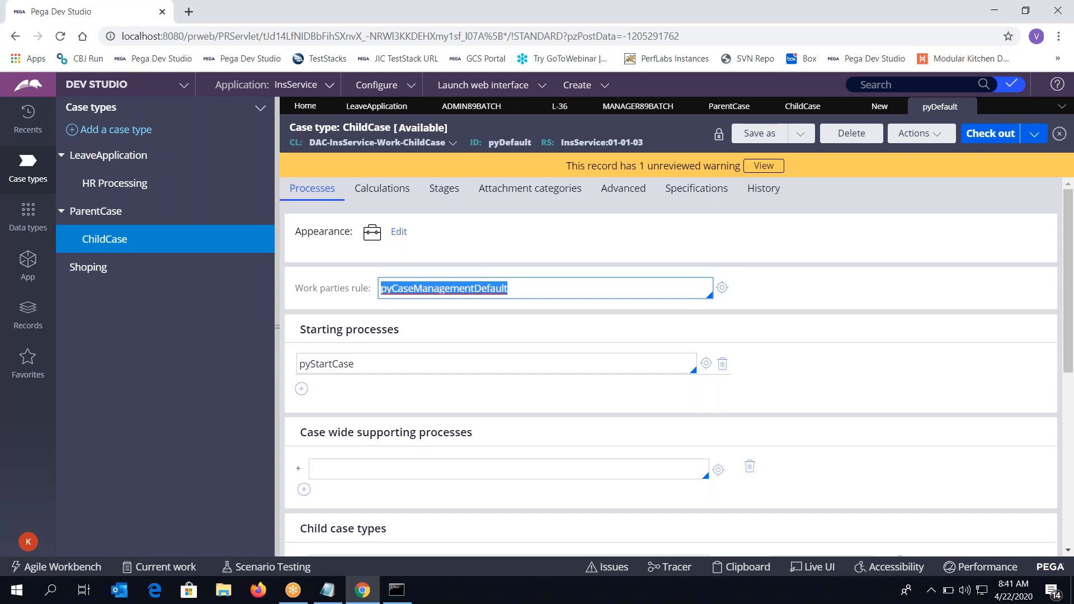
# Open pyCaseManagementDefault, delete the EndUsers and Interested parties, and check the rule out
pyautogui.click(722, 288)
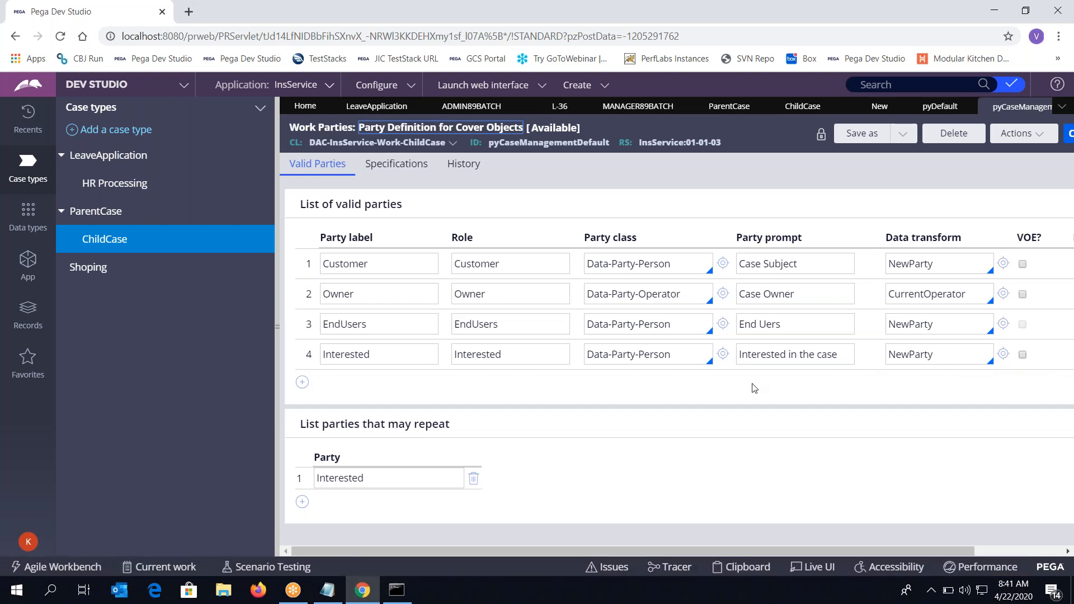
pyautogui.hscroll(3, 755, 387)
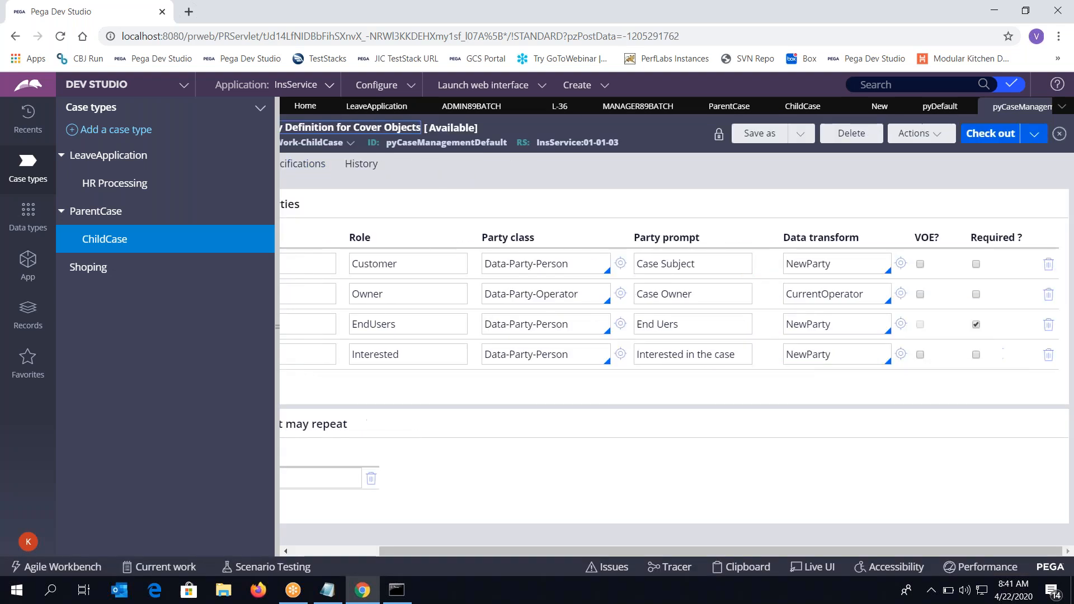
pyautogui.click(1049, 326)
pyautogui.hscroll(3, 1027, 334)
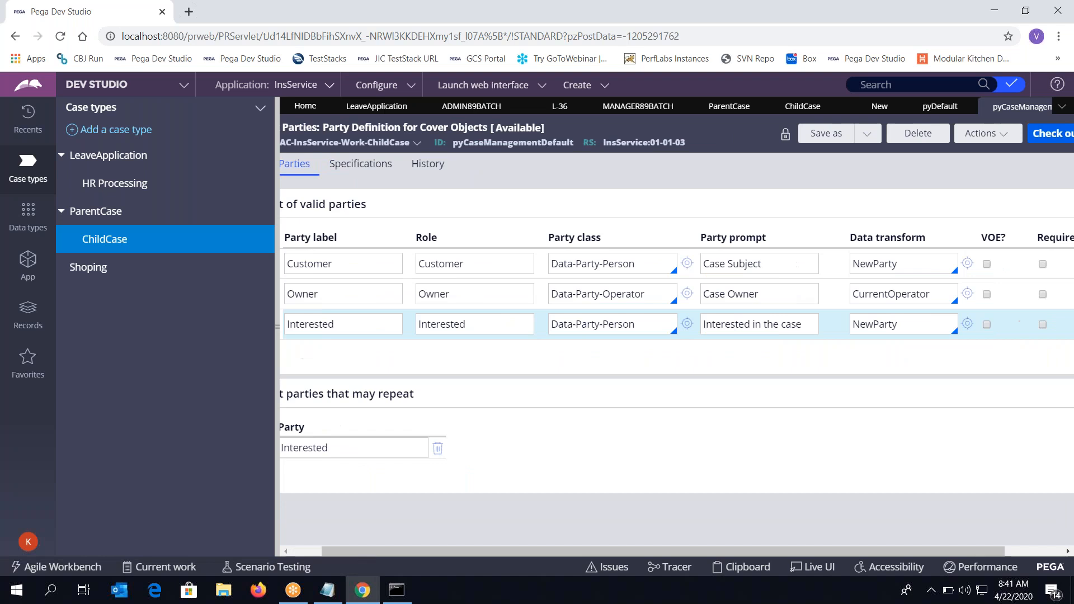
pyautogui.click(1048, 325)
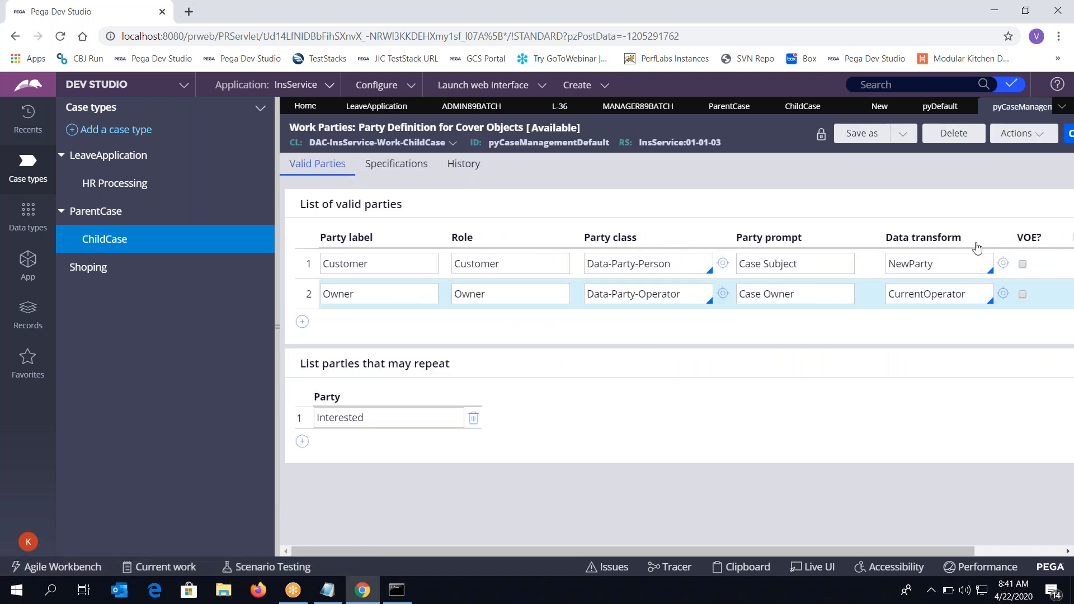
pyautogui.hscroll(3, 951, 291)
pyautogui.click(999, 133)
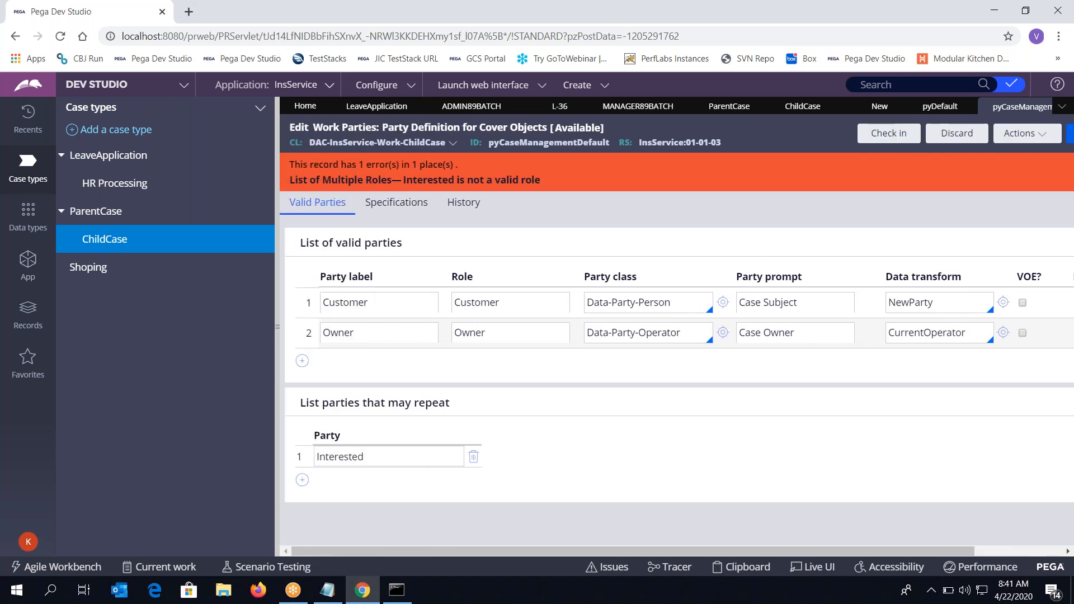
# Try checking in the party definition with a comment, dismiss the failure, and open Actions
pyautogui.click(796, 137)
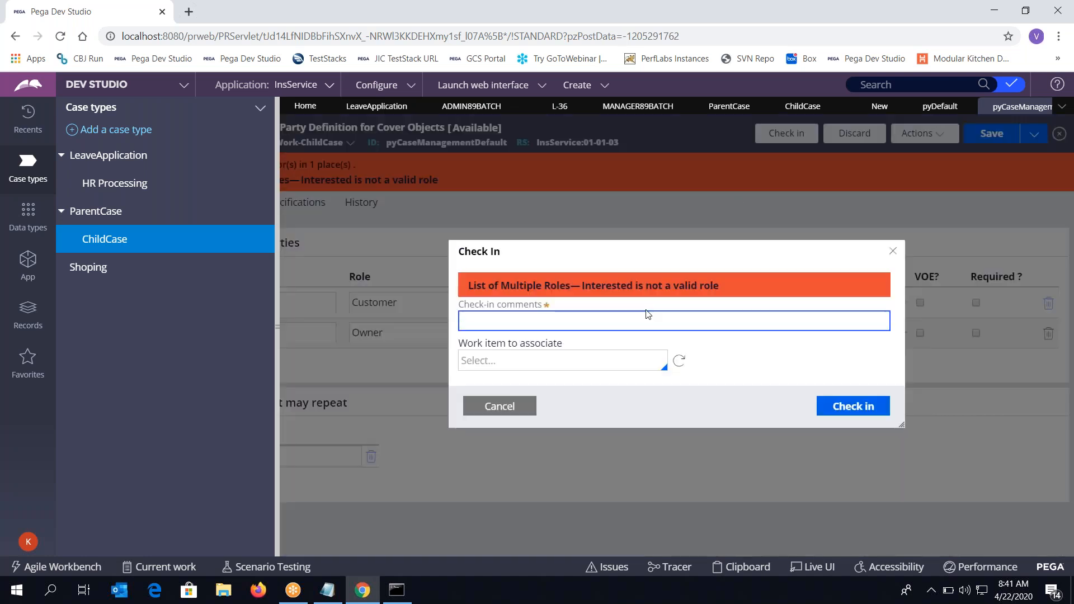
pyautogui.write('sdaf')
pyautogui.click(838, 413)
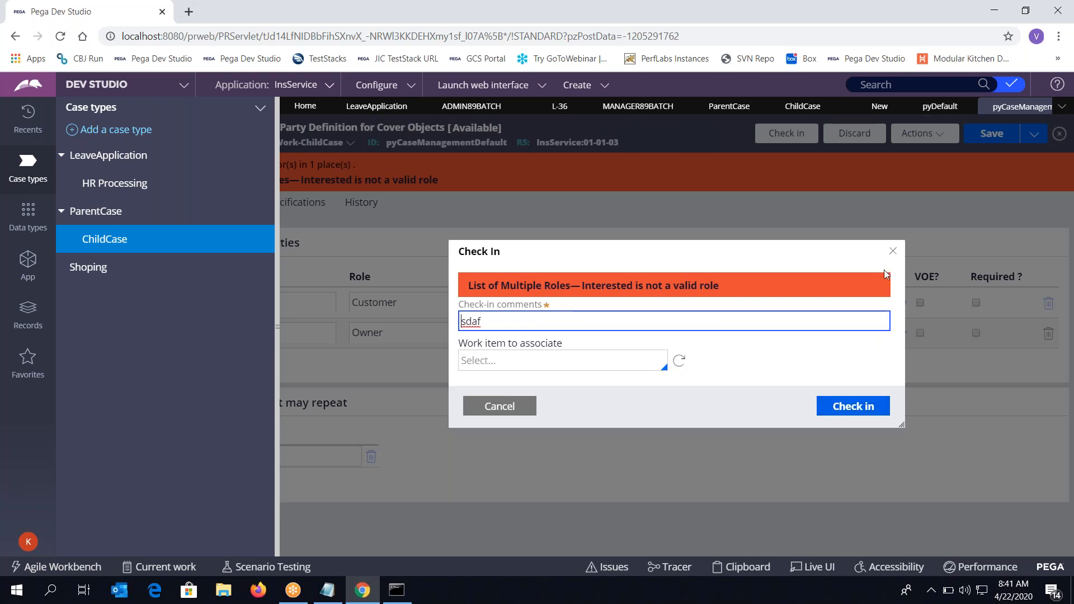
pyautogui.click(893, 252)
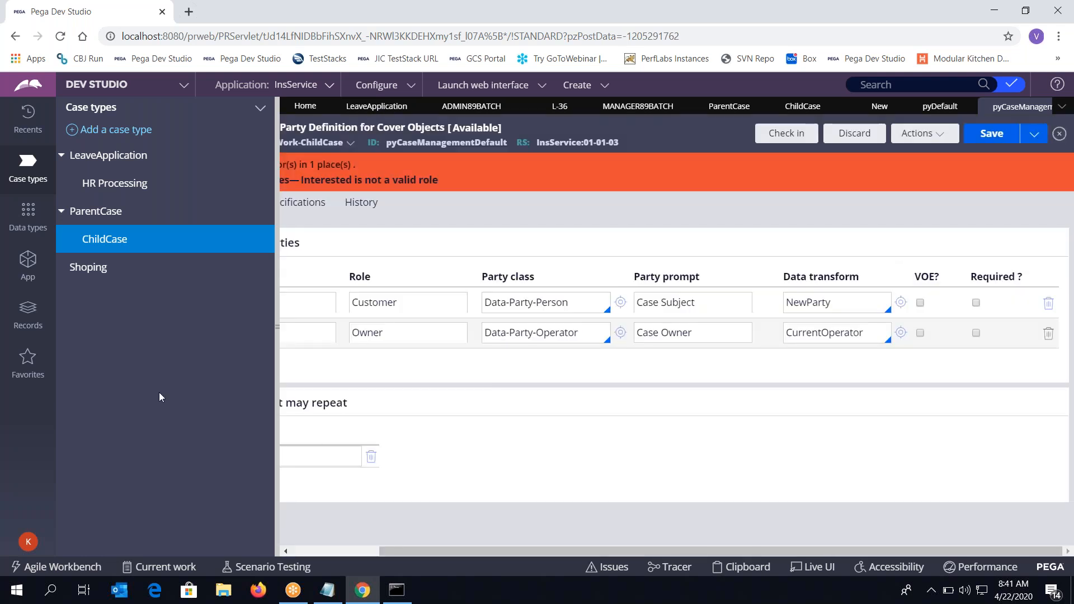
pyautogui.click(282, 339)
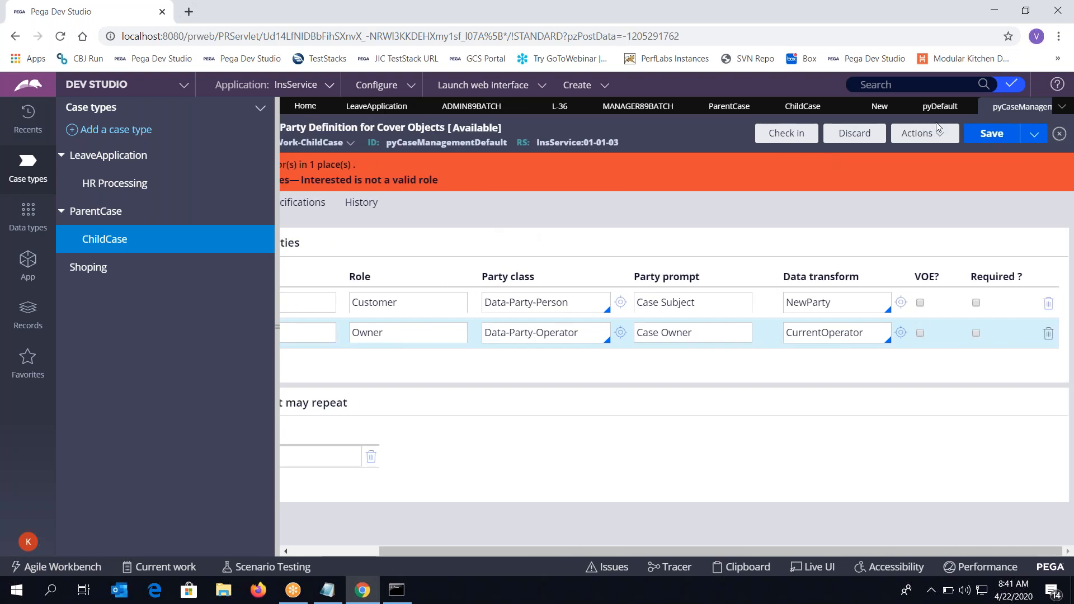
pyautogui.click(934, 136)
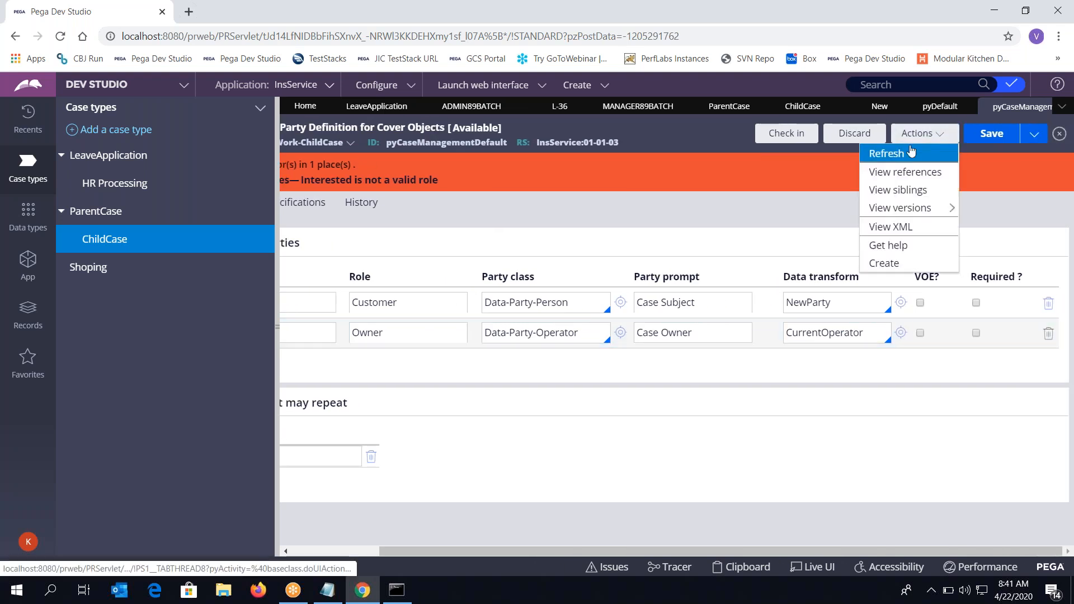
# Refresh the party definition, clear EndUsers' Required setting, delete the EndUsers row, and save
pyautogui.click(911, 152)
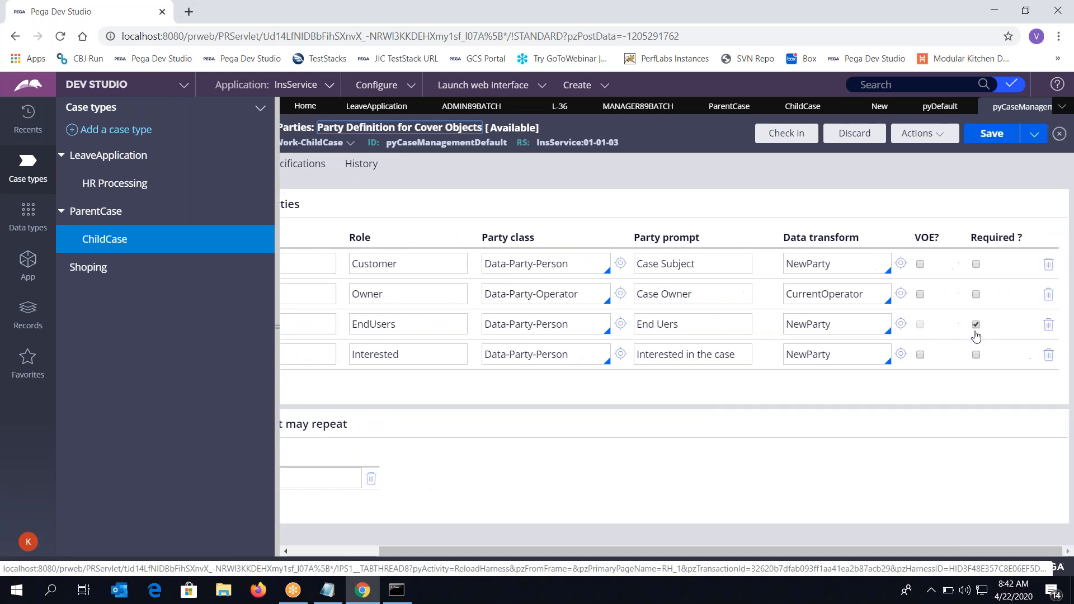
pyautogui.click(977, 325)
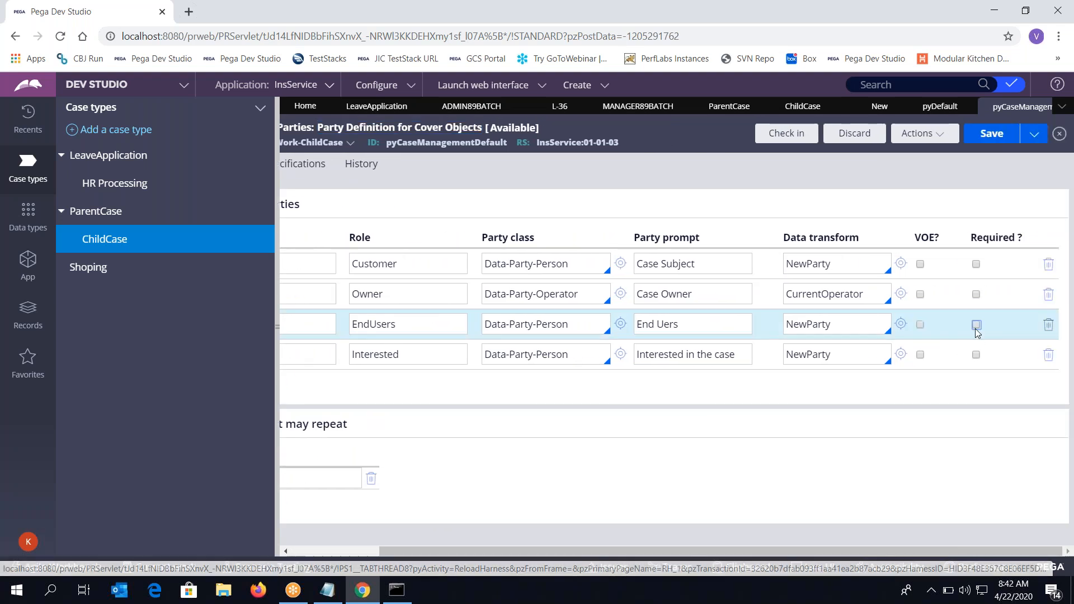
pyautogui.click(990, 139)
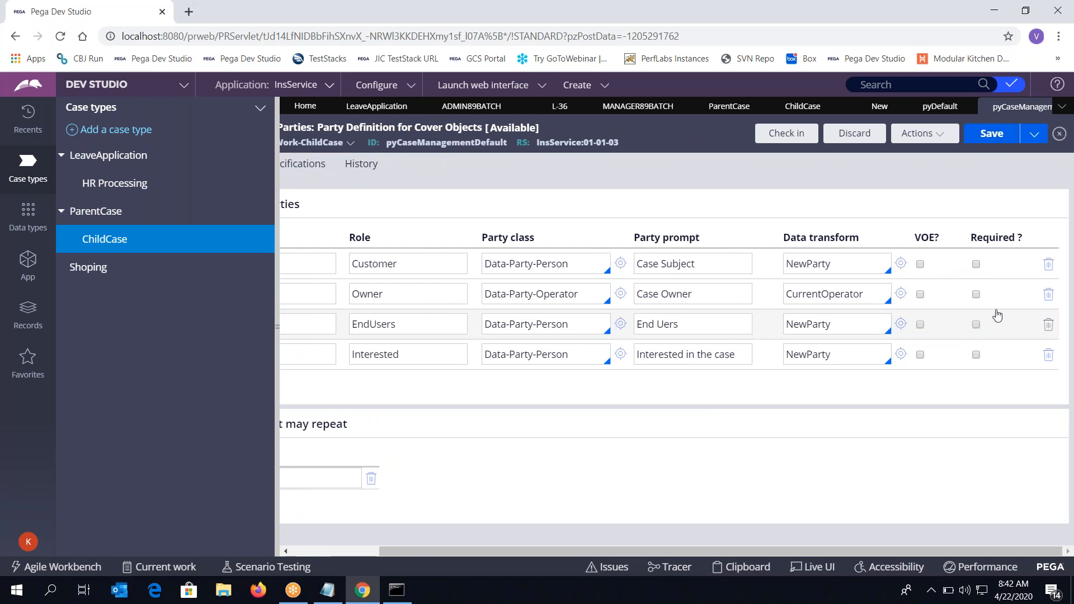
pyautogui.click(1041, 327)
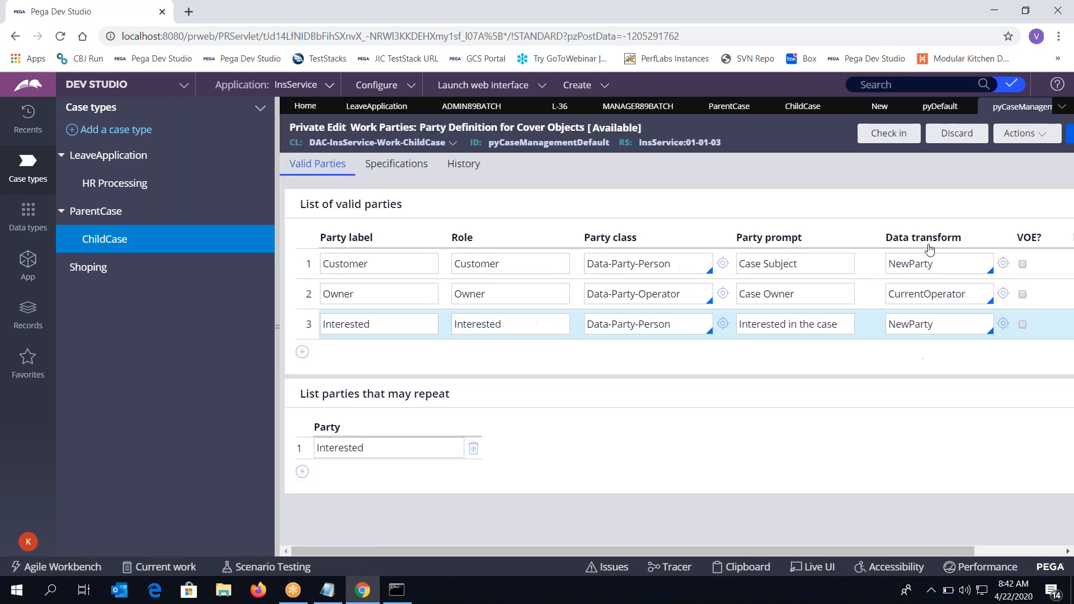
pyautogui.click(994, 135)
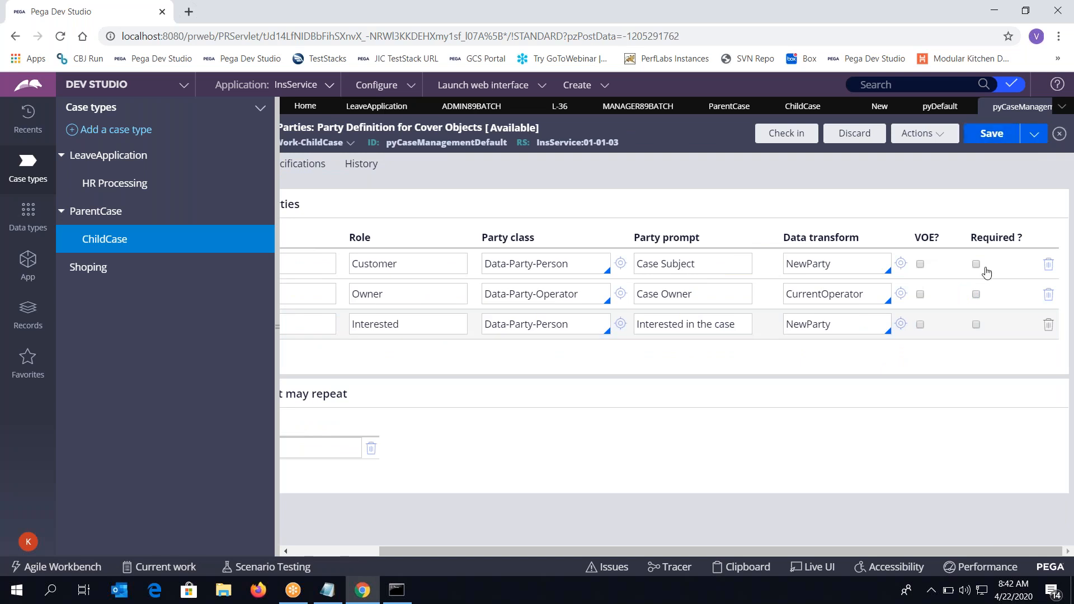
pyautogui.hscroll(-2, 845, 118)
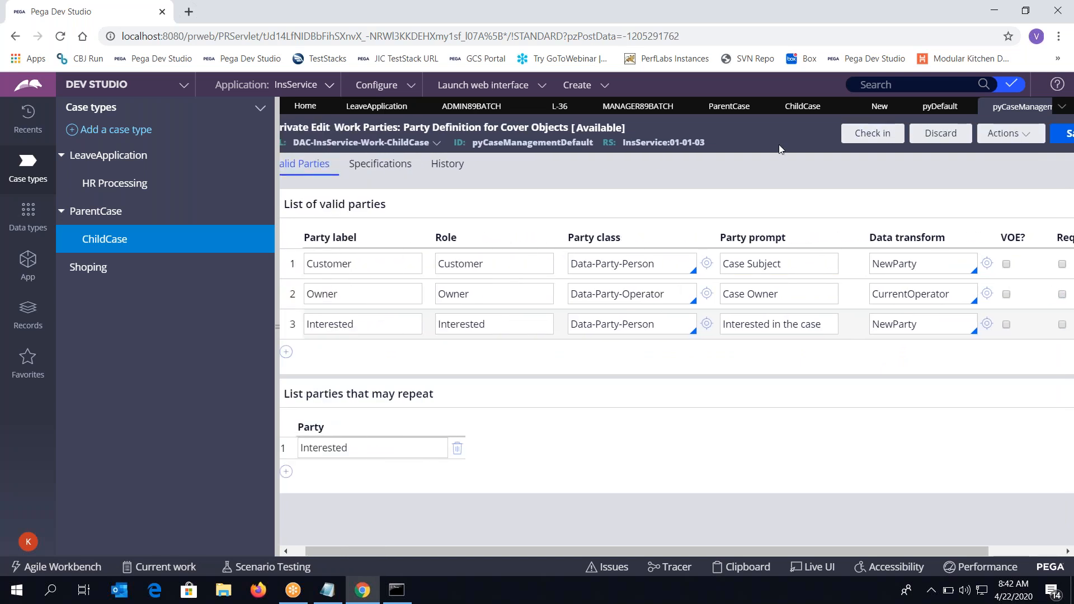
# Reload the ParentCase case type and close the New, pyDefault and party definition tabs
pyautogui.click(726, 107)
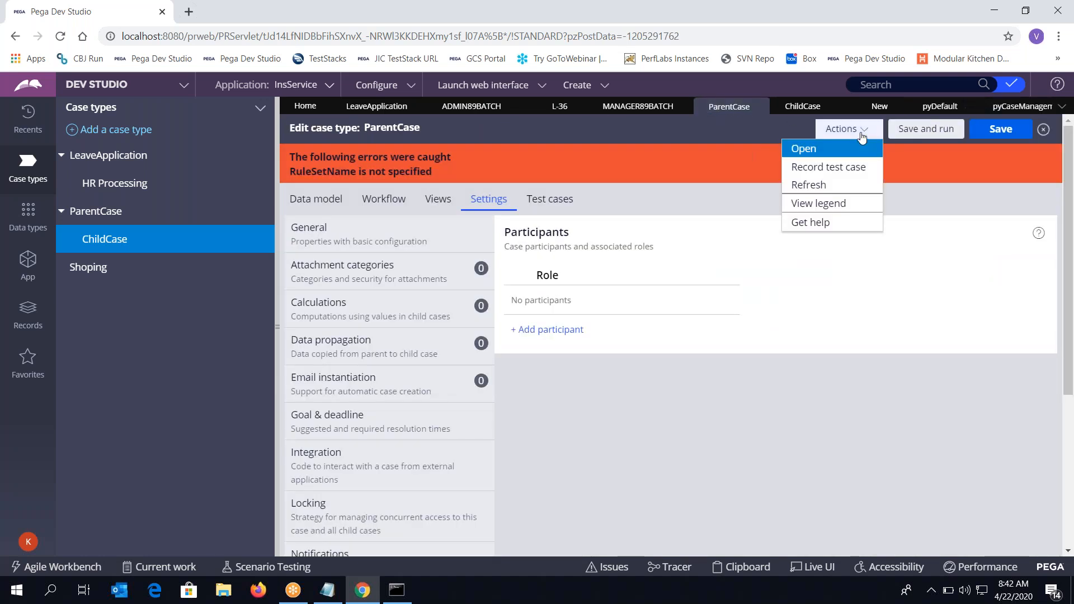
pyautogui.click(822, 185)
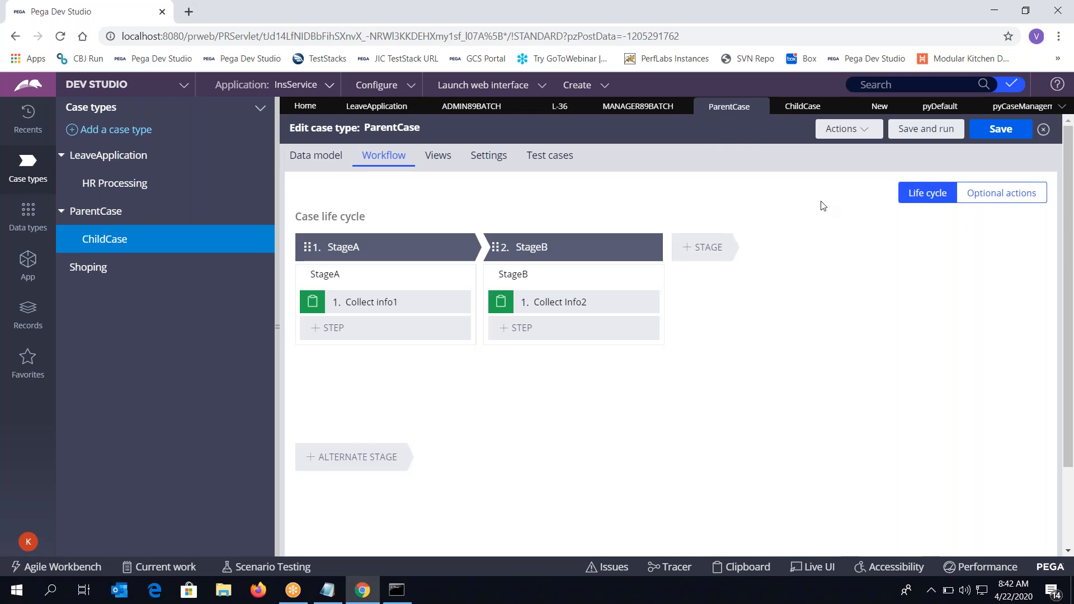
pyautogui.click(898, 107)
pyautogui.click(899, 108)
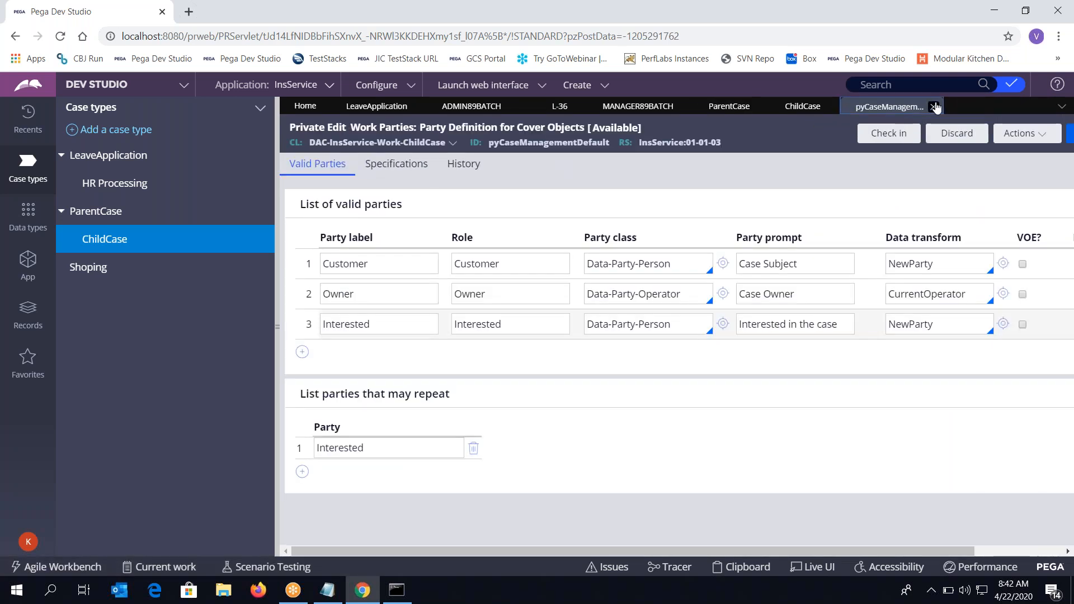
pyautogui.click(934, 107)
# Save and run ParentCase, submit it with blank fields, then open the EndUsers participant's details
pyautogui.click(931, 130)
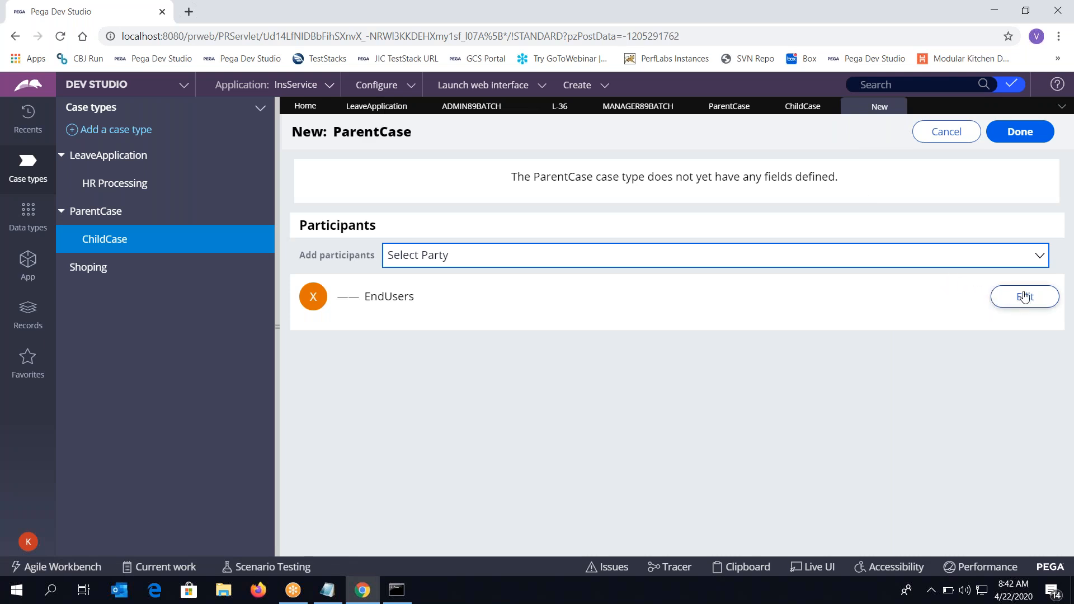
pyautogui.click(1012, 130)
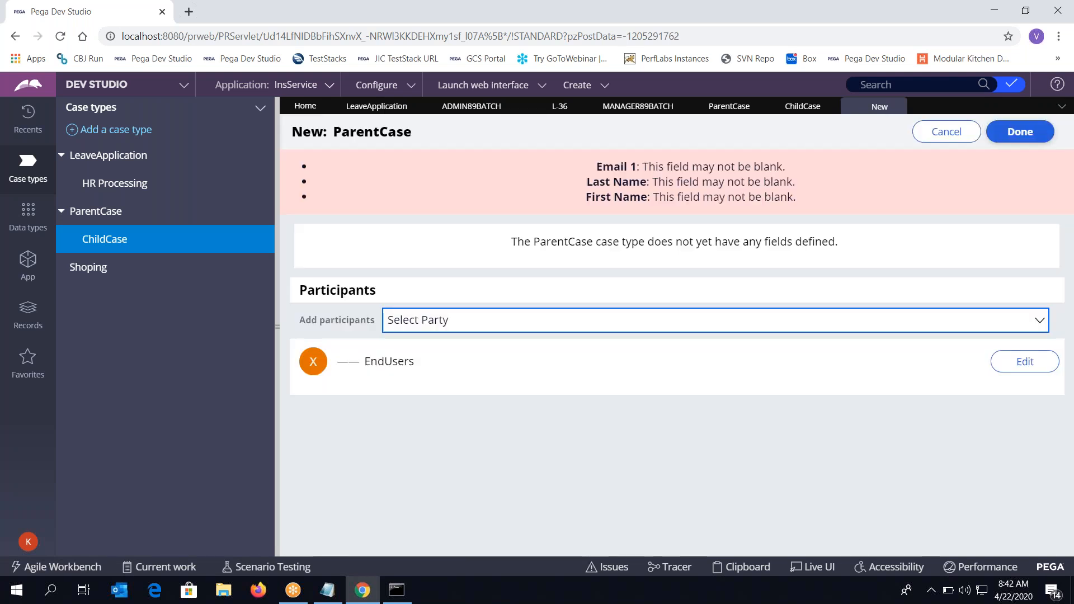
pyautogui.click(1029, 362)
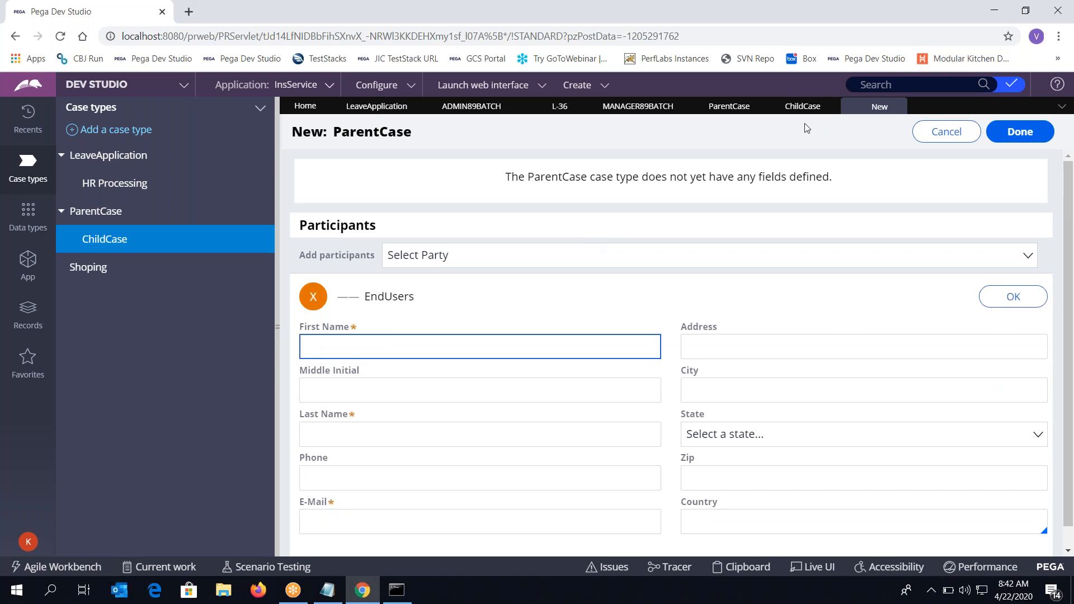
# Remove EndUsers from ParentCase's participant roles, leaving Customer, Owner and Interested, and save
pyautogui.click(728, 105)
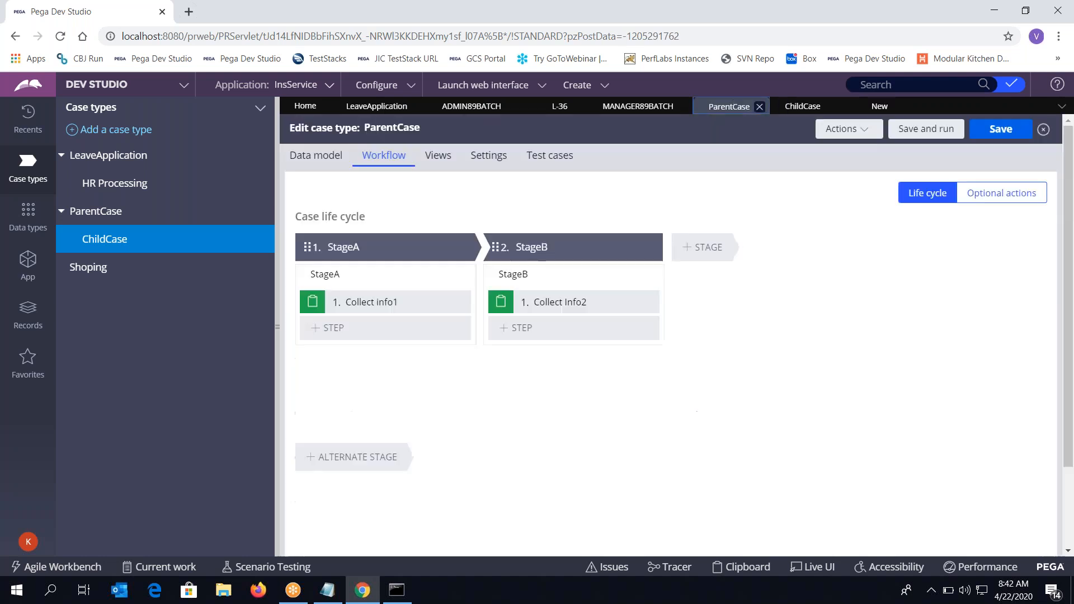
pyautogui.click(497, 159)
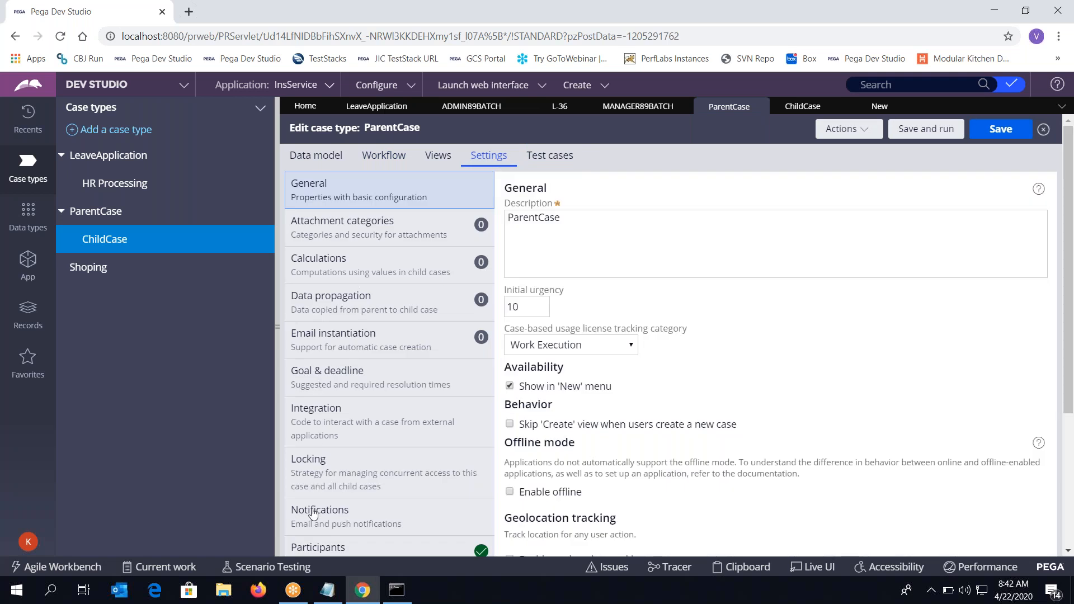
pyautogui.click(328, 554)
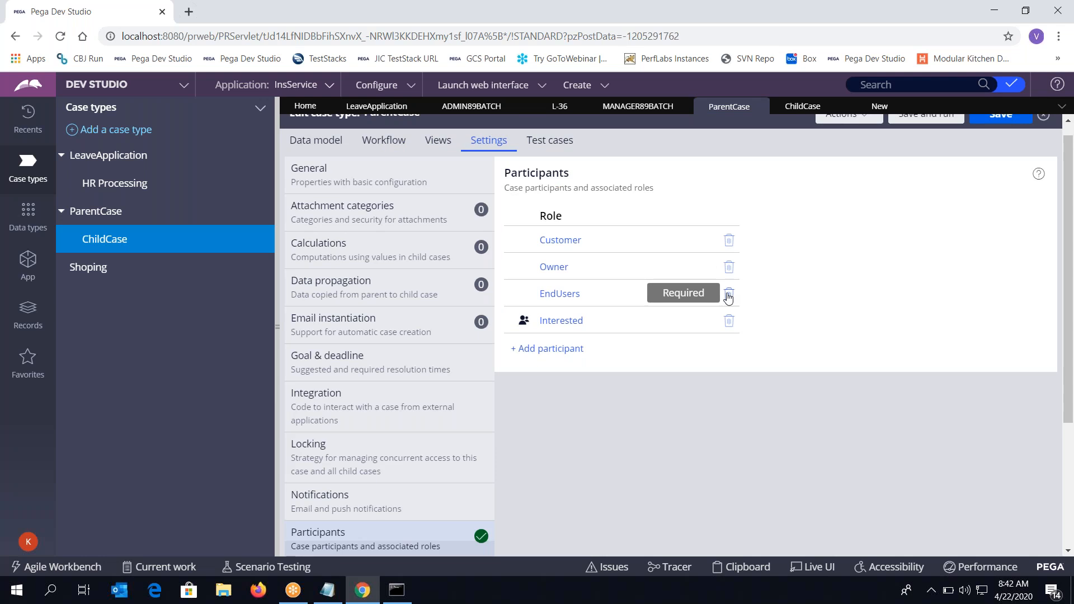
pyautogui.click(730, 295)
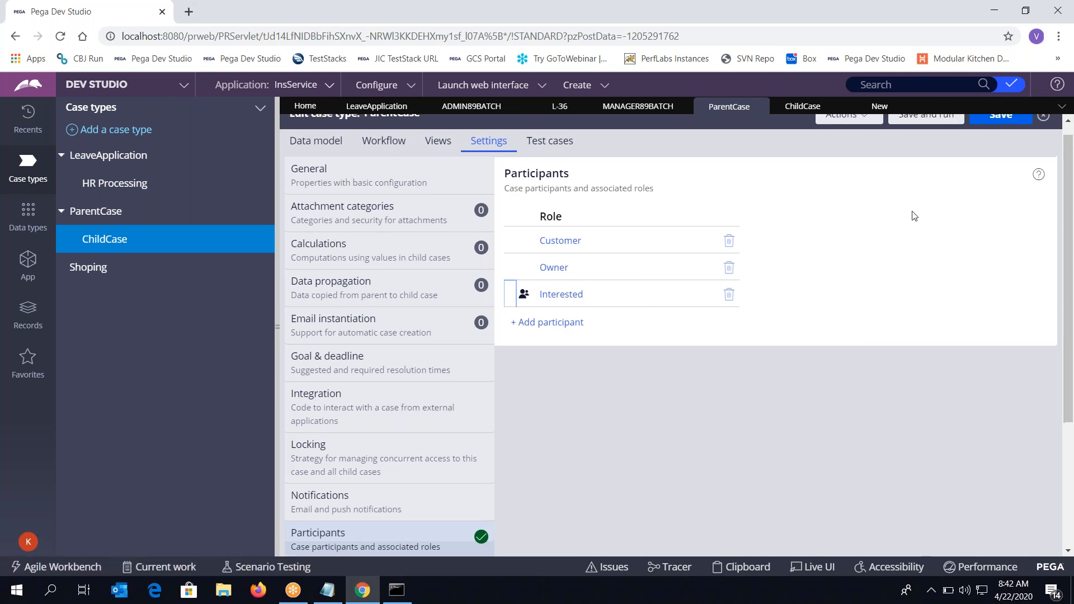
pyautogui.scroll(1, 914, 216)
pyautogui.click(1005, 136)
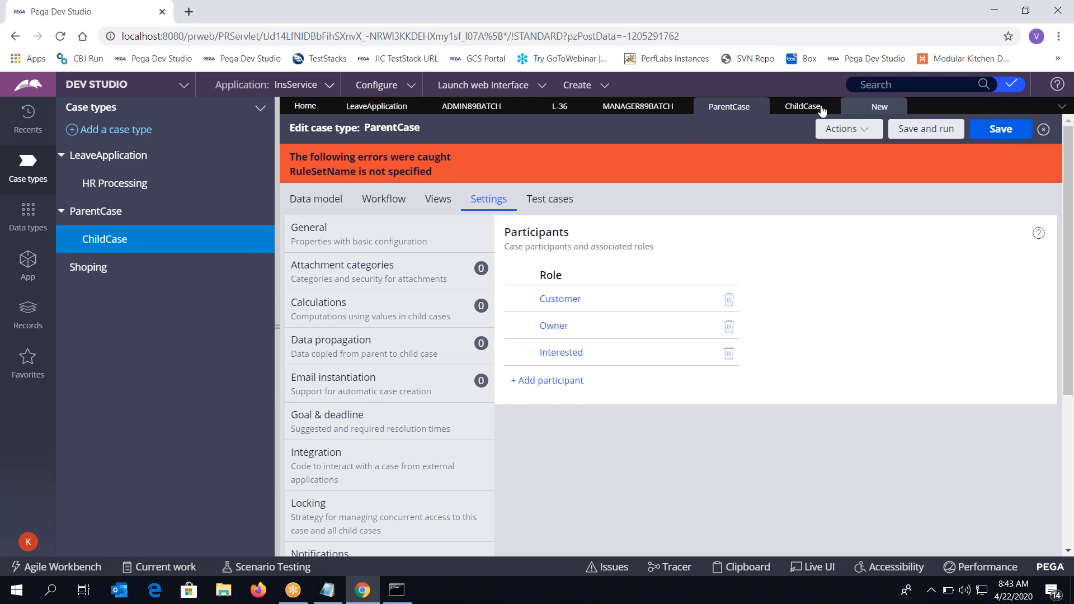
# Close the ParentCase editor discarding its unsaved changes, then show the Recents list
pyautogui.click(760, 107)
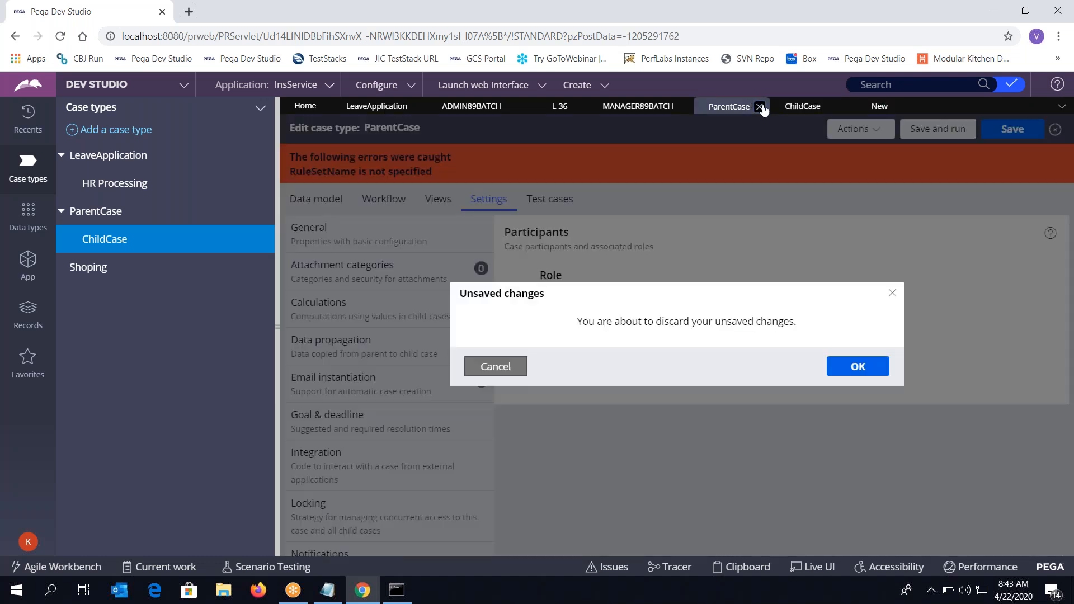
pyautogui.click(859, 367)
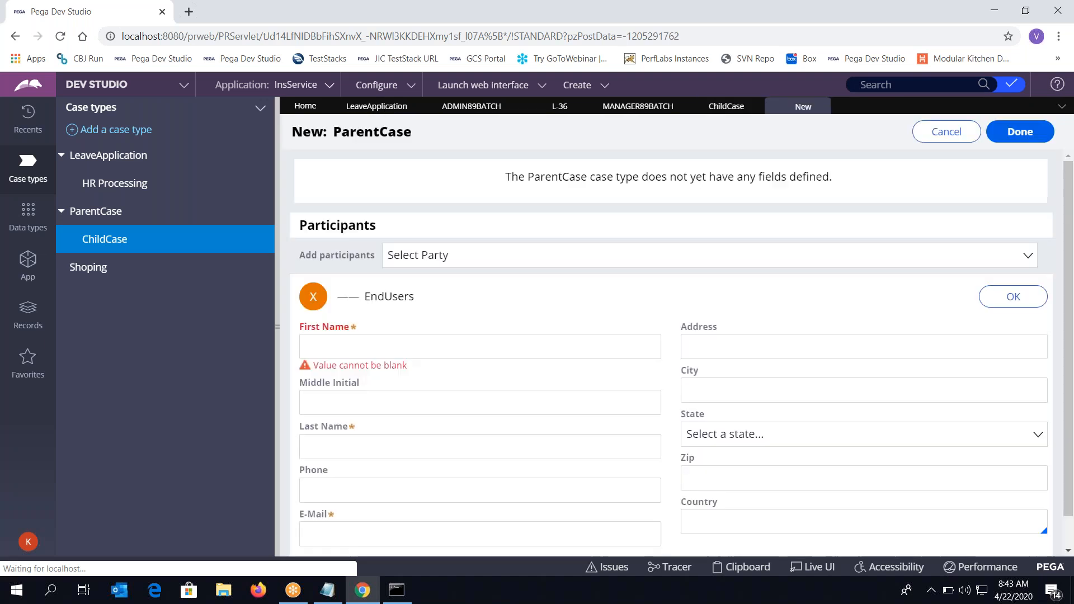
pyautogui.click(24, 129)
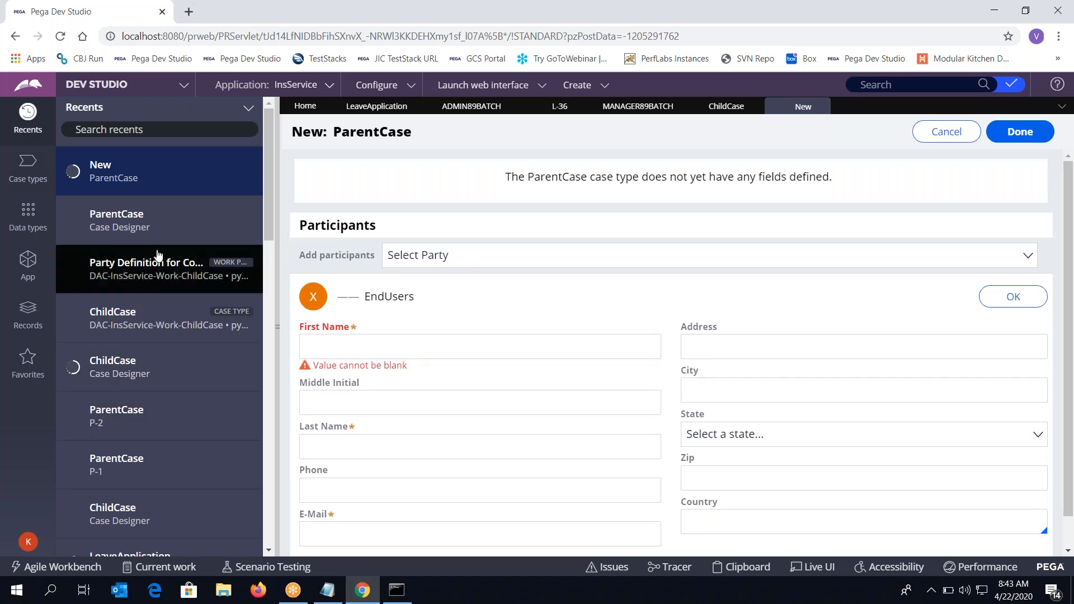
# Reopen the ChildCase party definition rule and view its InsService 01-01-03 ruleset, which has 8 rules checked out
pyautogui.click(161, 271)
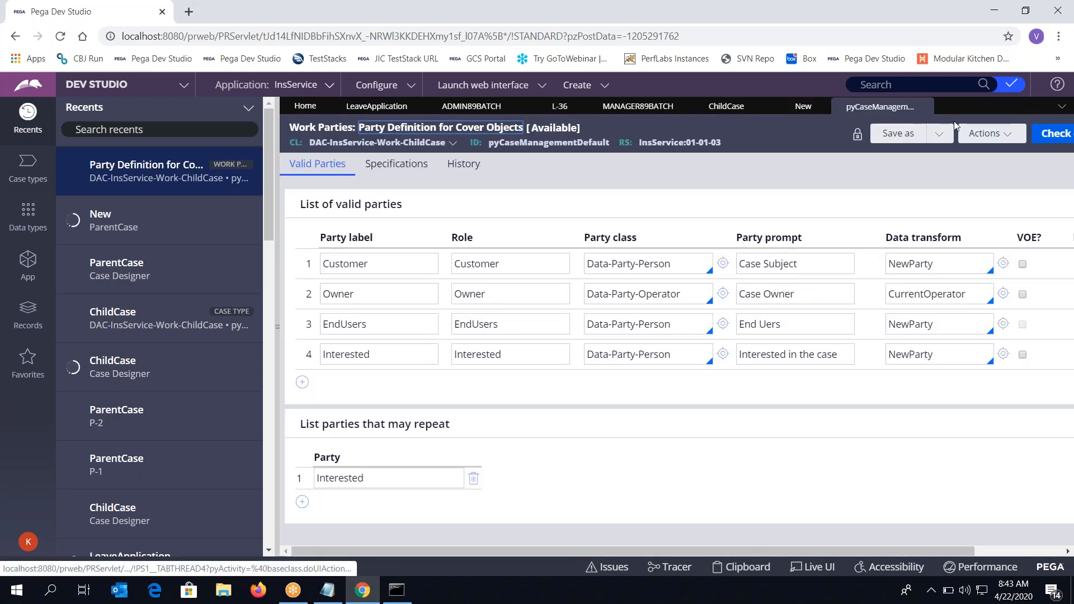
pyautogui.moveTo(940, 552); pyautogui.dragTo(1030, 551)
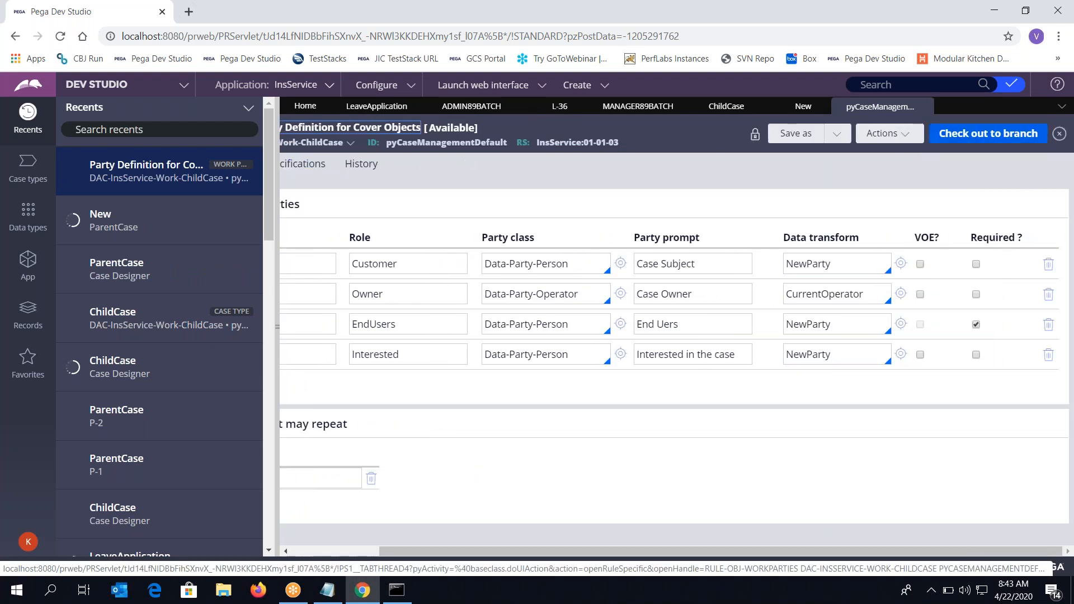
pyautogui.hscroll(-1, 937, 159)
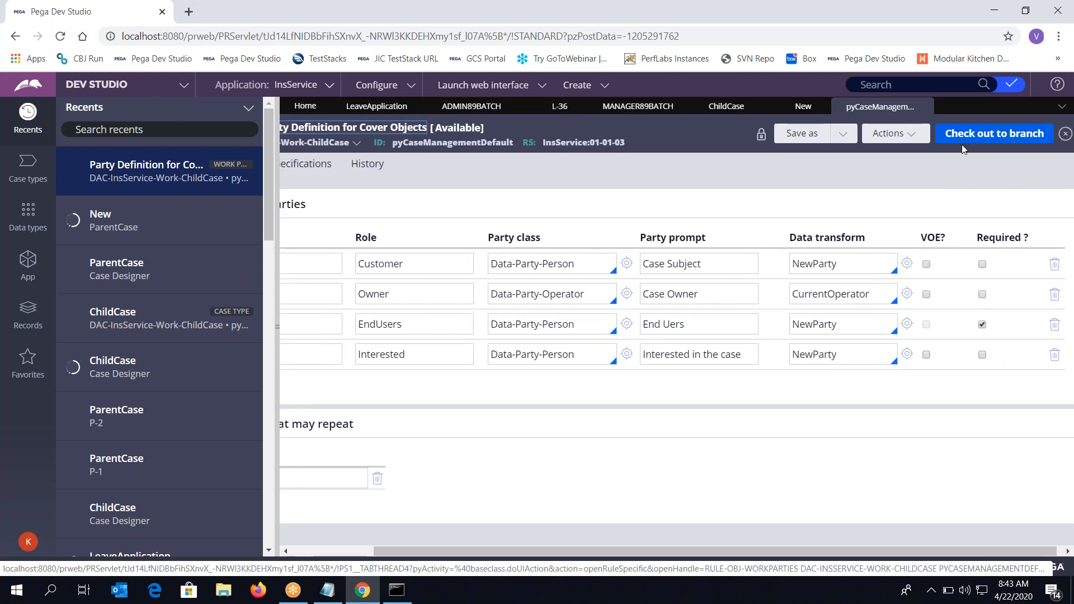
pyautogui.click(583, 143)
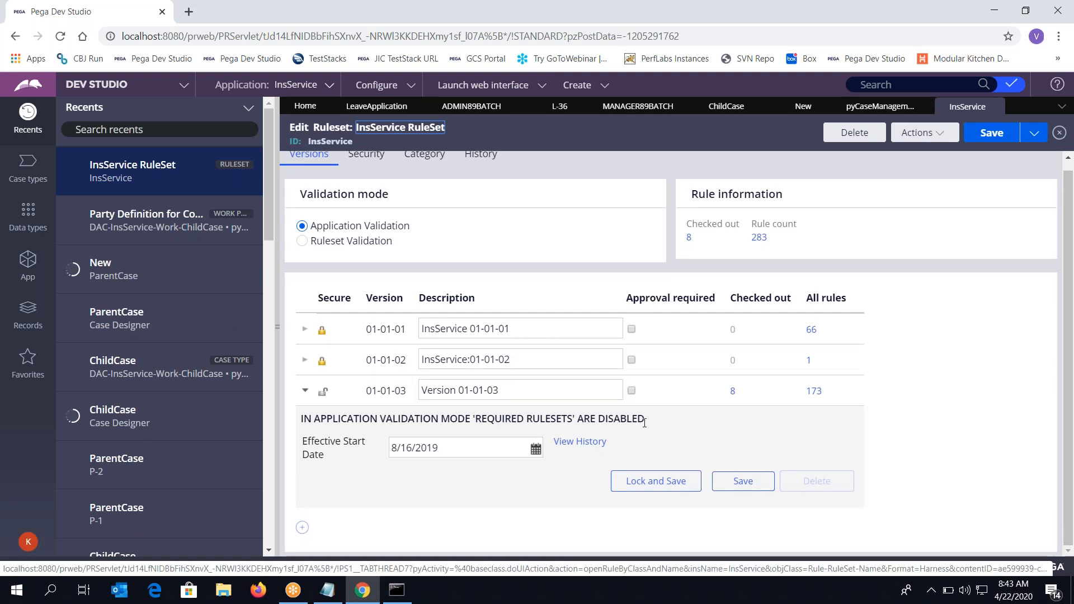
# Open the checked-out ChildCase pyCaseManagementDefault work parties rule and save the private copy
pyautogui.click(1013, 86)
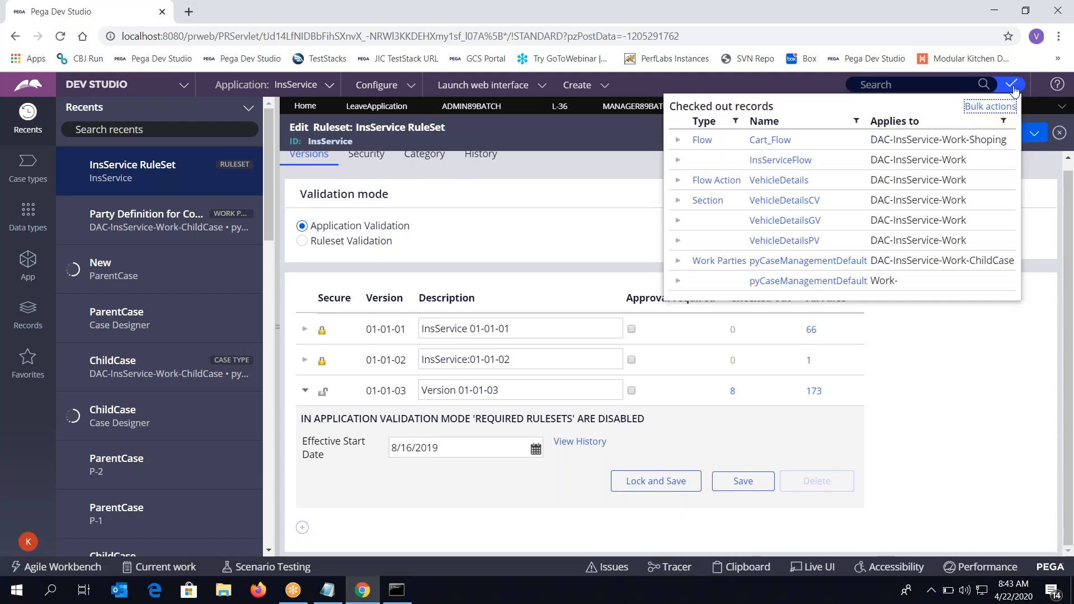
pyautogui.click(772, 268)
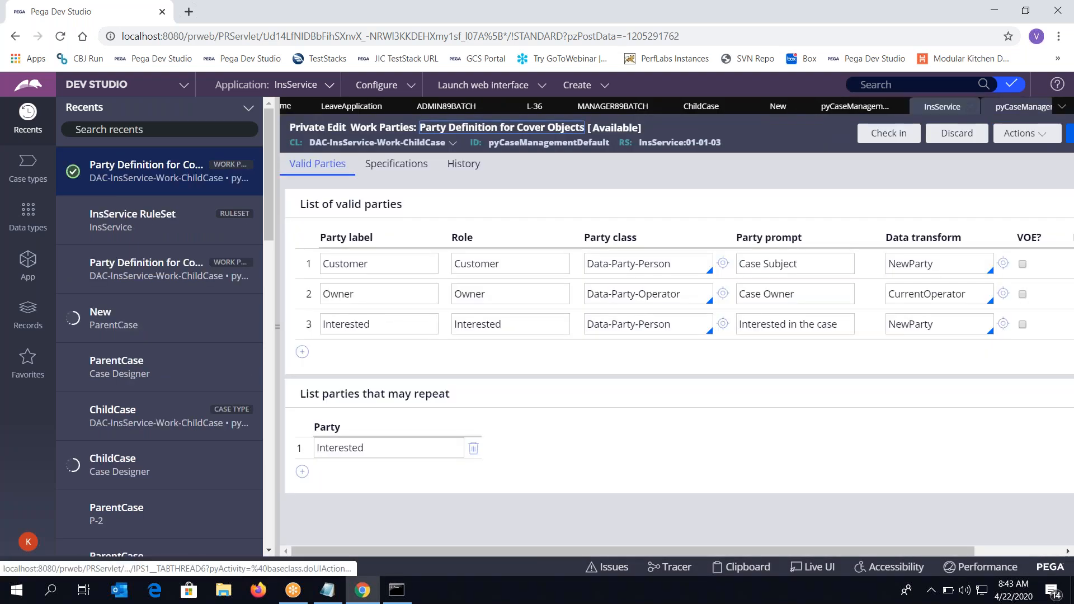
pyautogui.hscroll(2, 906, 208)
pyautogui.click(988, 137)
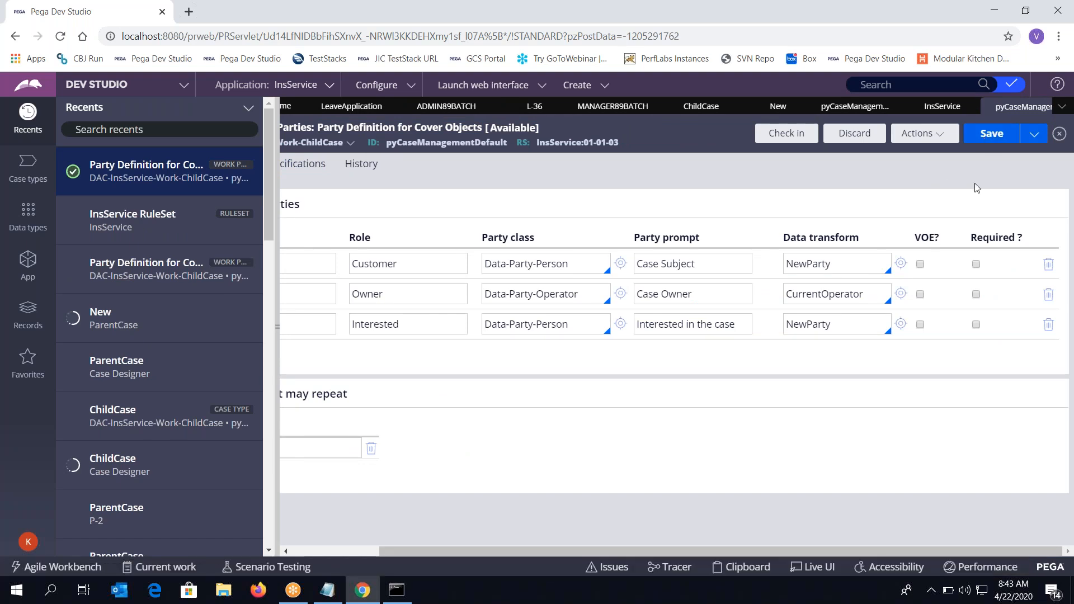
pyautogui.moveTo(774, 145); pyautogui.dragTo(781, 132)
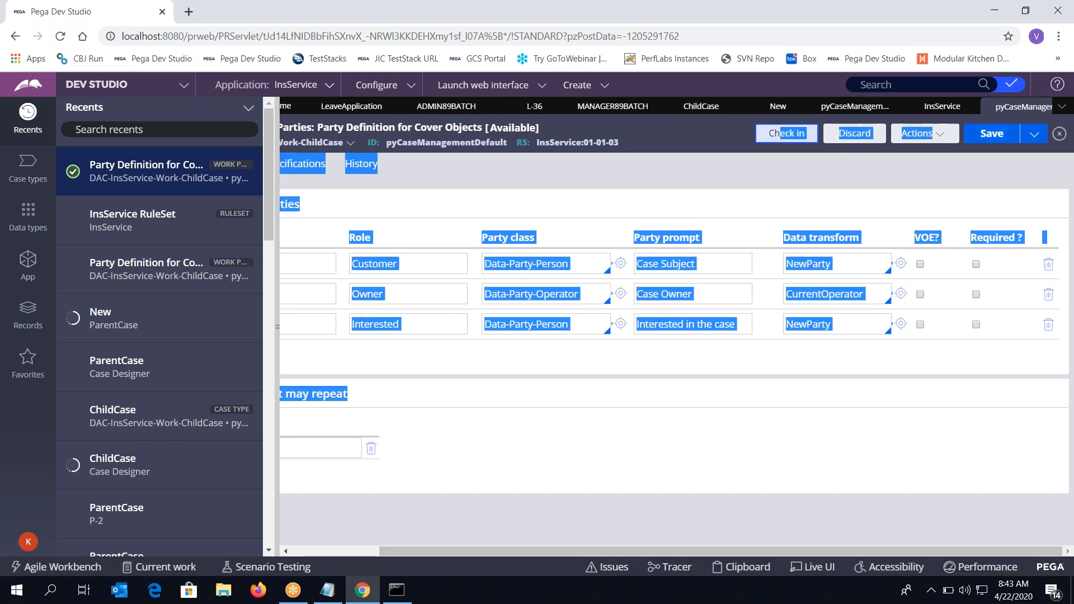
pyautogui.click(781, 133)
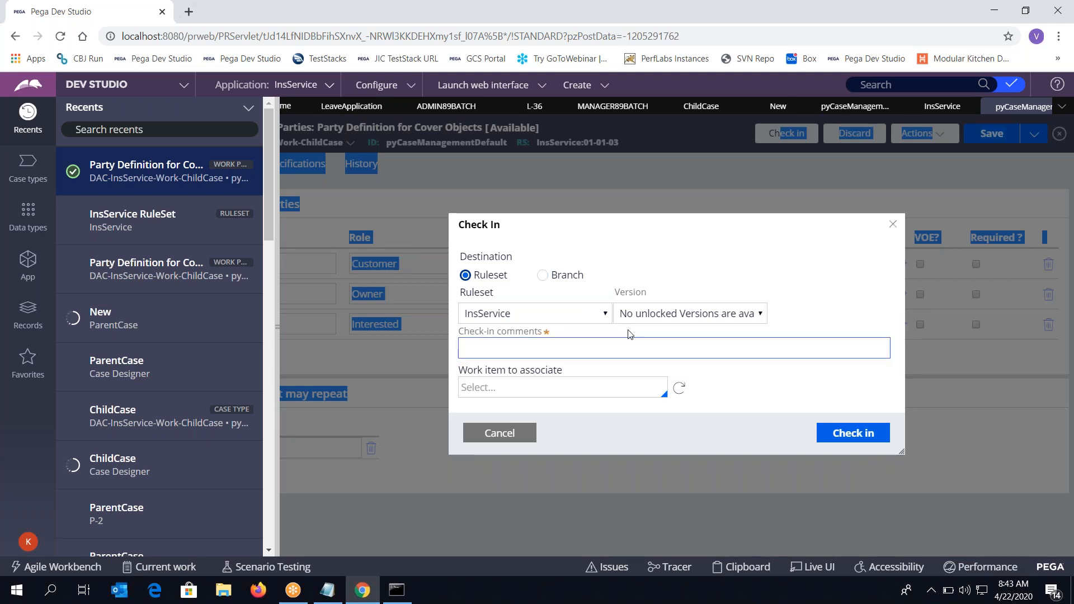
pyautogui.click(615, 347)
pyautogui.write('df')
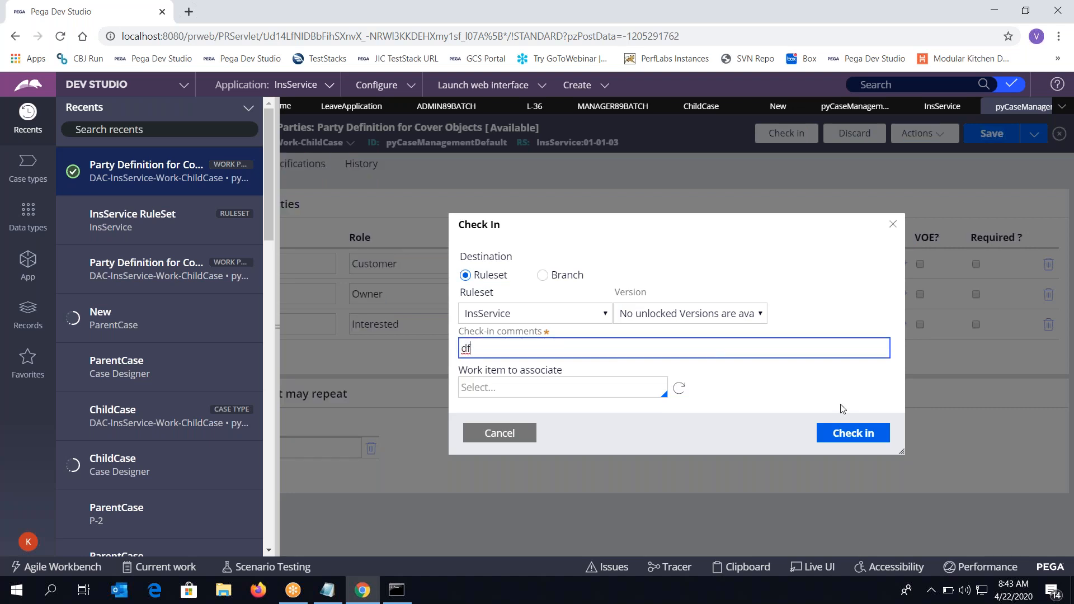
pyautogui.click(850, 434)
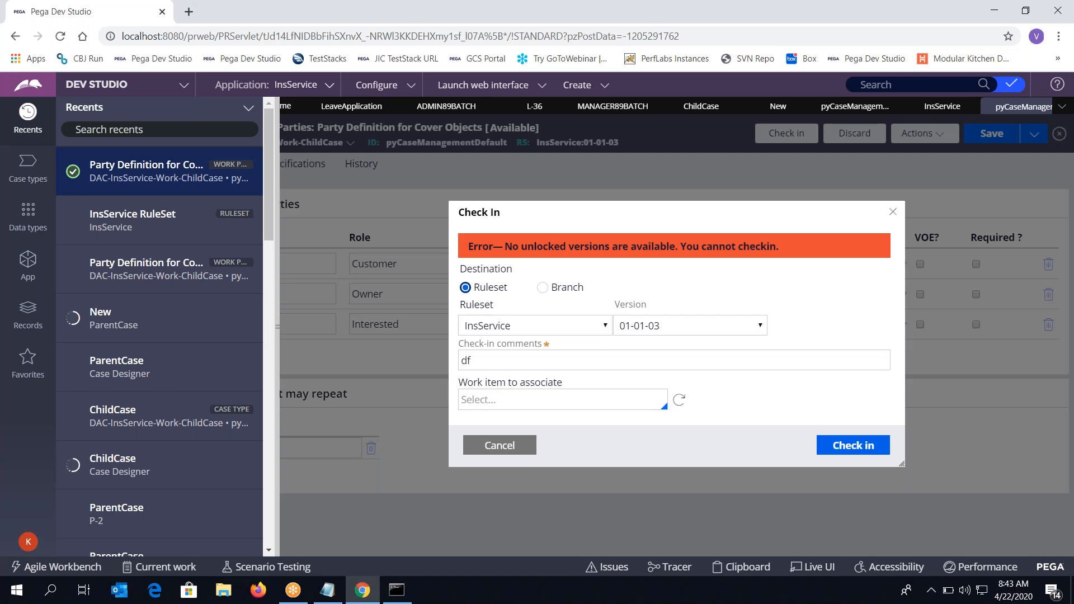
pyautogui.click(677, 323)
pyautogui.click(676, 328)
pyautogui.click(553, 329)
pyautogui.click(553, 329)
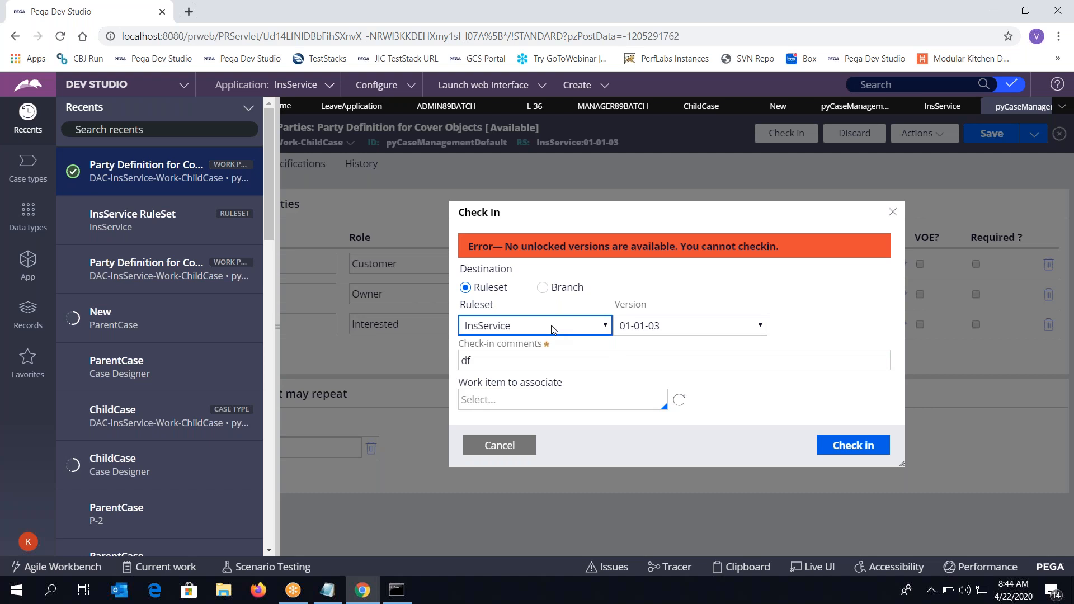
pyautogui.click(552, 326)
pyautogui.click(756, 256)
pyautogui.moveTo(741, 267); pyautogui.dragTo(490, 455)
pyautogui.click(490, 454)
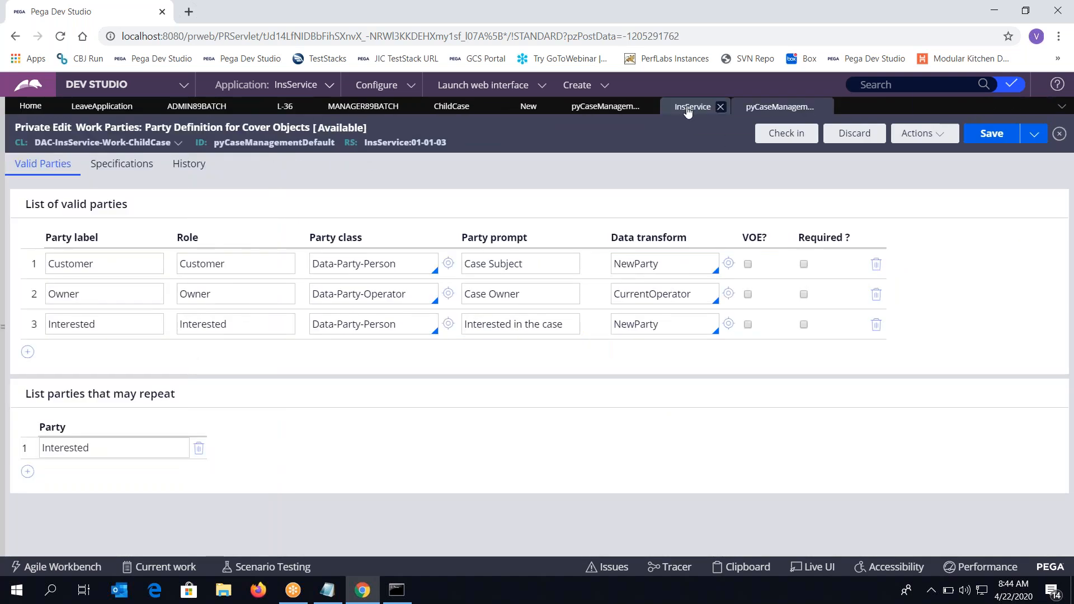
pyautogui.click(610, 110)
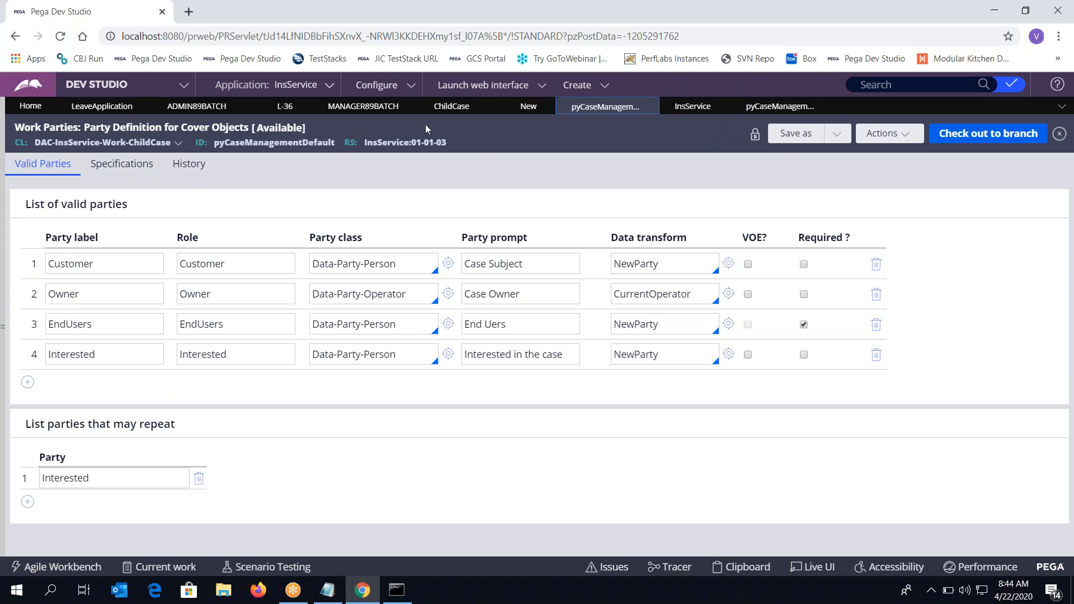
pyautogui.click(756, 135)
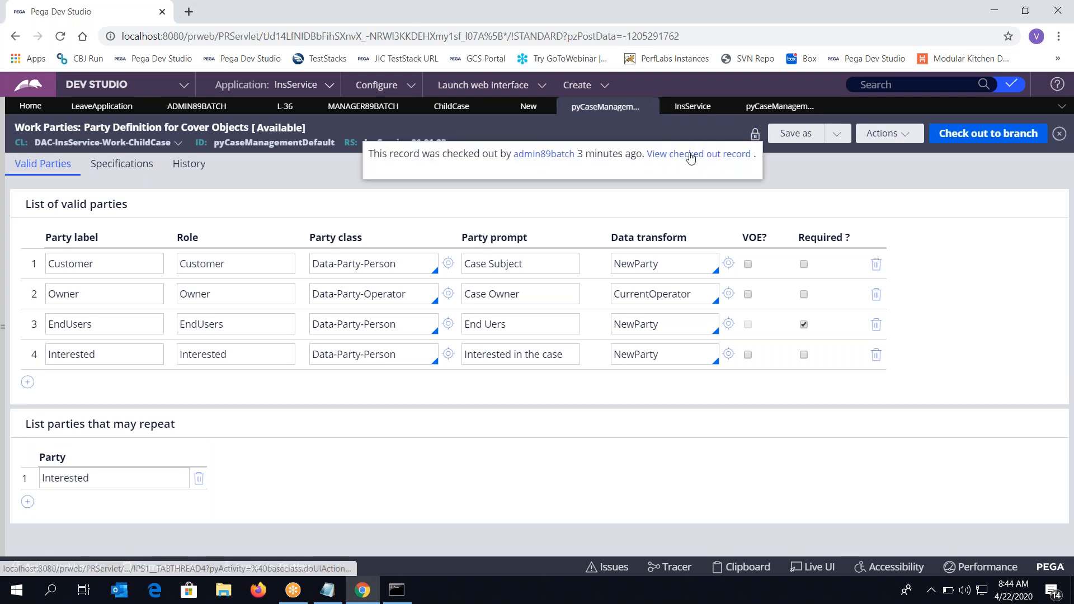
pyautogui.click(691, 155)
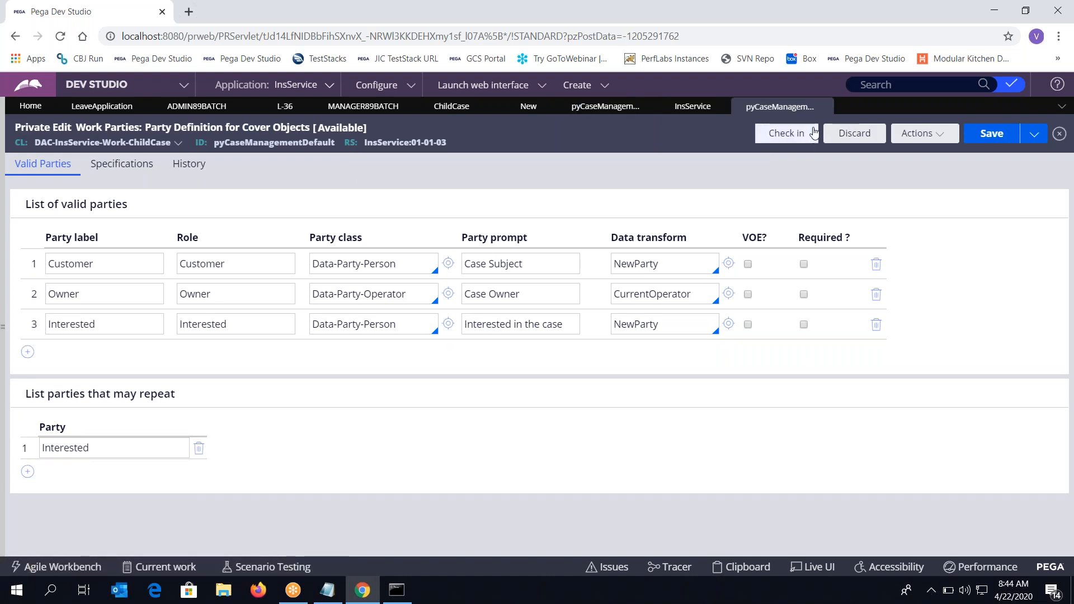
pyautogui.click(795, 140)
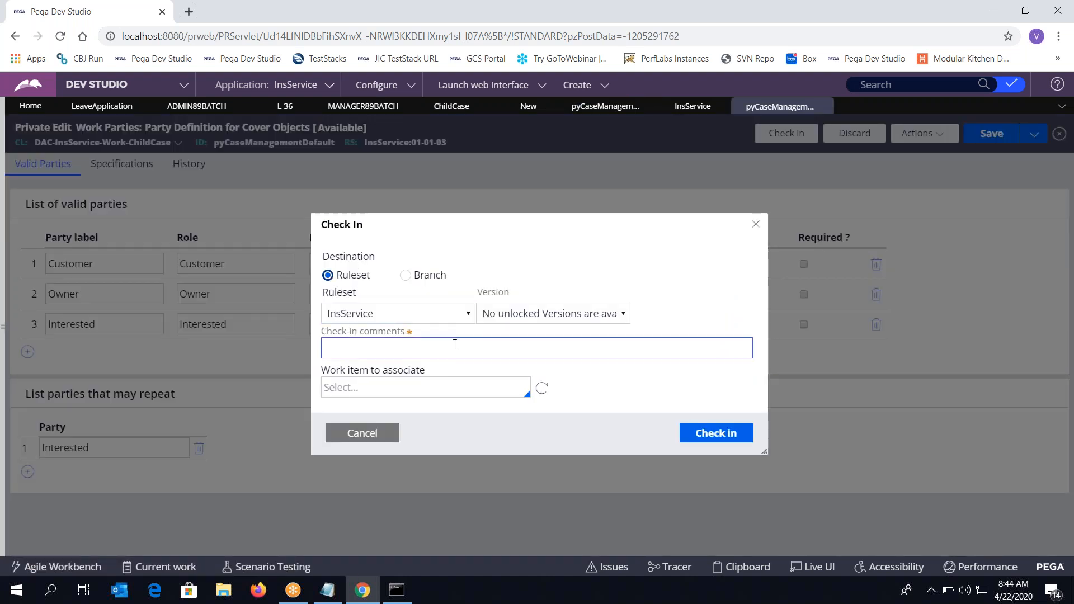
pyautogui.click(454, 345)
pyautogui.write('dgf')
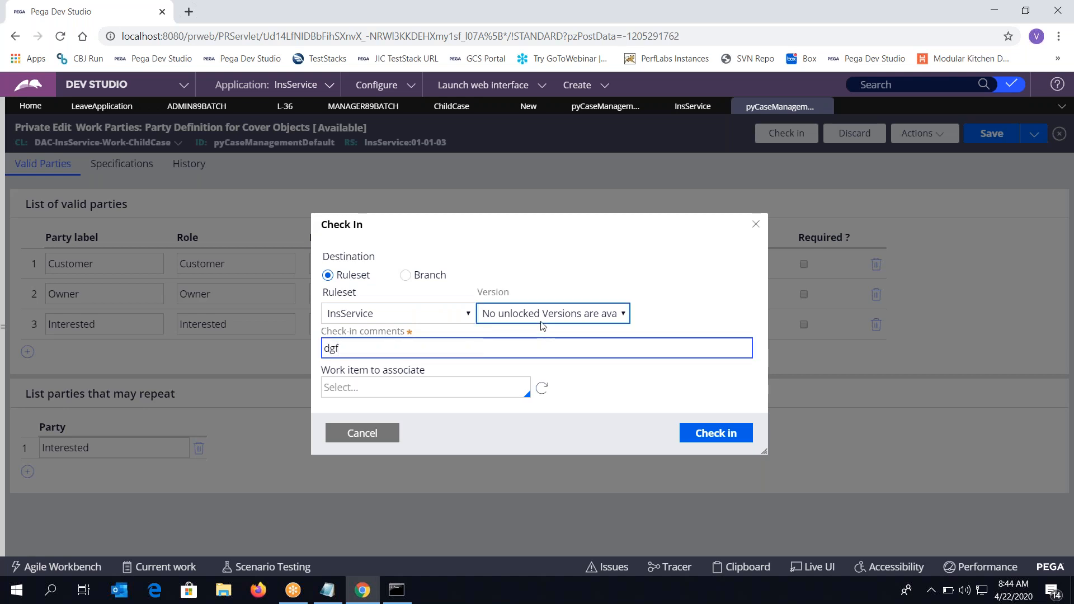
pyautogui.click(540, 317)
pyautogui.click(367, 317)
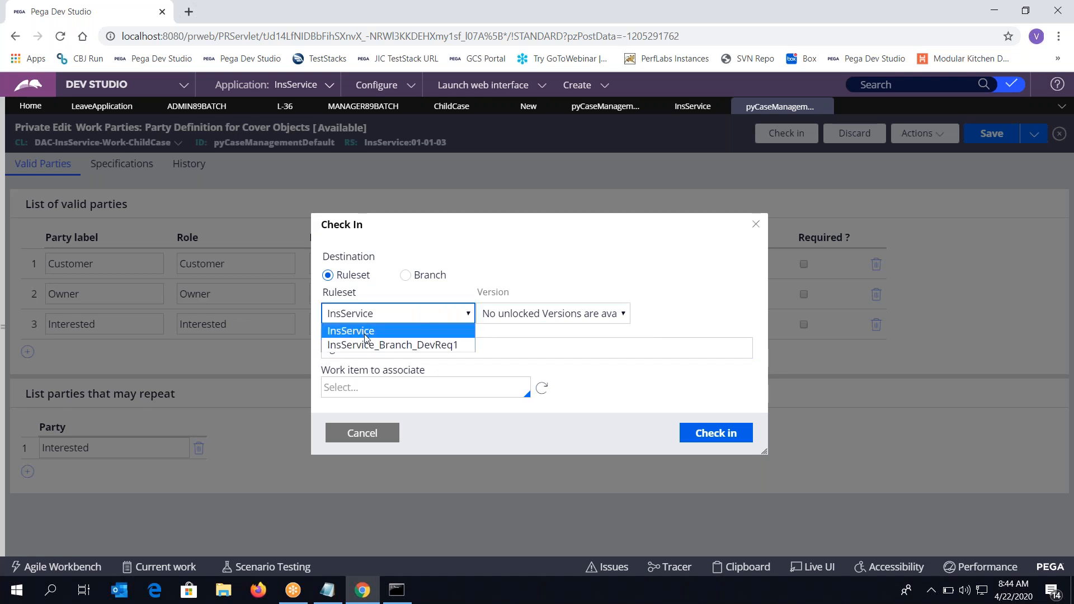
pyautogui.click(364, 332)
pyautogui.click(713, 433)
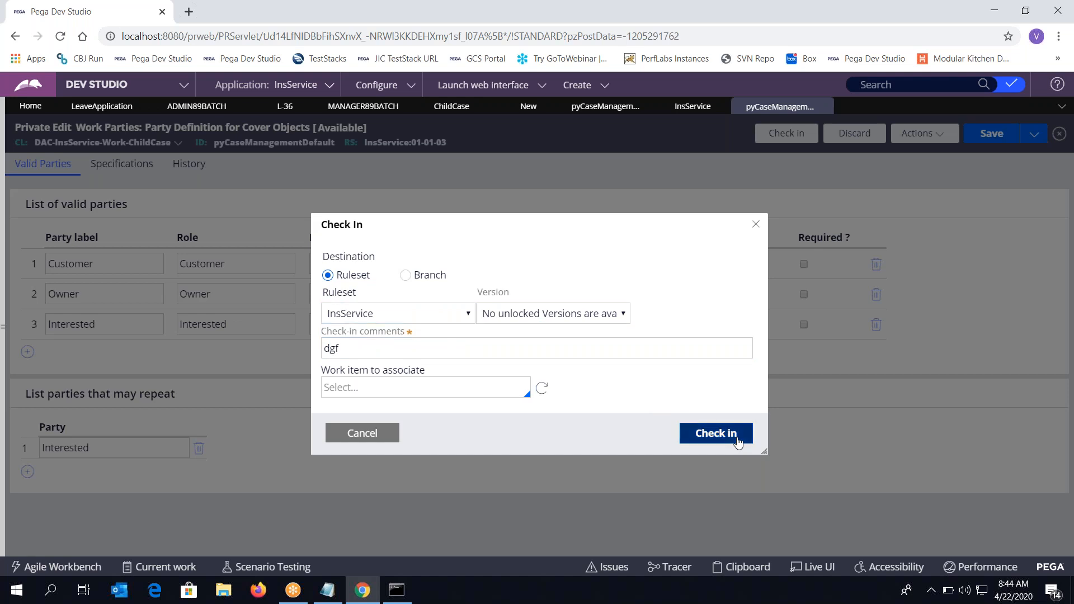
pyautogui.click(694, 445)
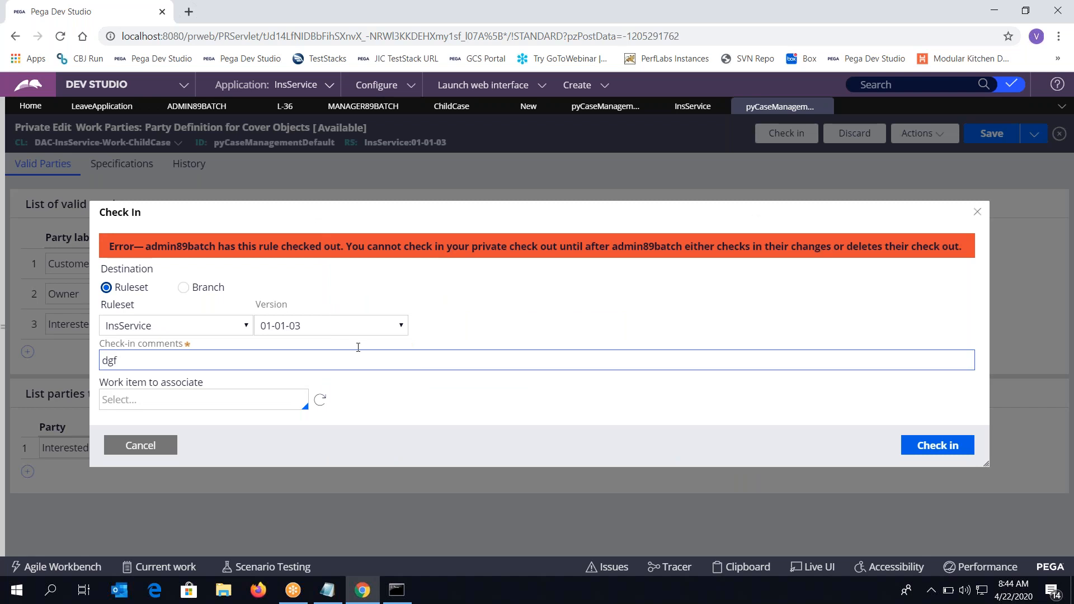
pyautogui.click(307, 363)
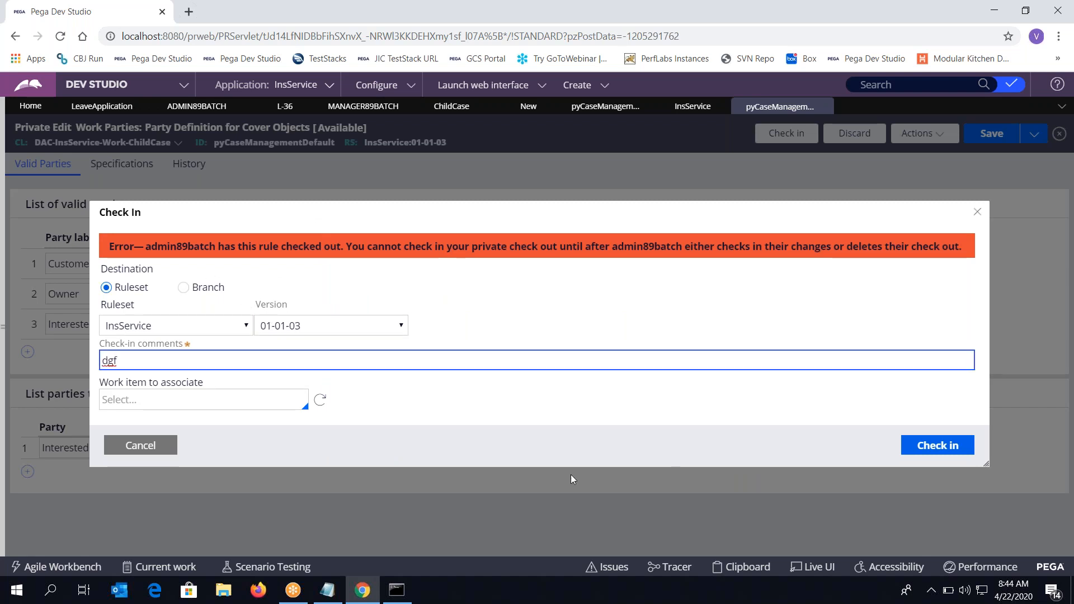
pyautogui.click(113, 456)
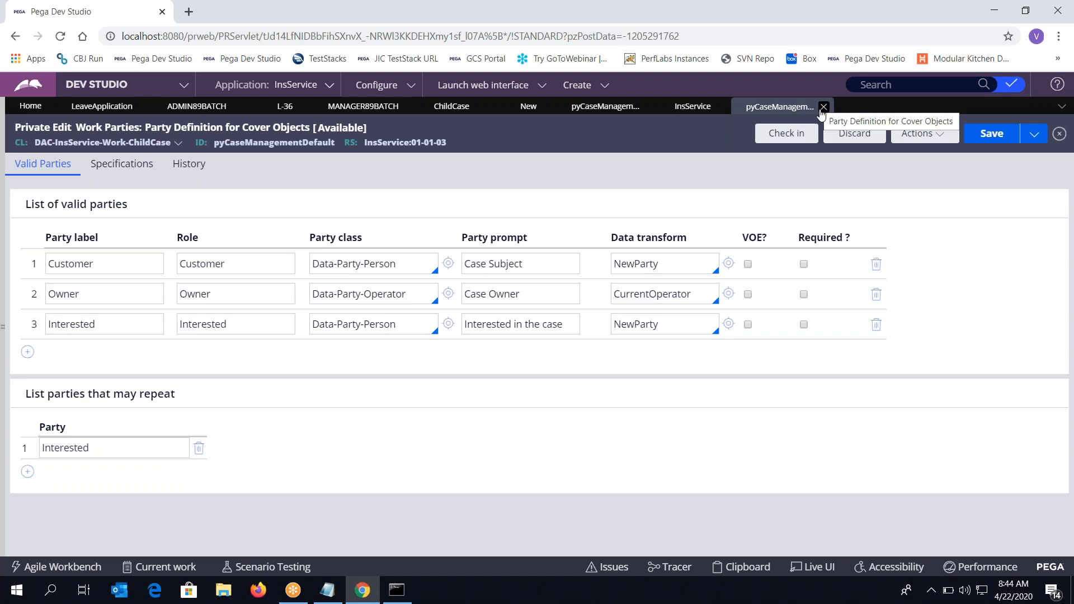
# Close both pyCaseManagementDefault rules, the InsService ruleset and the New ParentCase form, discarding its changes
pyautogui.click(822, 108)
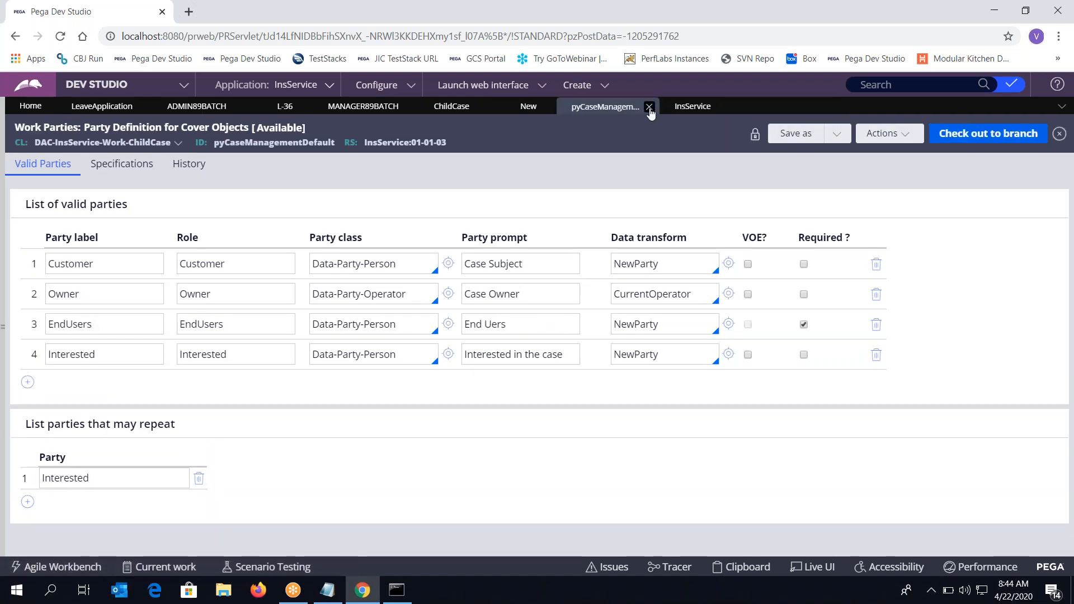
pyautogui.click(649, 107)
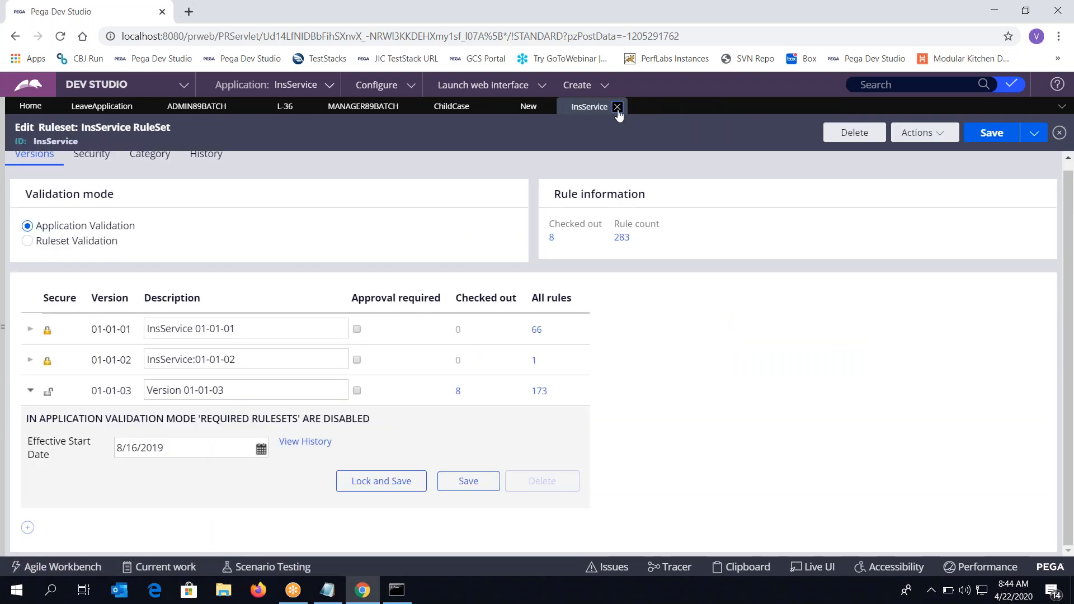
pyautogui.click(617, 107)
pyautogui.click(547, 108)
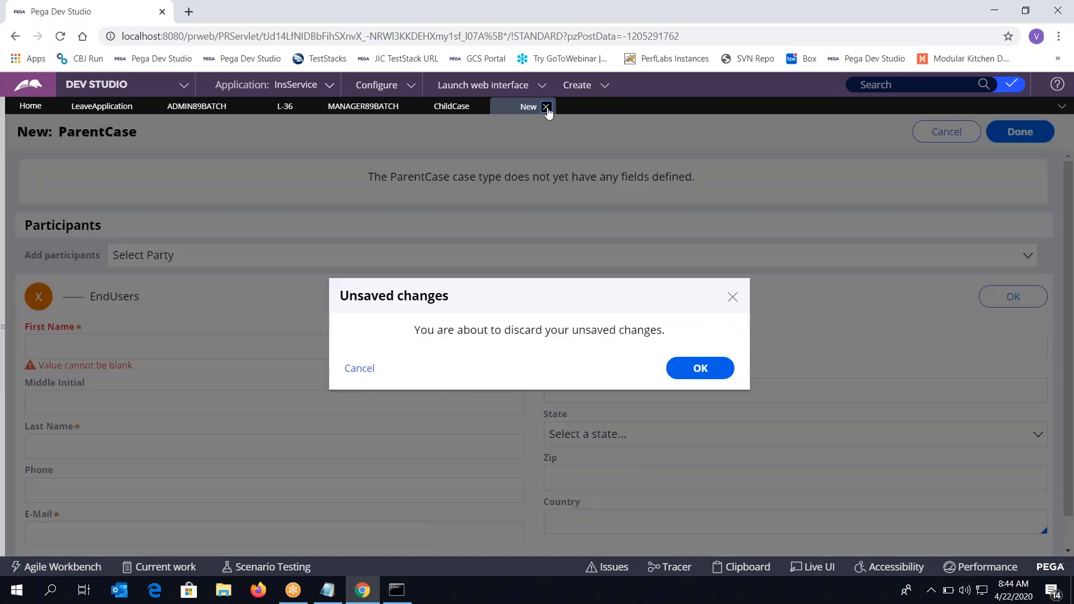
pyautogui.click(697, 367)
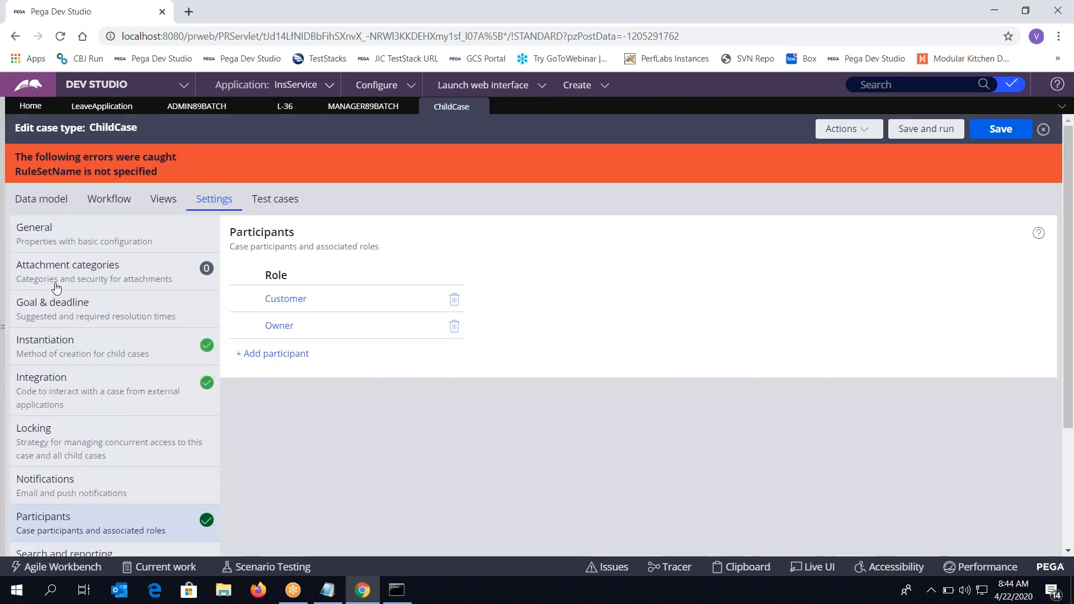
# Refresh the ChildCase case type, save and run it to create case C-116, then close it
pyautogui.click(851, 129)
pyautogui.click(808, 184)
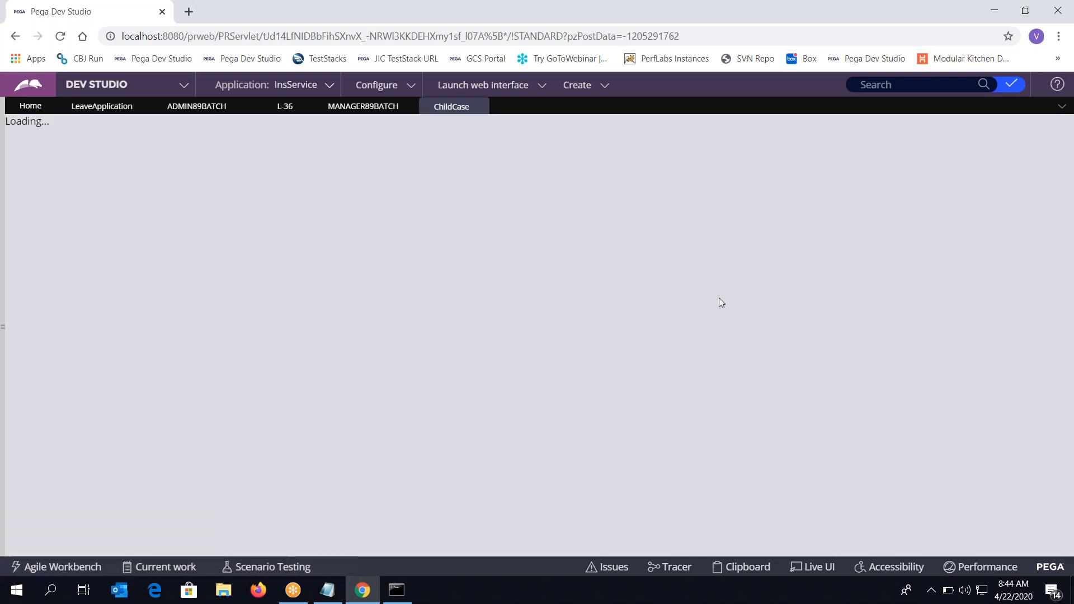
pyautogui.click(930, 130)
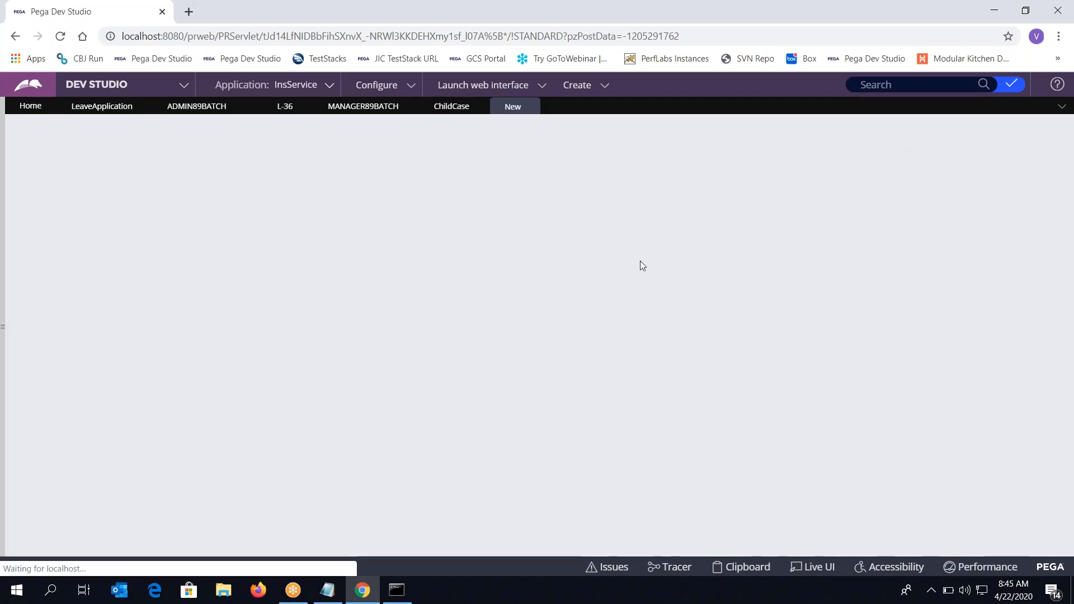
pyautogui.click(1019, 132)
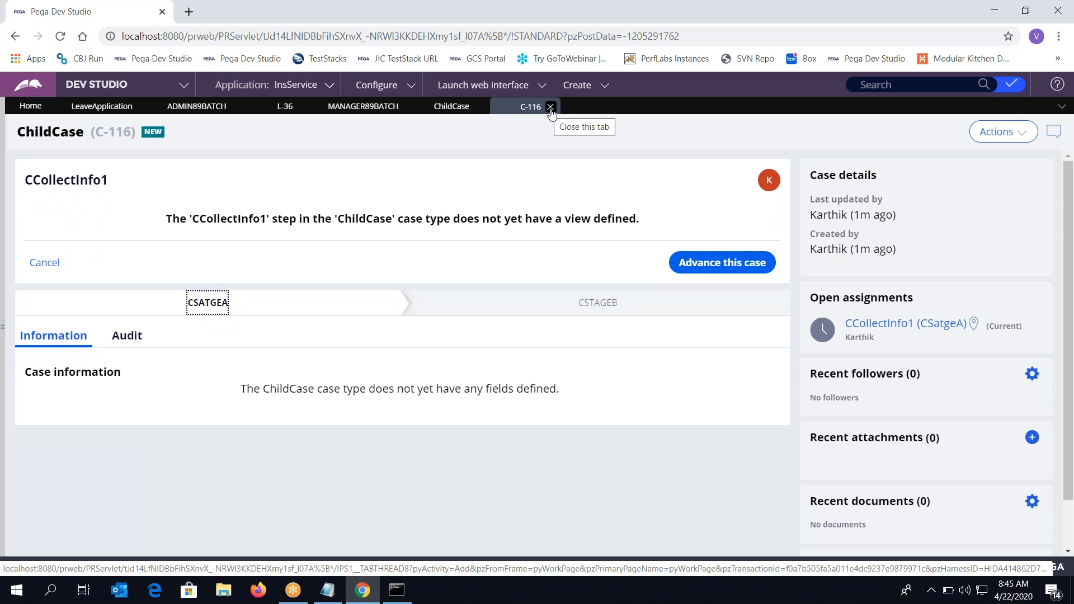
pyautogui.click(551, 107)
# Close the ChildCase tabs, open the ParentCase case type from Case types, and save and run it
pyautogui.click(480, 107)
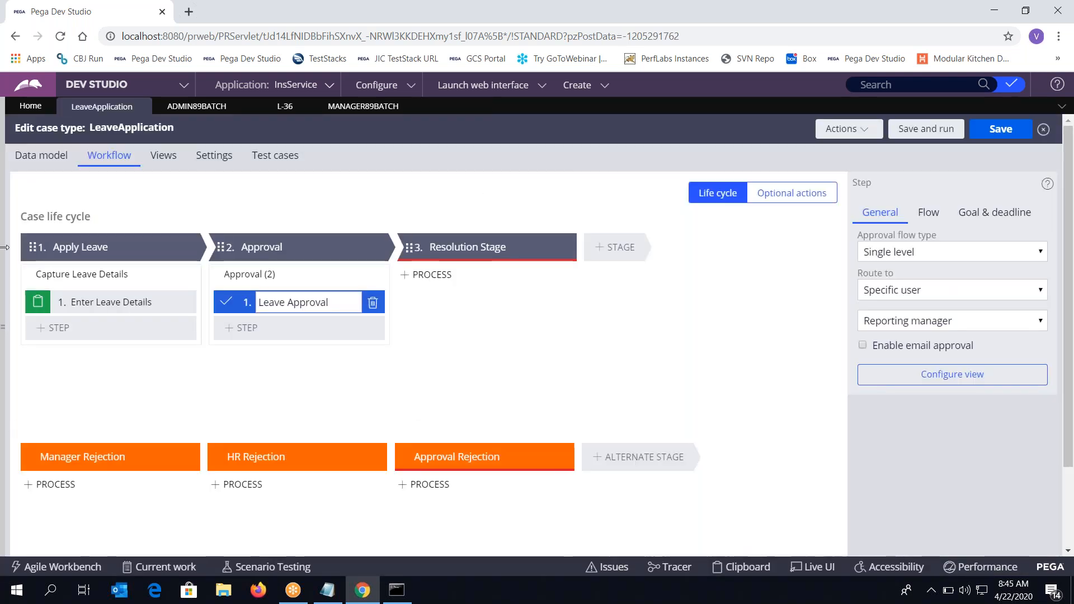
pyautogui.click(5, 240)
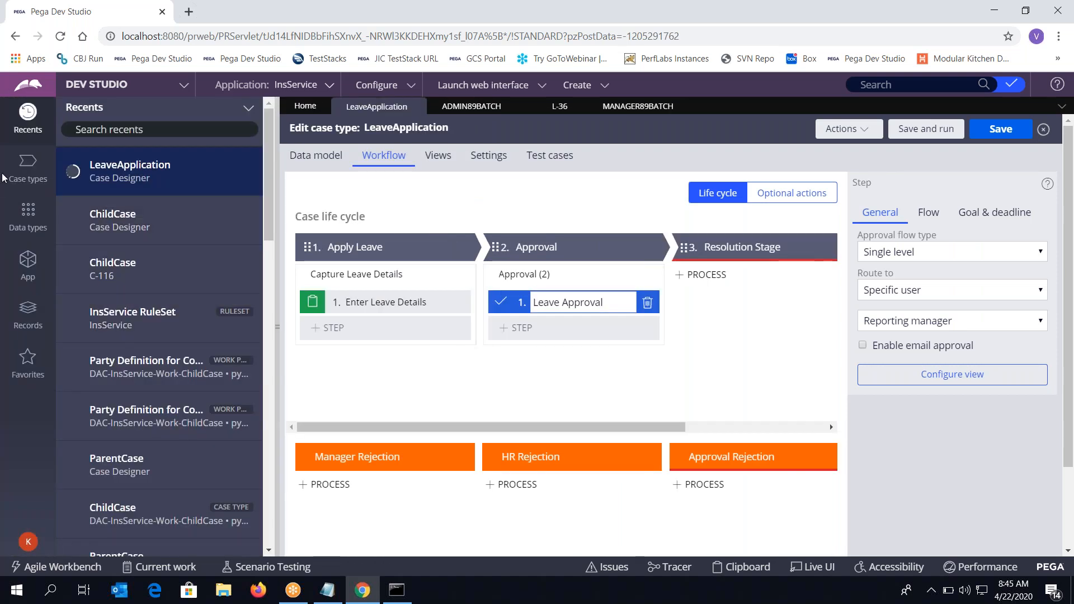
pyautogui.click(27, 179)
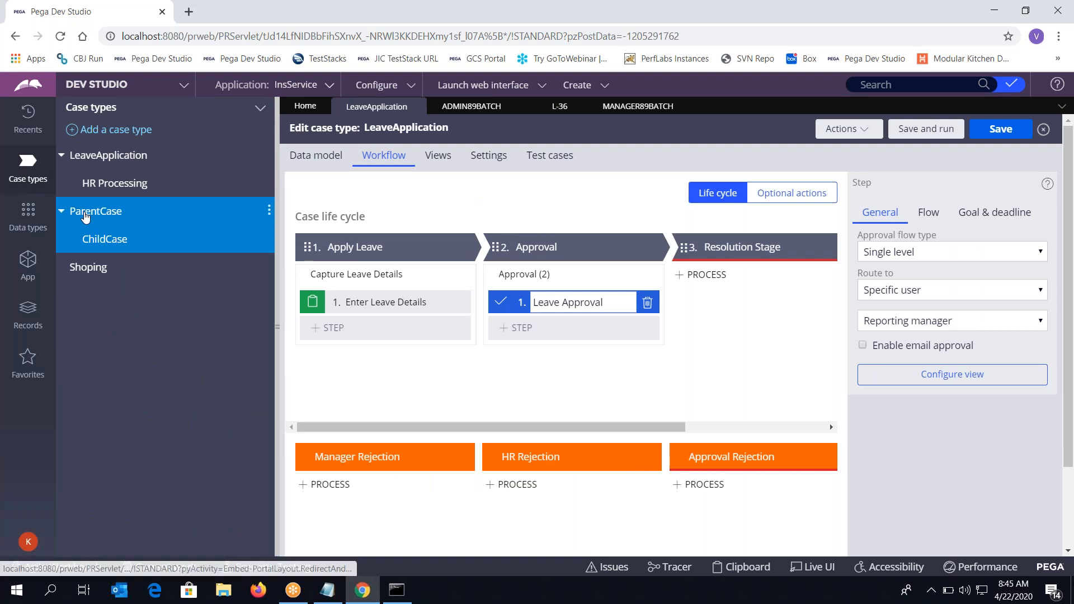
pyautogui.click(112, 212)
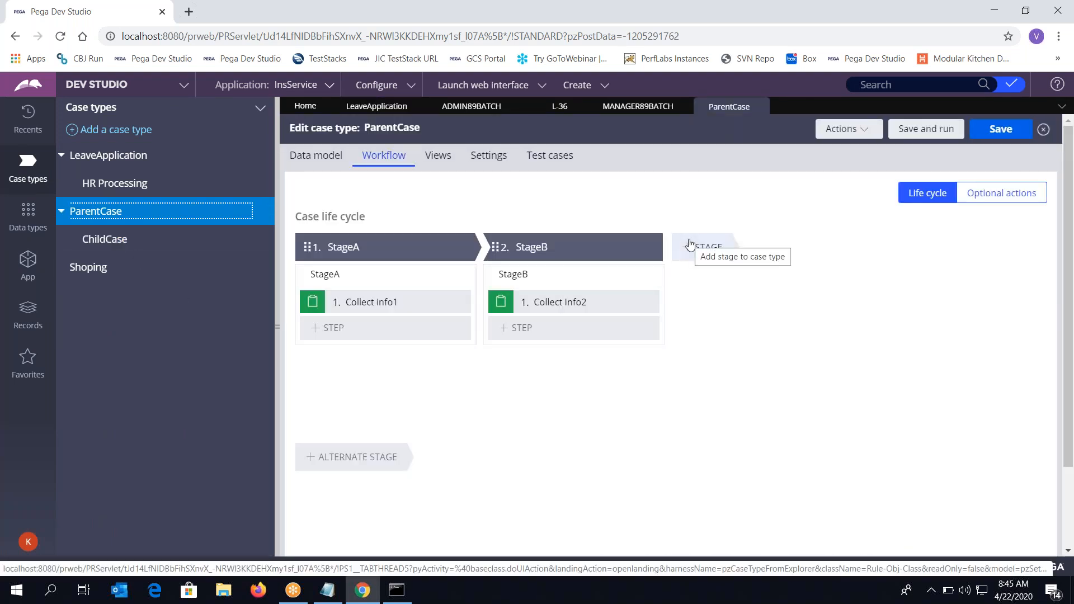
pyautogui.click(943, 130)
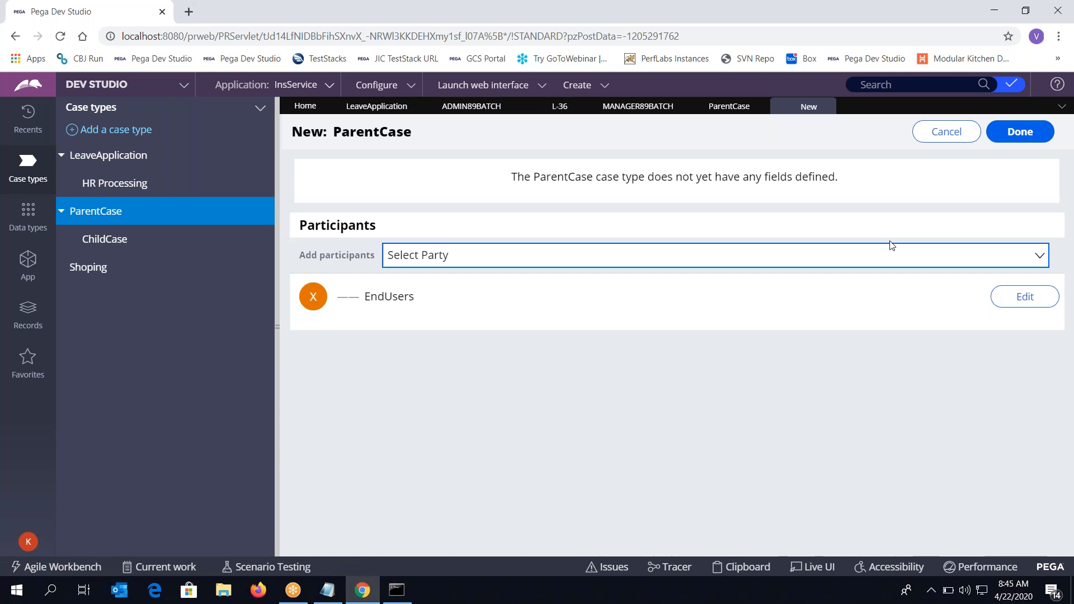
# Fill in the EndUsers participant's first name, last name and e-mail, then create ParentCase P-3
pyautogui.click(1035, 296)
pyautogui.write('asdf')
pyautogui.click(357, 435)
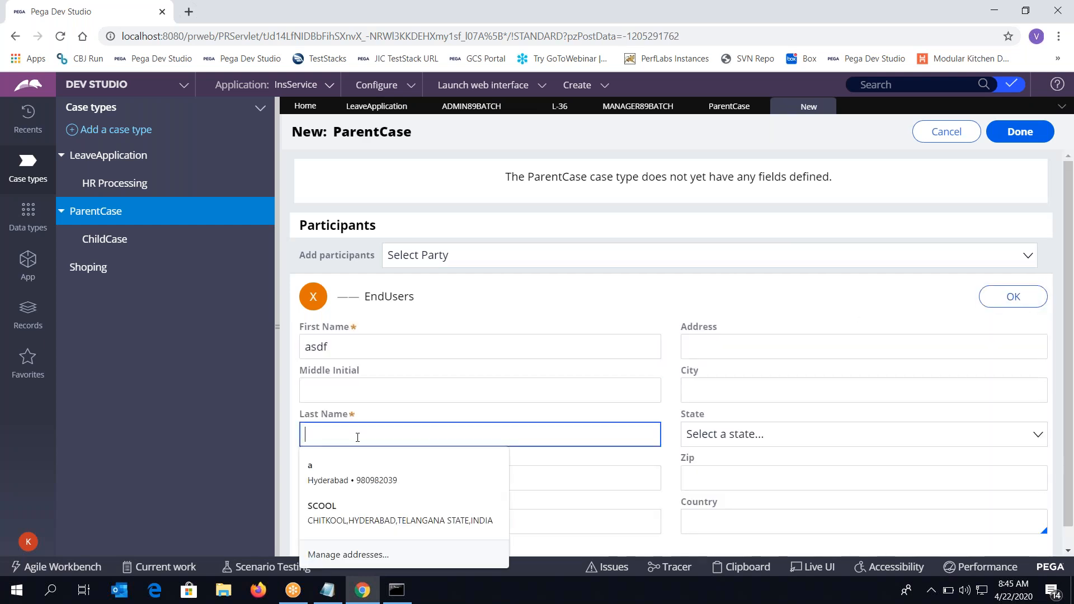
pyautogui.write('fdsafdsfds')
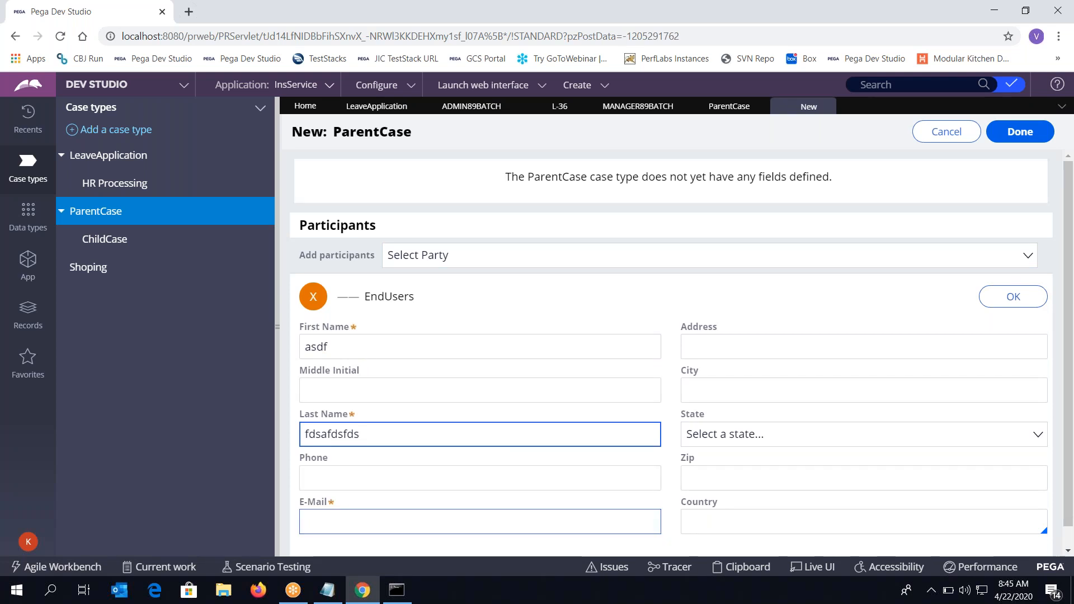
pyautogui.click(338, 523)
pyautogui.write('@')
pyautogui.press('BackSpace')
pyautogui.press('BackSpace')
pyautogui.write('a@a.com')
pyautogui.press('Tab')
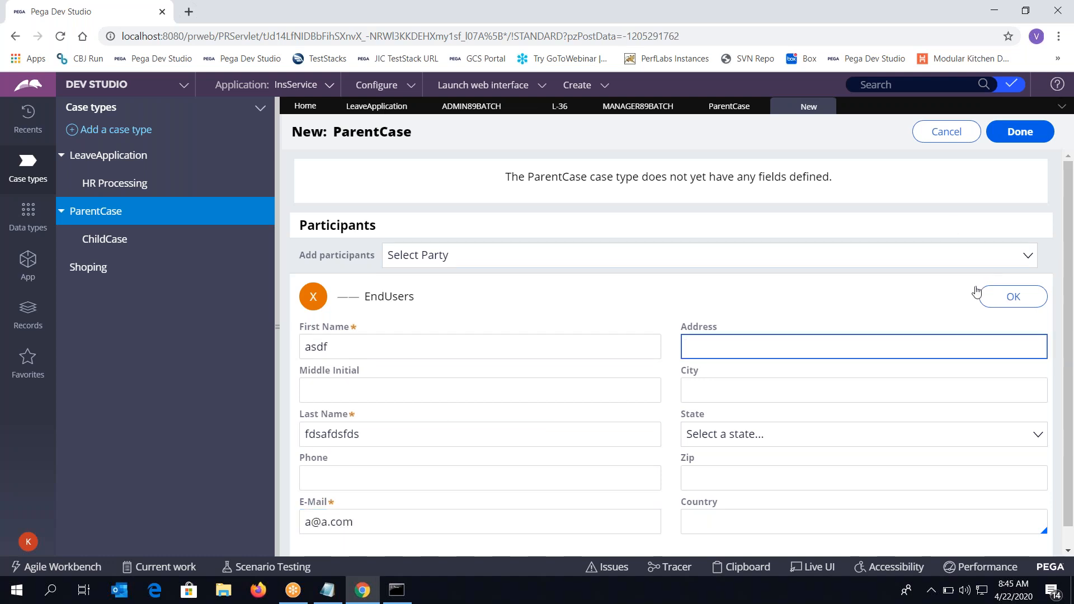
pyautogui.click(1007, 295)
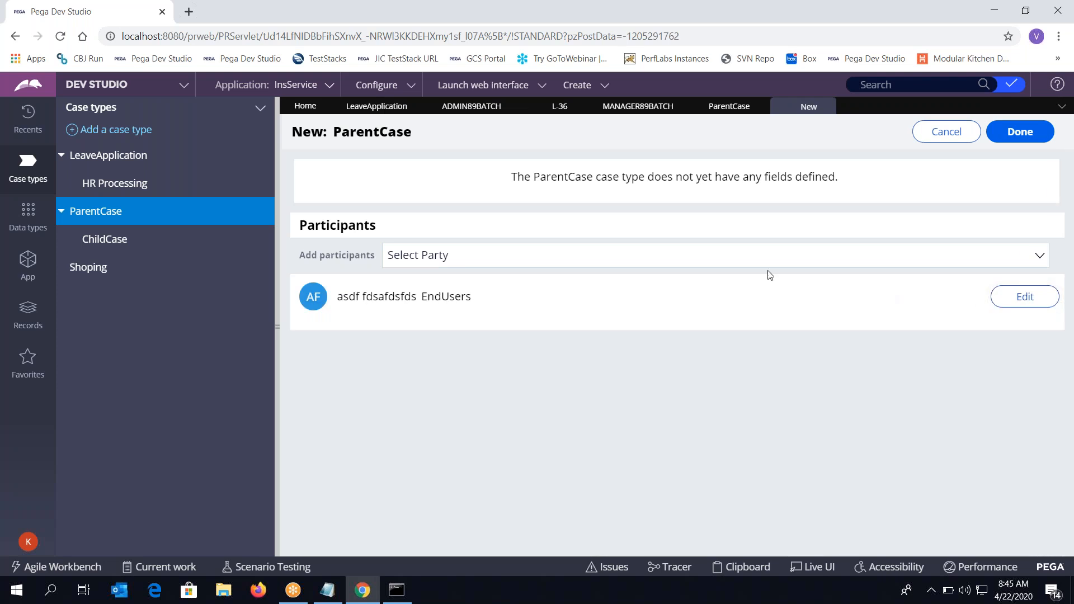
pyautogui.click(1020, 132)
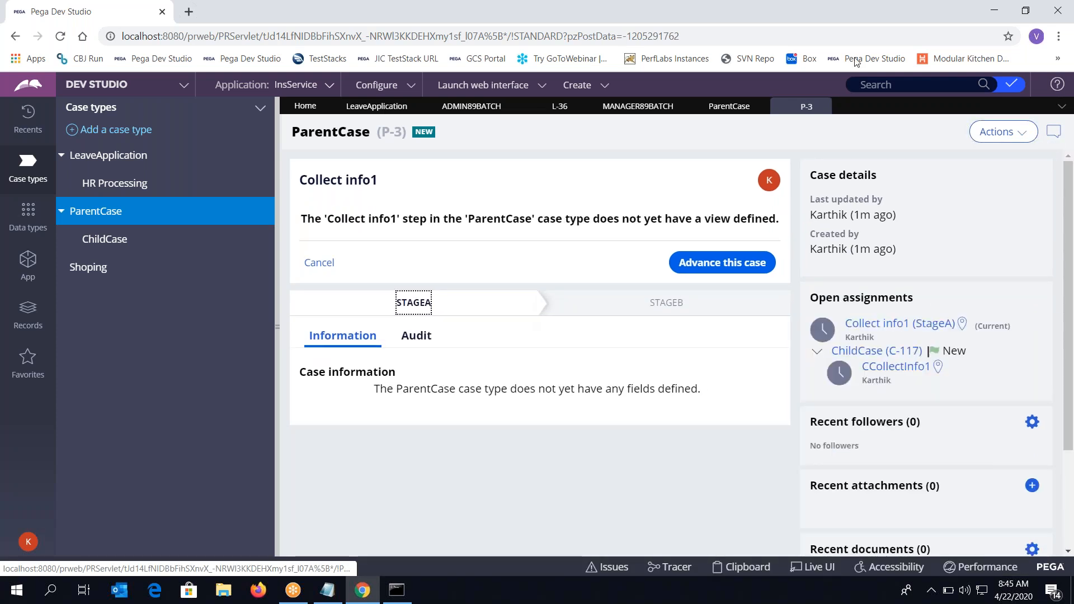
# Close P-3, check ChildCase's Instantiation settings (automatic when ParentCase starts), then return to ParentCase
pyautogui.click(824, 105)
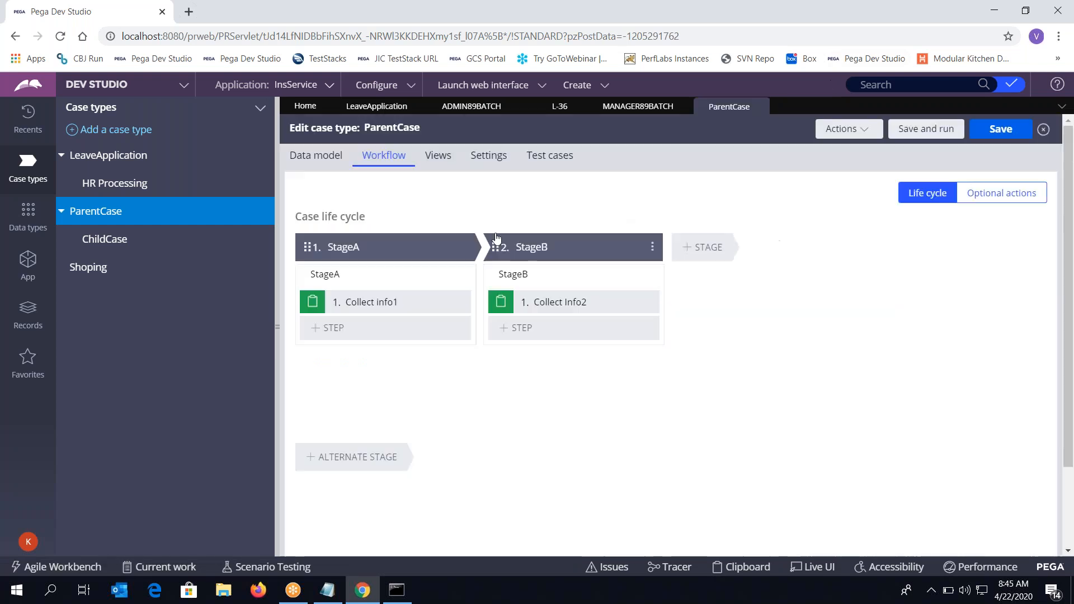
pyautogui.click(112, 239)
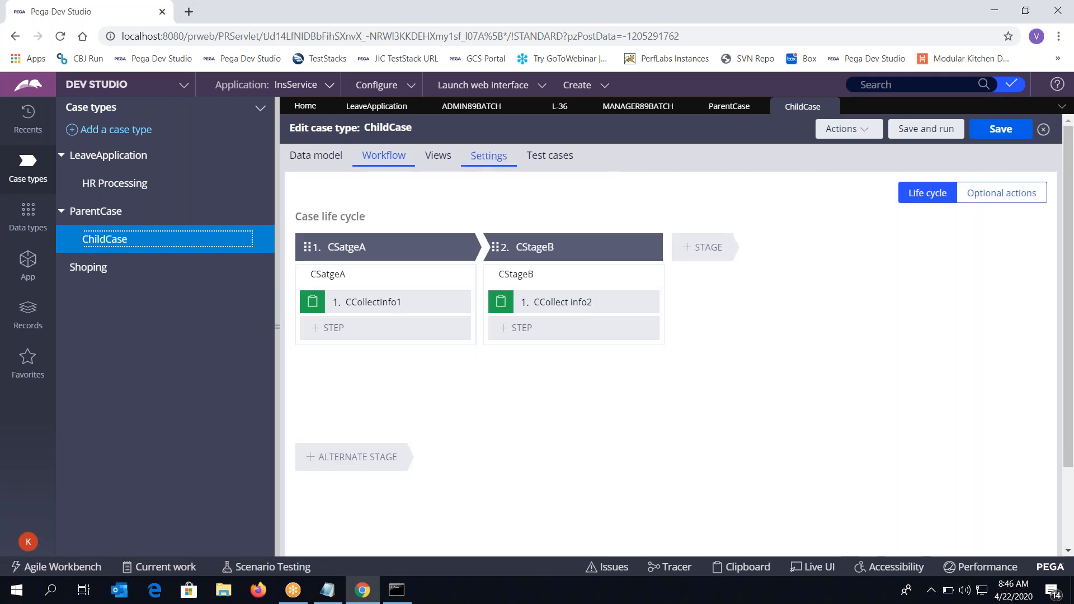
pyautogui.click(481, 164)
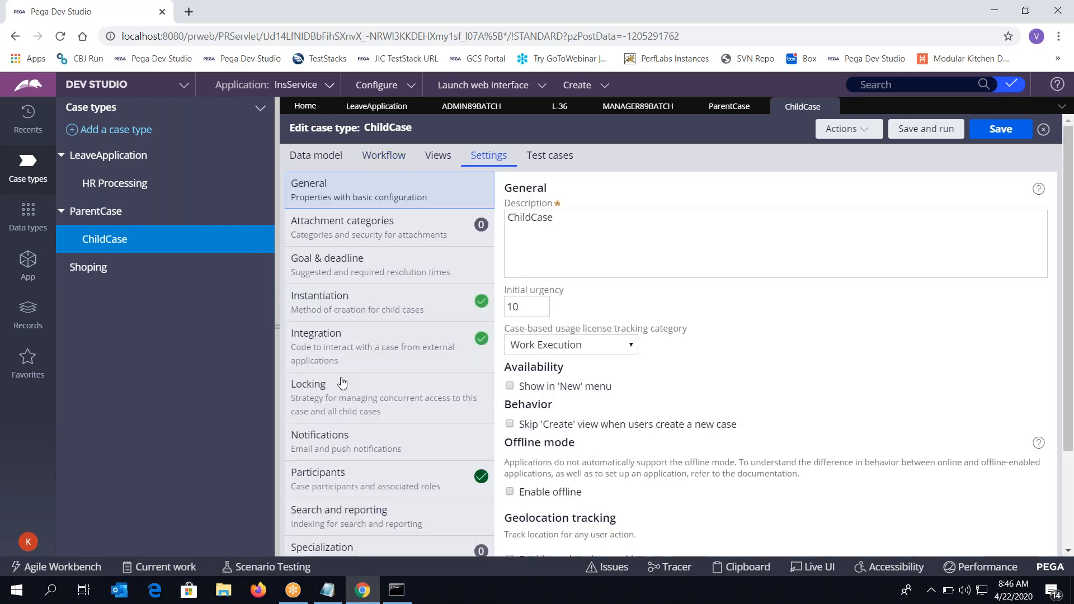
pyautogui.click(327, 300)
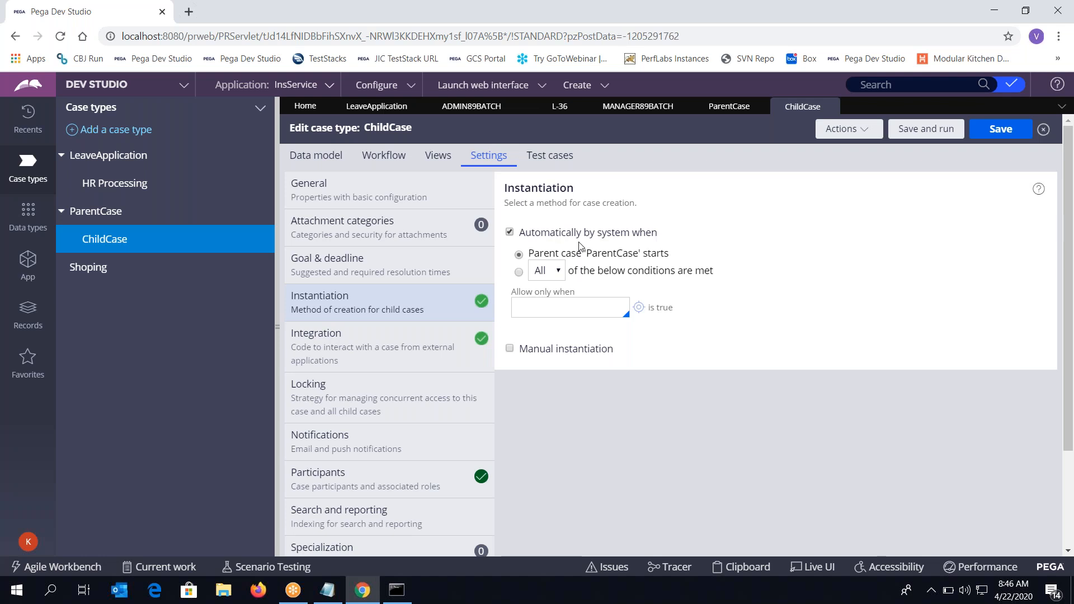
pyautogui.click(730, 107)
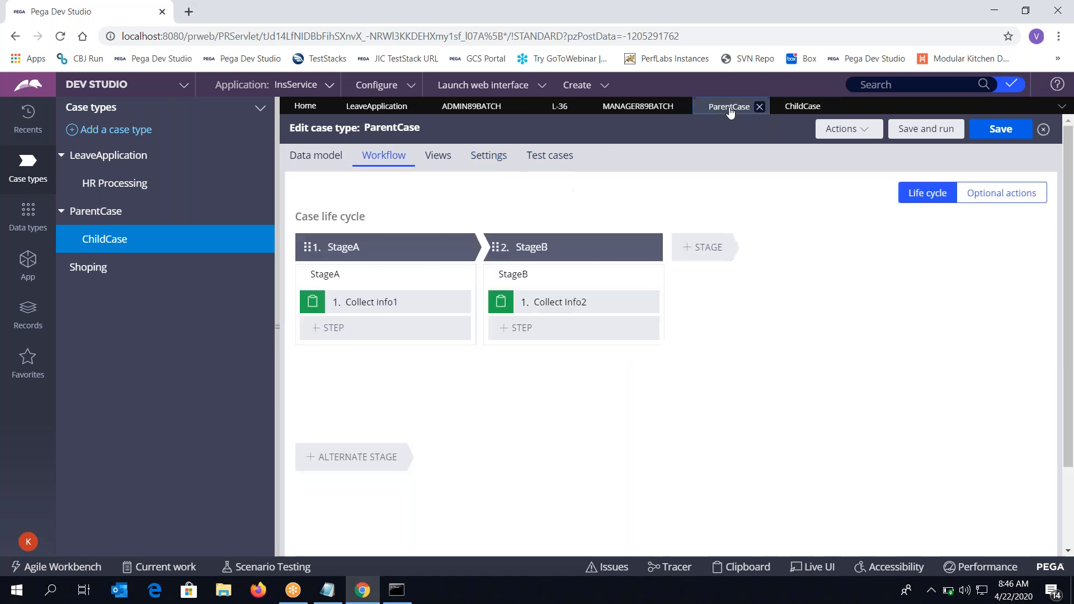
# Save and run ParentCase, enter the EndUsers participant's first name, last name and e-mail, and create P-4
pyautogui.click(912, 131)
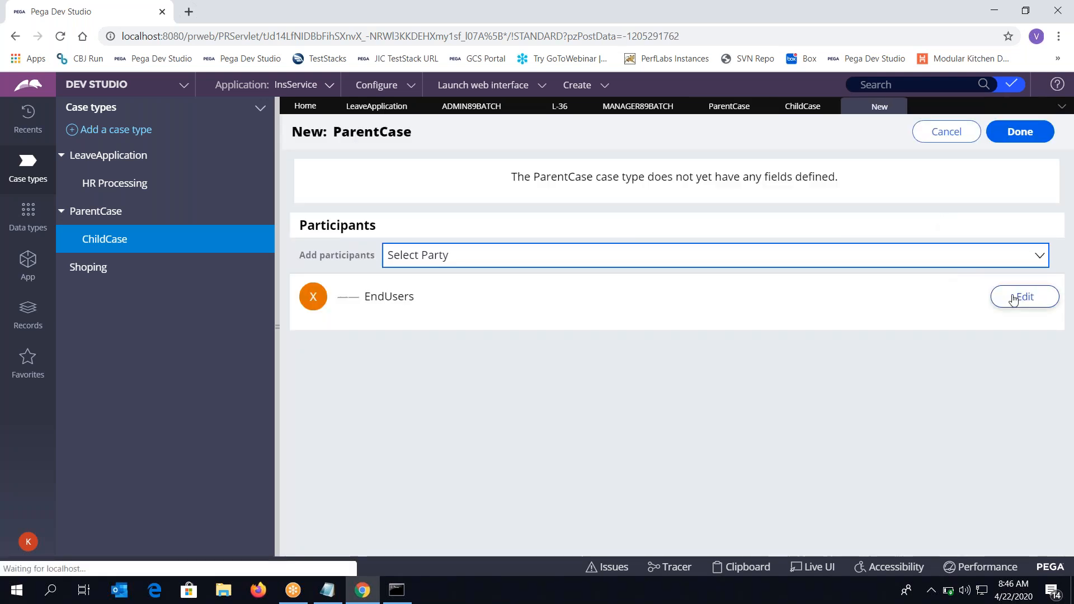
pyautogui.click(1014, 299)
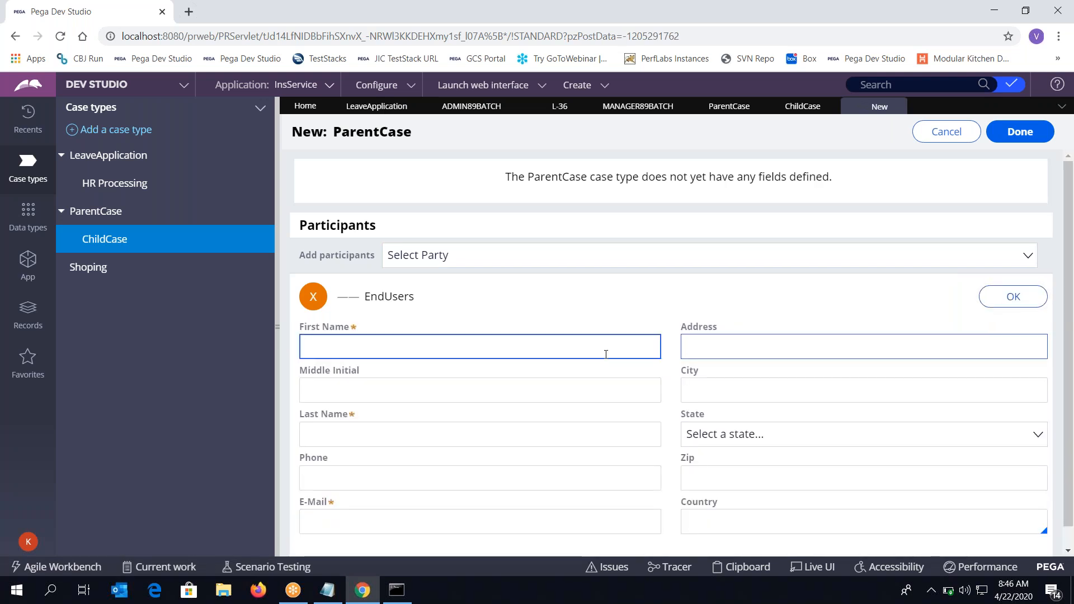
pyautogui.write('kjhjfd')
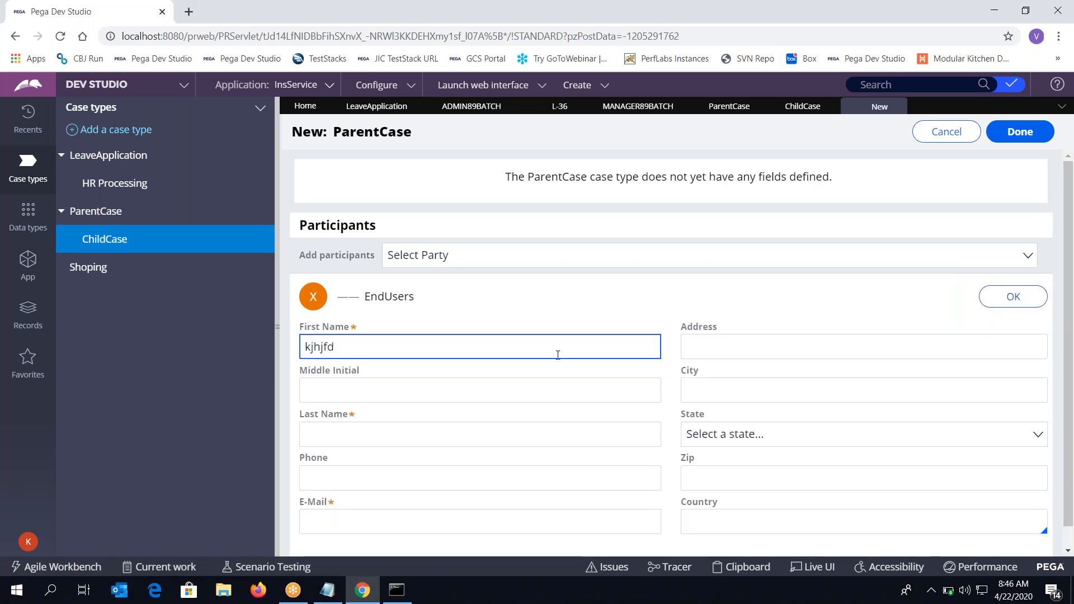
pyautogui.click(481, 442)
pyautogui.write('nhkj')
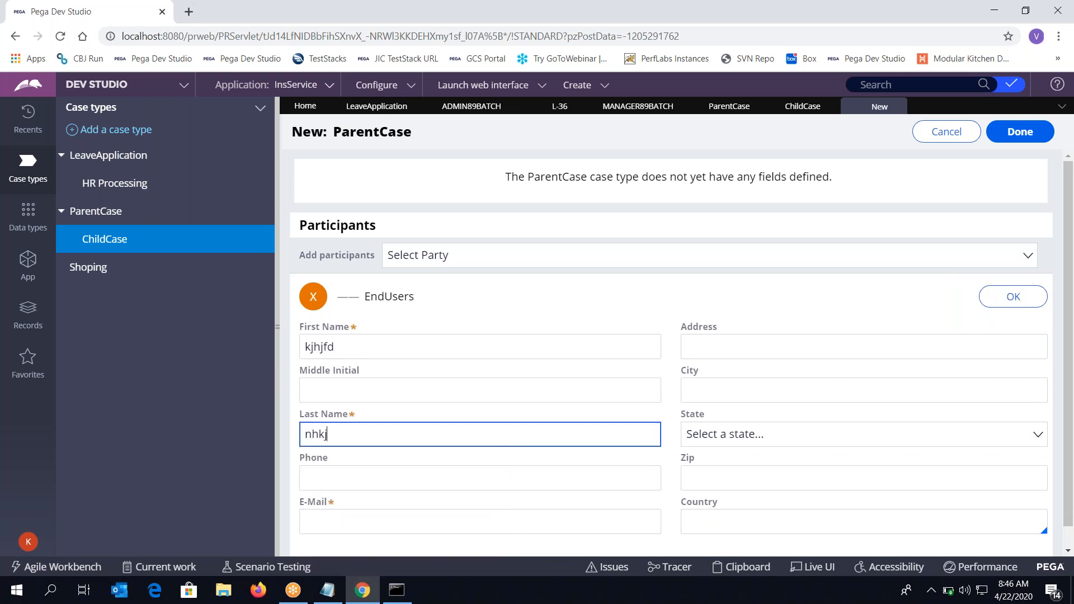
pyautogui.click(418, 527)
pyautogui.write('n@an.com')
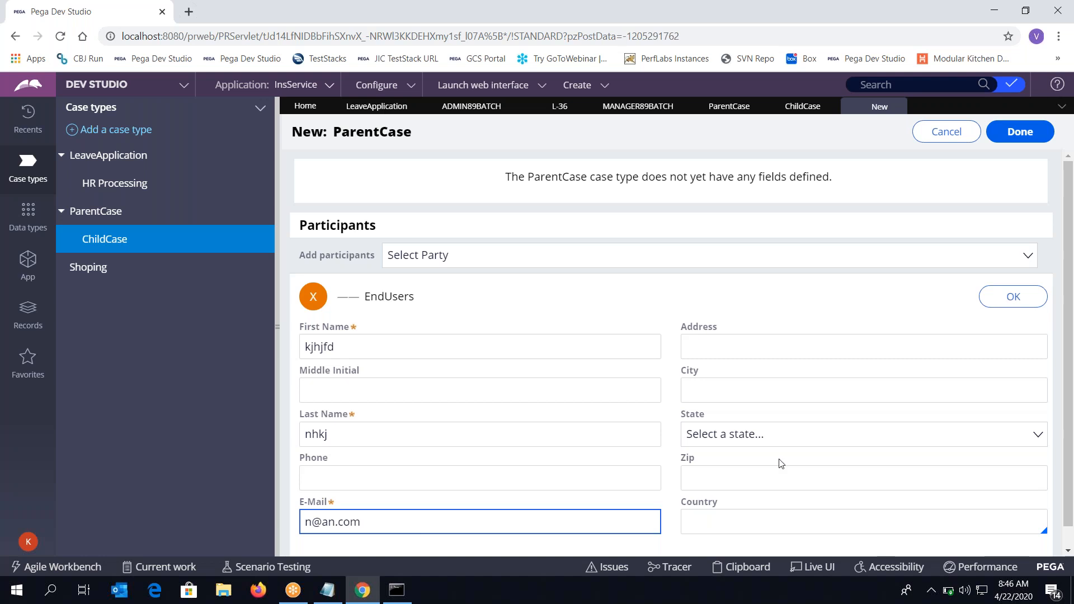
pyautogui.click(1001, 304)
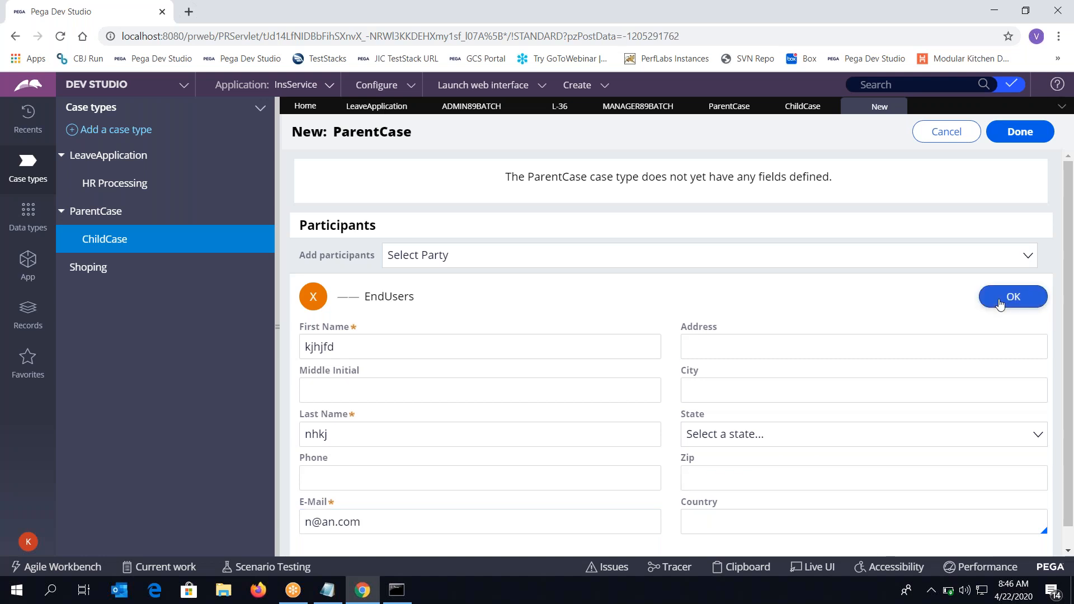
pyautogui.click(1020, 131)
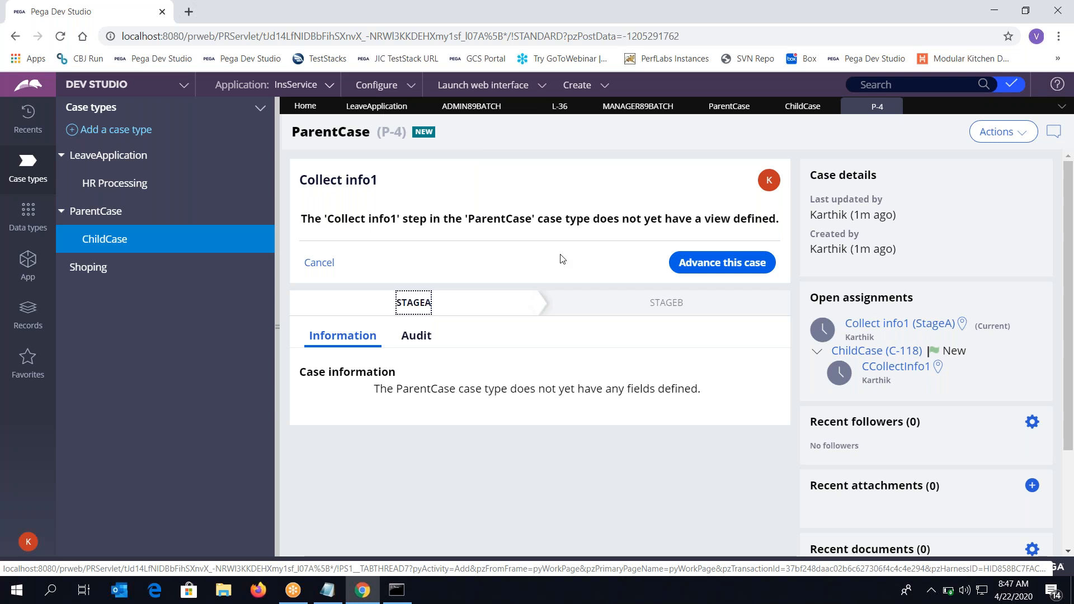
# Open child case C-118 and complete its CCollectInfo1 and CCollect info2 steps
pyautogui.click(865, 351)
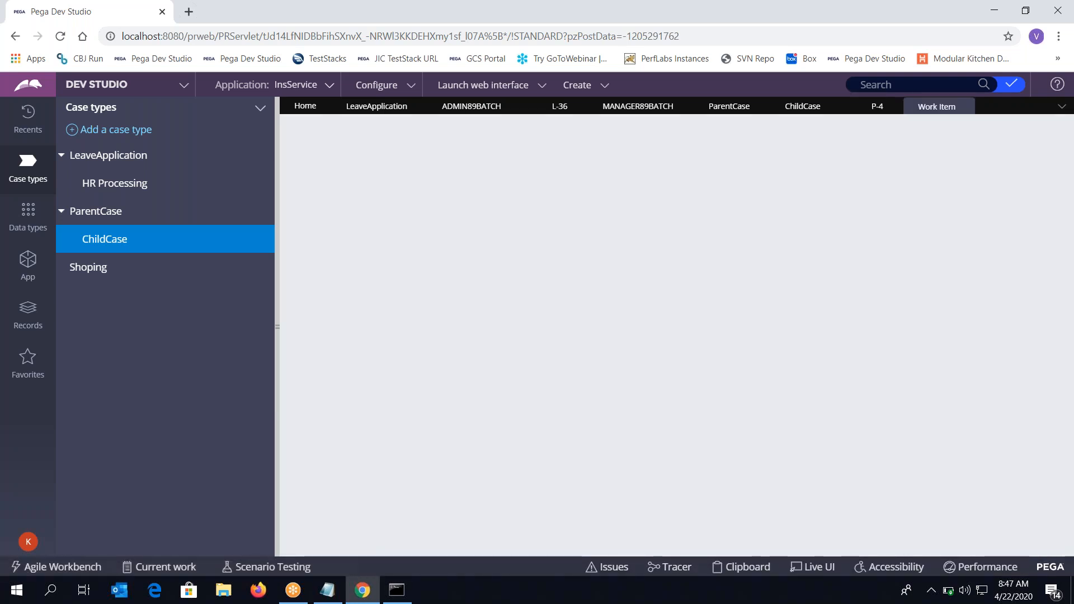
pyautogui.click(742, 268)
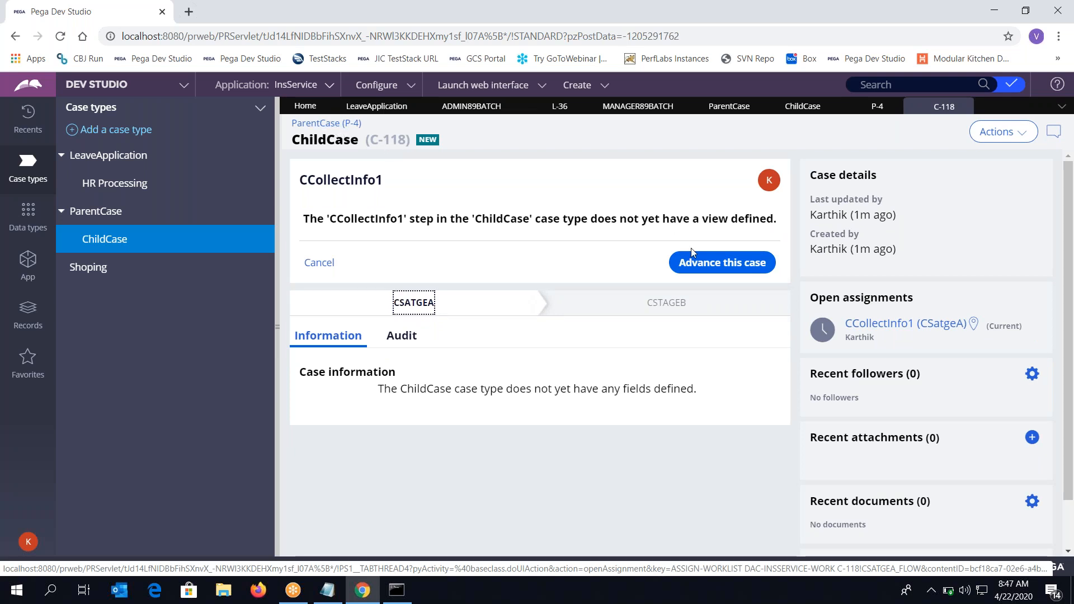
pyautogui.click(702, 263)
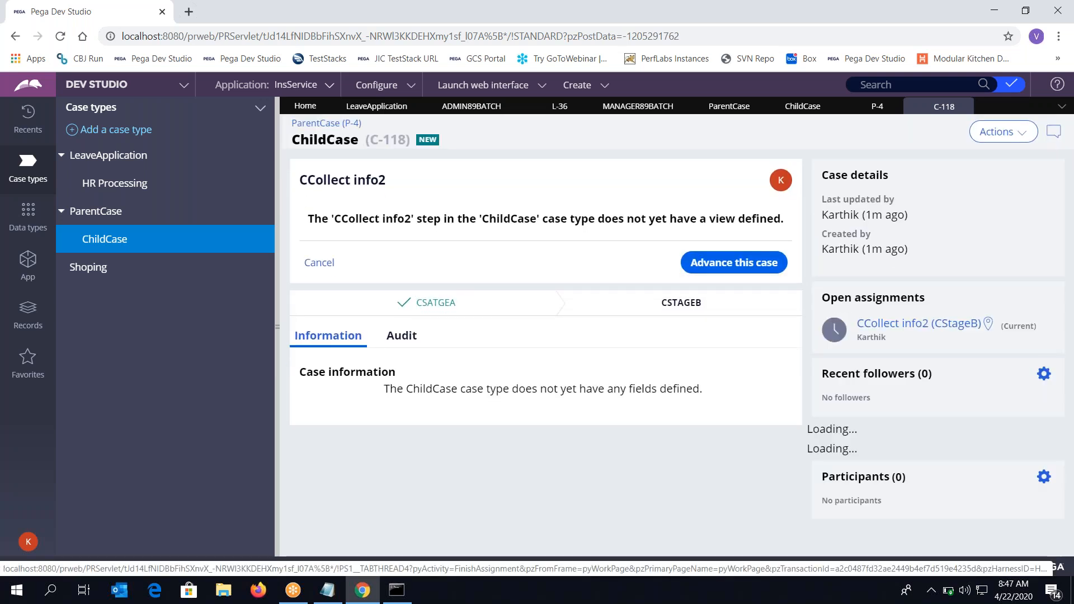
pyautogui.click(734, 262)
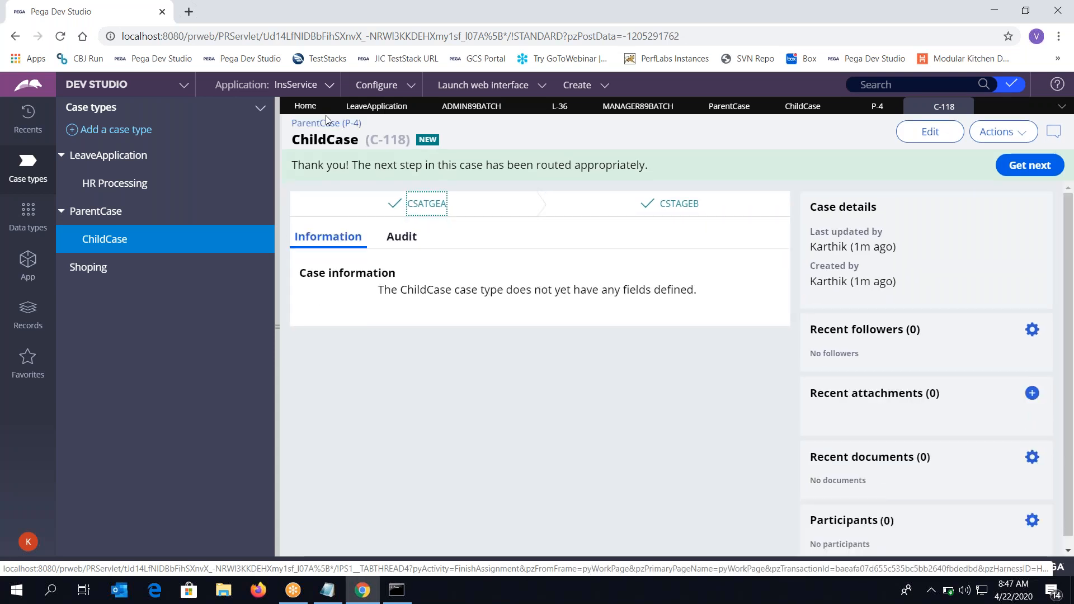
# Return to parent case P-4 and advance it past Collect info1 and Collect Info2
pyautogui.click(327, 122)
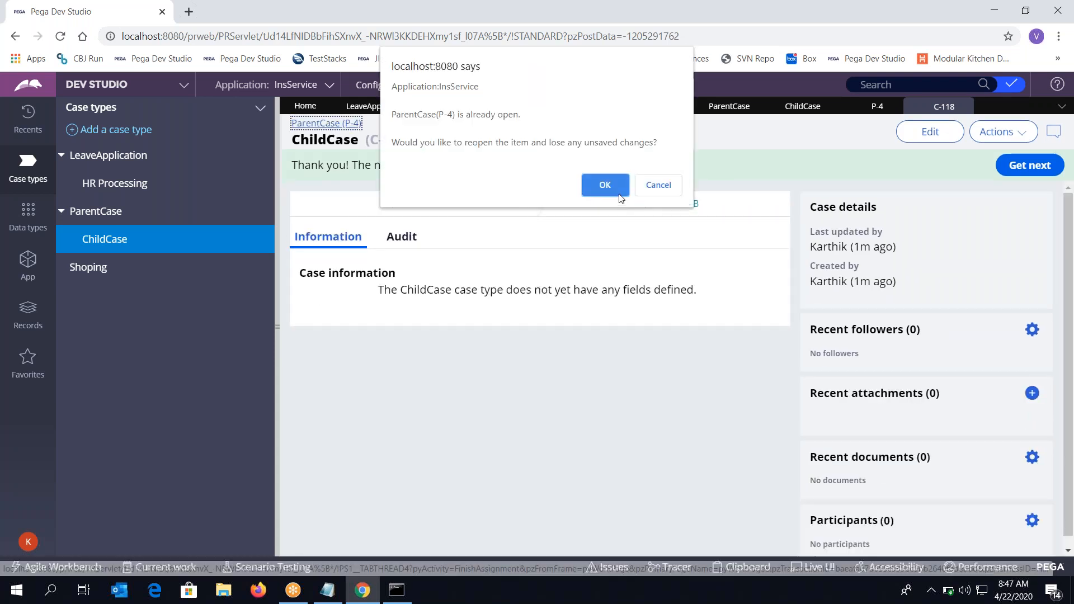
pyautogui.click(614, 190)
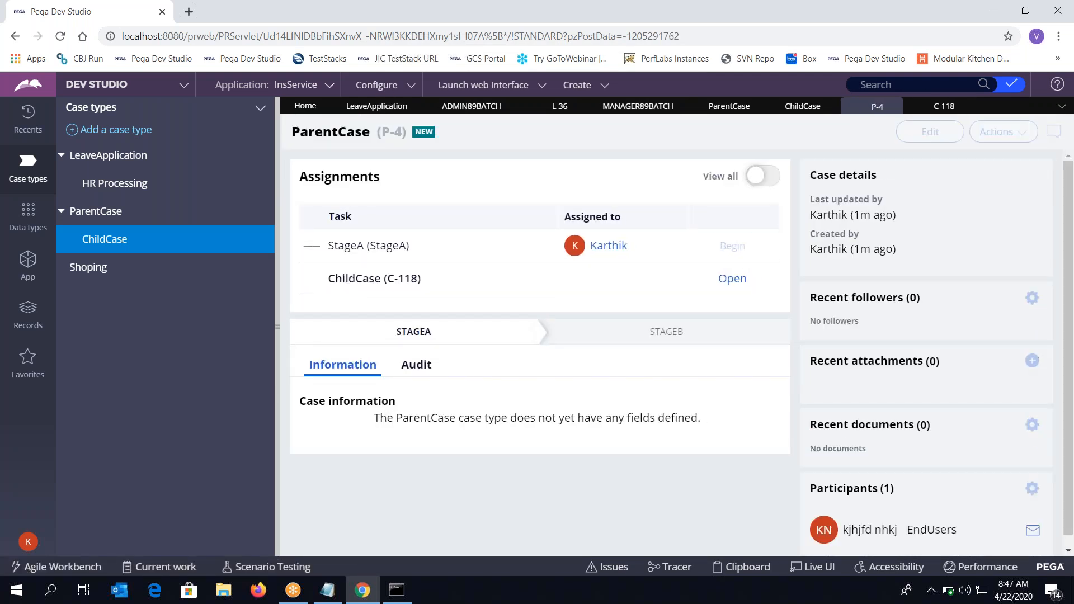
pyautogui.click(738, 253)
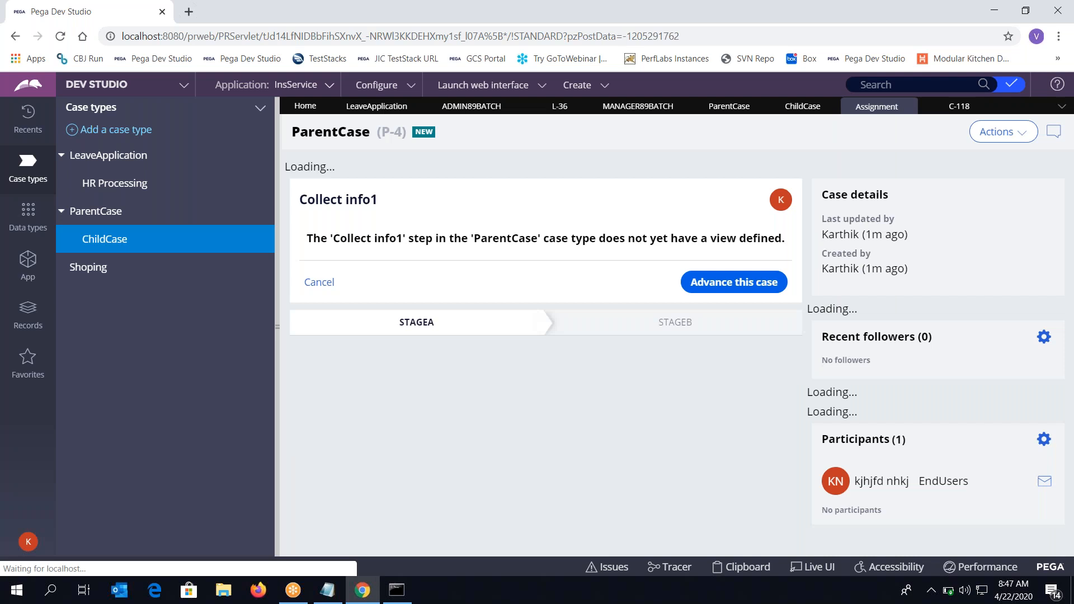
pyautogui.click(722, 262)
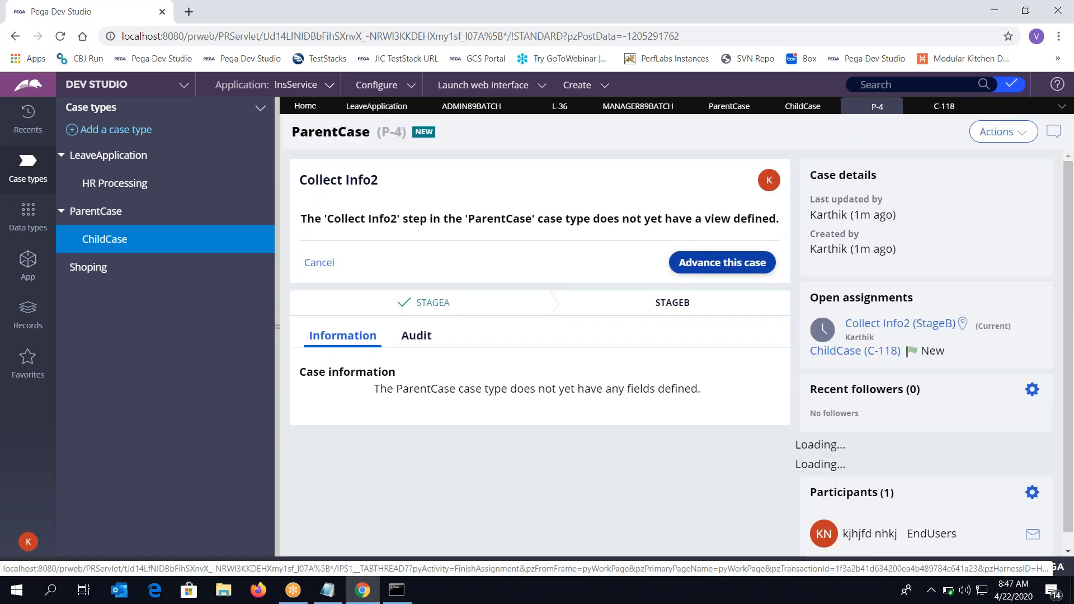
pyautogui.click(734, 263)
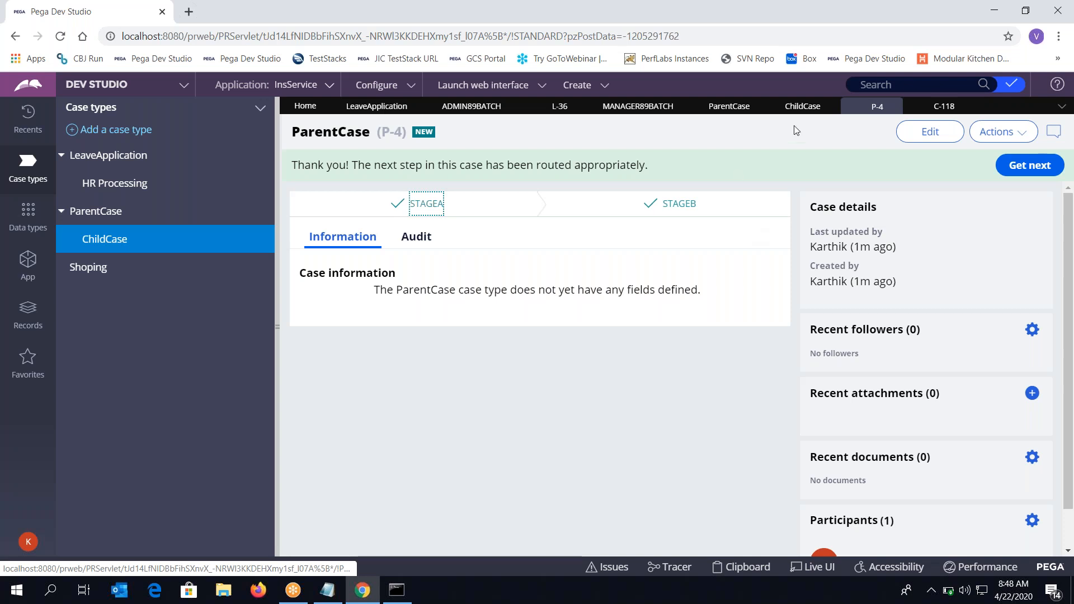
# In ChildCase, enable Manual instantiation, disable automatic creation, and try to save
pyautogui.click(803, 110)
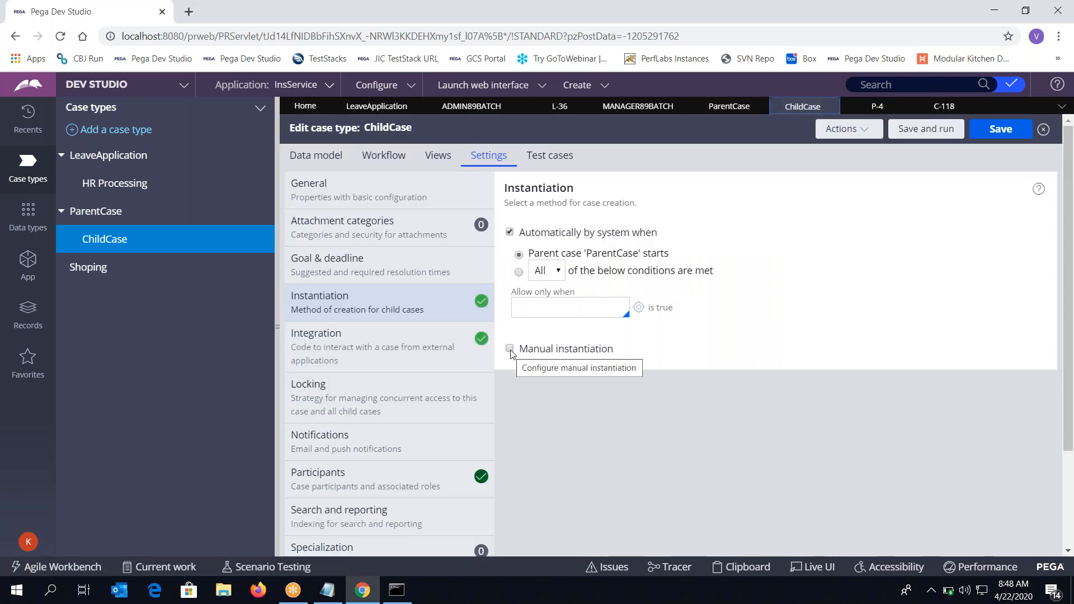
pyautogui.click(510, 350)
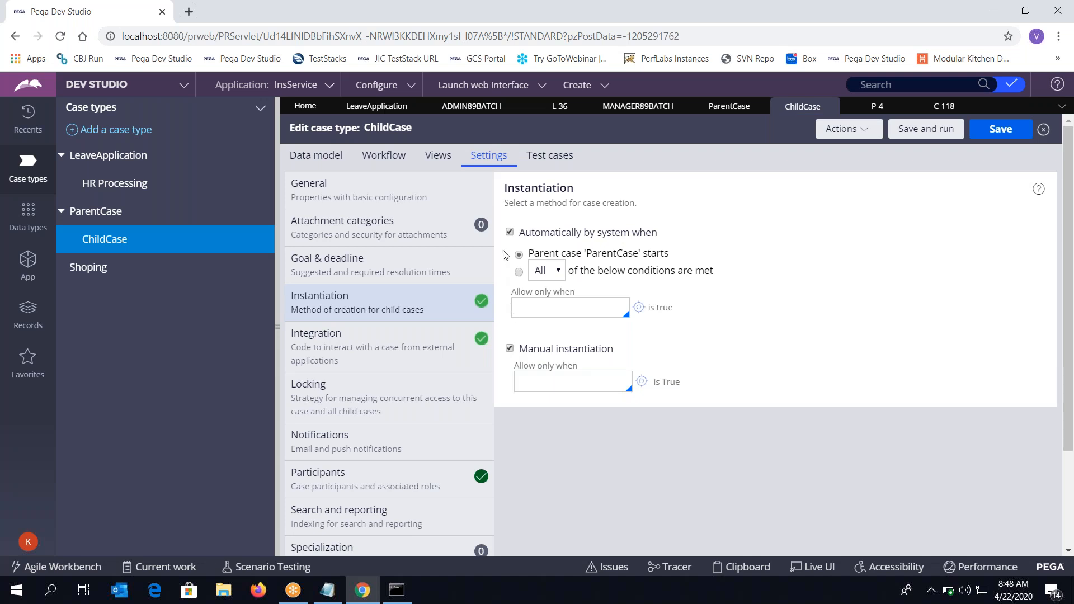
pyautogui.click(509, 232)
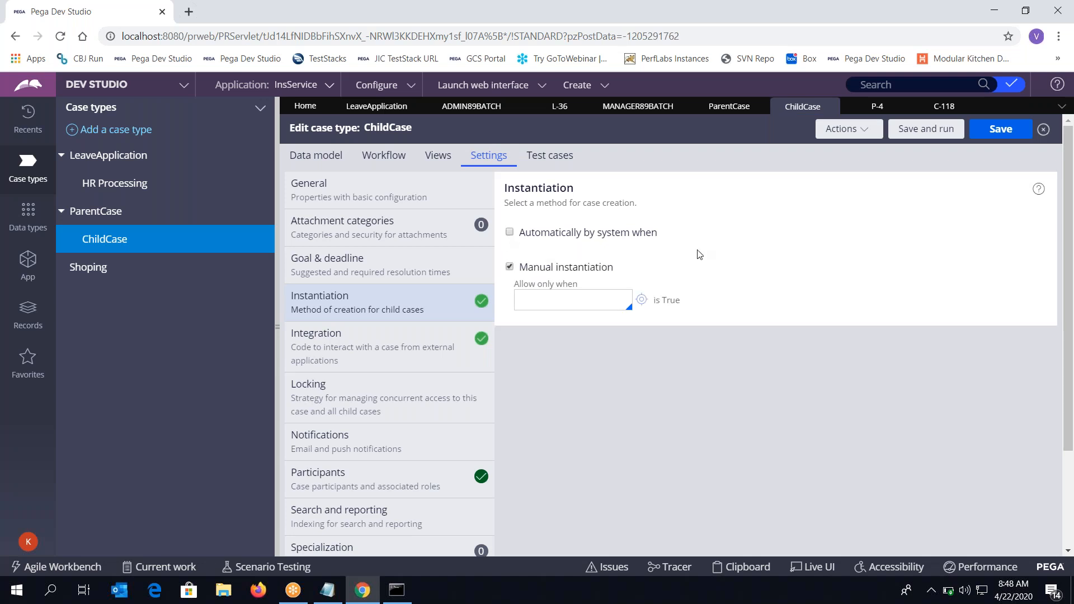
pyautogui.click(1007, 130)
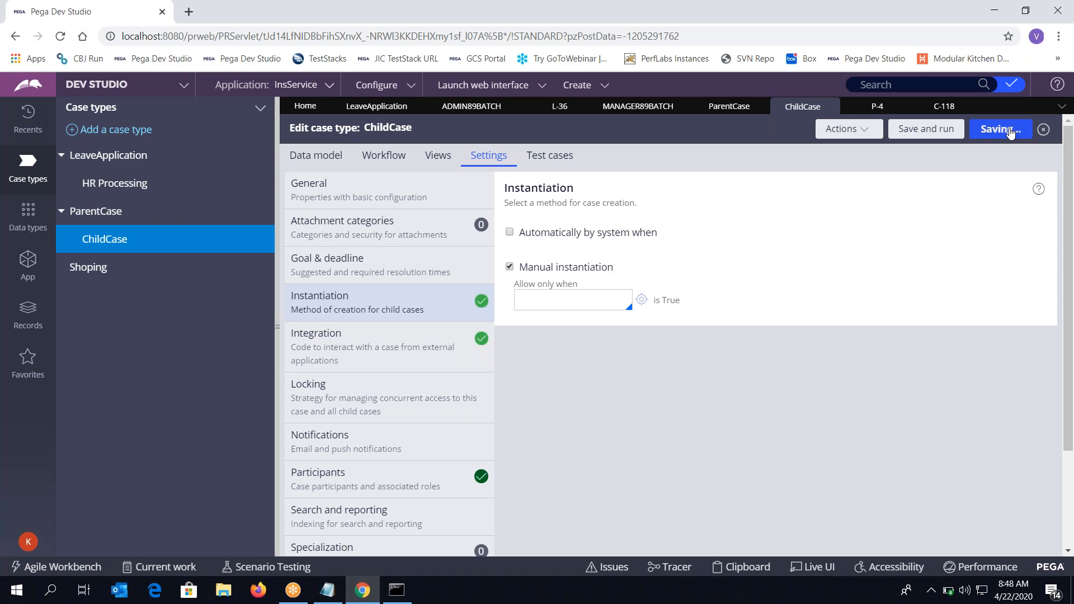
# Close the finished P-4 case, retry the ChildCase save, then refresh the stale ChildCase record
pyautogui.click(893, 106)
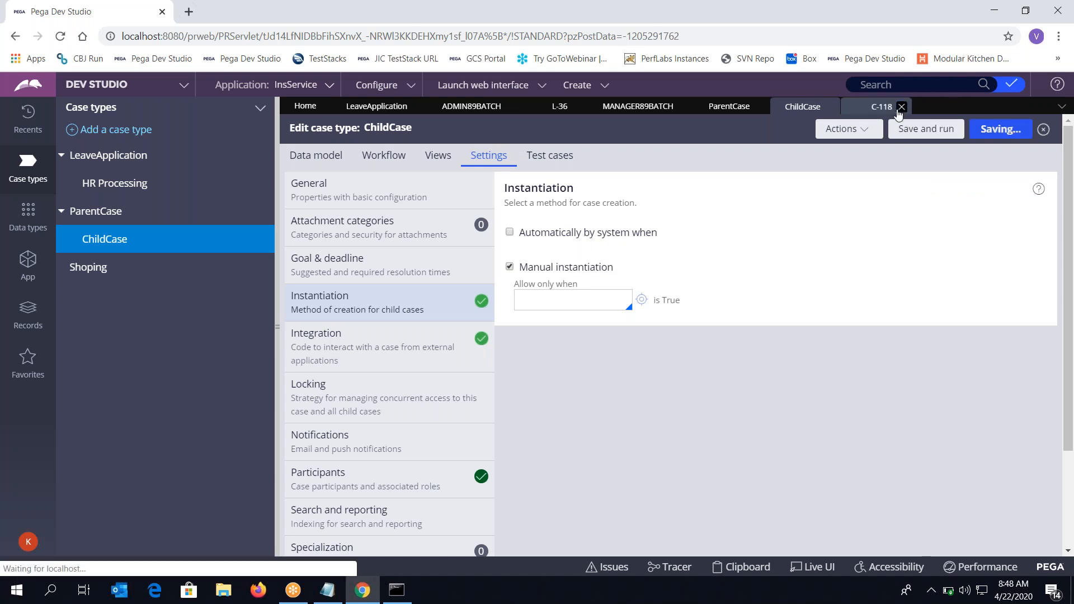
pyautogui.click(1001, 135)
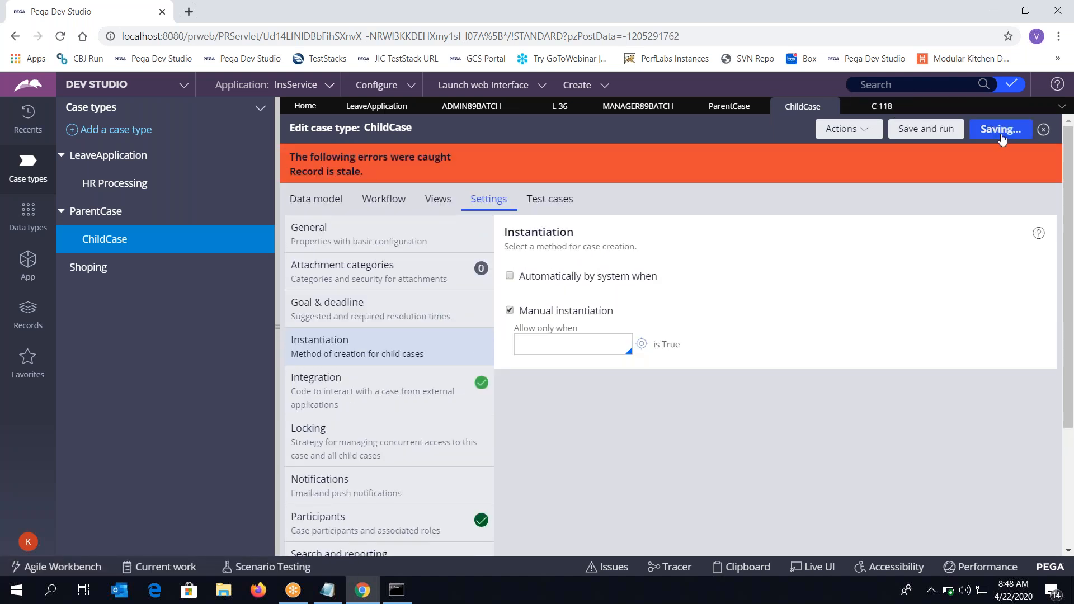
pyautogui.click(847, 130)
pyautogui.click(811, 185)
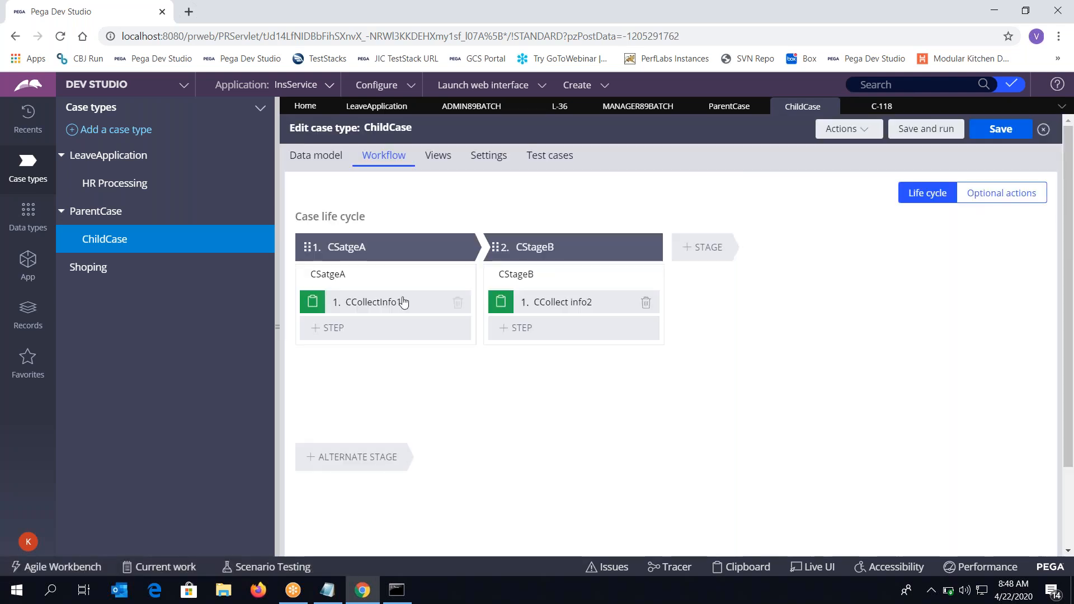
# In ChildCase Instantiation settings, uncheck Automatically, check Manual, save, then show ParentCase's life cycle
pyautogui.click(492, 159)
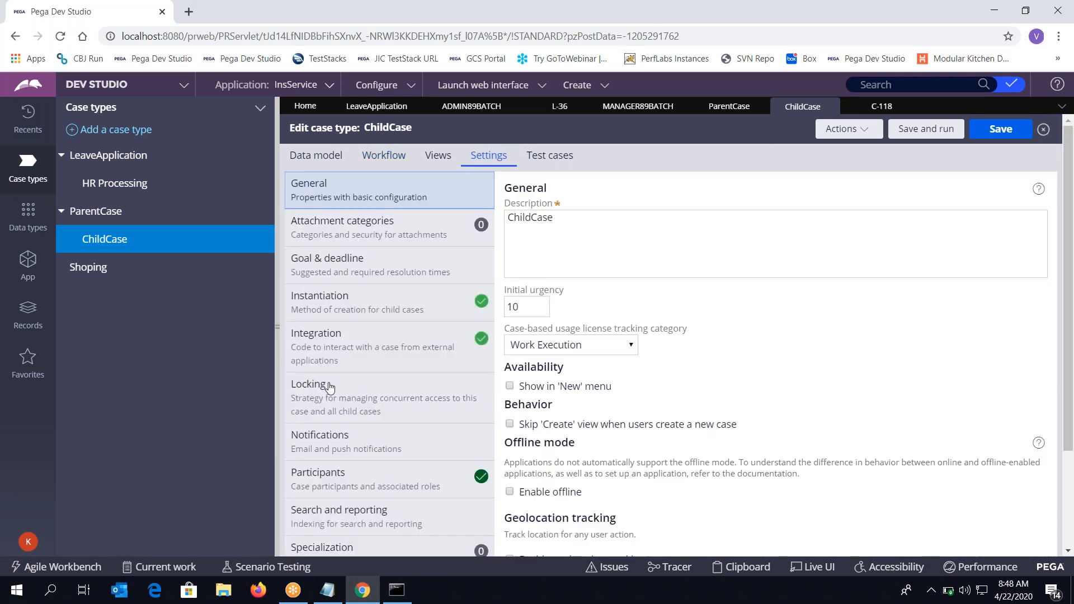
pyautogui.click(329, 387)
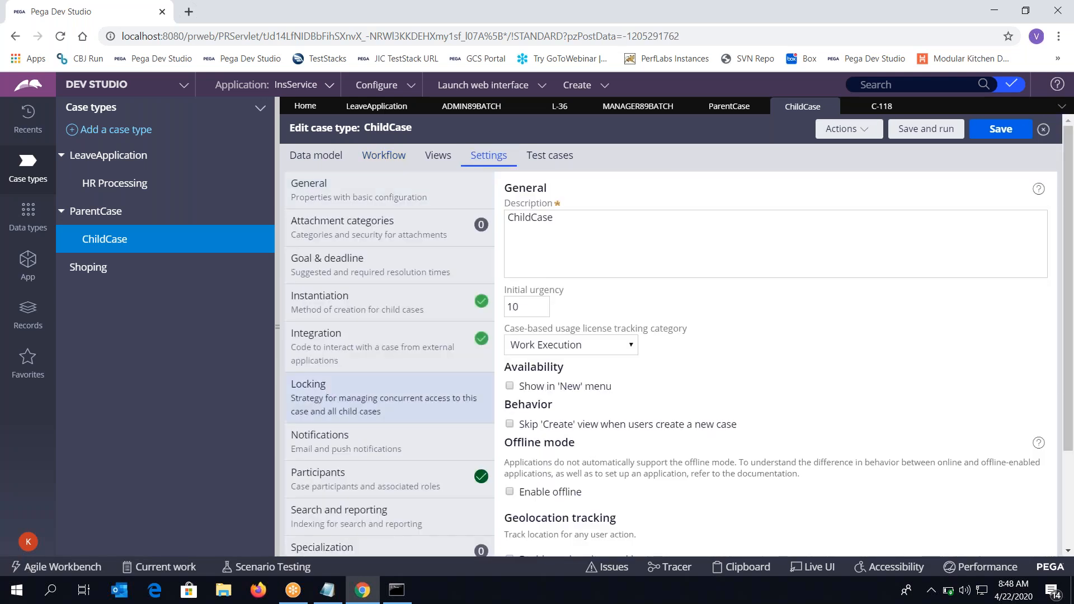
pyautogui.click(324, 311)
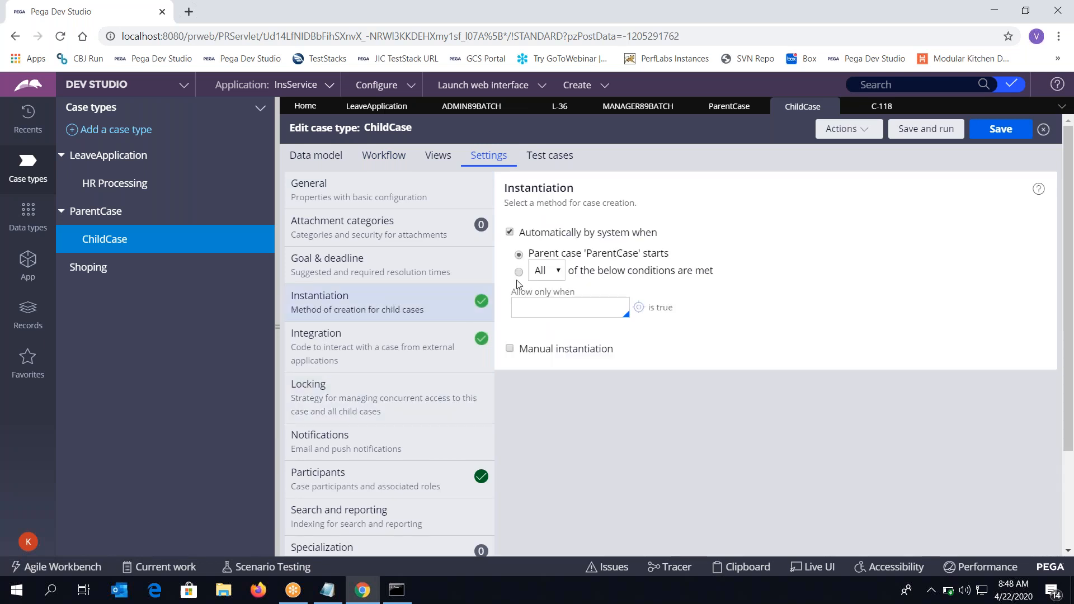
pyautogui.click(510, 233)
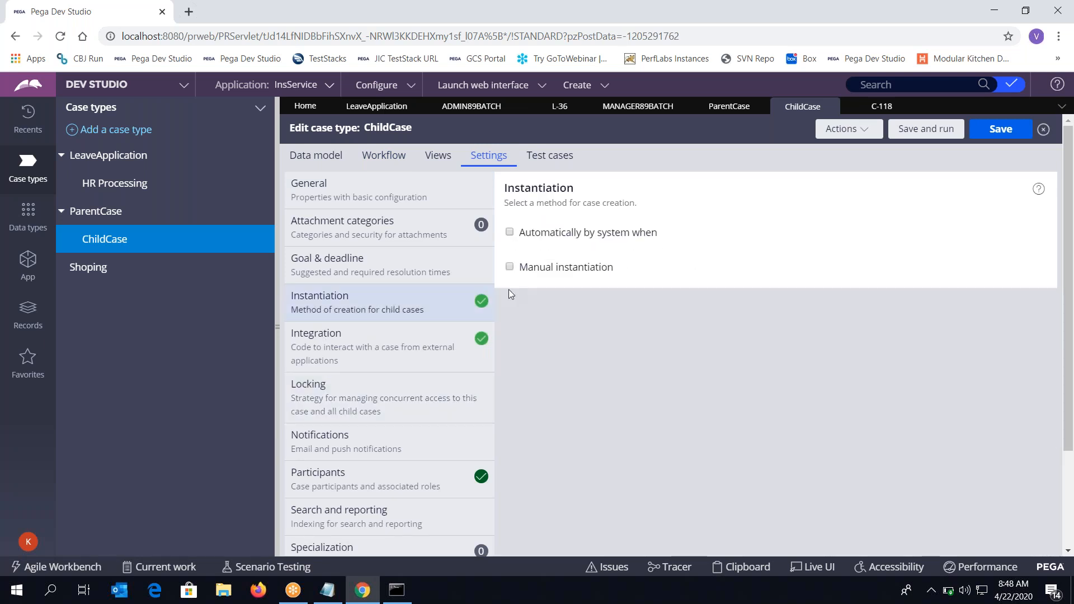
pyautogui.click(510, 267)
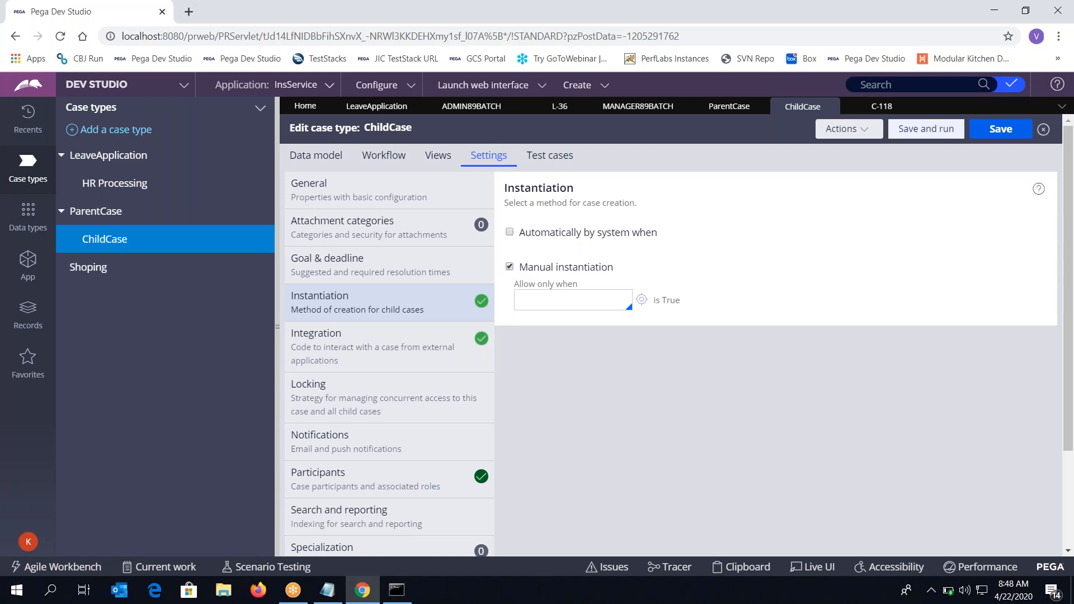
pyautogui.click(991, 137)
pyautogui.click(729, 106)
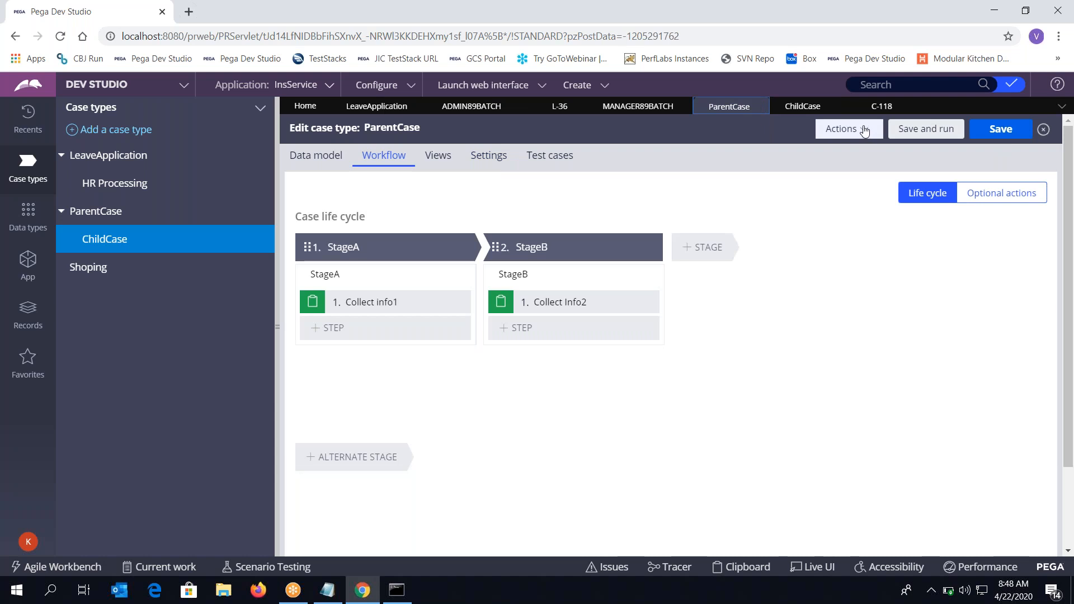
# Reload the ParentCase case type, close the C-118 tab, and run a new ParentCase
pyautogui.click(868, 135)
pyautogui.click(831, 169)
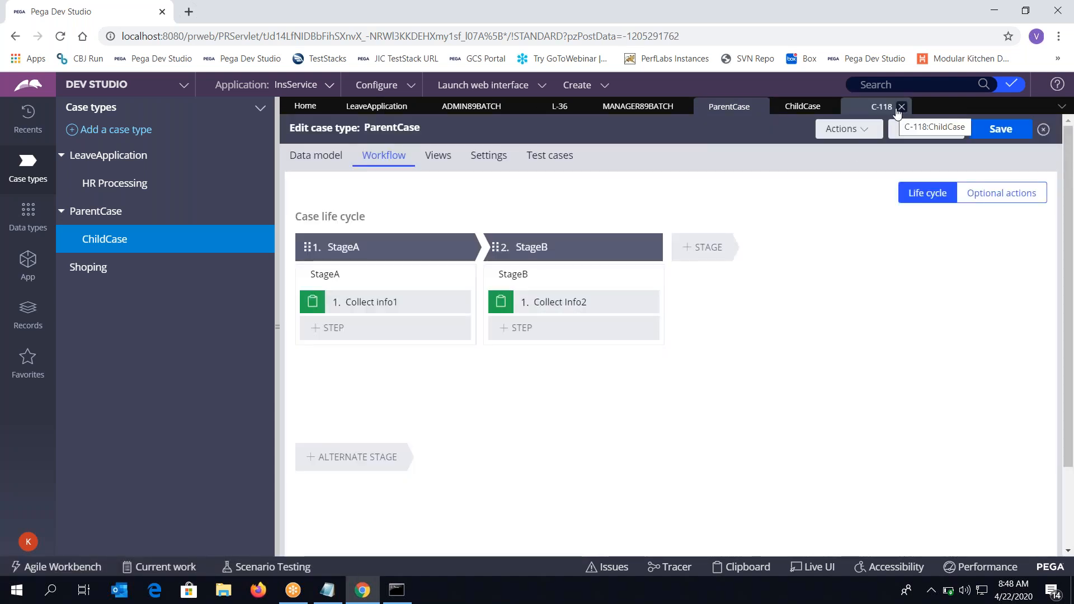
pyautogui.click(901, 107)
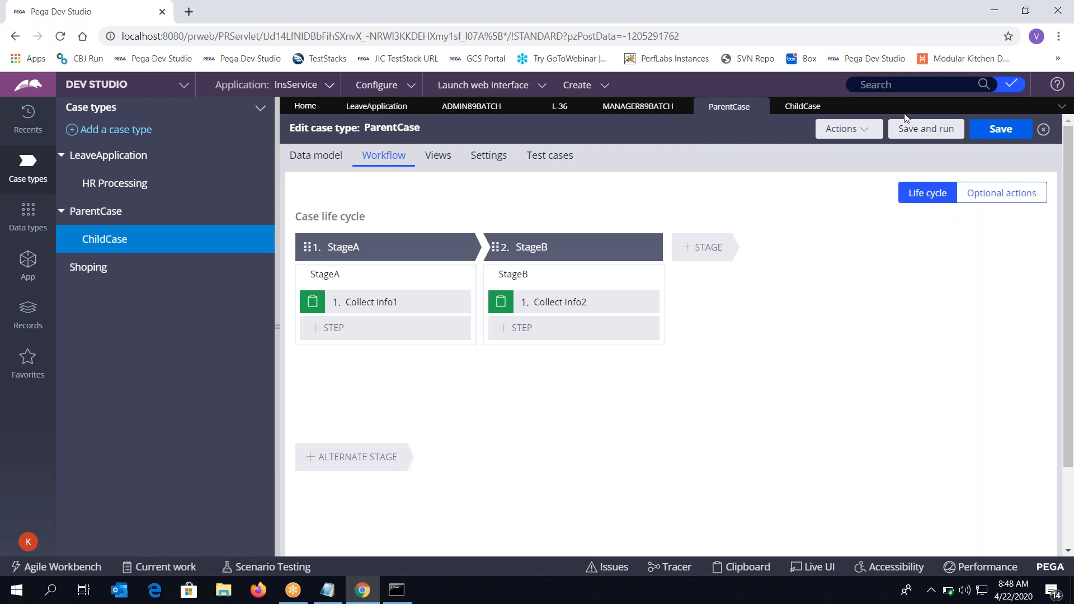
pyautogui.click(927, 132)
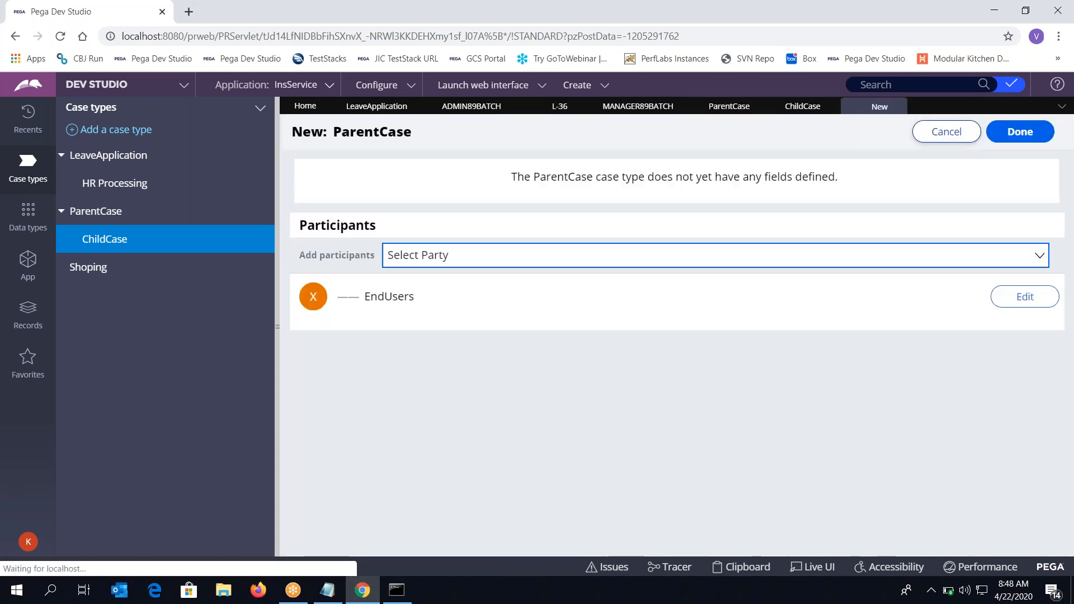
# Enter the EndUsers participant's first name, last name and e-mail, and confirm them
pyautogui.click(1025, 296)
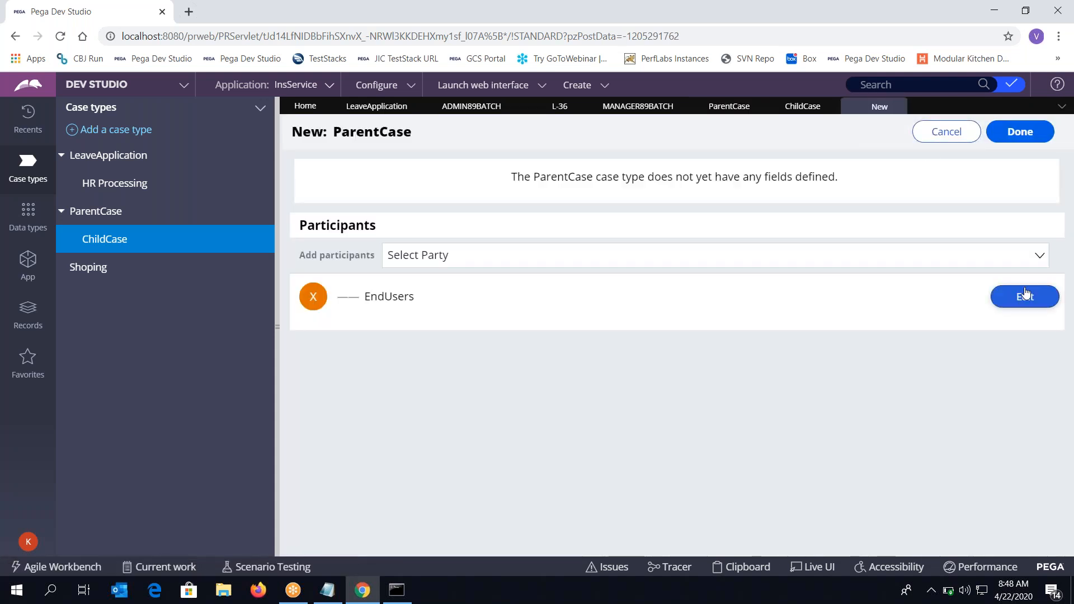
pyautogui.write('afdsfdsafds')
pyautogui.click(570, 427)
pyautogui.write('fdsfdsfdsfdsa')
pyautogui.click(541, 514)
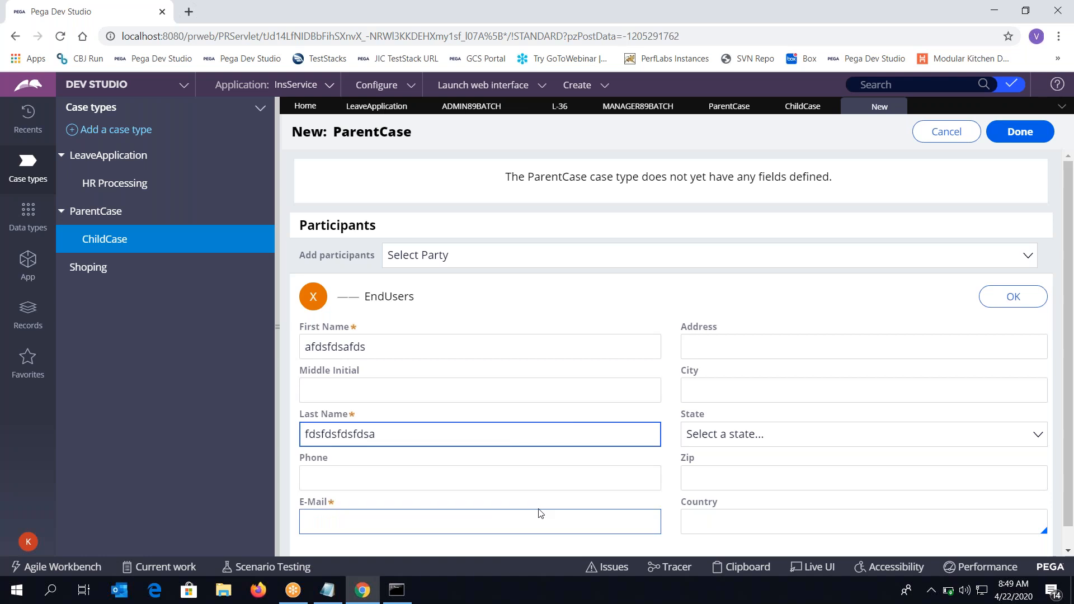
pyautogui.click(537, 517)
pyautogui.write('a2')
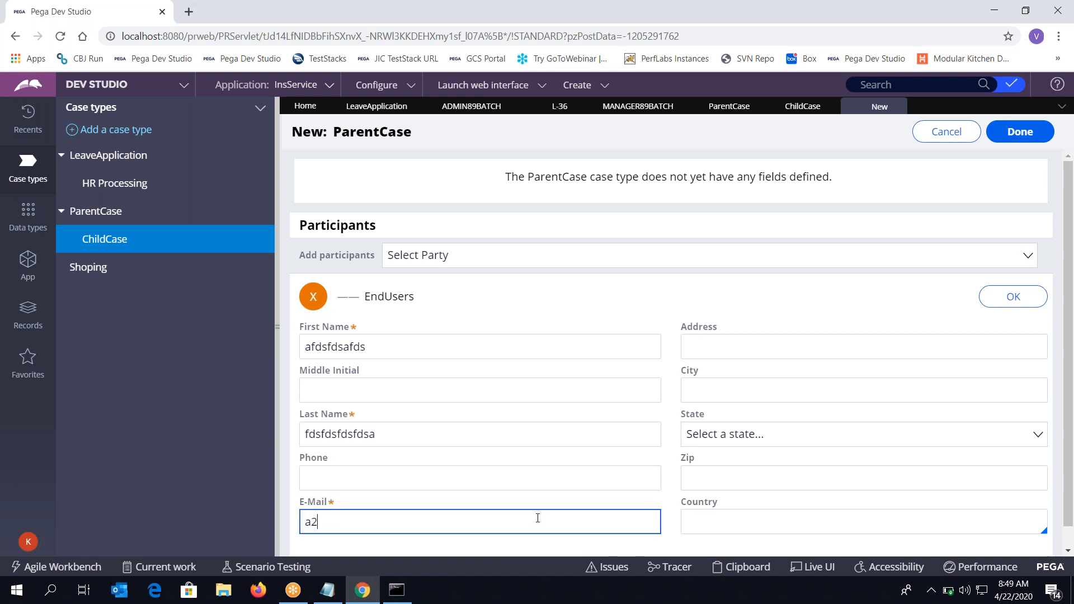
pyautogui.write('a.com')
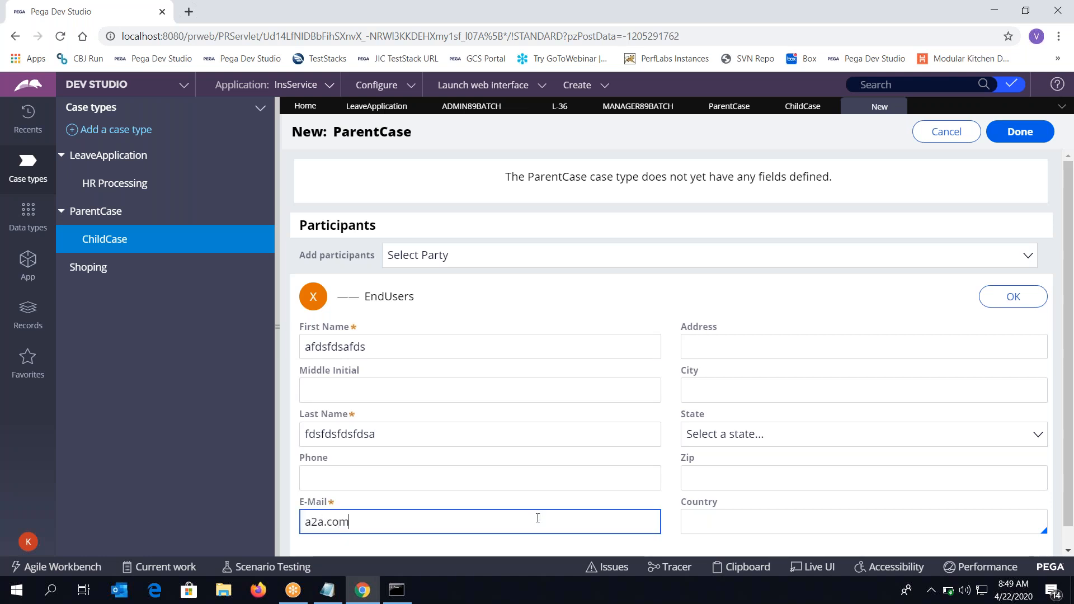
pyautogui.click(1013, 297)
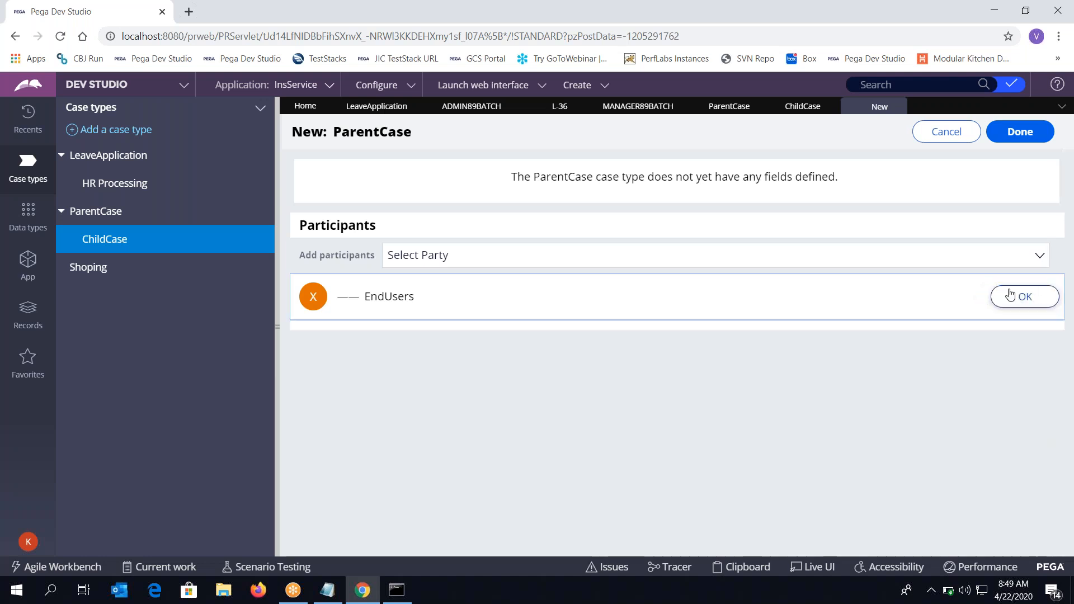
pyautogui.click(1017, 134)
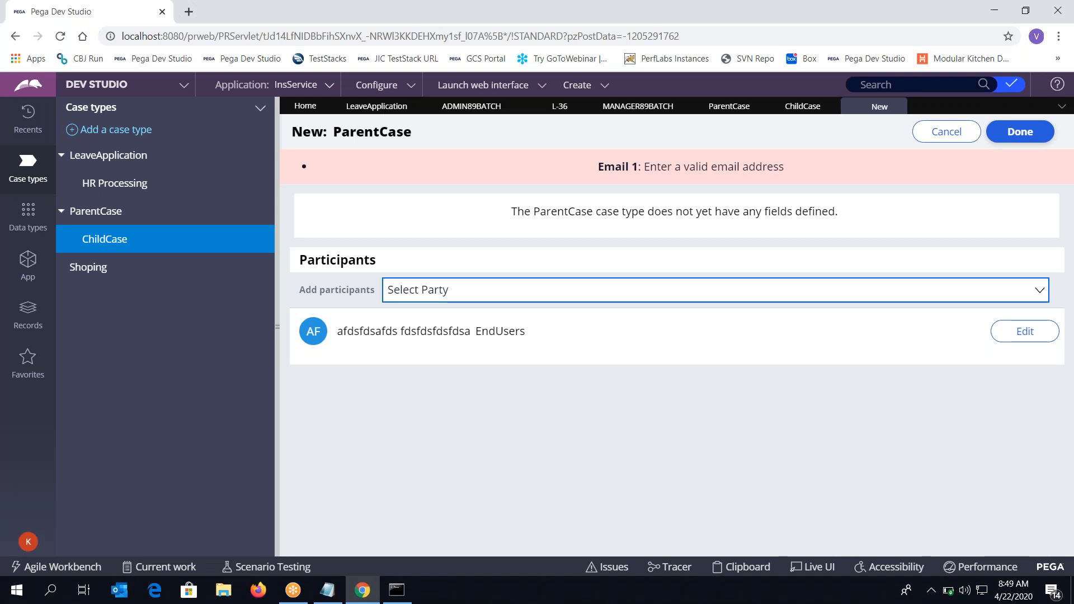
# Correct the participant's e-mail address and confirm the details again
pyautogui.click(1026, 331)
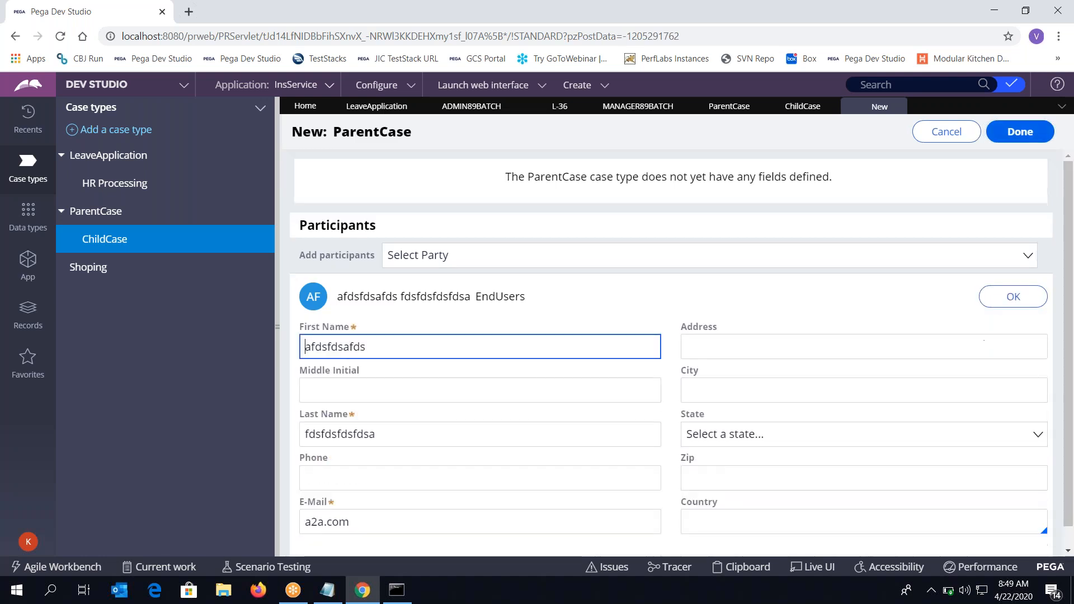
pyautogui.scroll(-1, 392, 493)
pyautogui.click(320, 501)
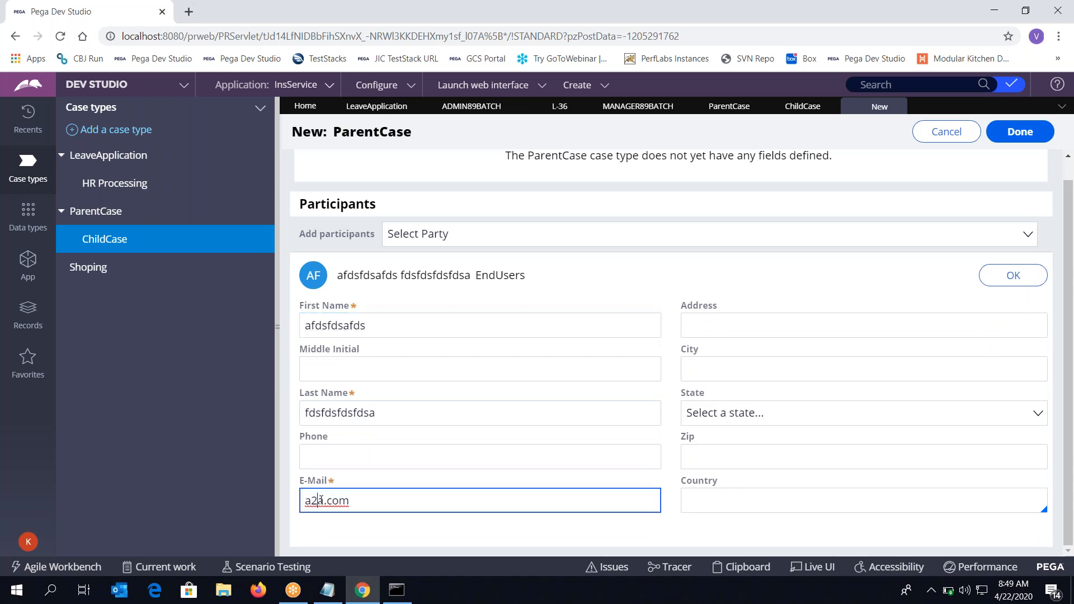
pyautogui.press('BackSpace')
pyautogui.press('BackSpace')
pyautogui.write('@')
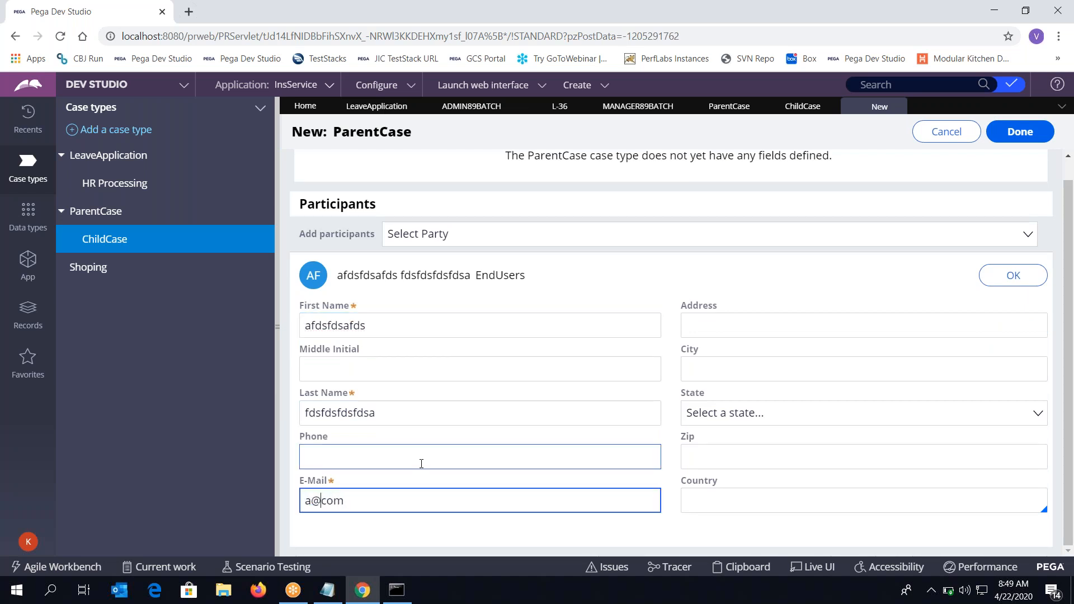
pyautogui.write('aa.c')
pyautogui.press('BackSpace')
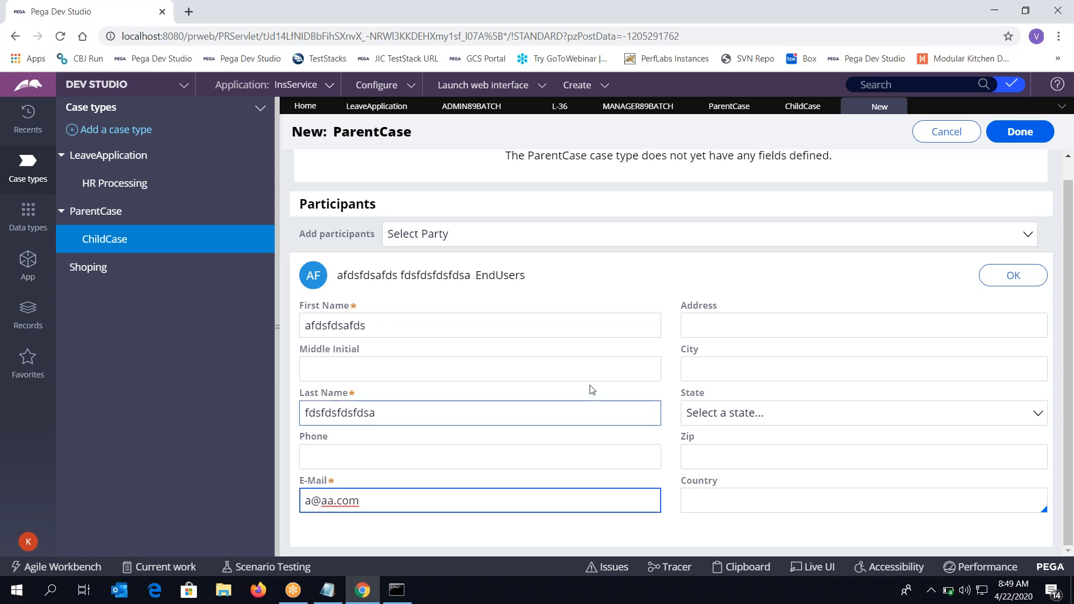
pyautogui.click(1004, 274)
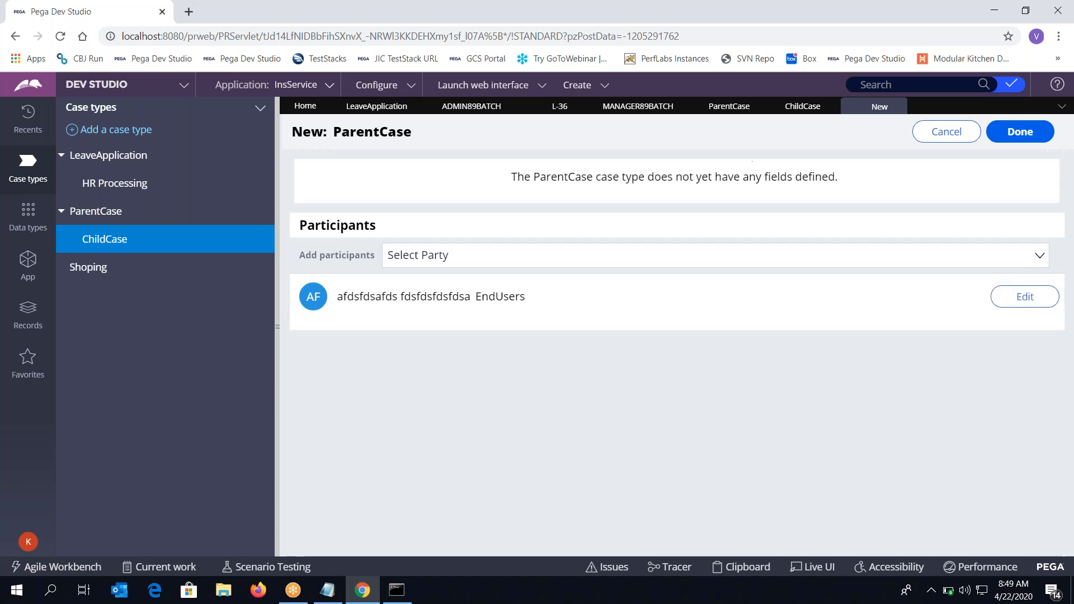
# Create ParentCase P-5 and bring up the Add Work options under Actions
pyautogui.click(1049, 131)
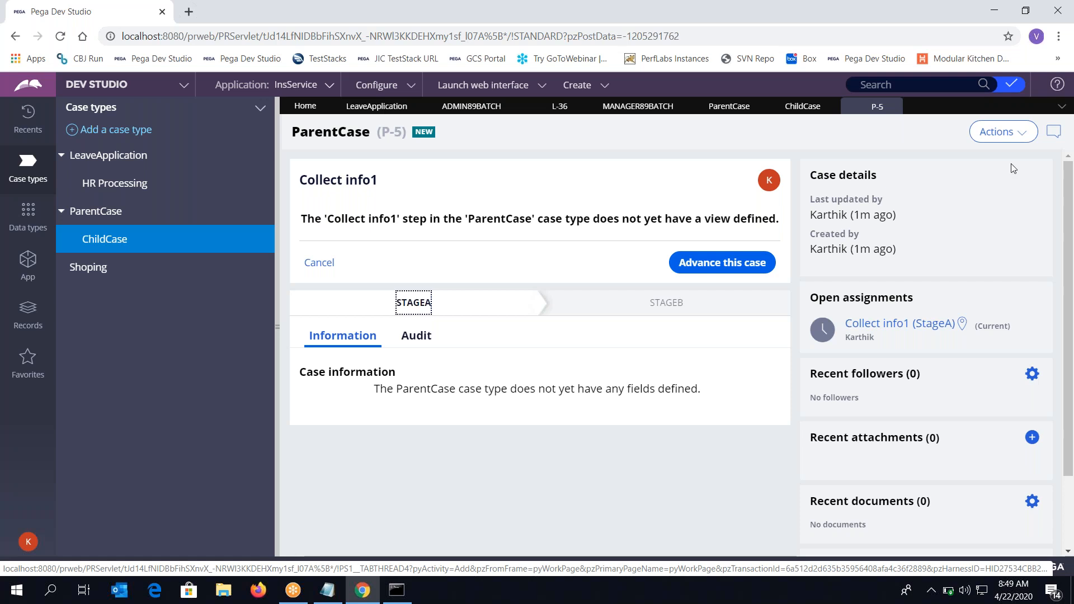
pyautogui.click(1013, 138)
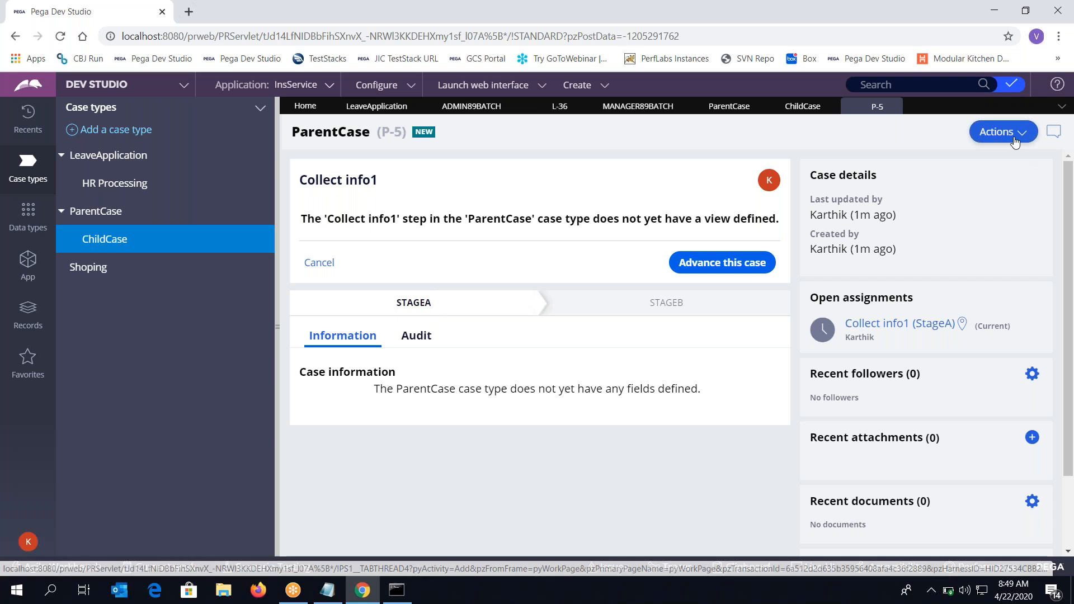
pyautogui.moveTo(1010, 247)
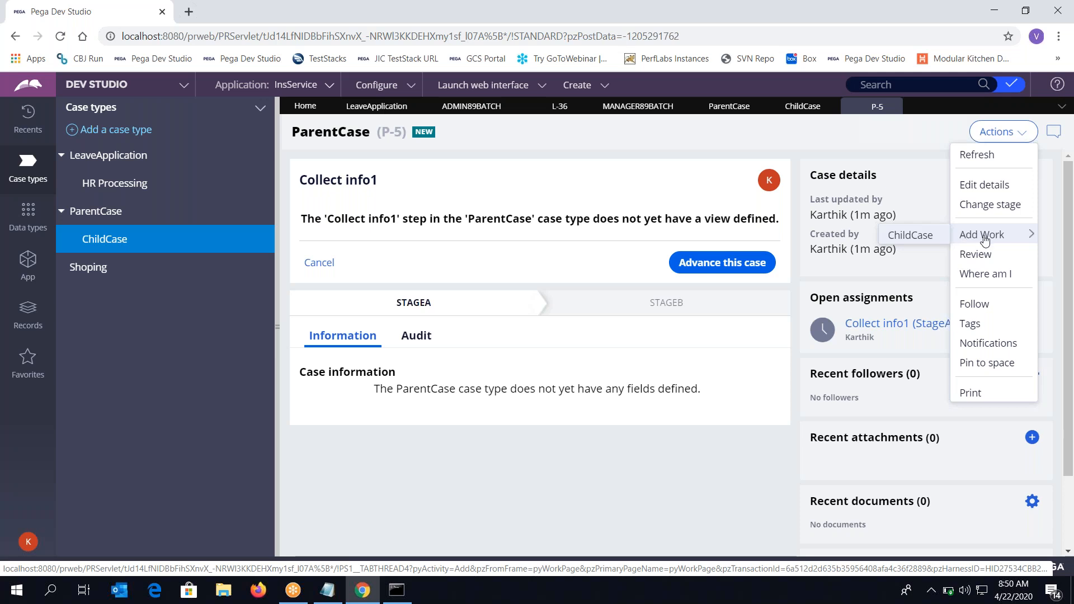
# Create ChildCase C-119 under P-5 and go back to the parent case
pyautogui.click(910, 235)
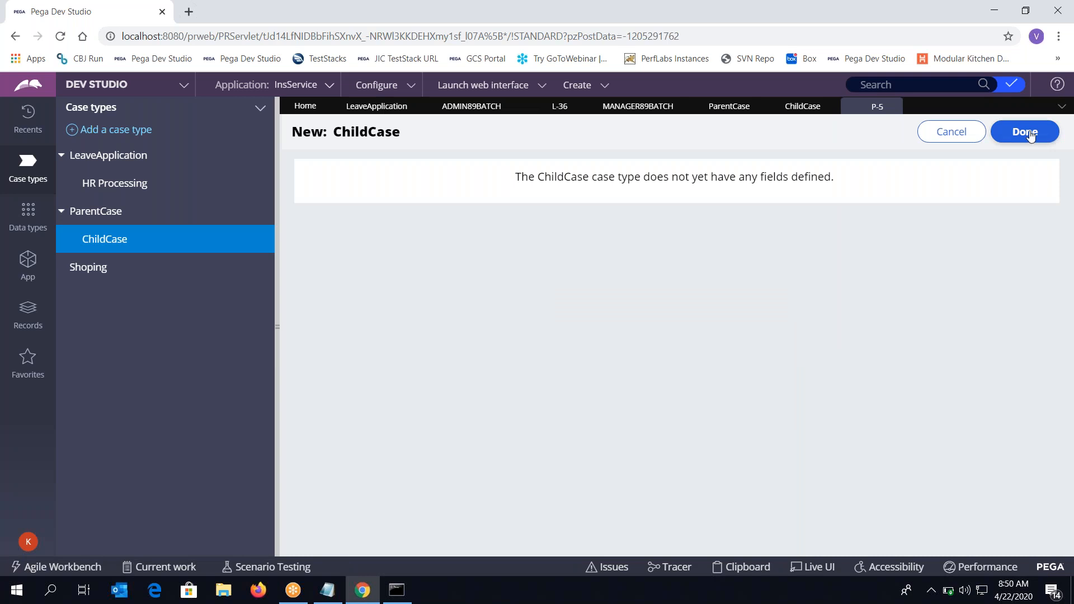
pyautogui.click(1031, 132)
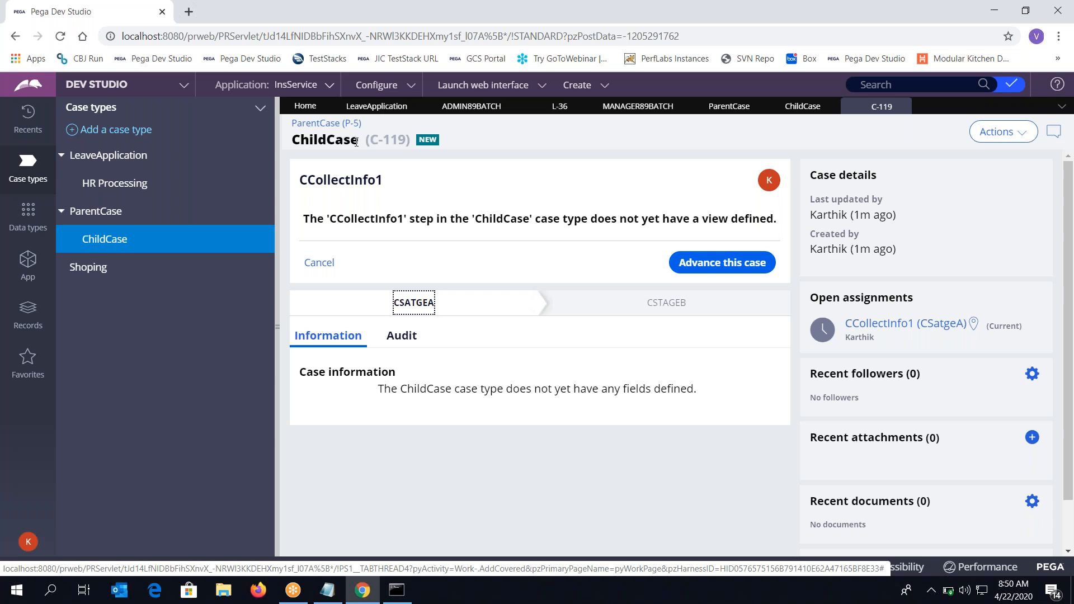
pyautogui.click(334, 123)
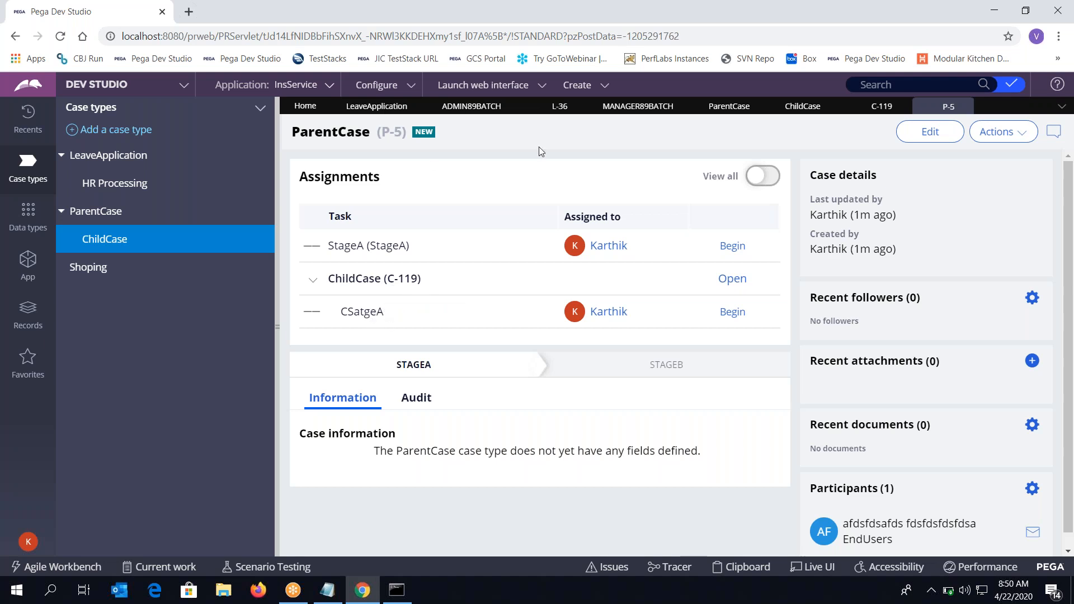
# Add second ChildCase C-120 to P-5, return to the parent, and collapse both ChildCase rows
pyautogui.click(733, 246)
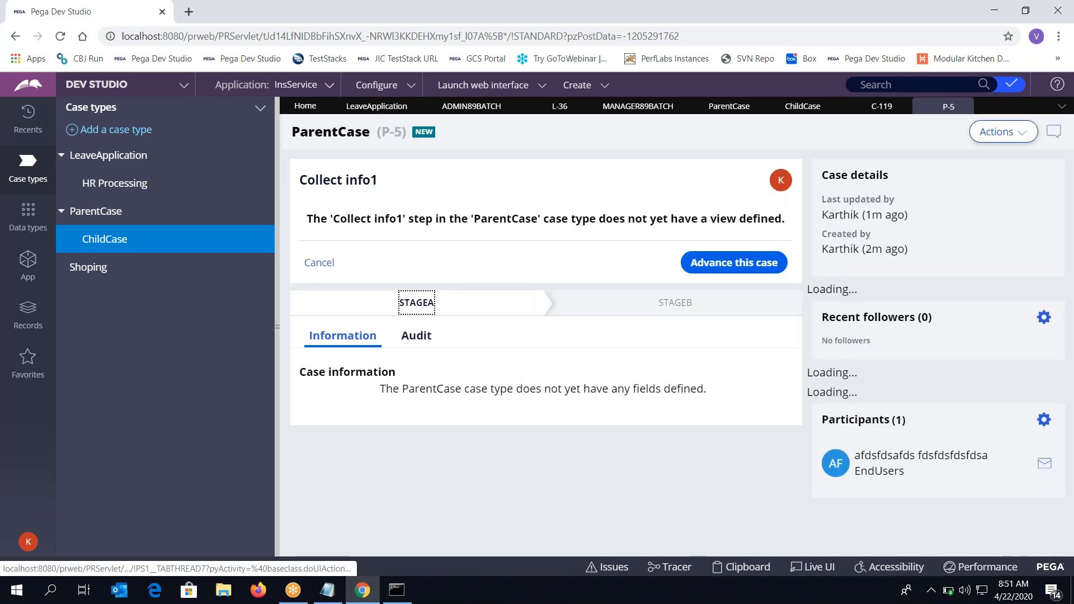
pyautogui.click(1003, 132)
pyautogui.moveTo(987, 231)
pyautogui.click(912, 237)
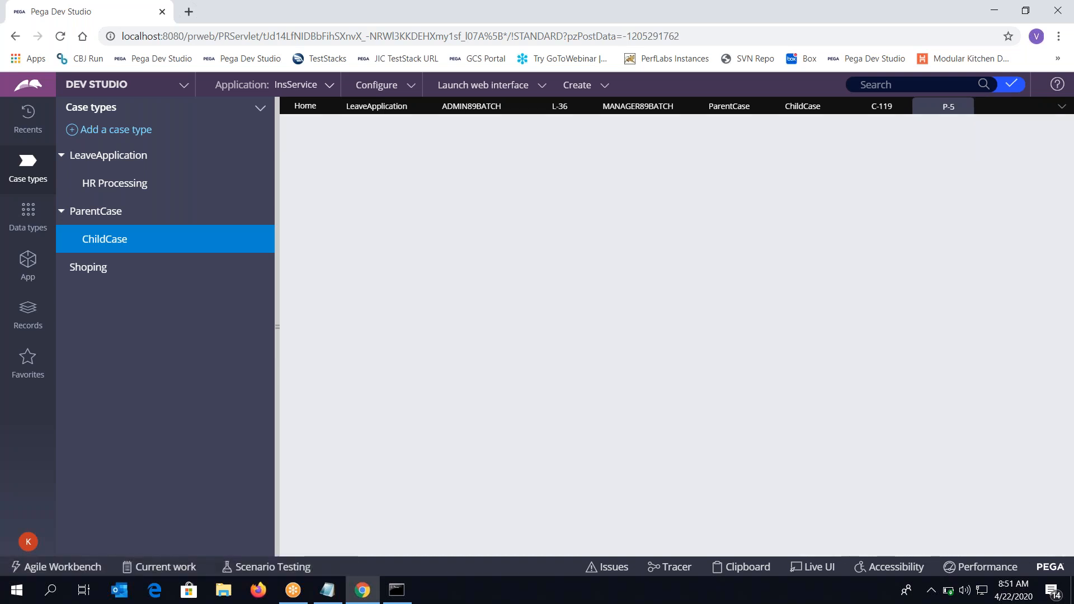
pyautogui.click(1022, 132)
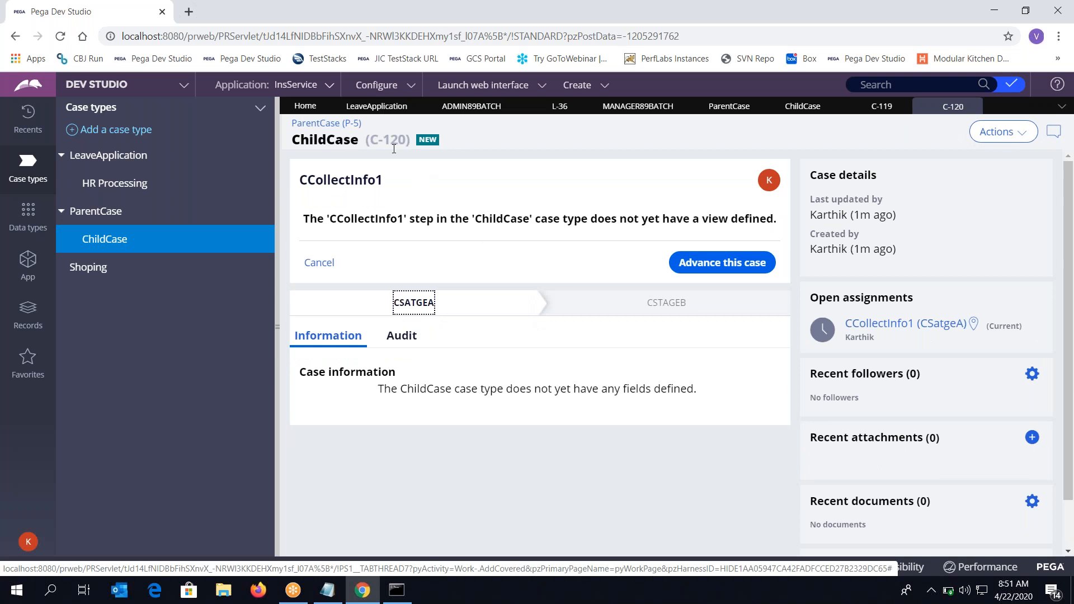
pyautogui.click(336, 123)
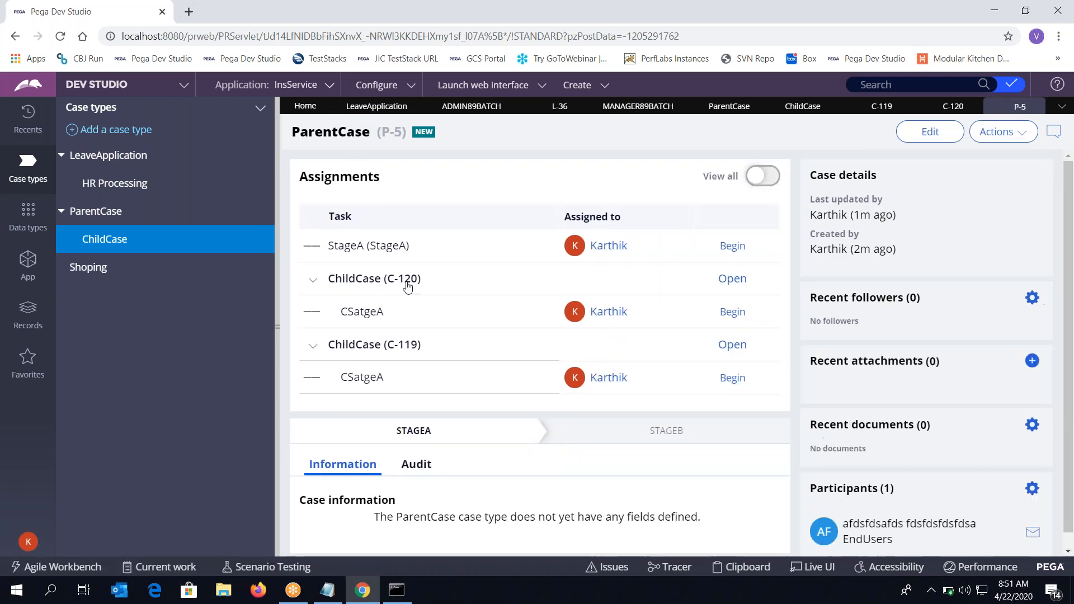
pyautogui.click(312, 281)
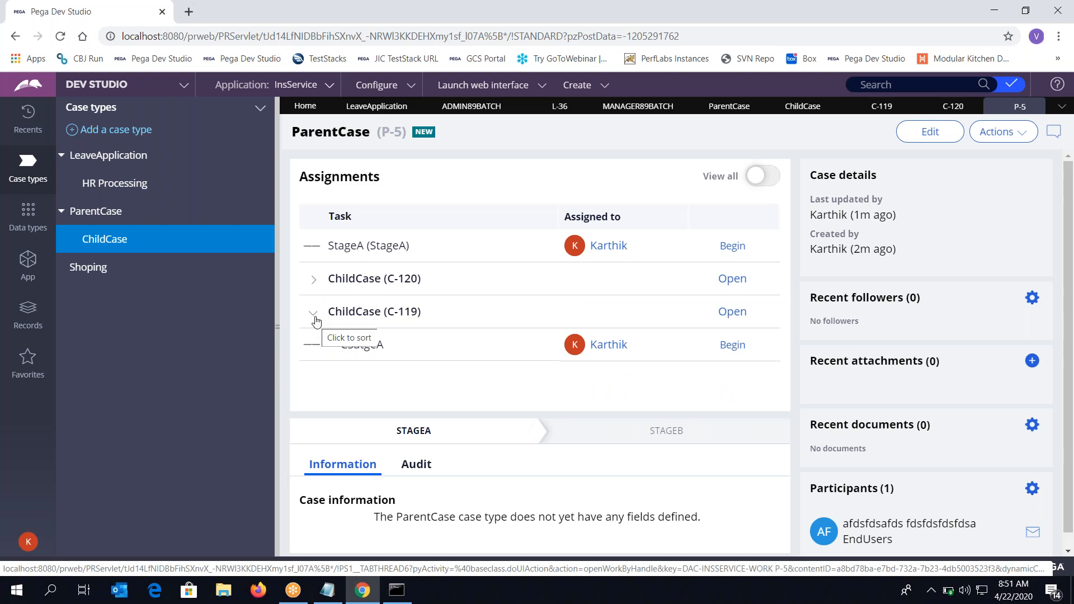
pyautogui.click(313, 315)
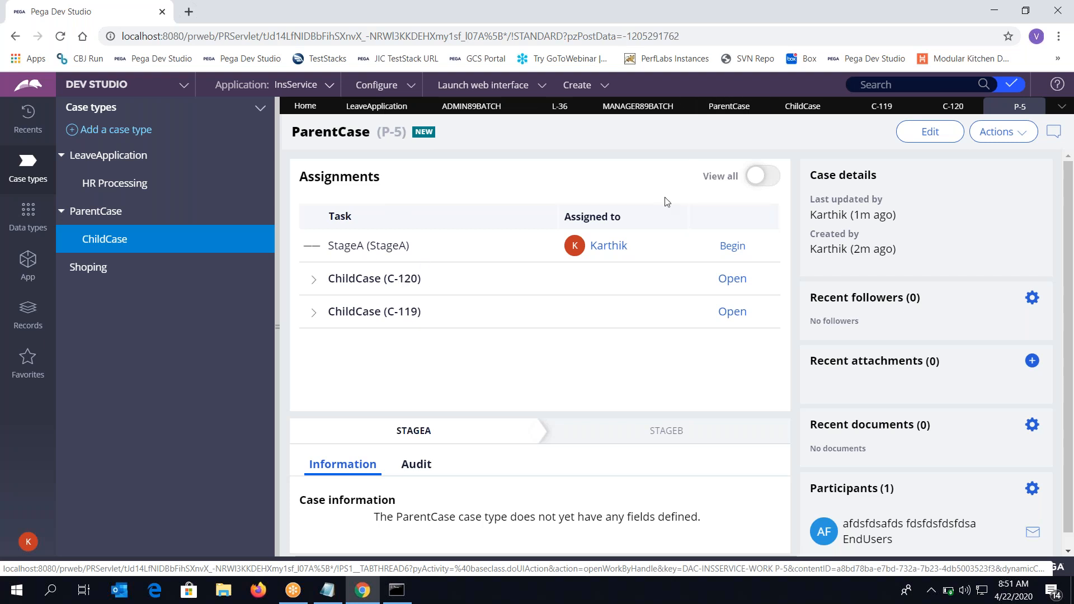
# Switch to Notepad and highlight the Automatic and Manual instantiation entries
pyautogui.click(328, 592)
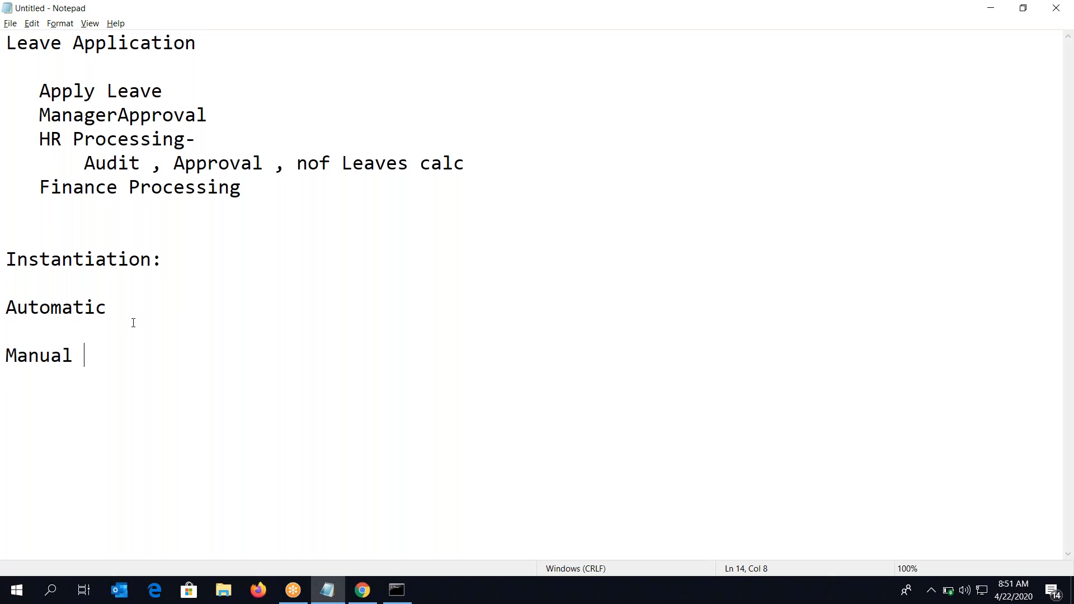
pyautogui.doubleClick(89, 306)
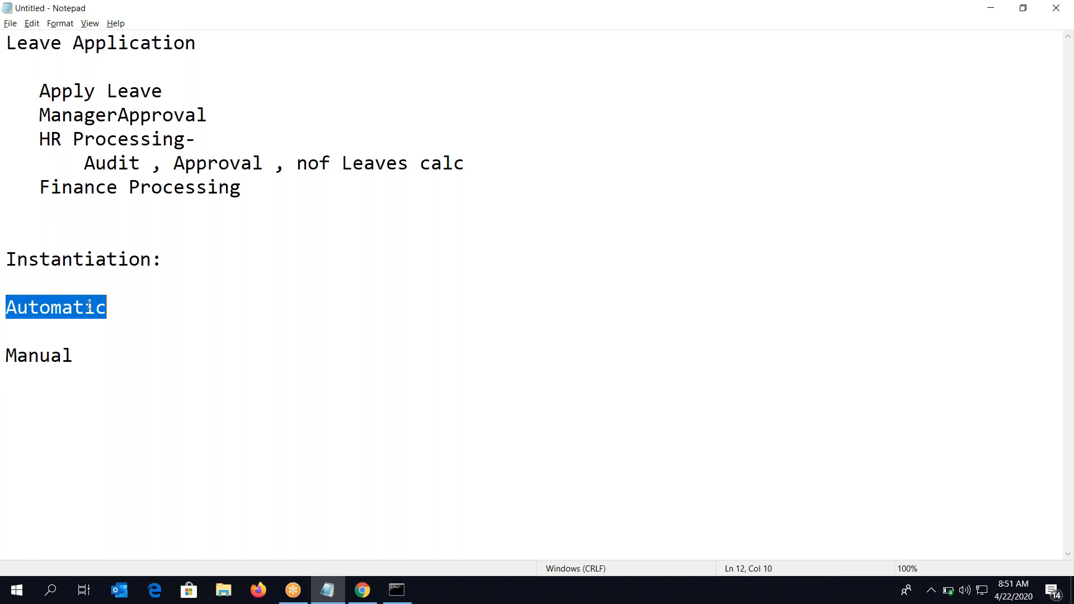
pyautogui.doubleClick(65, 355)
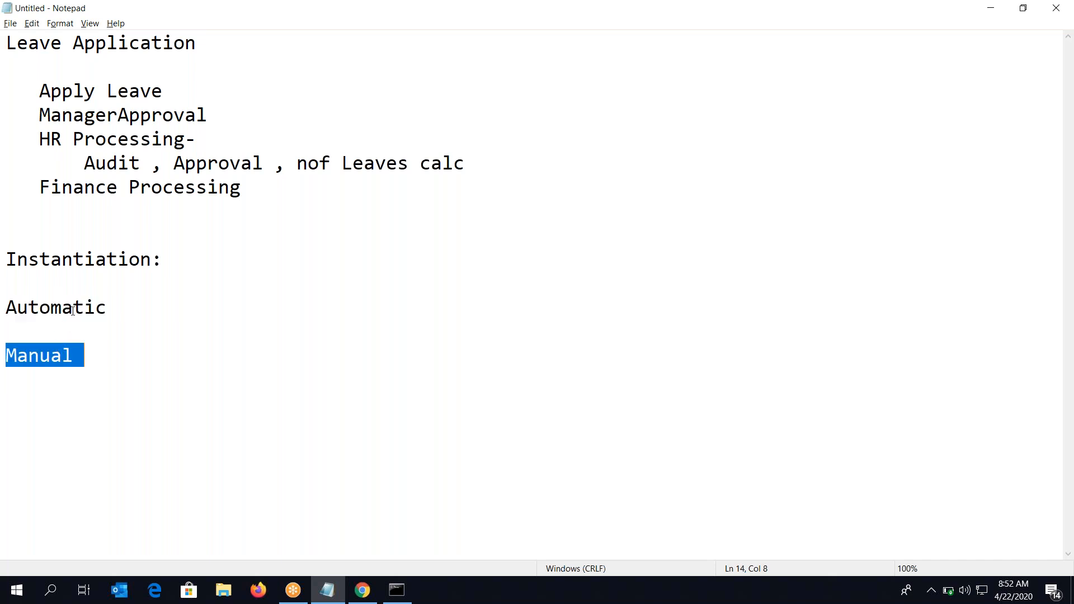
pyautogui.doubleClick(74, 307)
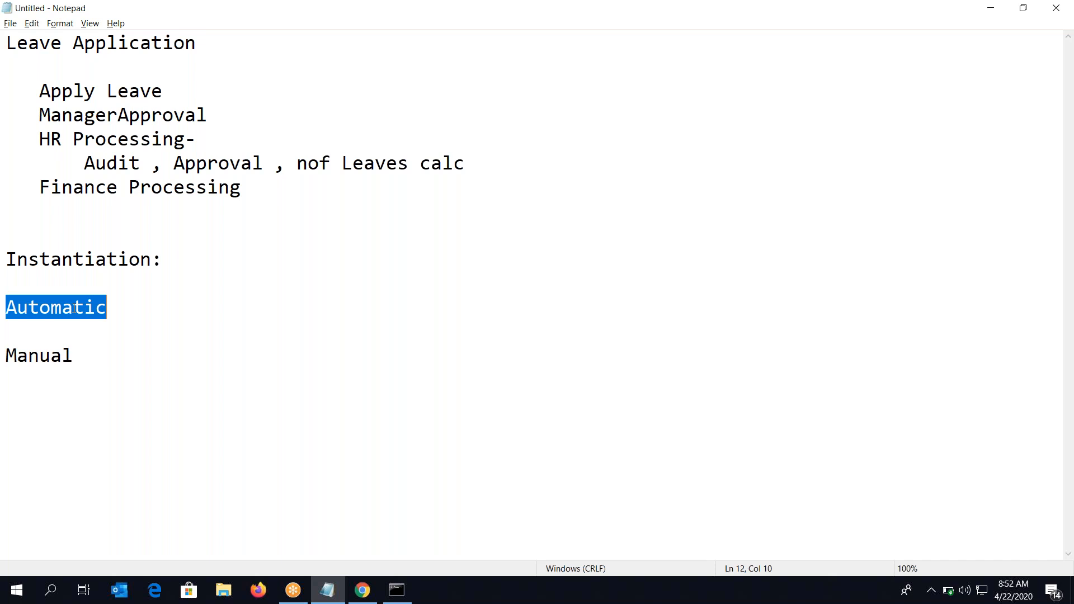
pyautogui.click(74, 308)
pyautogui.doubleClick(75, 308)
pyautogui.doubleClick(60, 361)
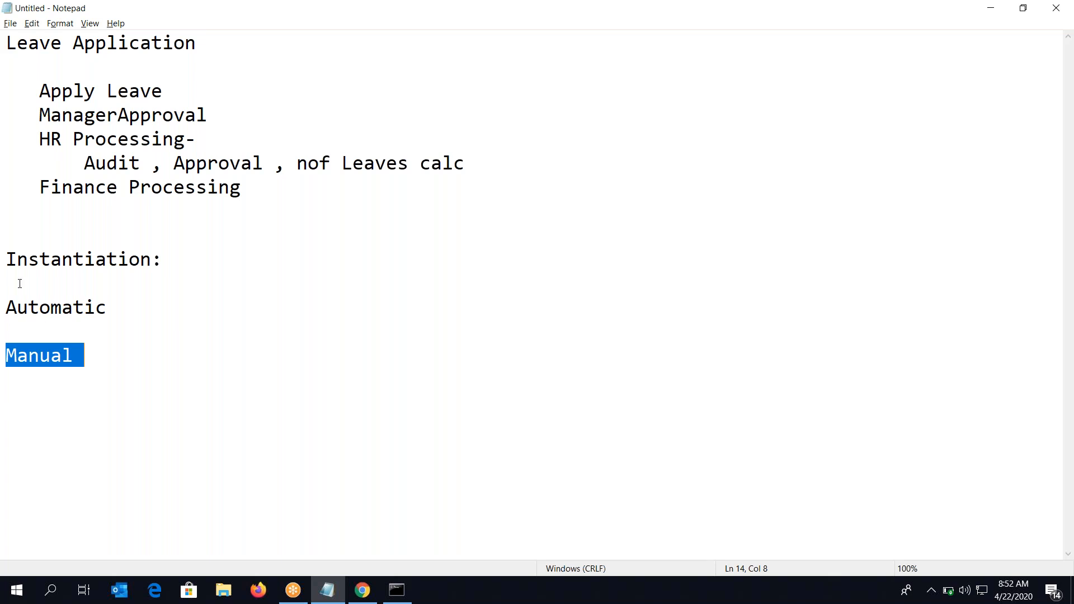
pyautogui.moveTo(8, 251); pyautogui.dragTo(147, 367)
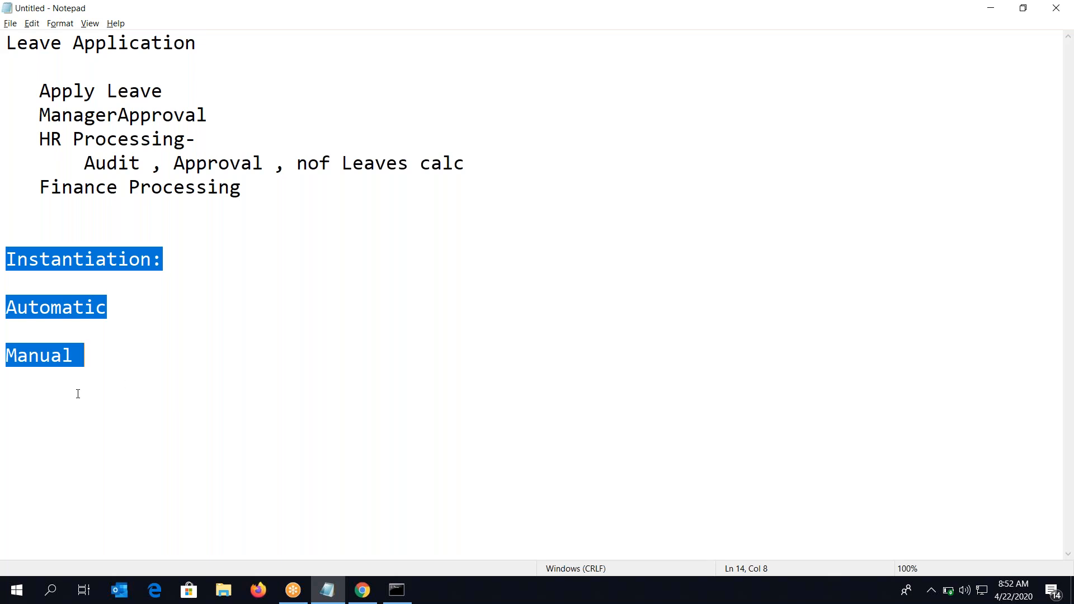
pyautogui.press('Left')
# Type a 'Smart Shape:' heading below Manual with 'CreateCase' beneath it
pyautogui.press('Down')
pyautogui.press('Down')
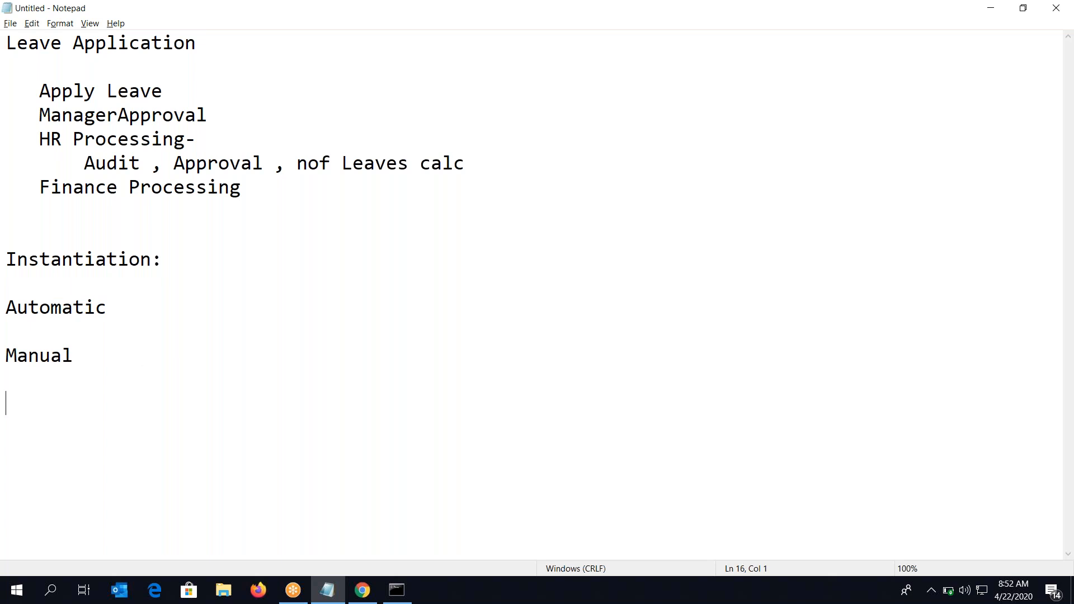
pyautogui.write('Smart Shape:')
pyautogui.press('Return')
pyautogui.press('Return')
pyautogui.write('CreateCase')
pyautogui.press('BackSpace')
pyautogui.write('se')
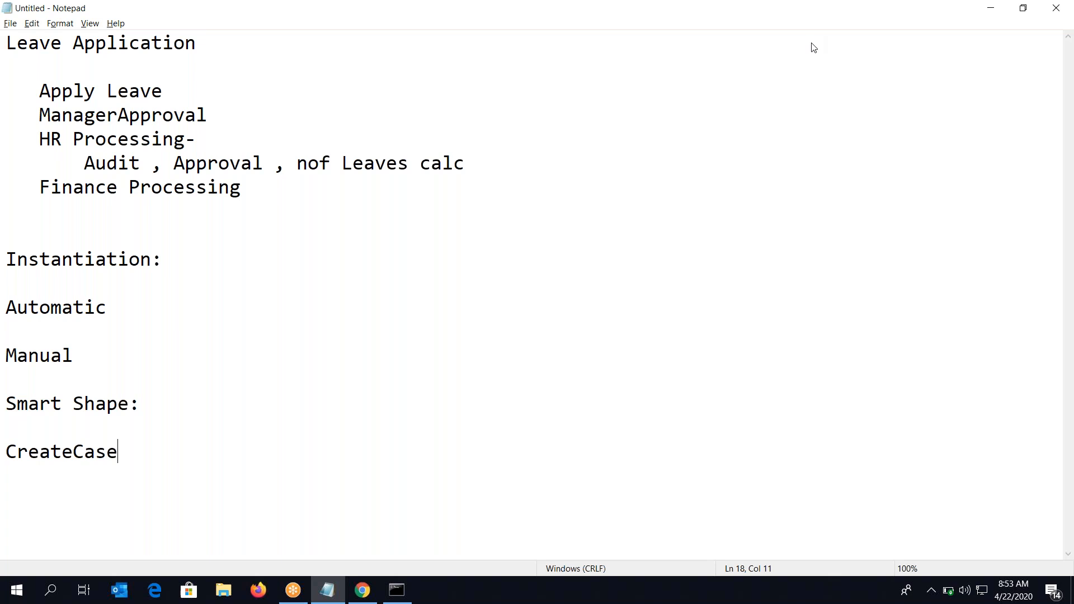
# Return to Pega Dev Studio and collapse the ParentCase node in the Case types panel
pyautogui.click(364, 593)
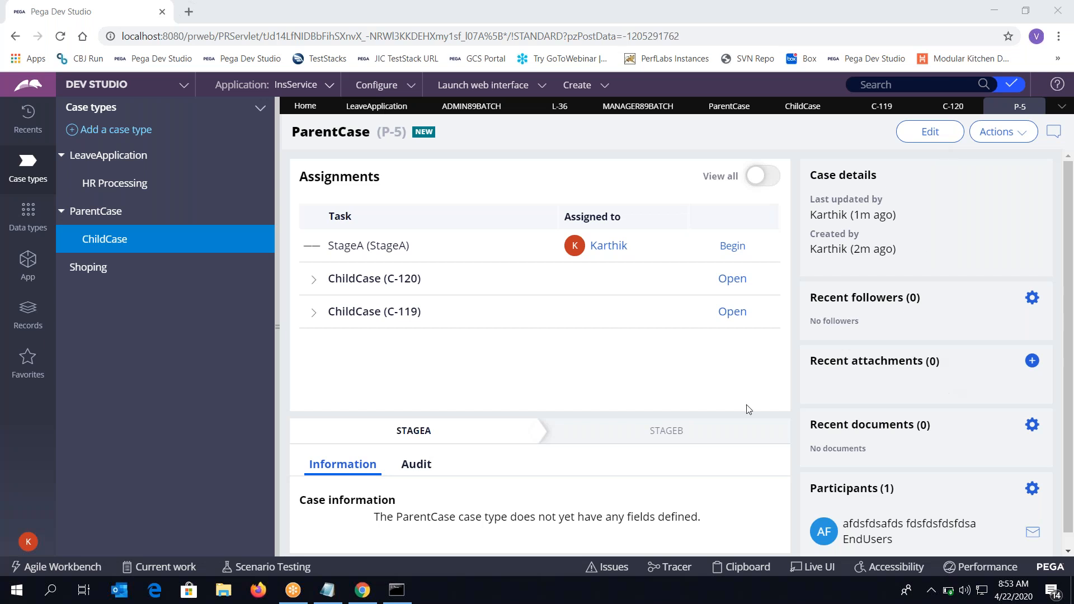
pyautogui.click(728, 385)
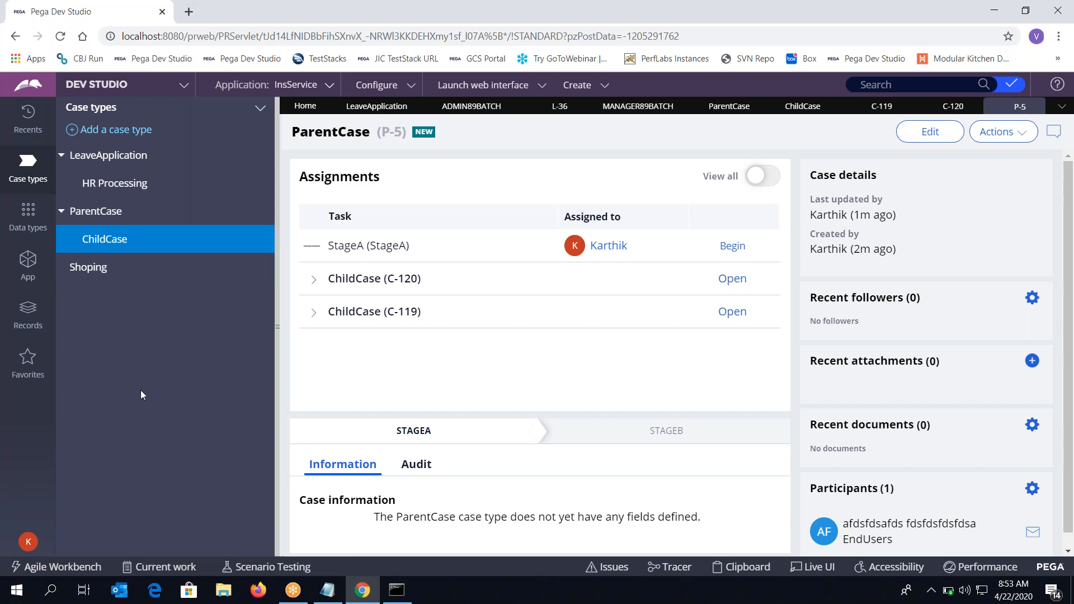
pyautogui.click(62, 211)
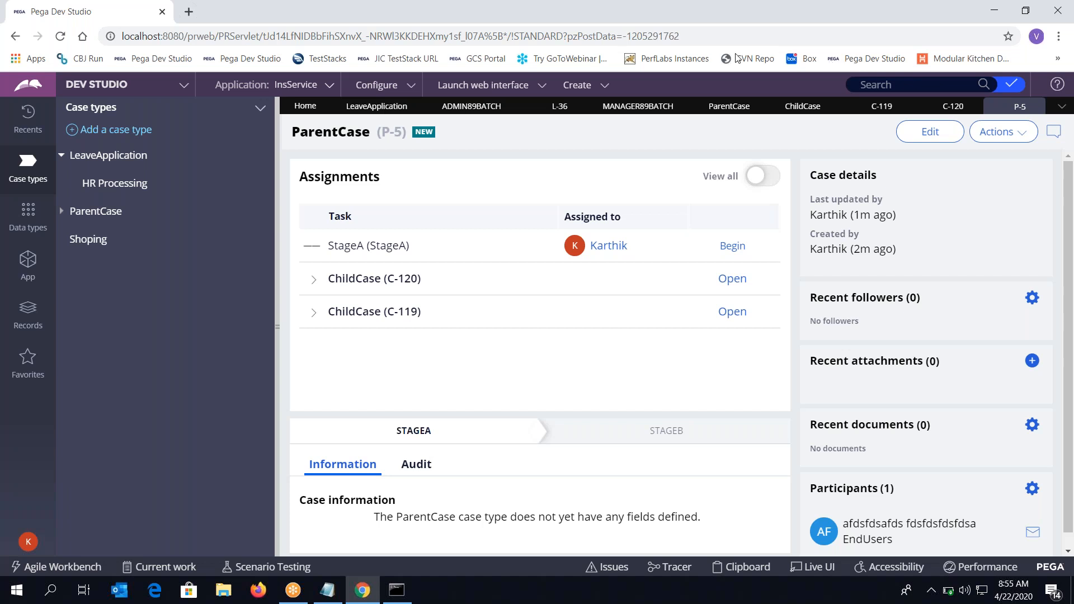
pyautogui.click(102, 152)
pyautogui.click(102, 183)
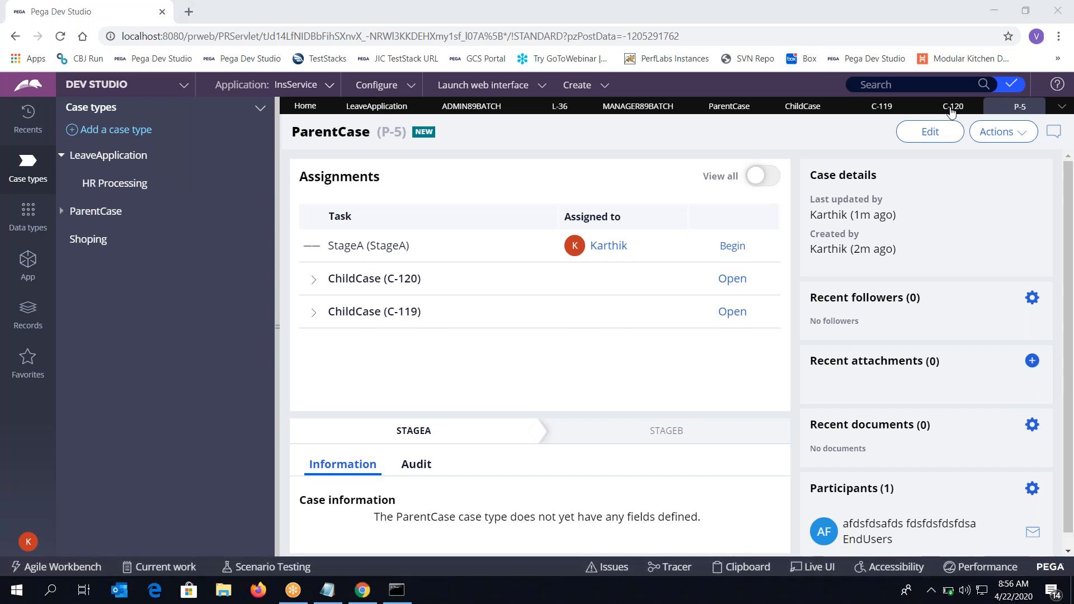
# Inspect child case C-119, go back to P-5, then bring Notepad forward
pyautogui.click(883, 108)
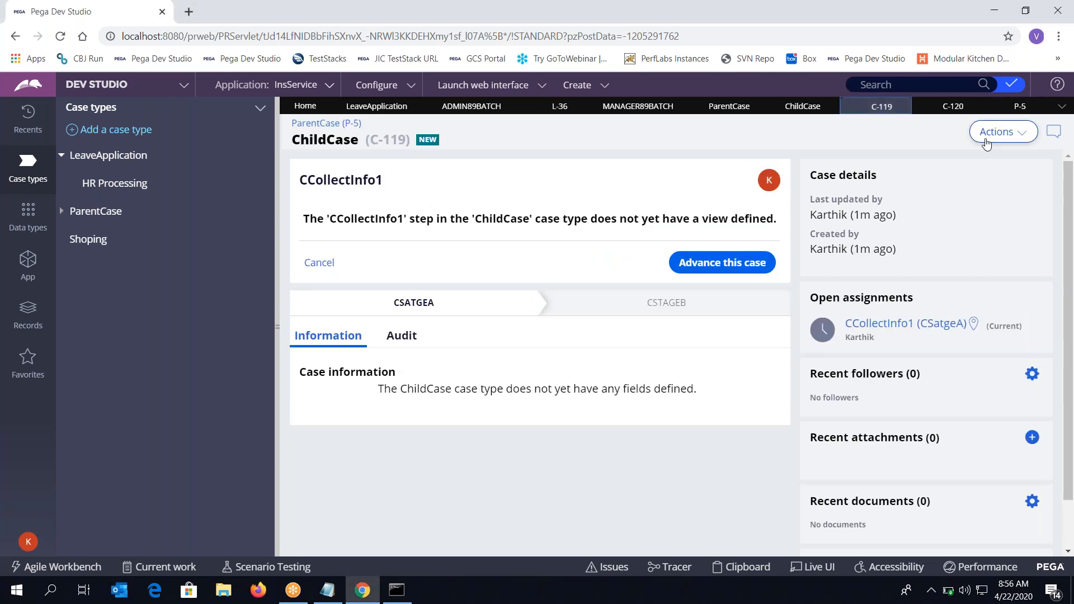
pyautogui.click(1014, 107)
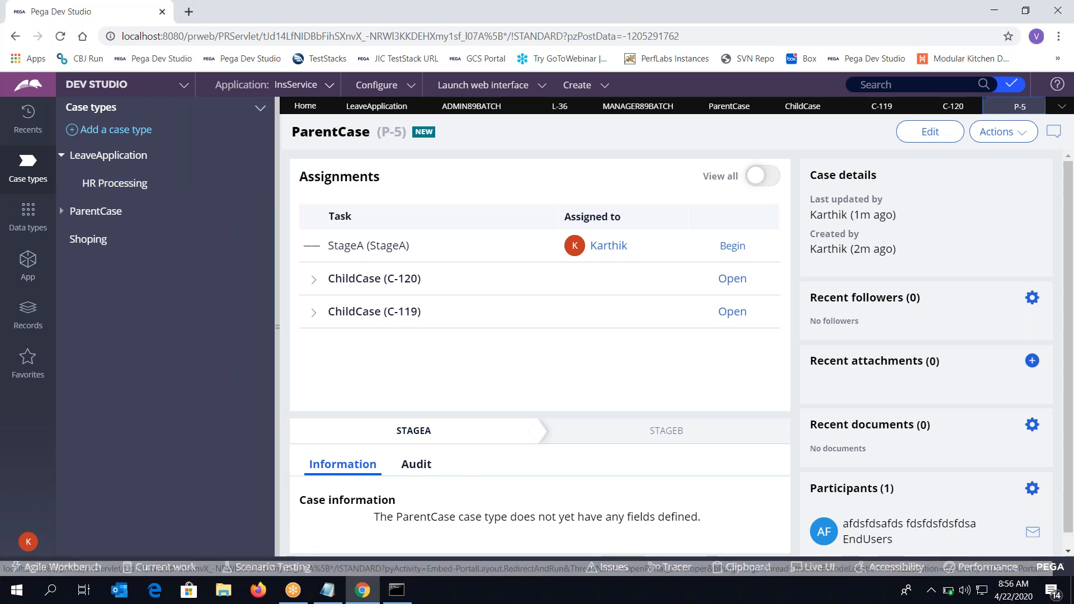
pyautogui.click(330, 593)
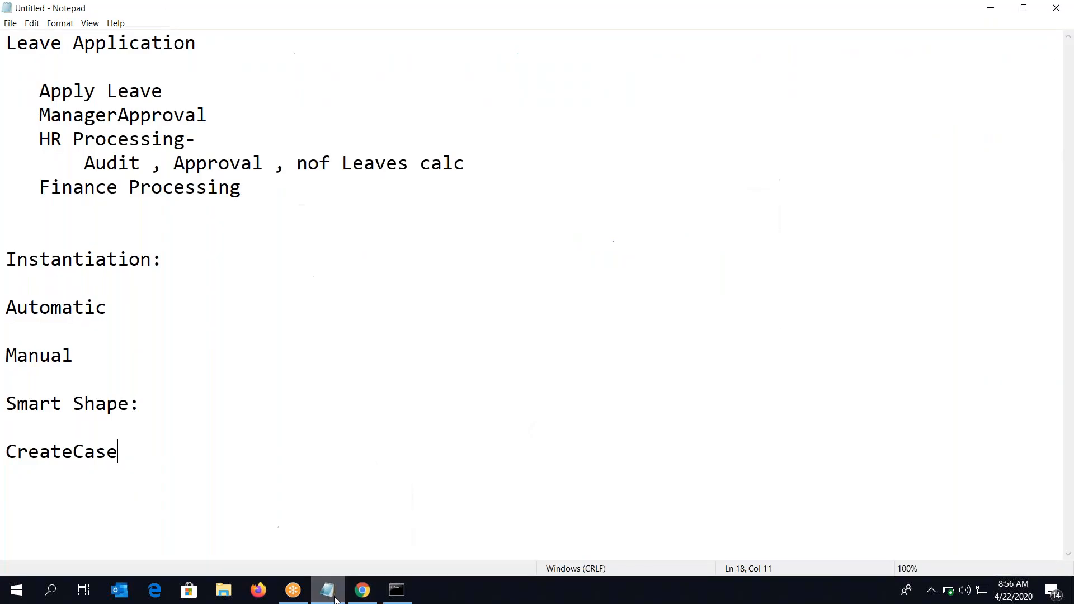
pyautogui.click(319, 164)
pyautogui.write('o')
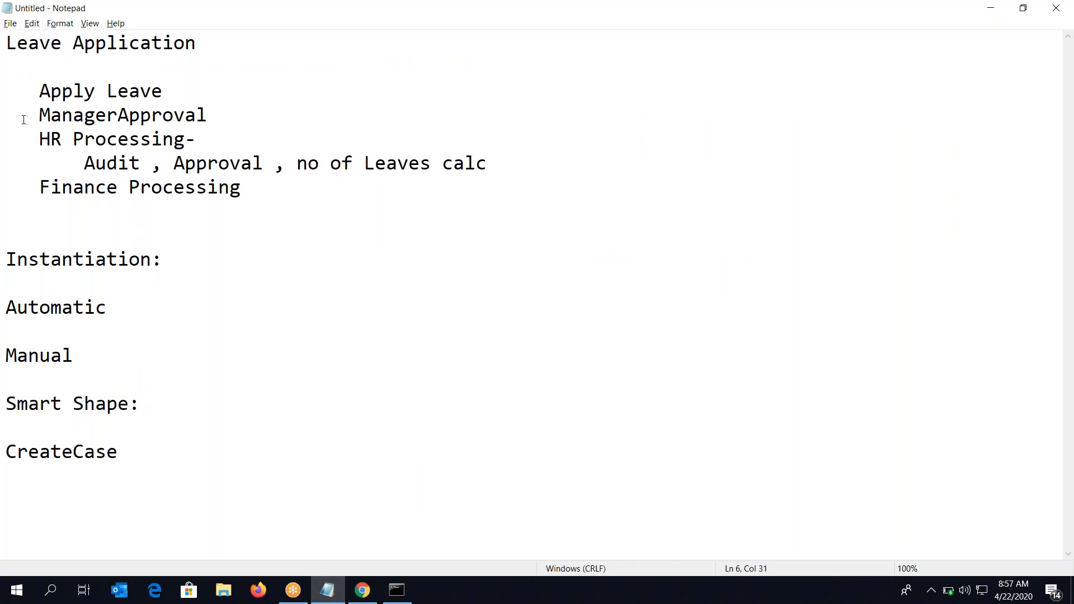
pyautogui.moveTo(39, 138); pyautogui.dragTo(505, 175)
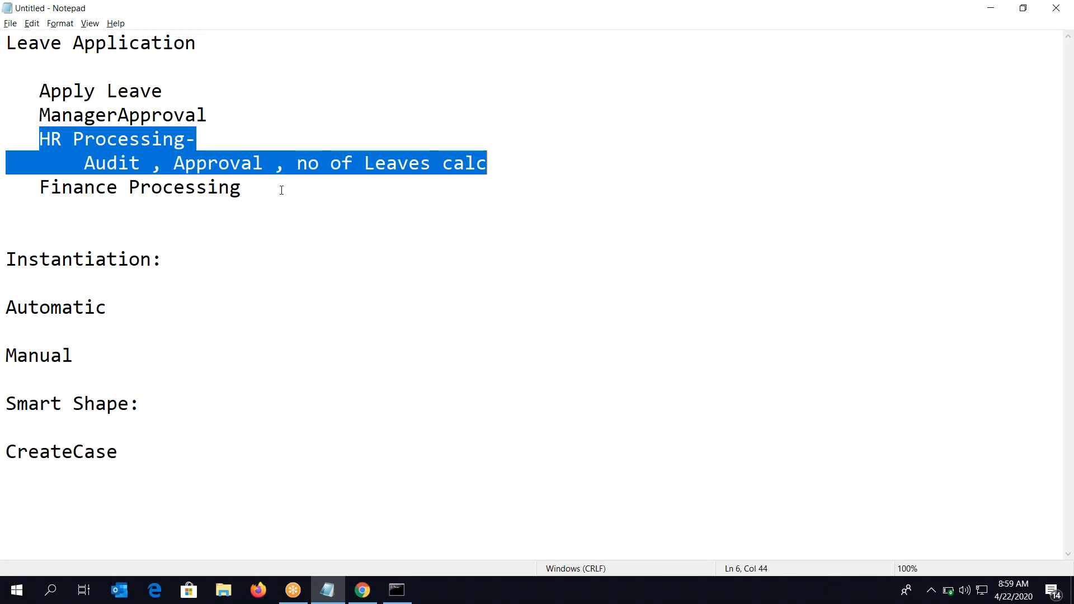
pyautogui.doubleClick(32, 318)
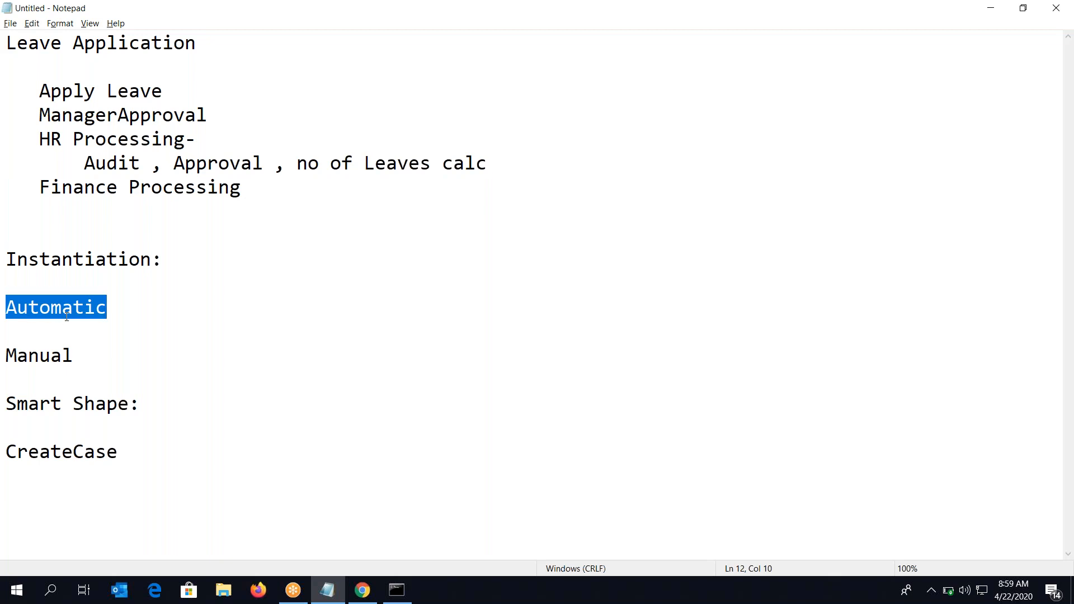
pyautogui.doubleClick(50, 447)
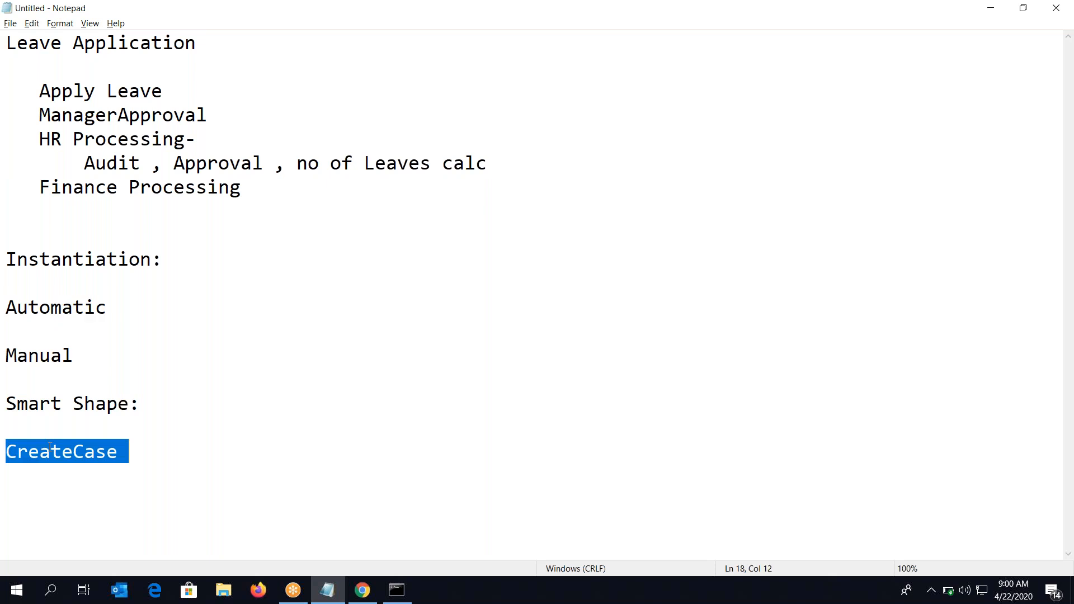
pyautogui.doubleClick(69, 310)
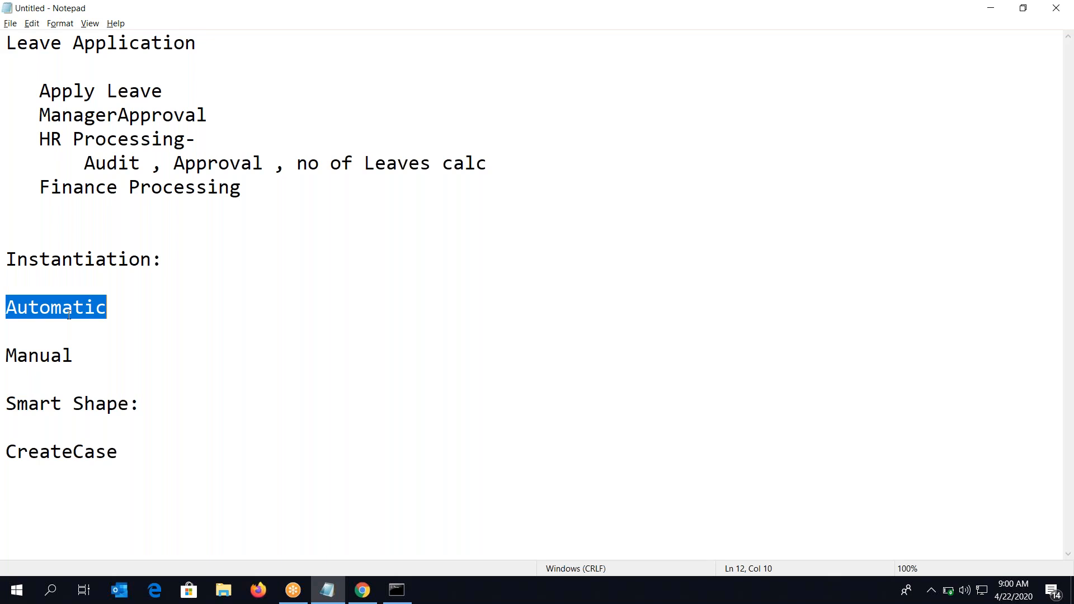
pyautogui.doubleClick(85, 42)
pyautogui.doubleClick(49, 42)
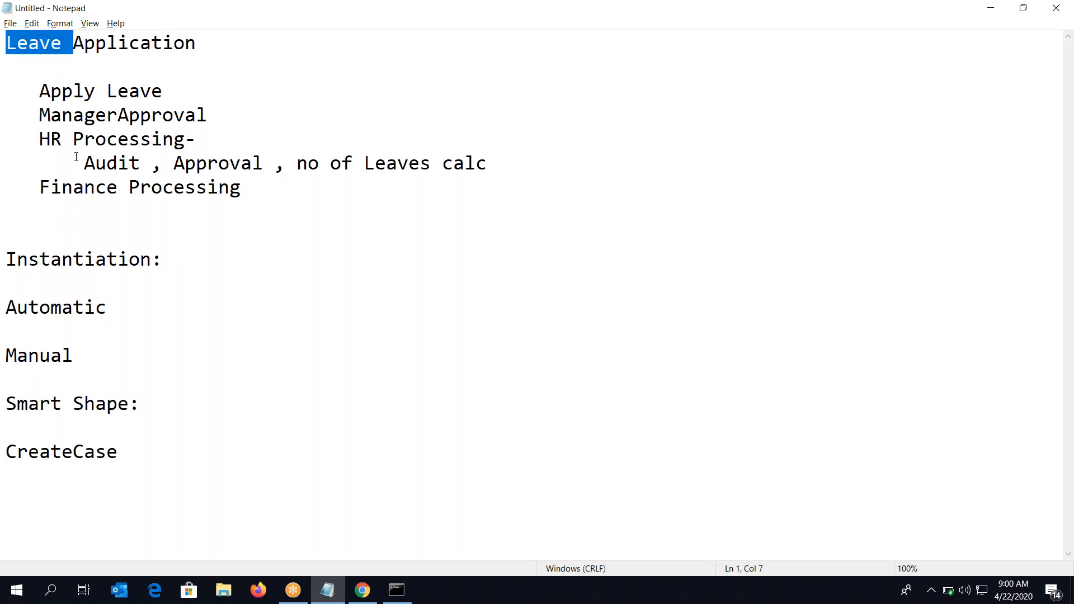
pyautogui.moveTo(91, 145); pyautogui.dragTo(87, 59)
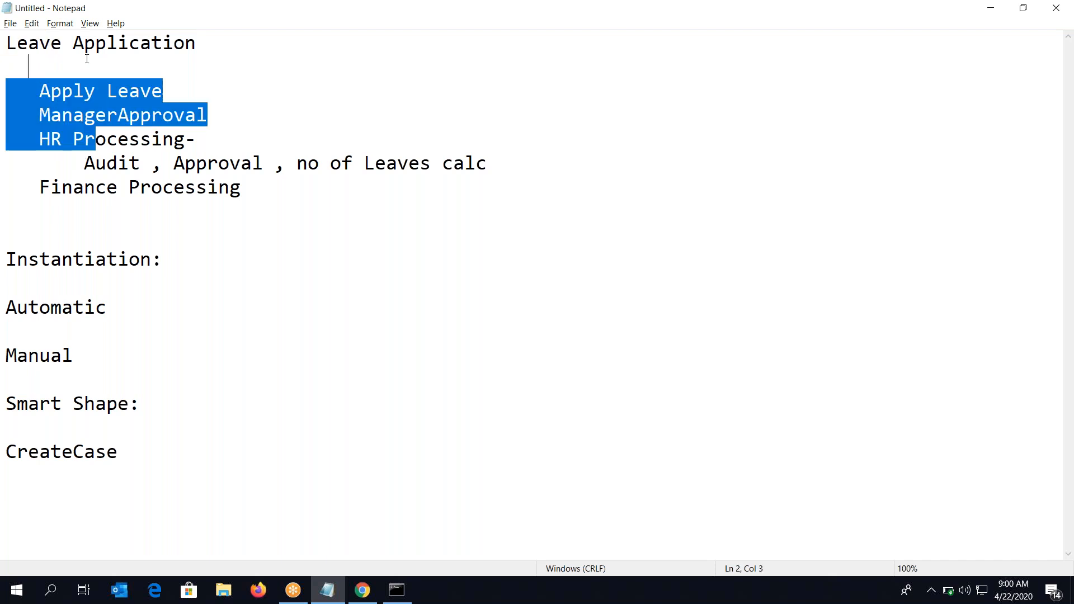
pyautogui.doubleClick(86, 57)
pyautogui.click(85, 51)
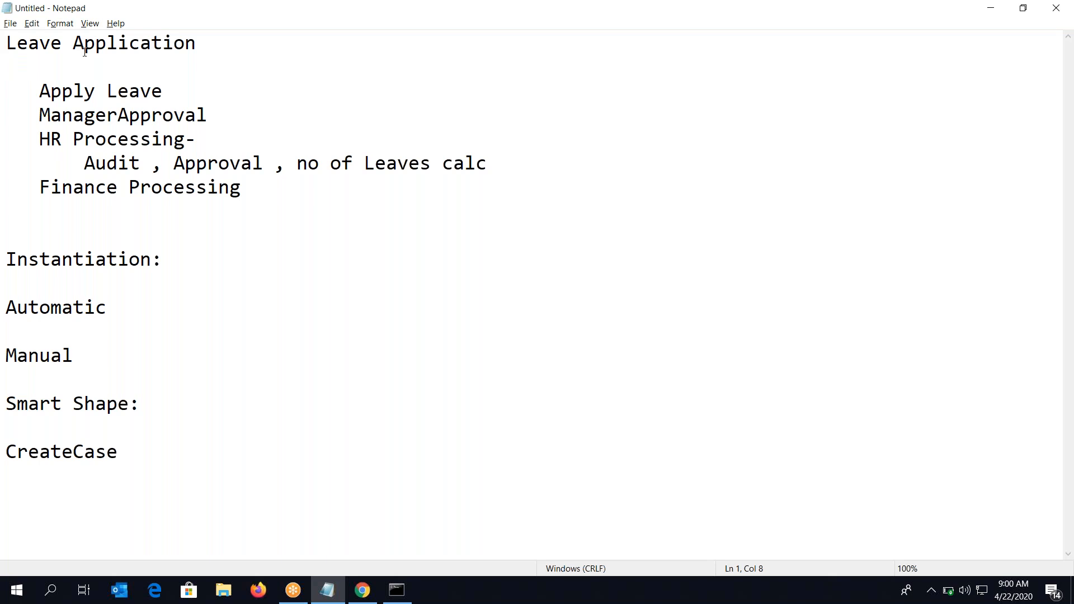
pyautogui.doubleClick(102, 118)
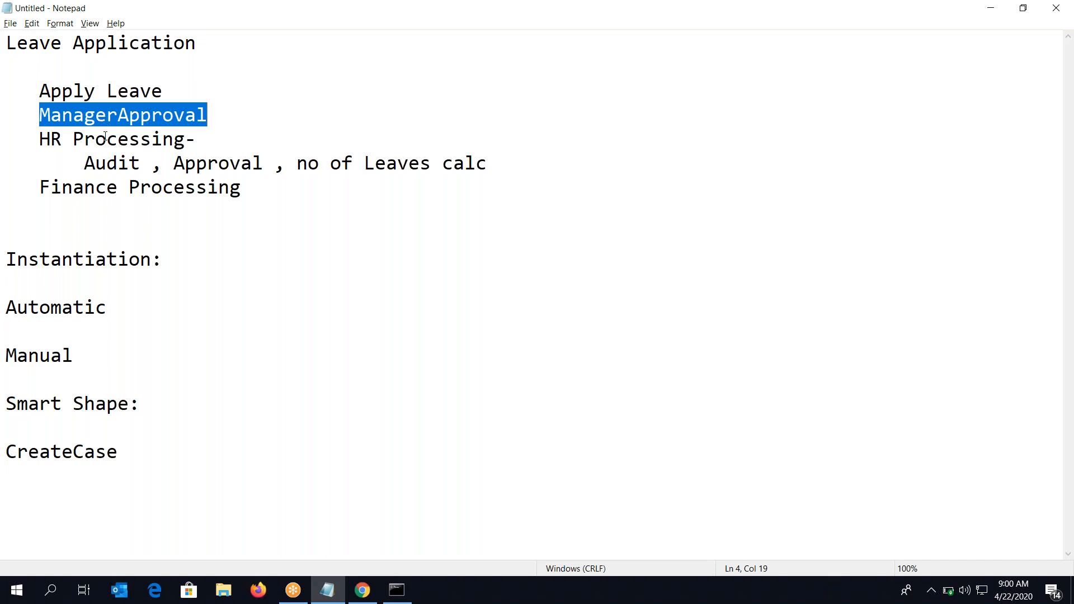
pyautogui.doubleClick(105, 138)
pyautogui.click(105, 139)
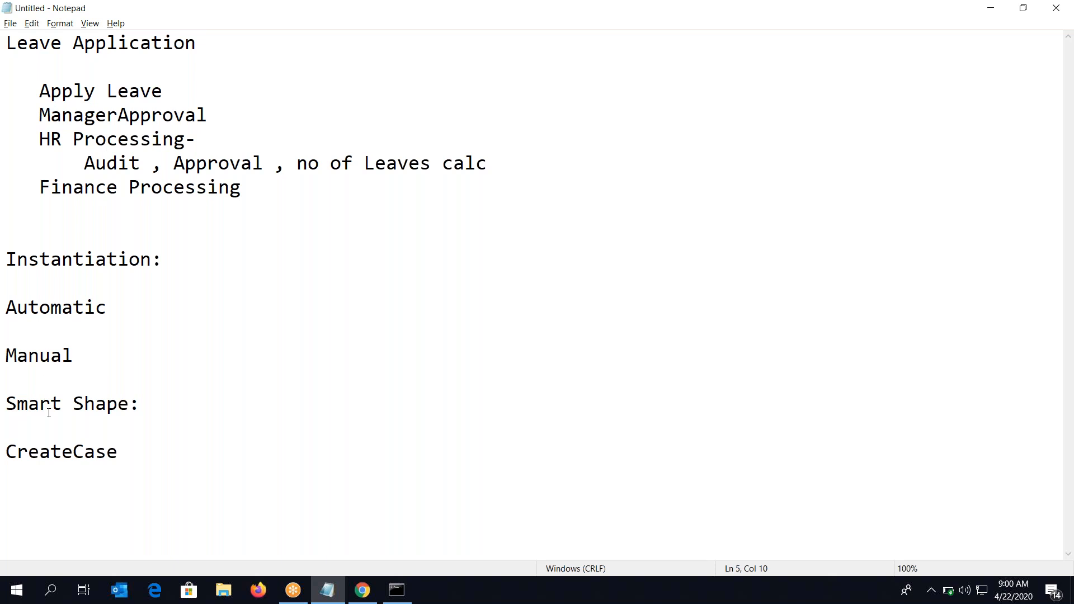
pyautogui.doubleClick(48, 448)
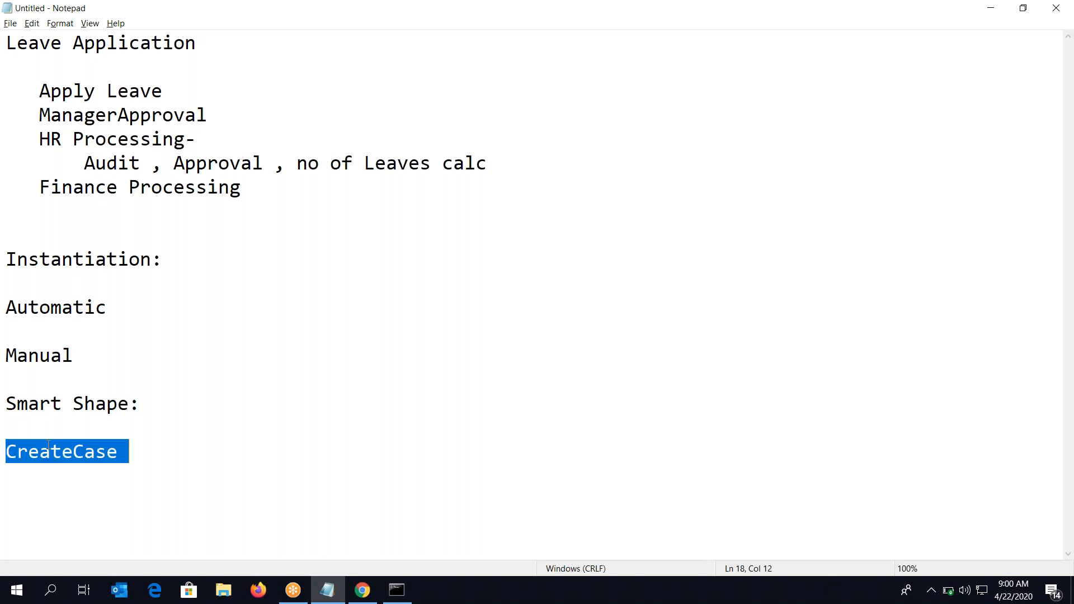
pyautogui.click(35, 356)
pyautogui.doubleClick(35, 357)
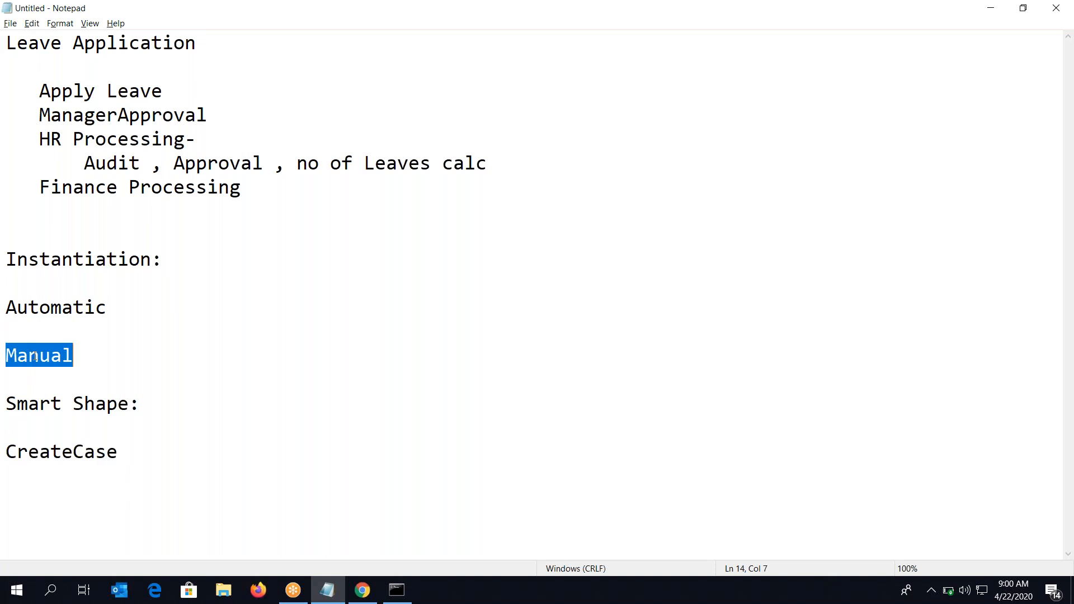
pyautogui.doubleClick(47, 453)
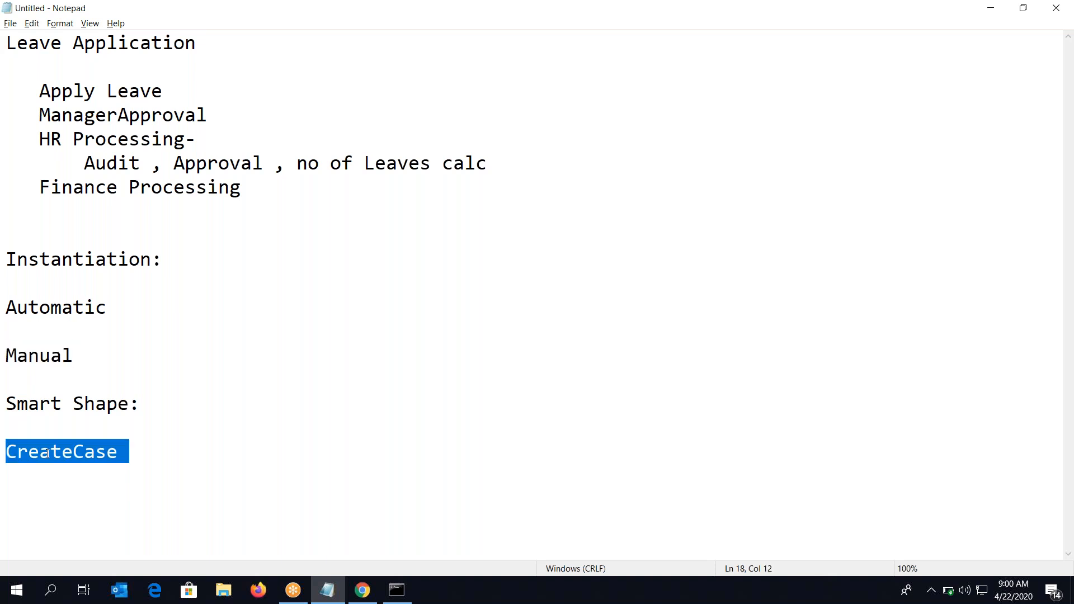
pyautogui.click(106, 139)
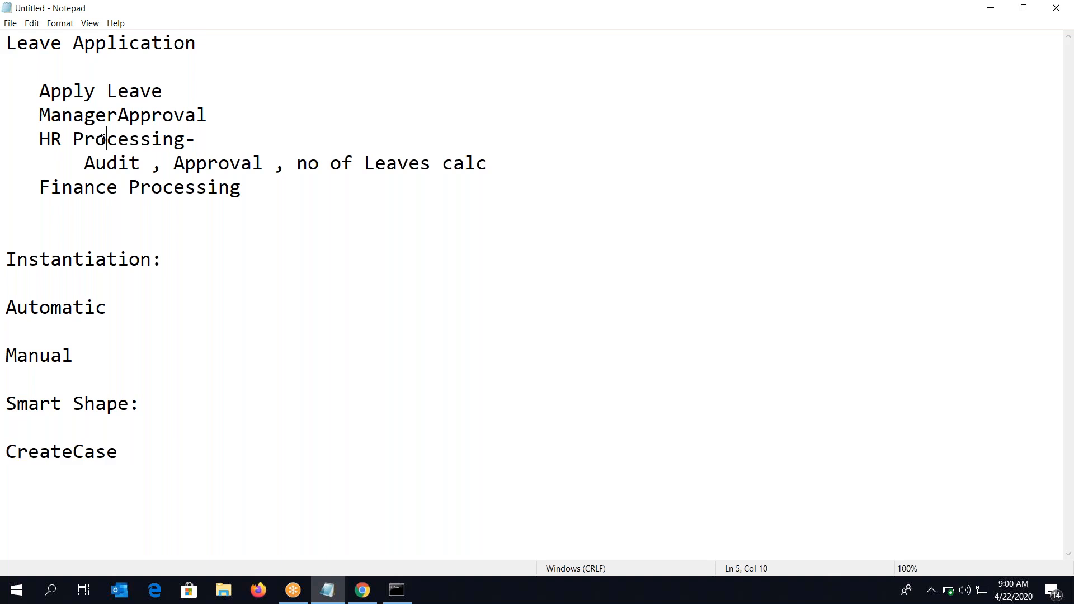
pyautogui.click(74, 138)
pyautogui.doubleClick(91, 451)
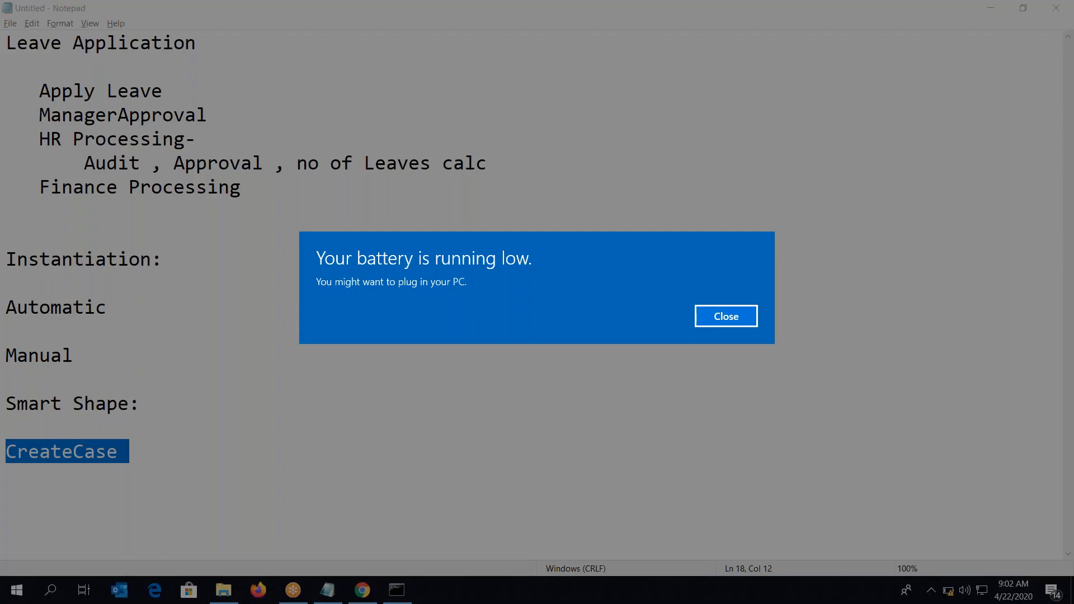
# Dismiss the low-battery warning
pyautogui.click(724, 317)
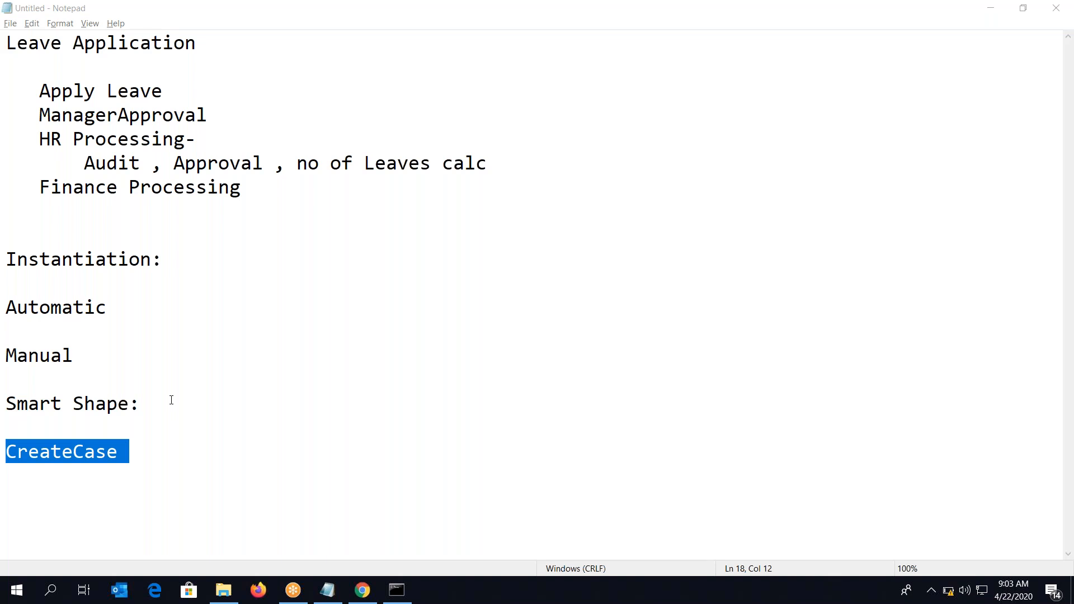
pyautogui.click(171, 400)
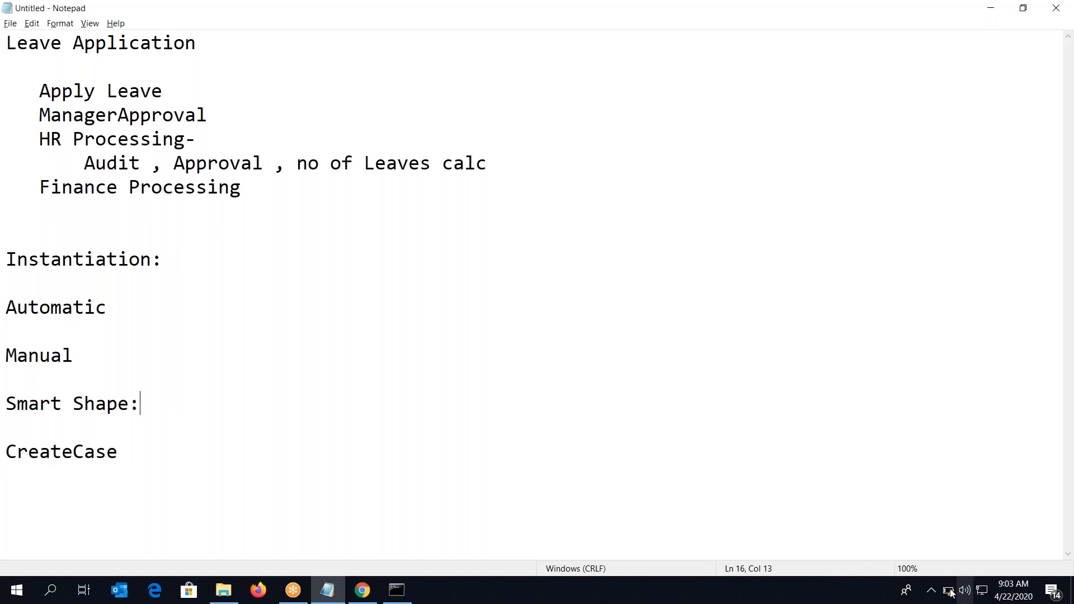
pyautogui.moveTo(945, 595)
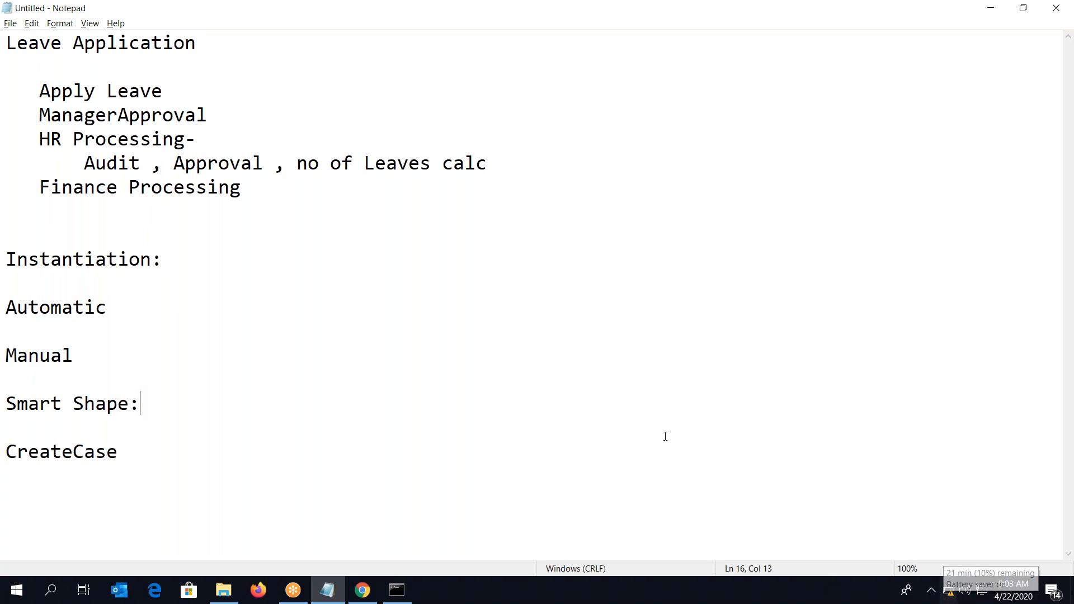
pyautogui.click(613, 367)
pyautogui.doubleClick(78, 447)
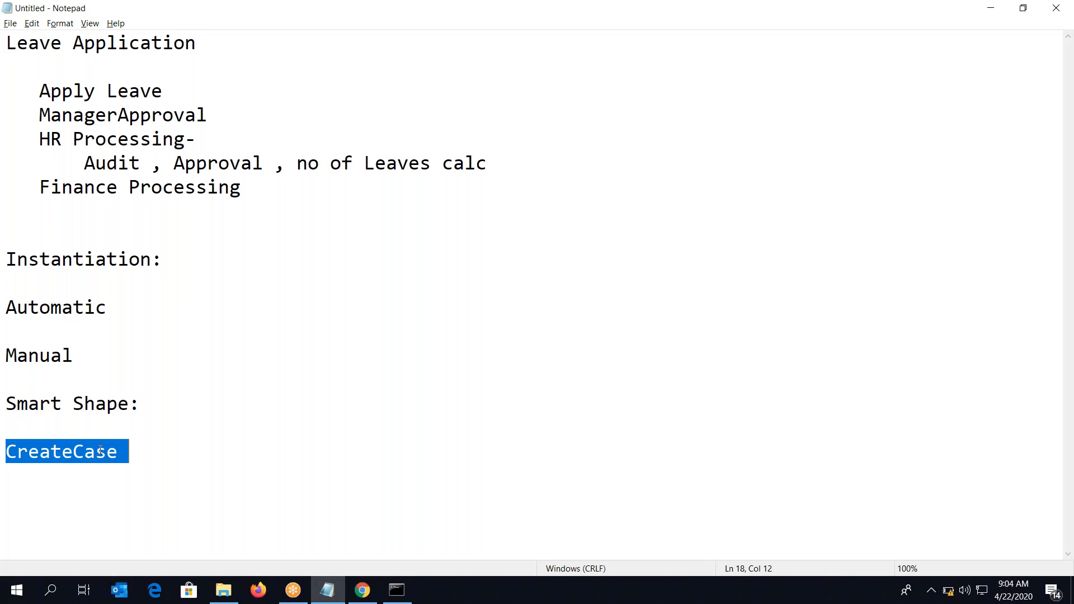
pyautogui.click(268, 461)
pyautogui.click(233, 427)
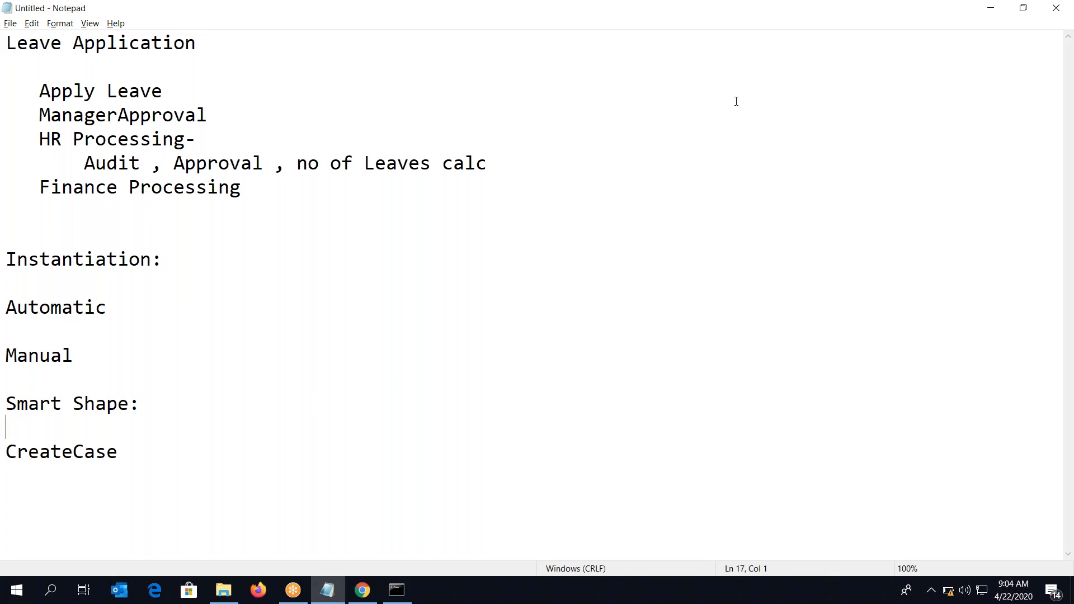
pyautogui.click(1058, 37)
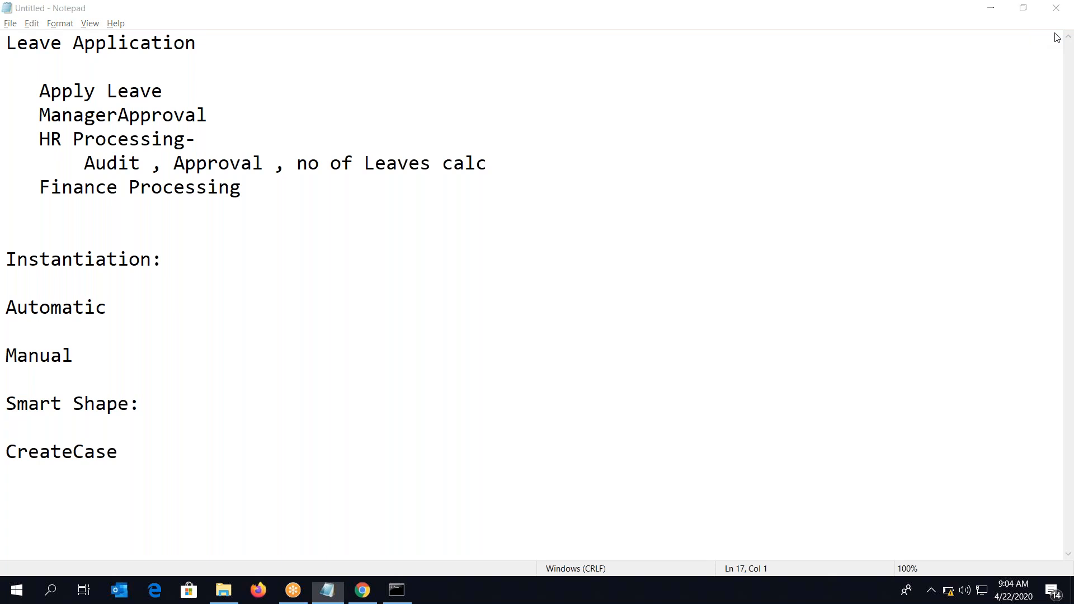